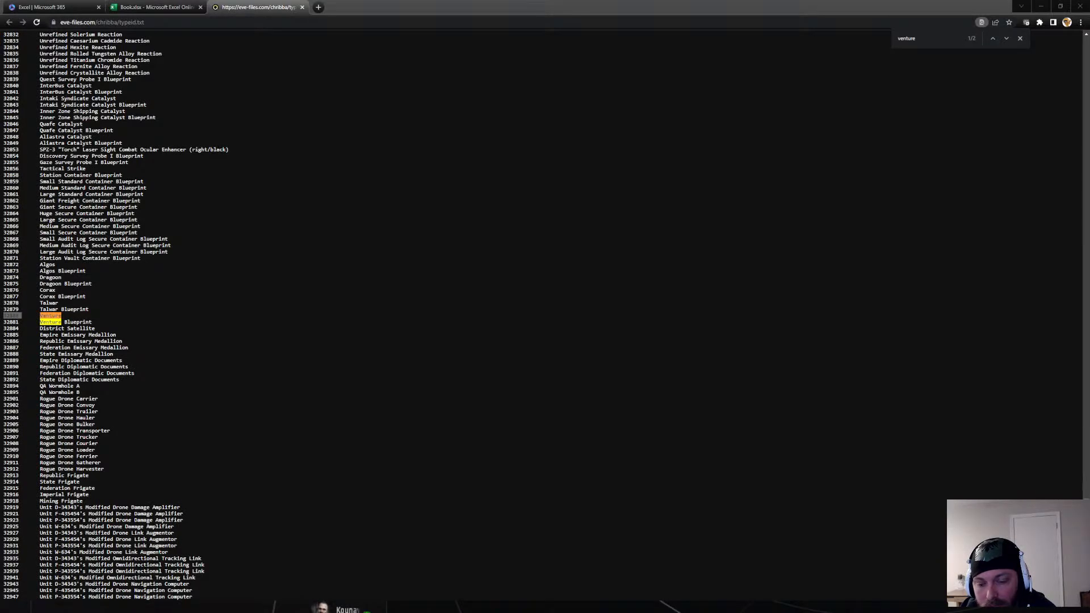
Switch to the Book workbook in Excel Online and add a new blank worksheet after Sheet4
{"action": "left_click", "coordinate": [192, 605]}
{"action": "left_click", "coordinate": [130, 8]}
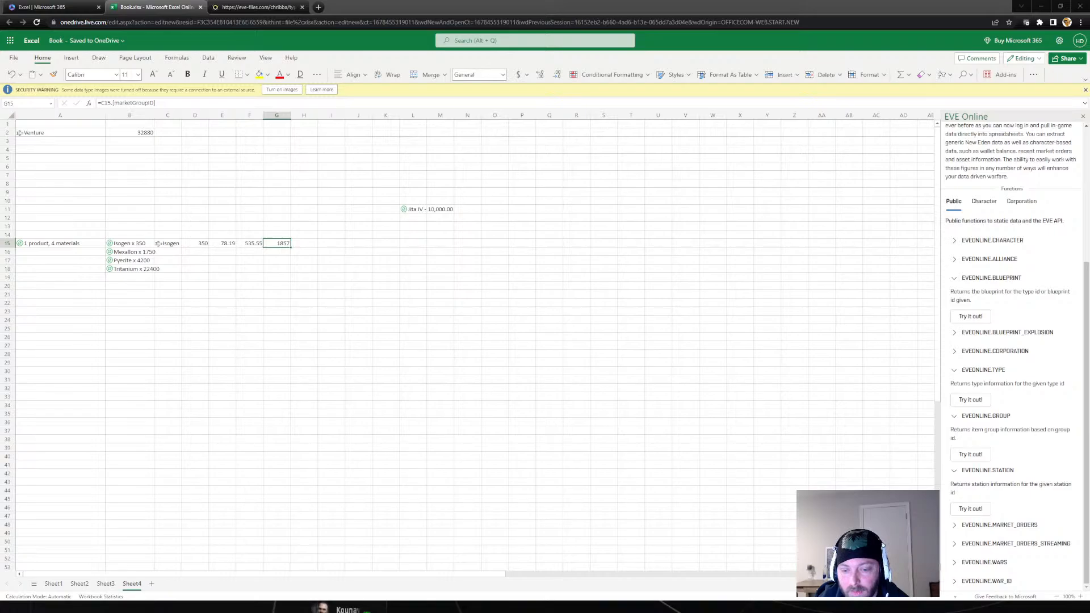
{"action": "left_click", "coordinate": [368, 341]}
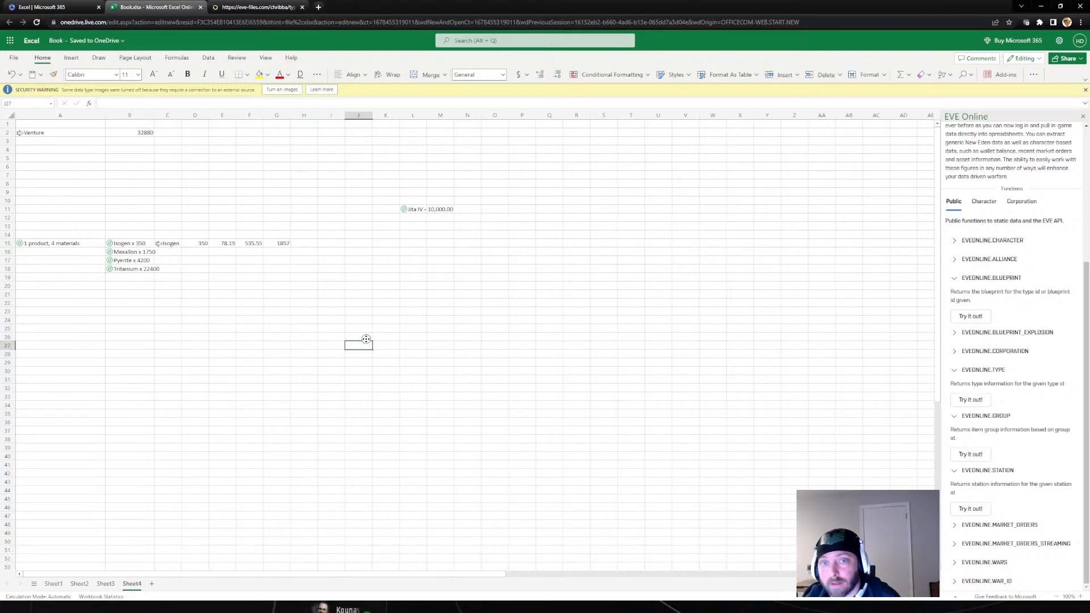
{"action": "left_click", "coordinate": [266, 58]}
{"action": "left_click", "coordinate": [292, 75]}
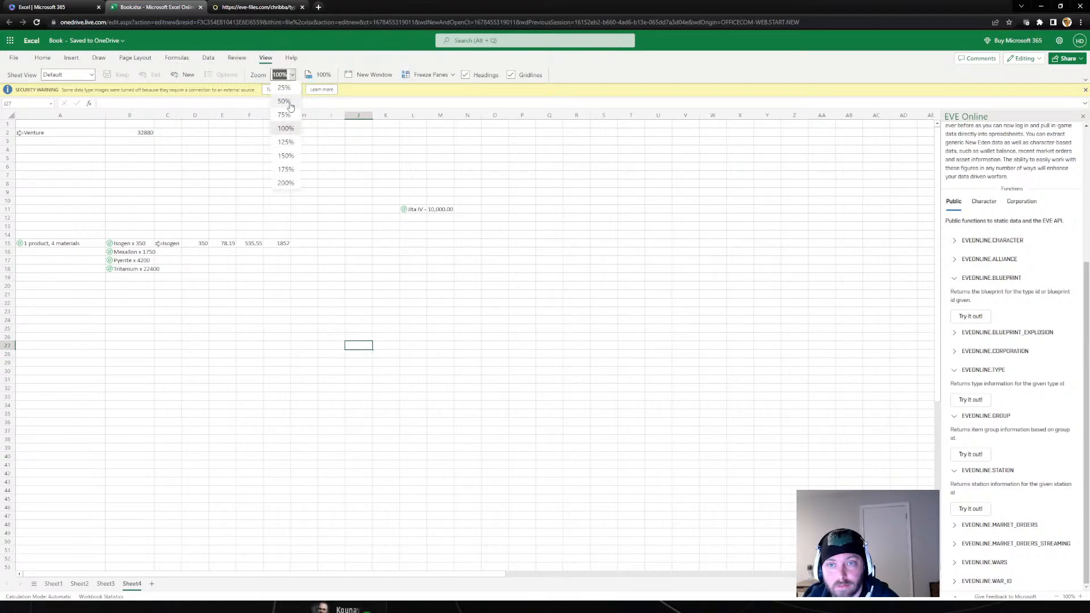
{"action": "left_click", "coordinate": [286, 146]}
{"action": "left_click", "coordinate": [152, 583]}
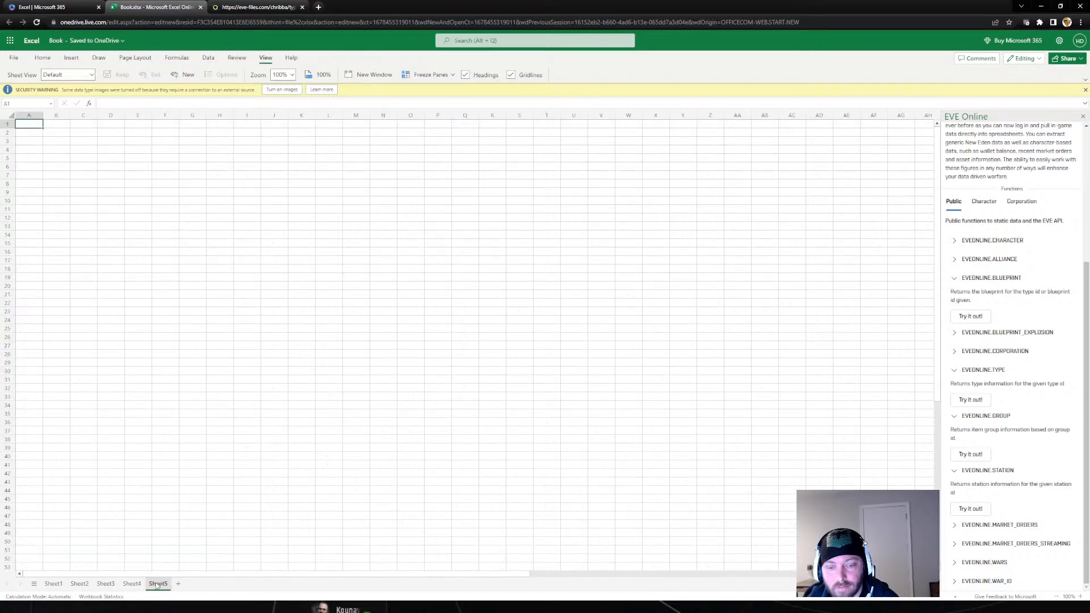
{"action": "left_click", "coordinate": [321, 292]}
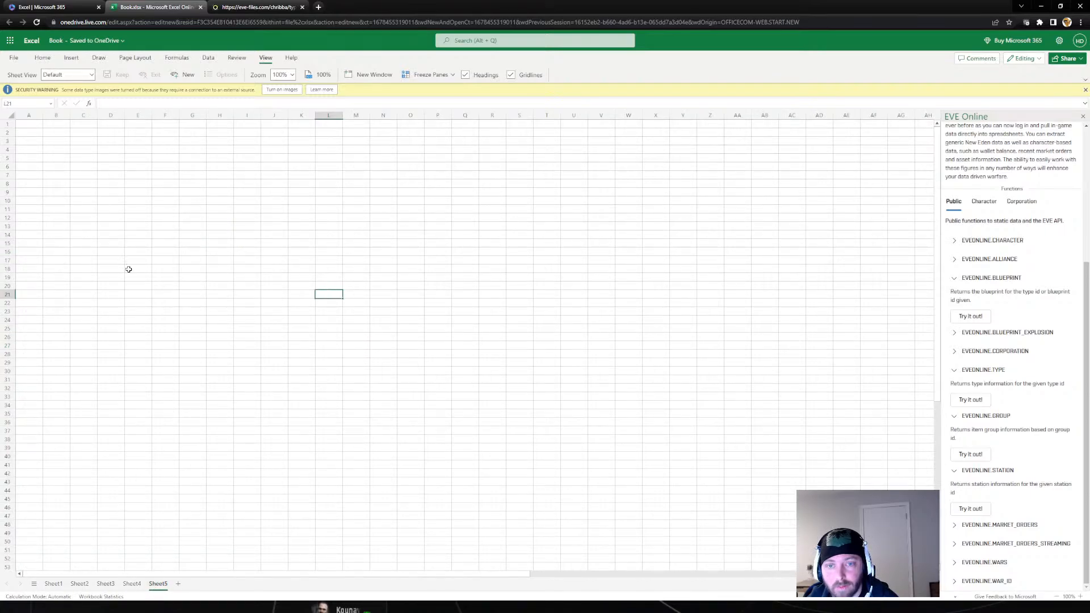
{"action": "left_click", "coordinate": [61, 292]}
{"action": "left_click", "coordinate": [35, 252]}
{"action": "left_click", "coordinate": [43, 58]}
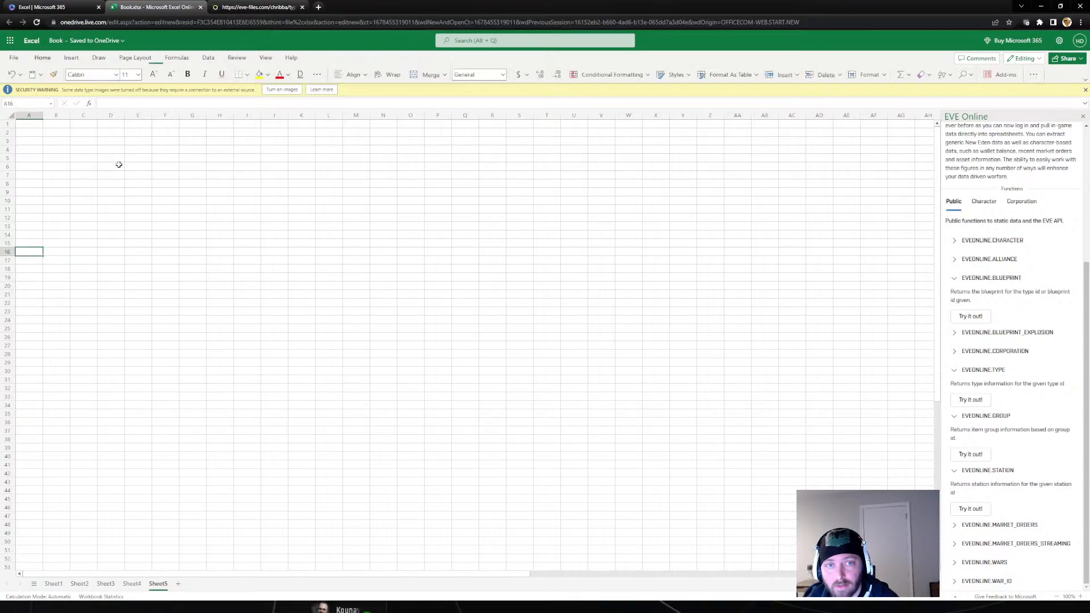
{"action": "left_click", "coordinate": [84, 269]}
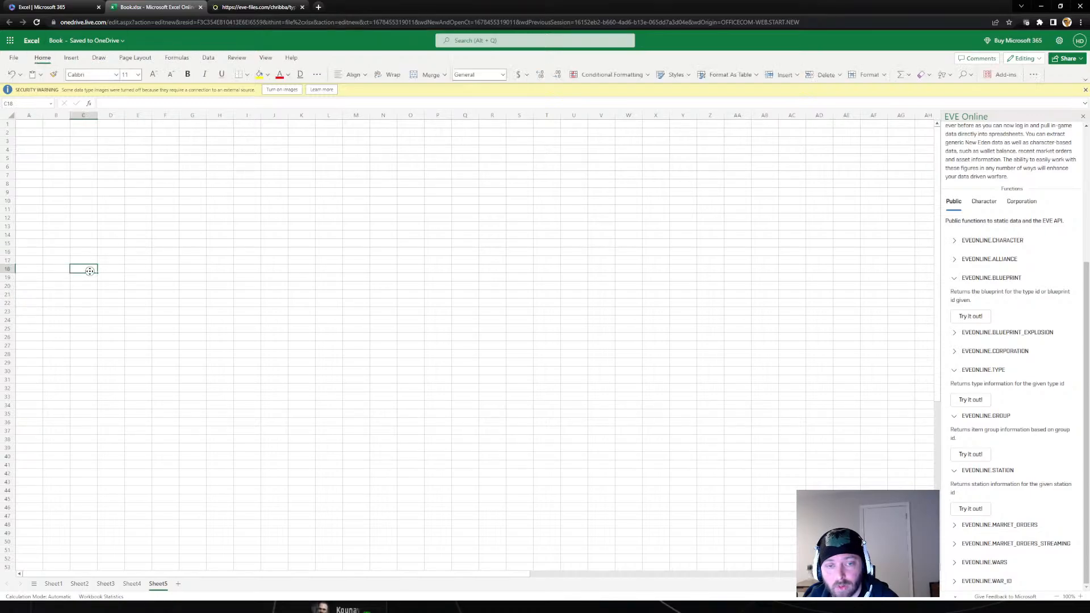
{"action": "left_click", "coordinate": [37, 200]}
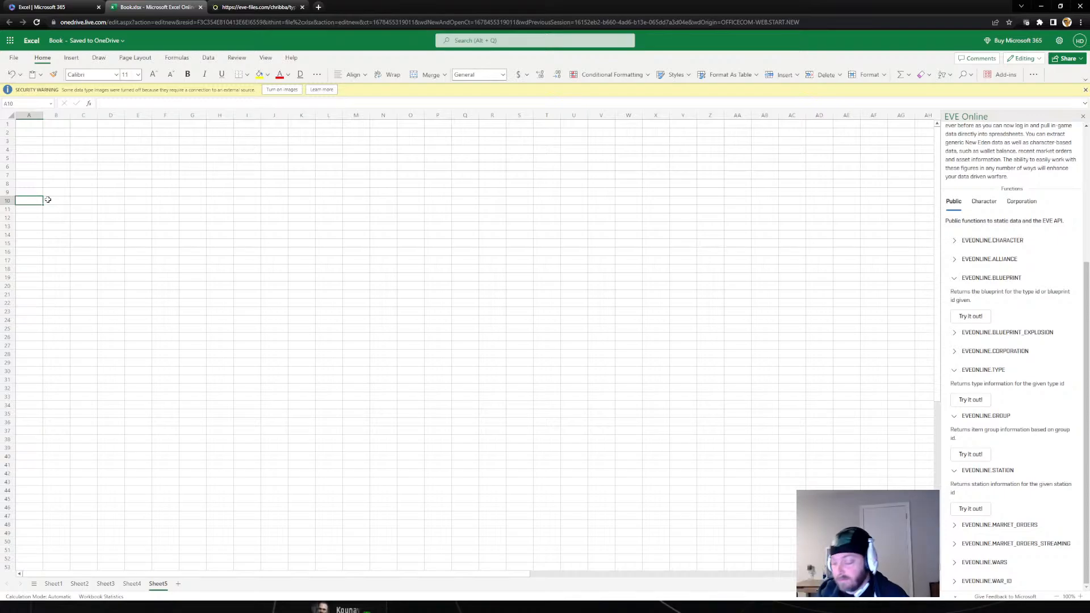
{"action": "left_click", "coordinate": [50, 199]}
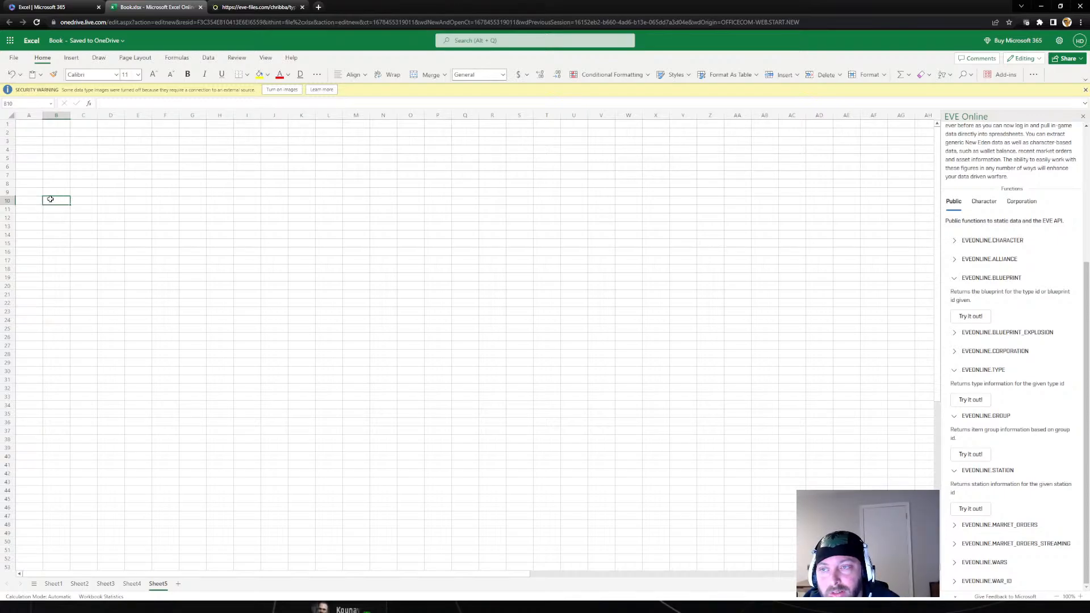
{"action": "left_click", "coordinate": [34, 184]}
{"action": "scroll", "coordinate": [36, 188], "scroll_direction": "down", "scroll_amount": 1}
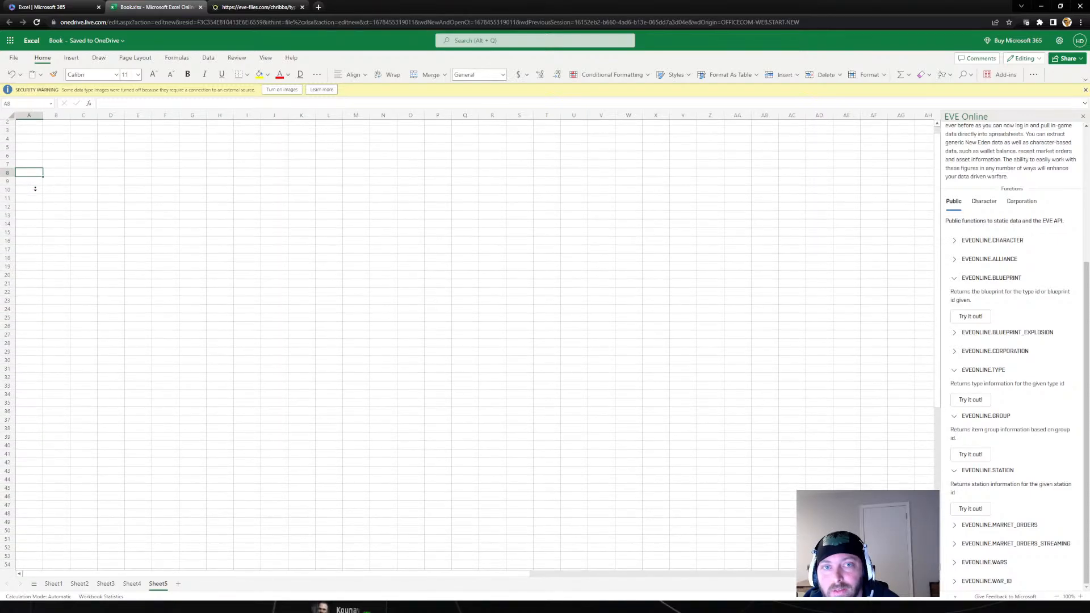
{"action": "scroll", "coordinate": [36, 188], "scroll_direction": "up", "scroll_amount": 1}
{"action": "left_click", "coordinate": [30, 216]}
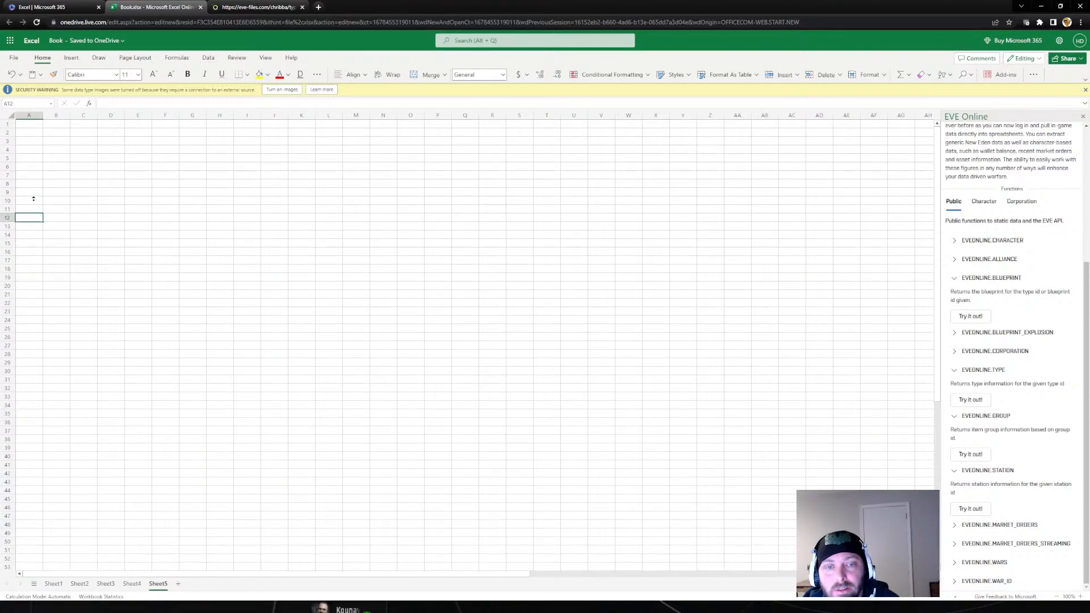
{"action": "scroll", "coordinate": [39, 182], "scroll_direction": "right", "scroll_amount": 5}
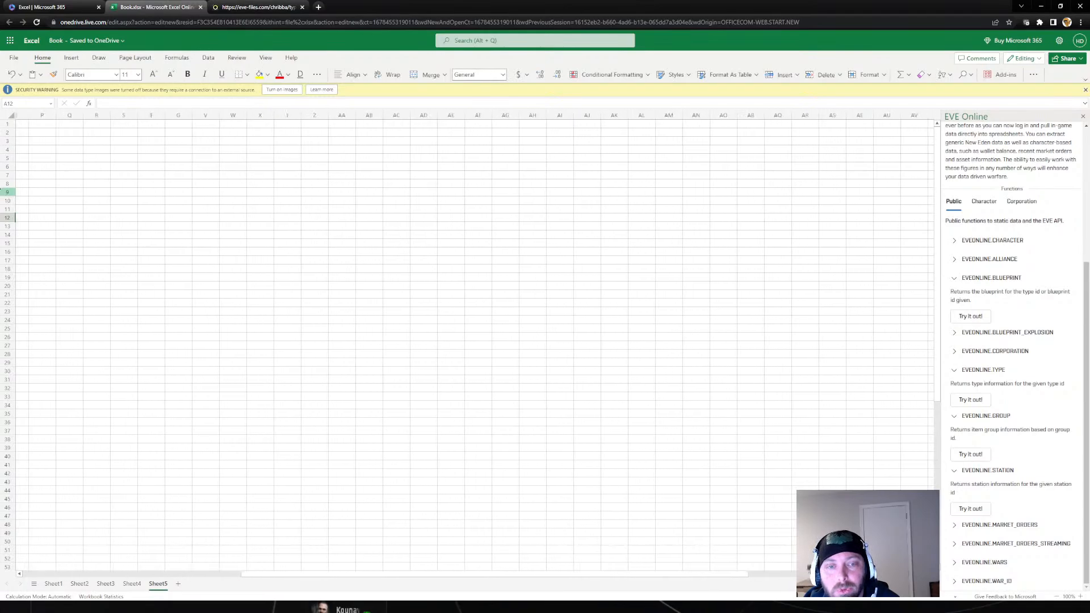
{"action": "scroll", "coordinate": [6, 191], "scroll_direction": "left", "scroll_amount": 5}
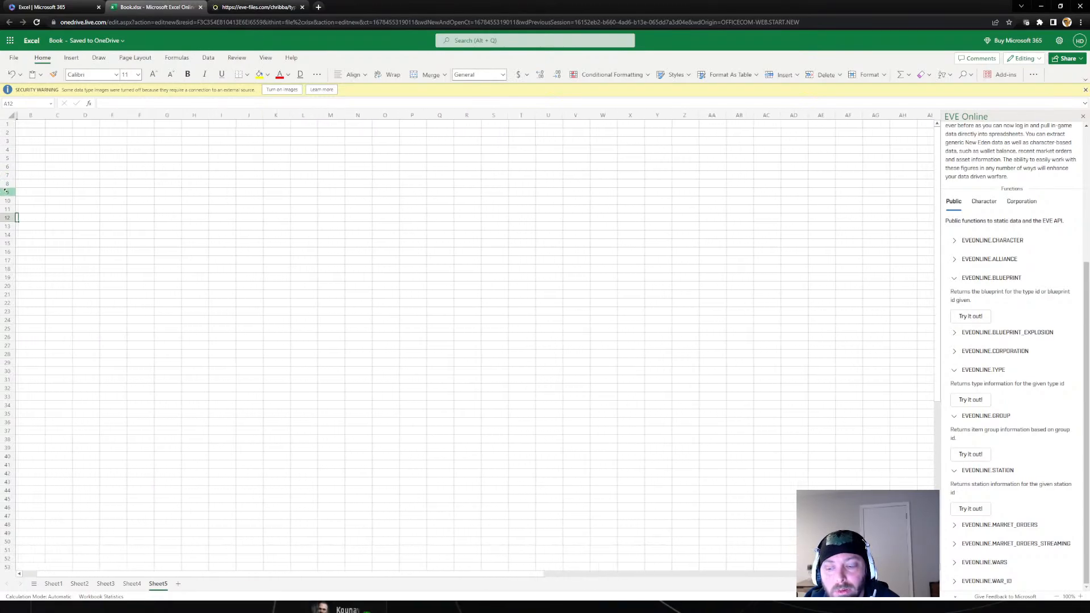
{"action": "scroll", "coordinate": [6, 191], "scroll_direction": "left", "scroll_amount": 1}
{"action": "left_click", "coordinate": [40, 176]}
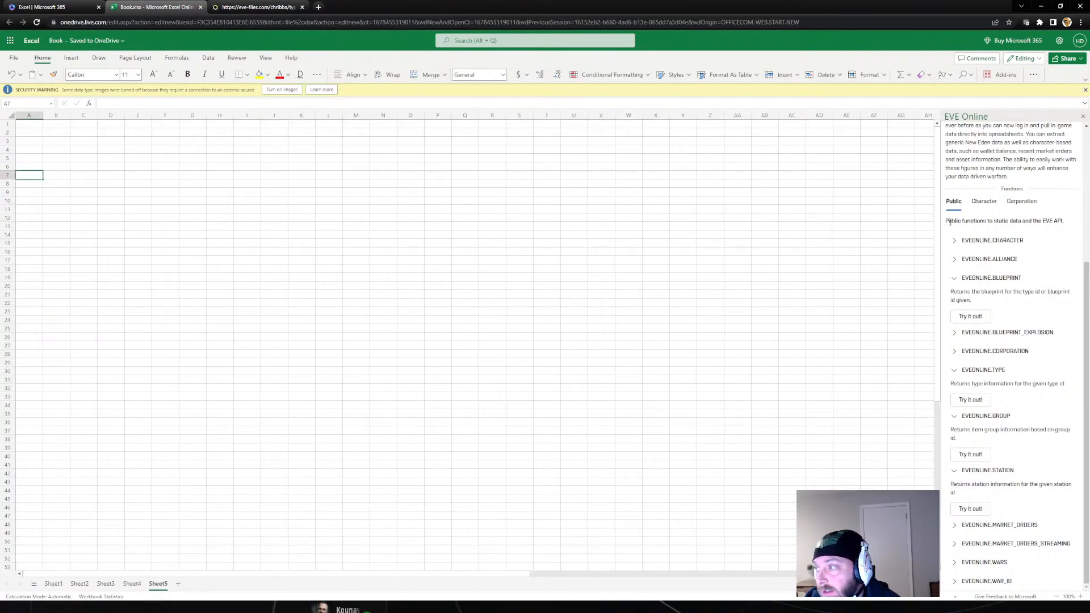
{"action": "left_click", "coordinate": [47, 182]}
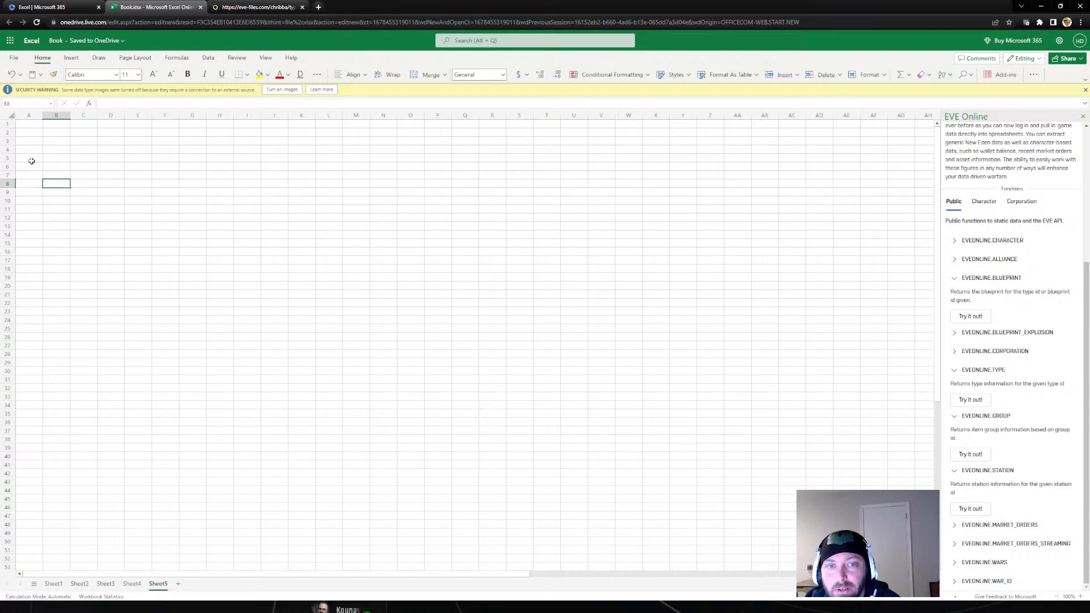
{"action": "left_click", "coordinate": [45, 150]}
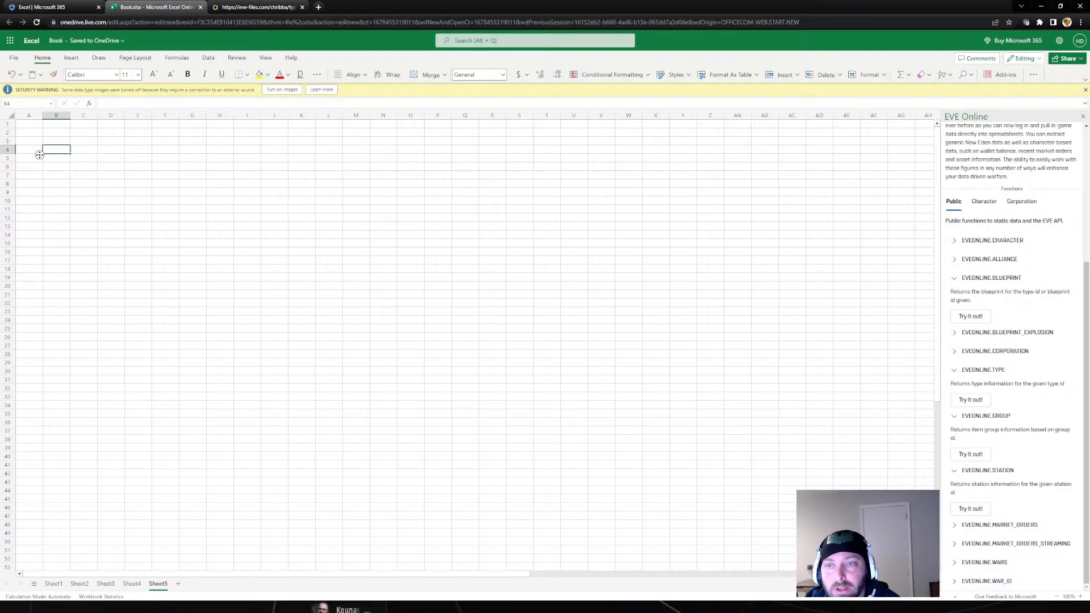
{"action": "scroll", "coordinate": [39, 155], "scroll_direction": "right", "scroll_amount": 20}
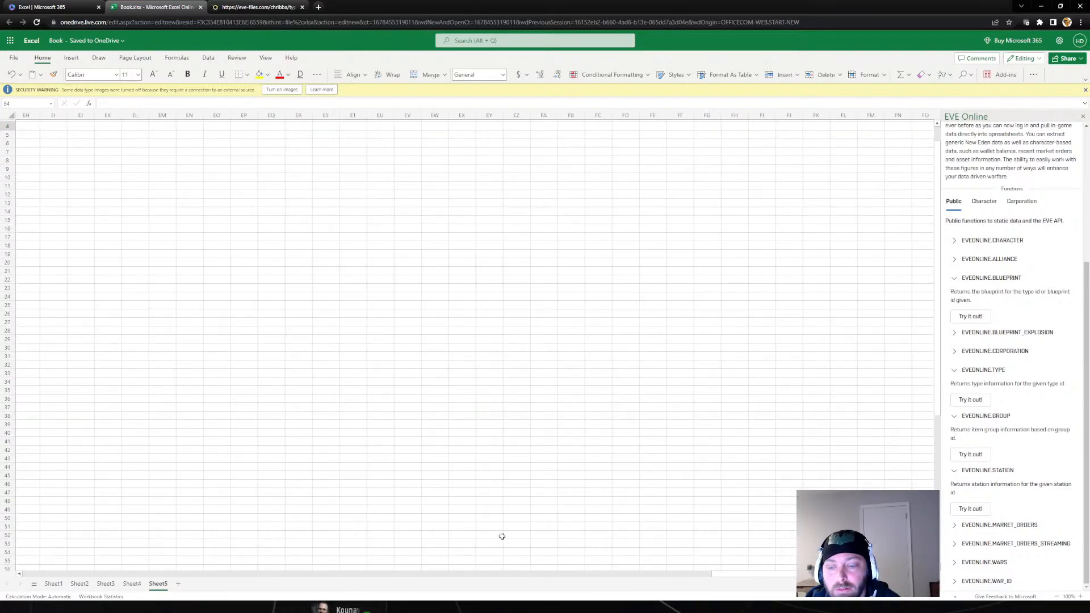
{"action": "left_click_drag", "start_coordinate": [719, 575], "coordinate": [8, 577]}
{"action": "left_click", "coordinate": [67, 363]}
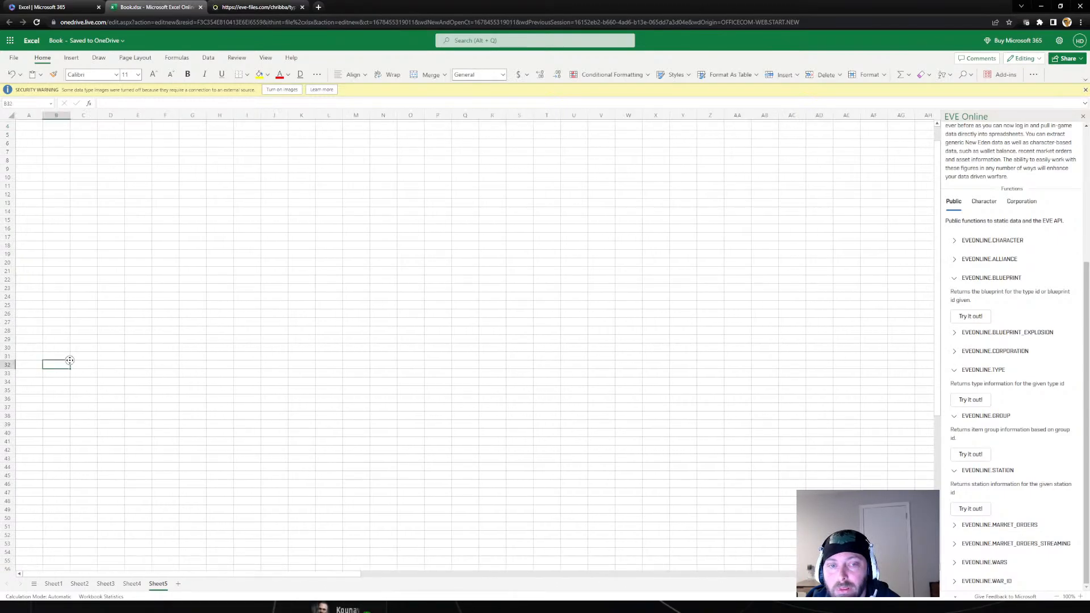
{"action": "scroll", "coordinate": [69, 360], "scroll_direction": "right", "scroll_amount": 20}
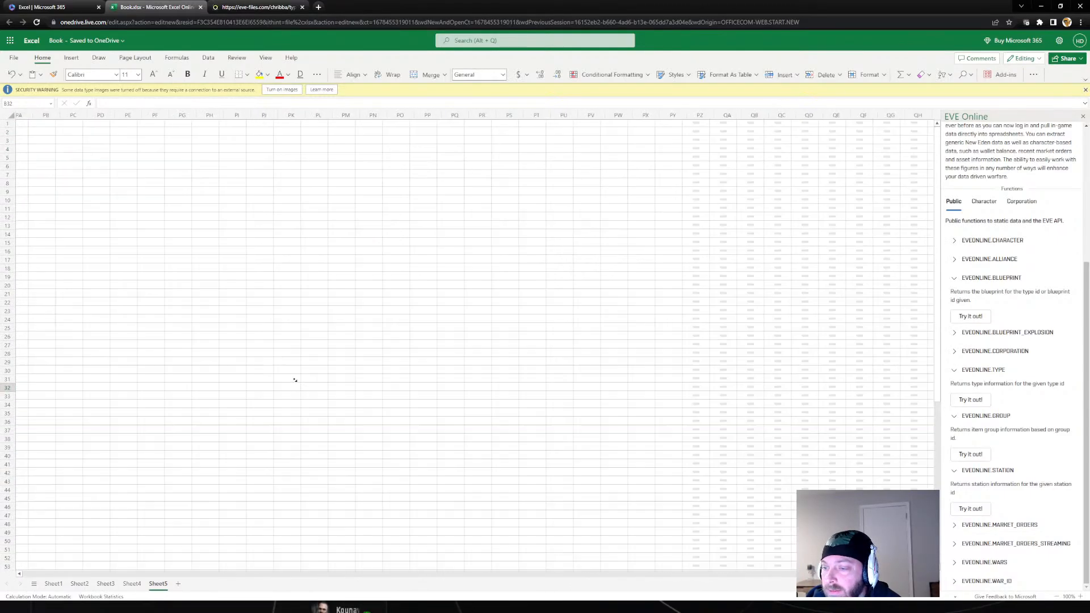
{"action": "scroll", "coordinate": [80, 397], "scroll_direction": "down", "scroll_amount": 6}
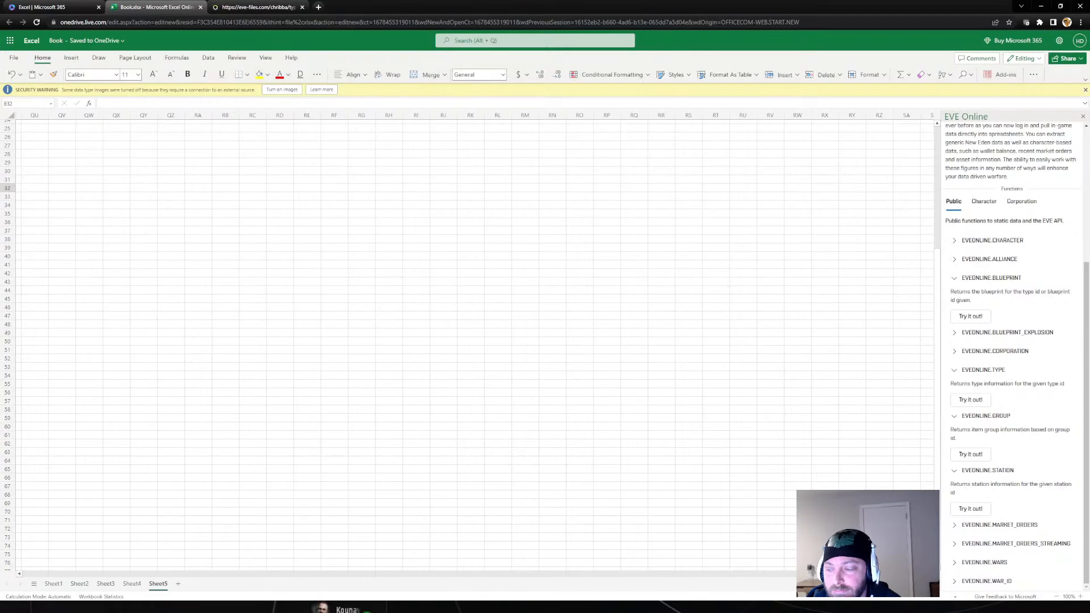
{"action": "left_click_drag", "start_coordinate": [851, 574], "coordinate": [10, 589]}
{"action": "scroll", "coordinate": [26, 442], "scroll_direction": "up", "scroll_amount": 4}
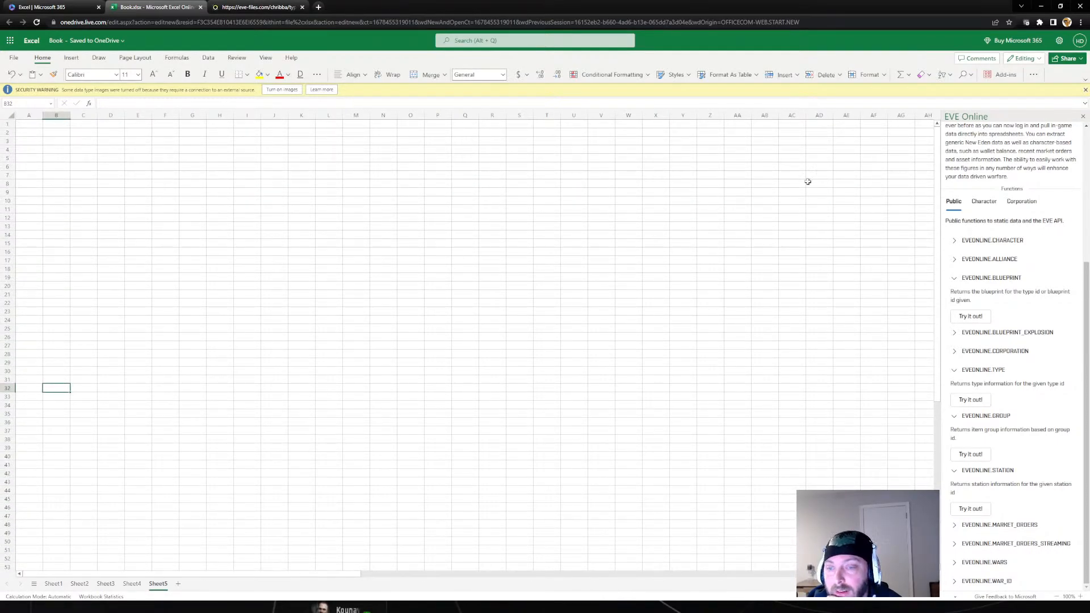
Open the EVE Online add-in from the additional Home commands
{"action": "left_click", "coordinate": [1033, 77]}
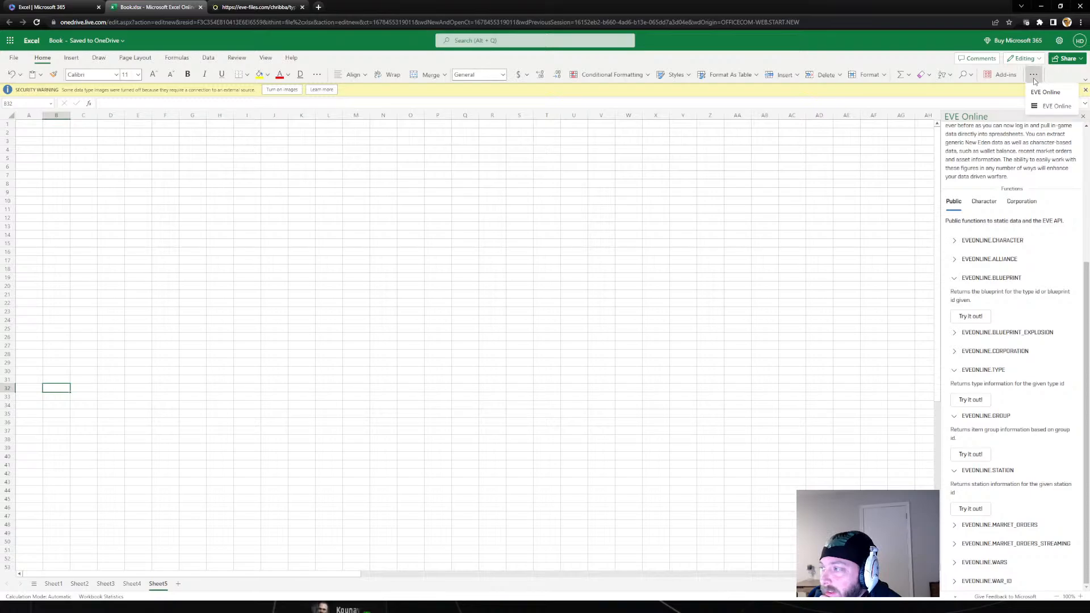
{"action": "left_click", "coordinate": [1039, 106]}
{"action": "left_click", "coordinate": [869, 173]}
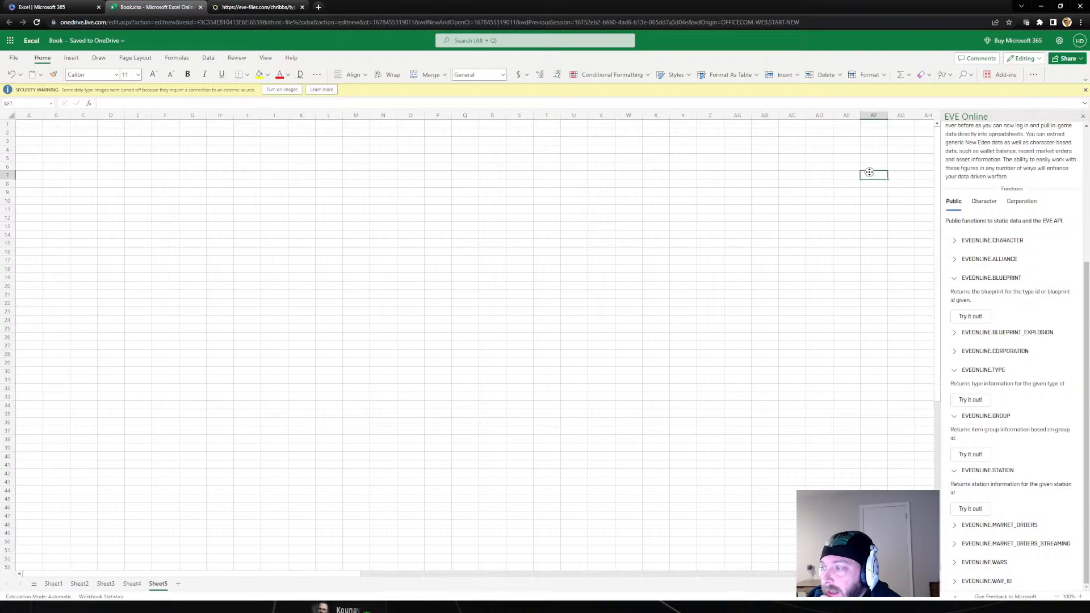
{"action": "scroll", "coordinate": [820, 227], "scroll_direction": "down", "scroll_amount": 20}
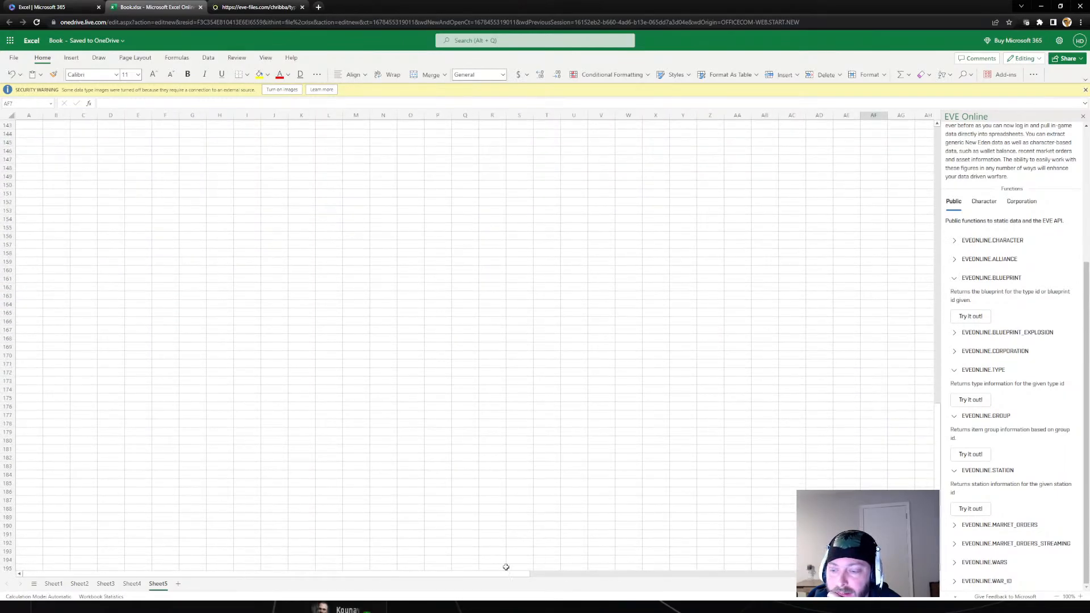
{"action": "scroll", "coordinate": [76, 460], "scroll_direction": "up", "scroll_amount": 15}
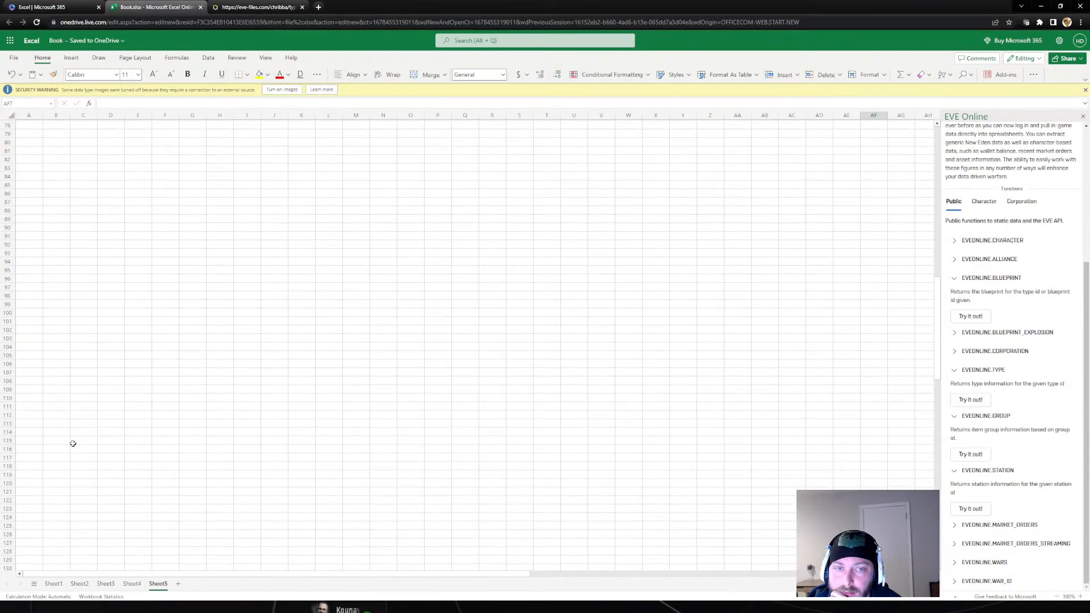
{"action": "scroll", "coordinate": [72, 444], "scroll_direction": "up", "scroll_amount": 20}
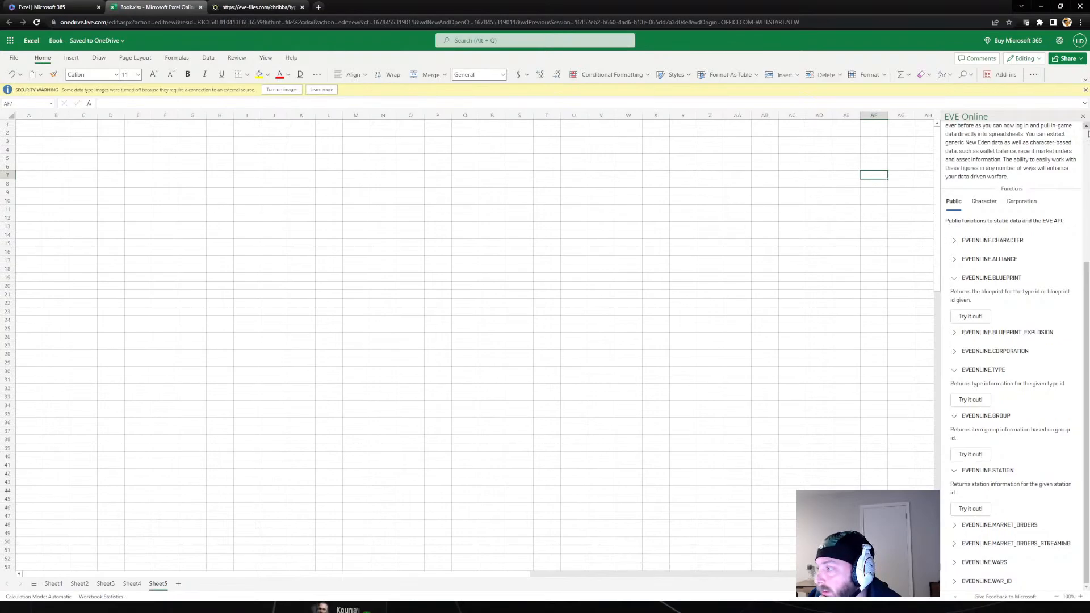
Examine the EVE Online add-in's character list and its public functions, from EVEONLINE.CHARACTER through EVEONLINE.WAR_ID
{"action": "scroll", "coordinate": [1087, 133], "scroll_direction": "up", "scroll_amount": 4}
{"action": "left_click", "coordinate": [691, 222]}
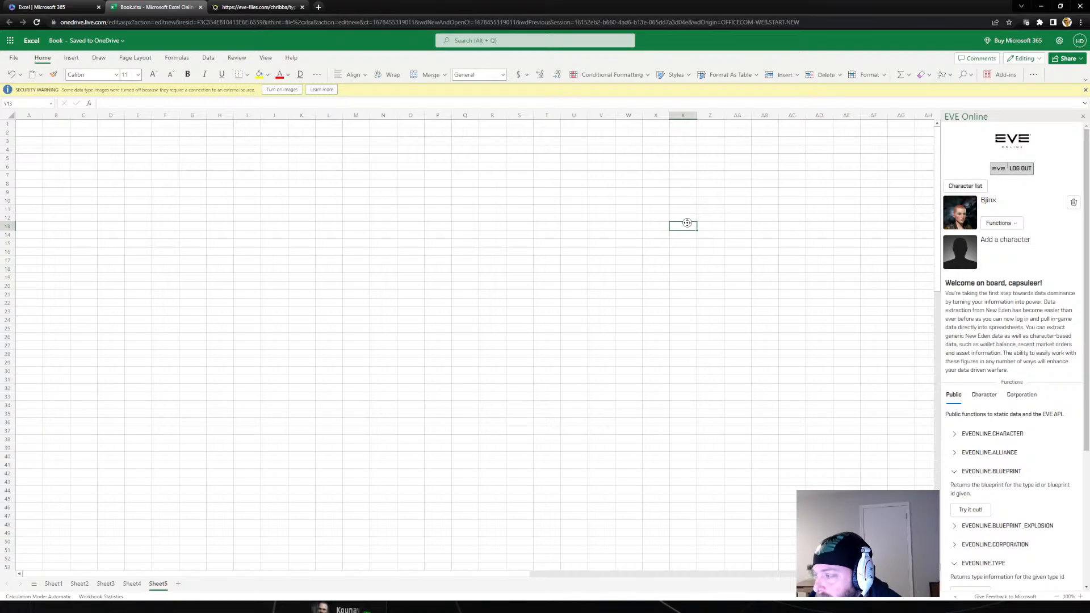
{"action": "left_click", "coordinate": [664, 226]}
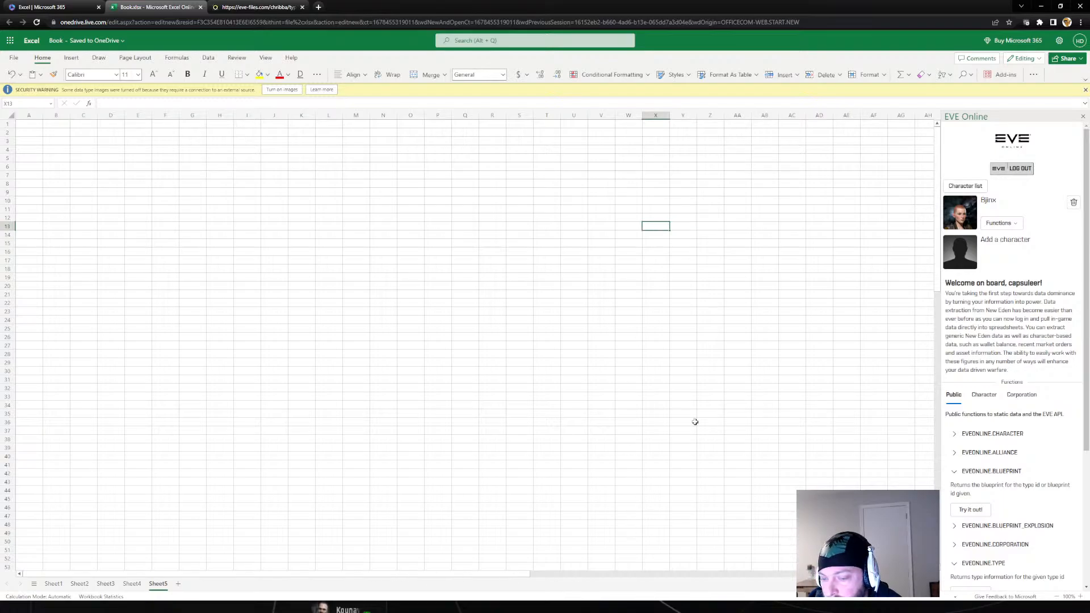
{"action": "left_click", "coordinate": [771, 295]}
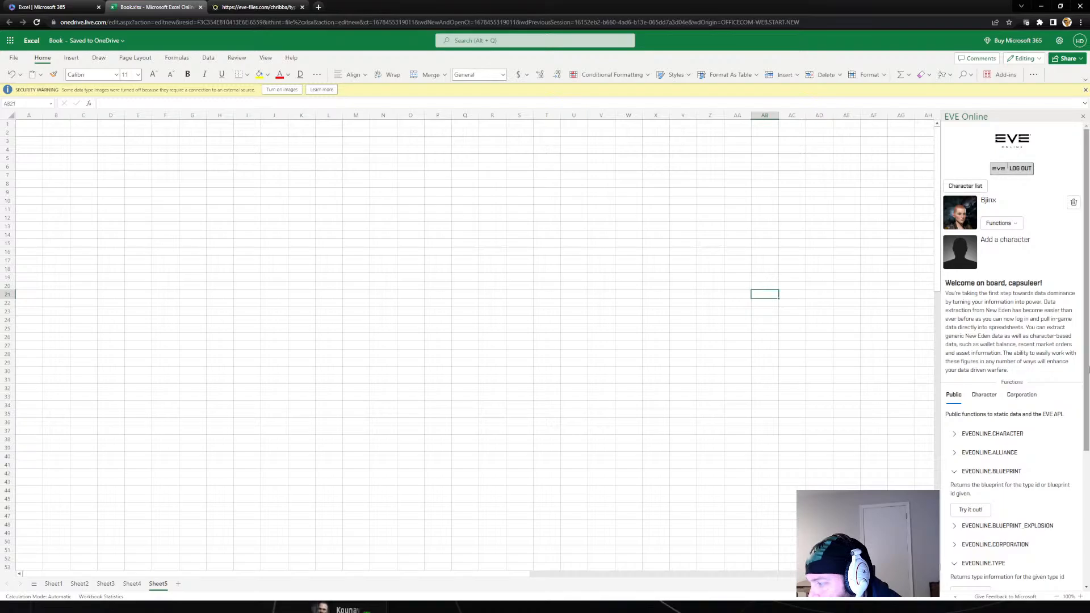
{"action": "scroll", "coordinate": [1054, 439], "scroll_direction": "down", "scroll_amount": 4}
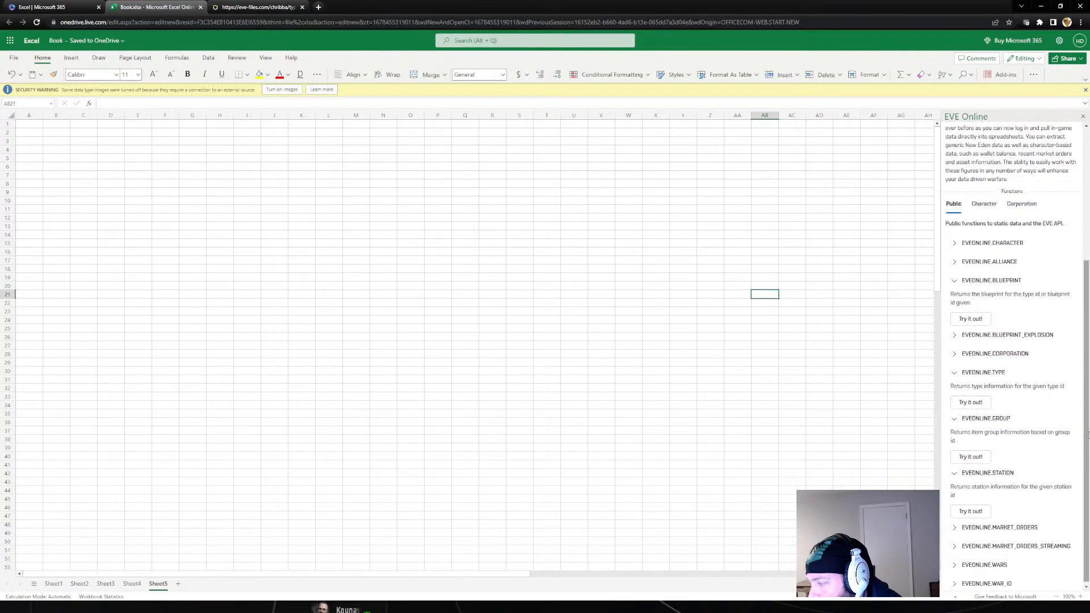
{"action": "middle_click", "coordinate": [1059, 419]}
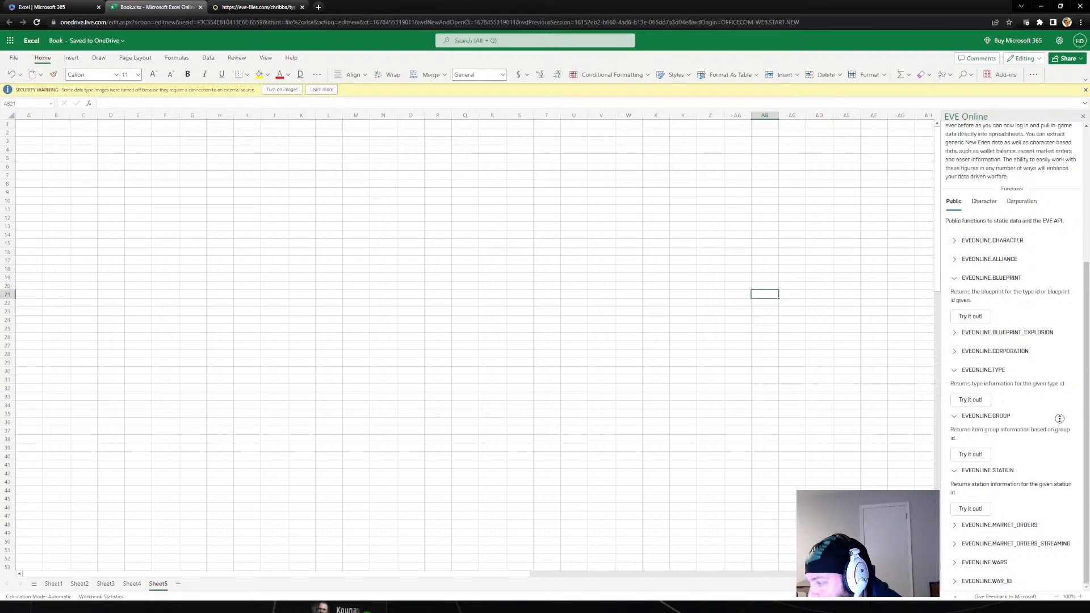
{"action": "middle_click", "coordinate": [1059, 419]}
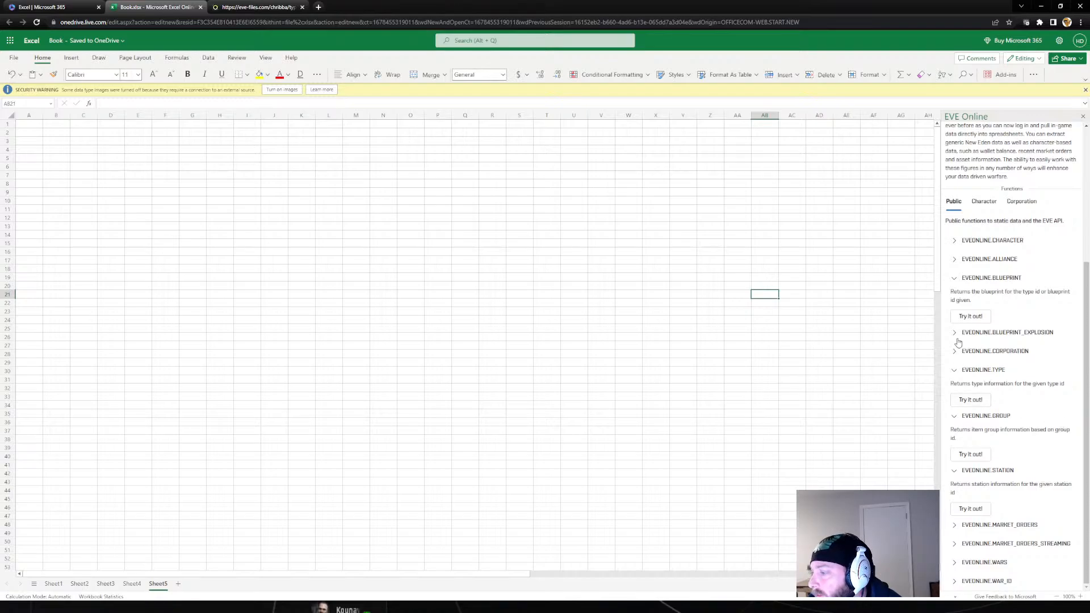
{"action": "middle_click", "coordinate": [1042, 382]}
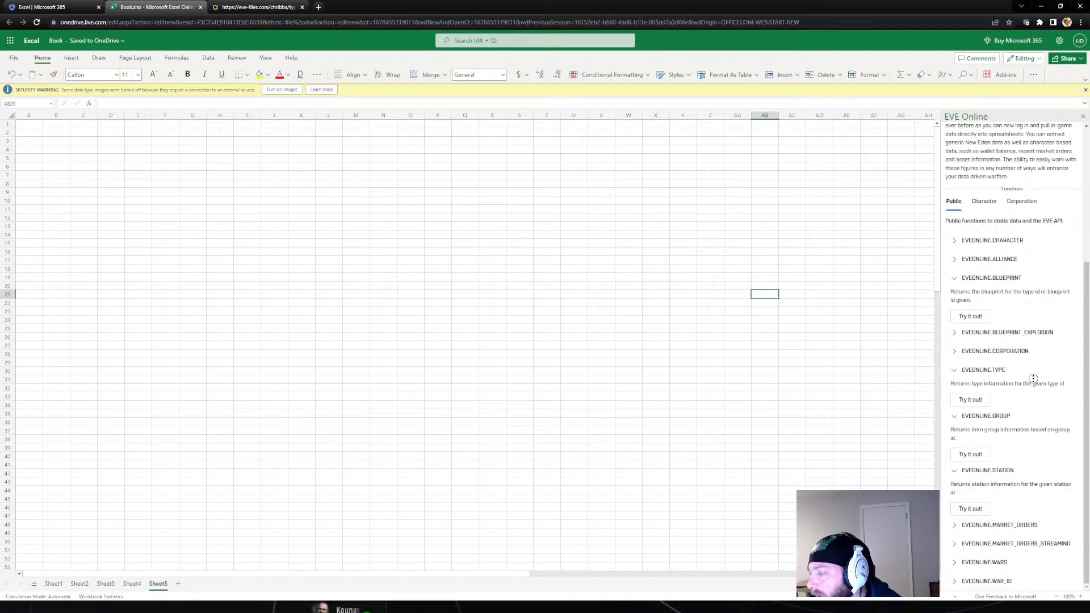
Insert the add-in's example EVEONLINE.TYPE formula with type id 645 into cell AB21
{"action": "left_click", "coordinate": [970, 400]}
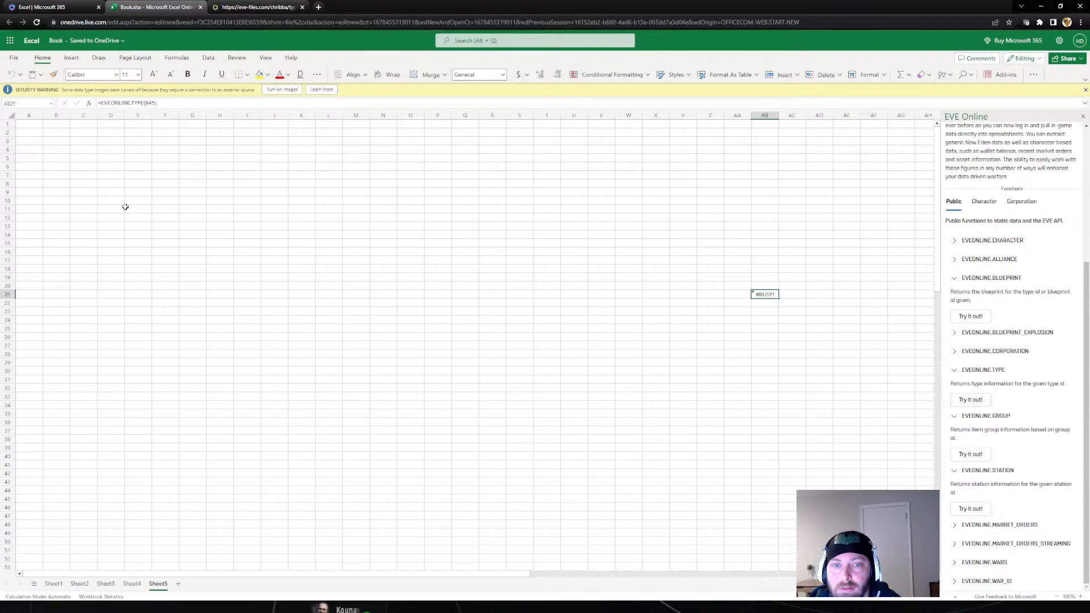
{"action": "left_click", "coordinate": [356, 260]}
{"action": "left_click", "coordinate": [29, 141]}
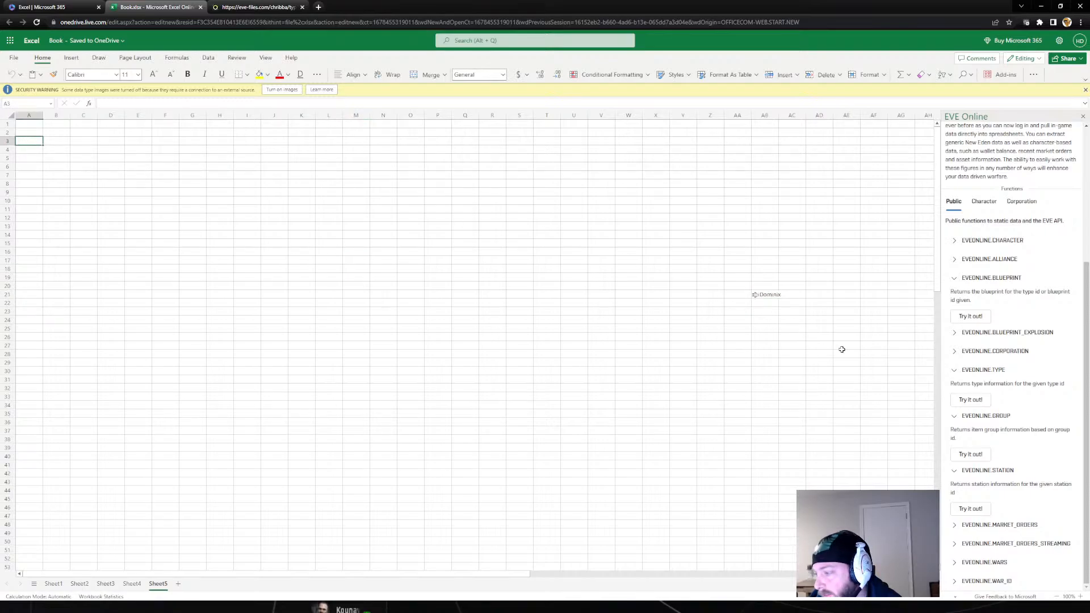
Insert the add-in's example EVEONLINE.TYPE formula with type id 645 into cell A3
{"action": "left_click", "coordinate": [972, 401]}
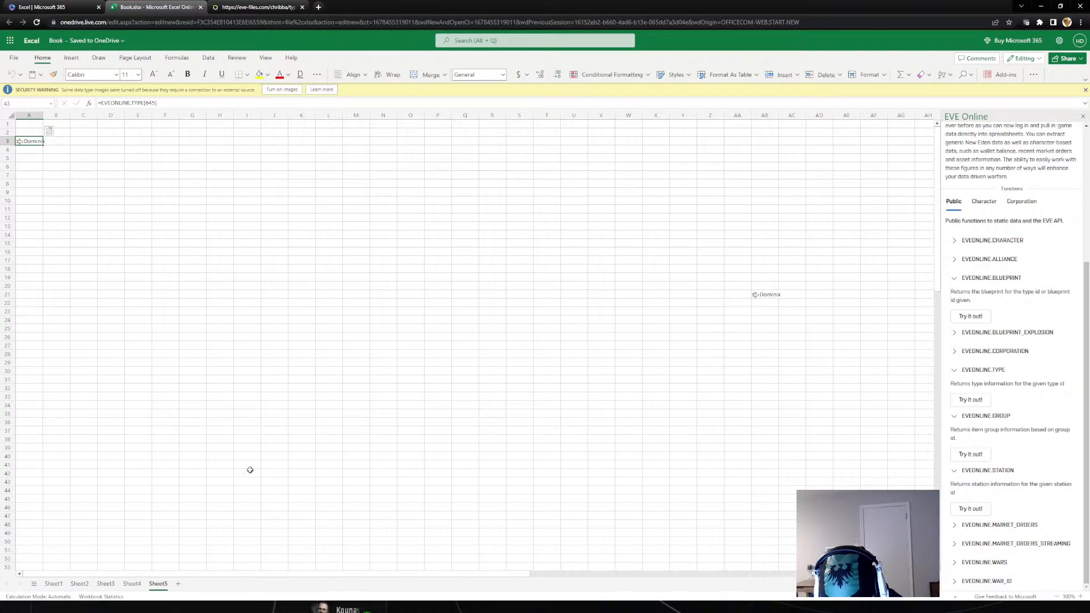
{"action": "left_click", "coordinate": [164, 337]}
{"action": "double_click", "coordinate": [164, 337]}
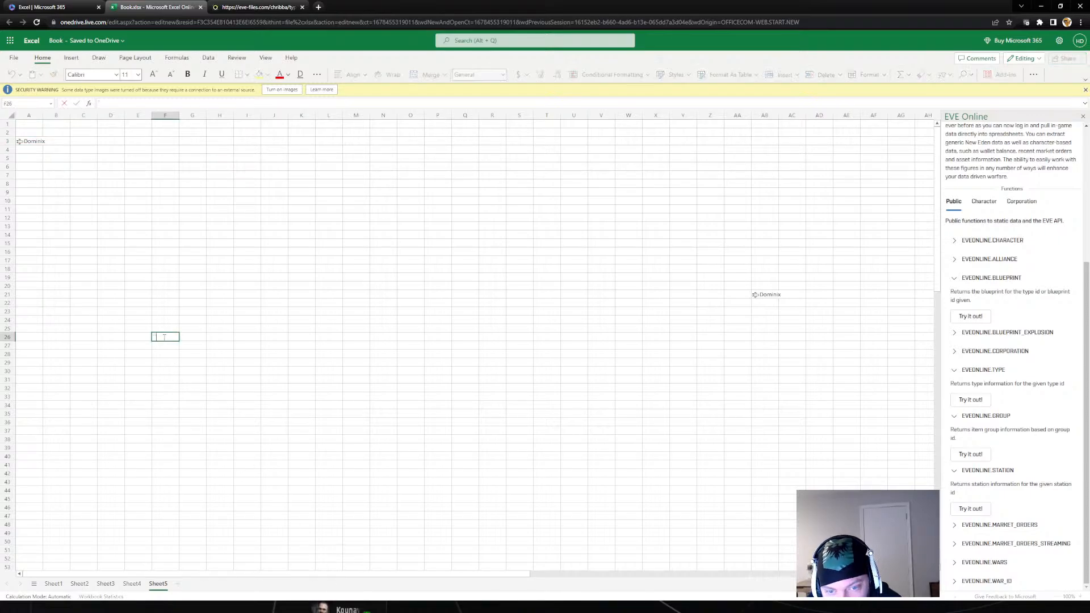
{"action": "key", "text": "Escape"}
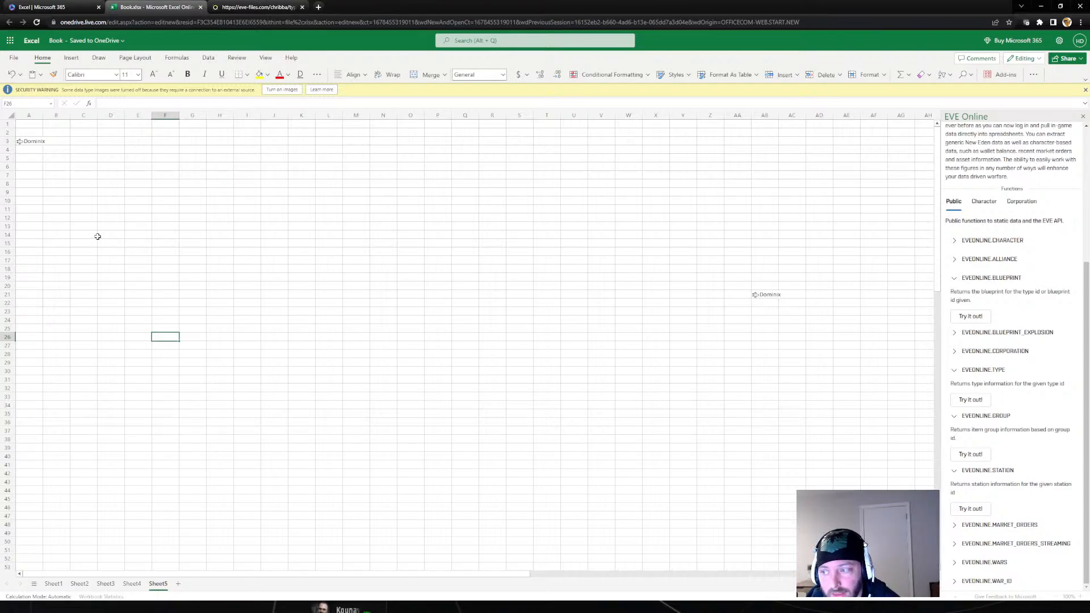
{"action": "left_click", "coordinate": [18, 155]}
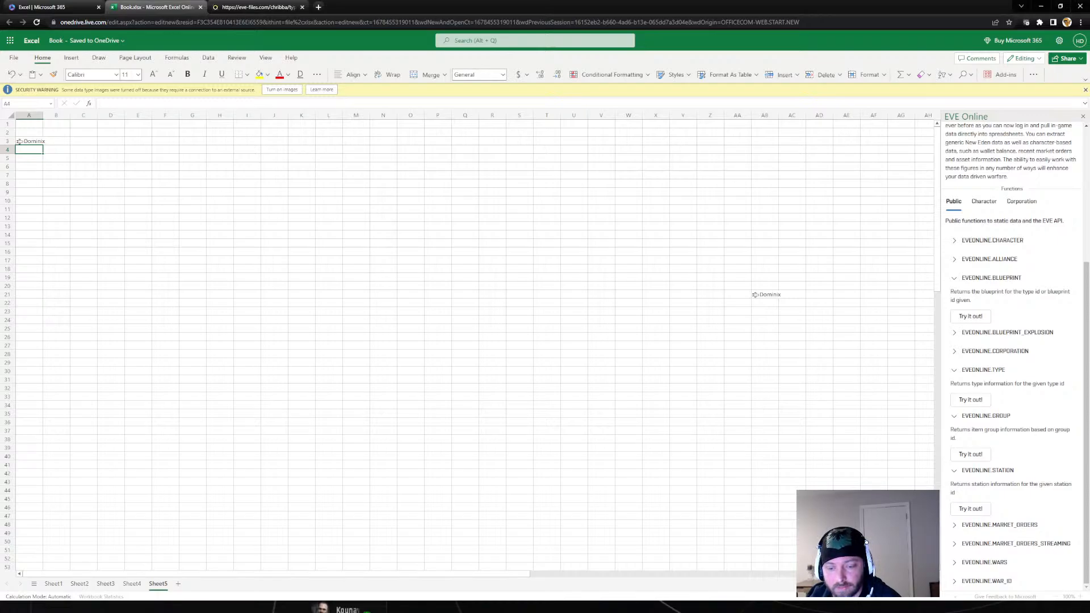
Extract the id and Adjusted Price fields from the Dominix entry in A3 and widen column C to fit
{"action": "left_click", "coordinate": [26, 141]}
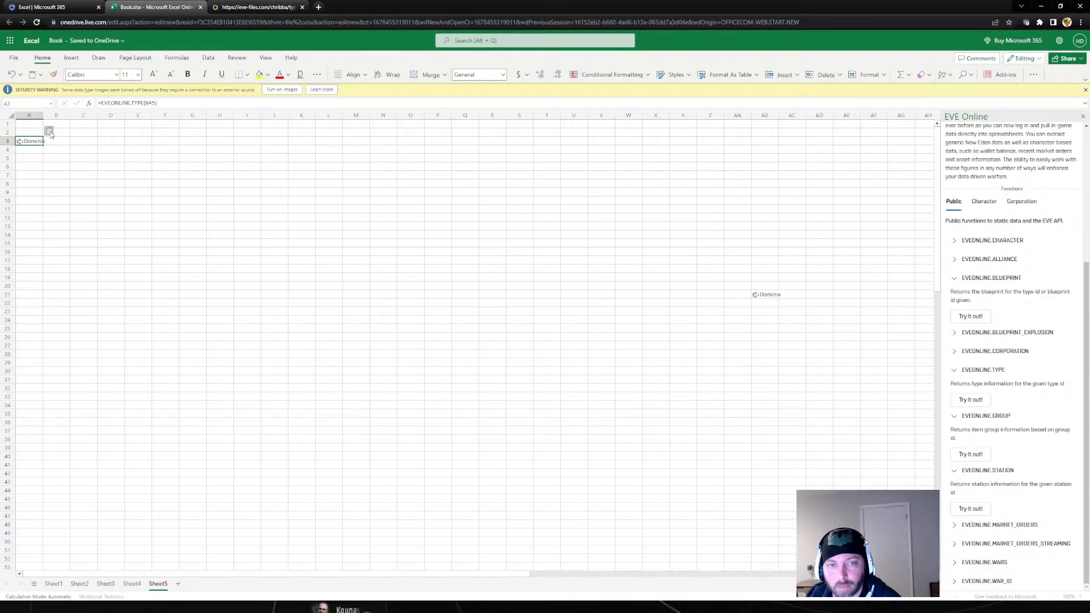
{"action": "left_click", "coordinate": [49, 133]}
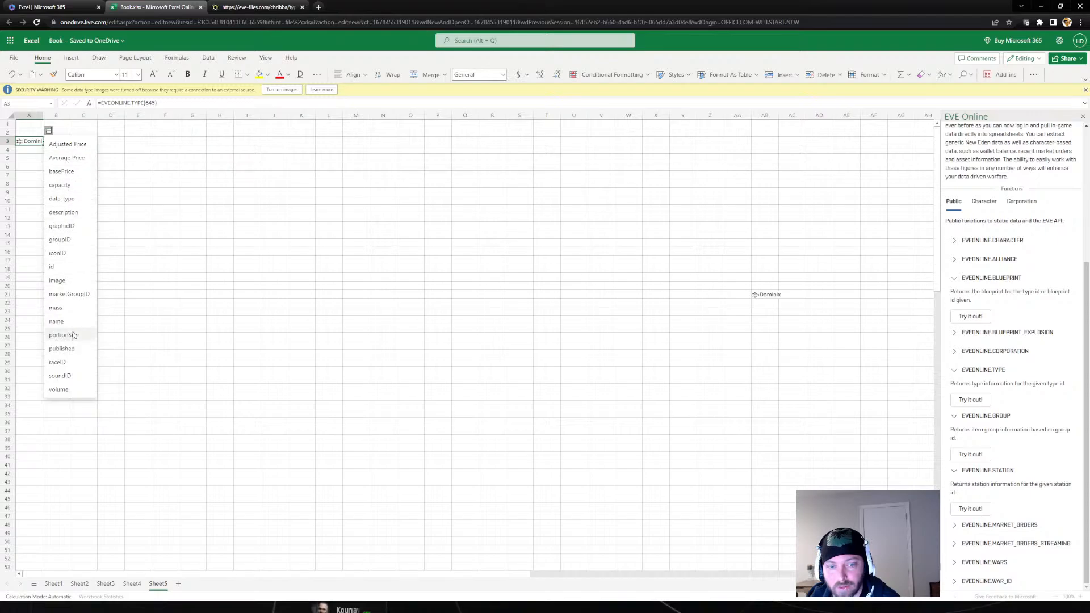
{"action": "left_click", "coordinate": [70, 267]}
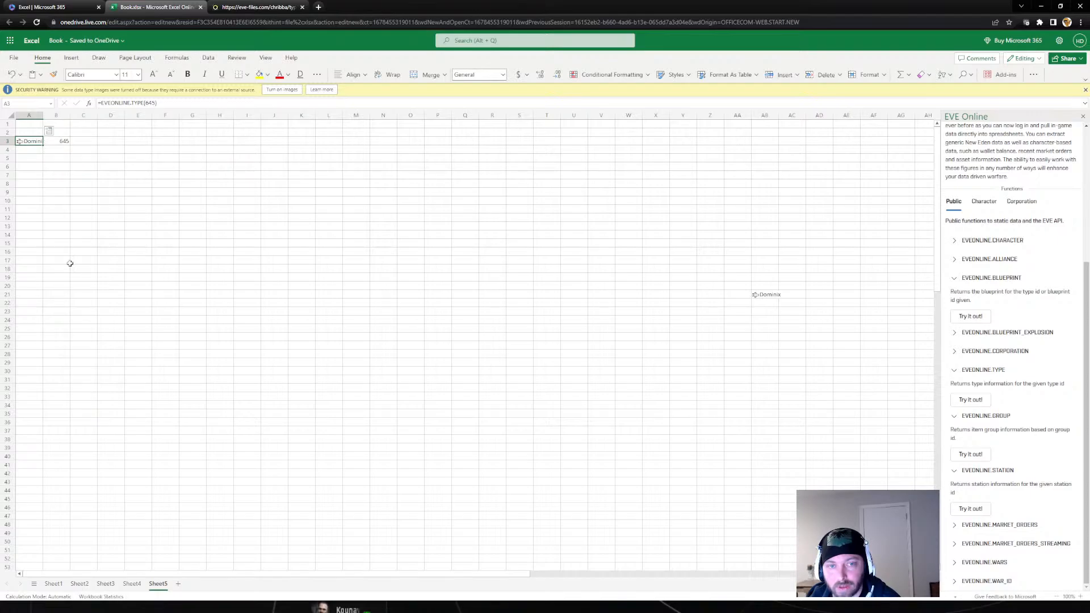
{"action": "left_click", "coordinate": [48, 131]}
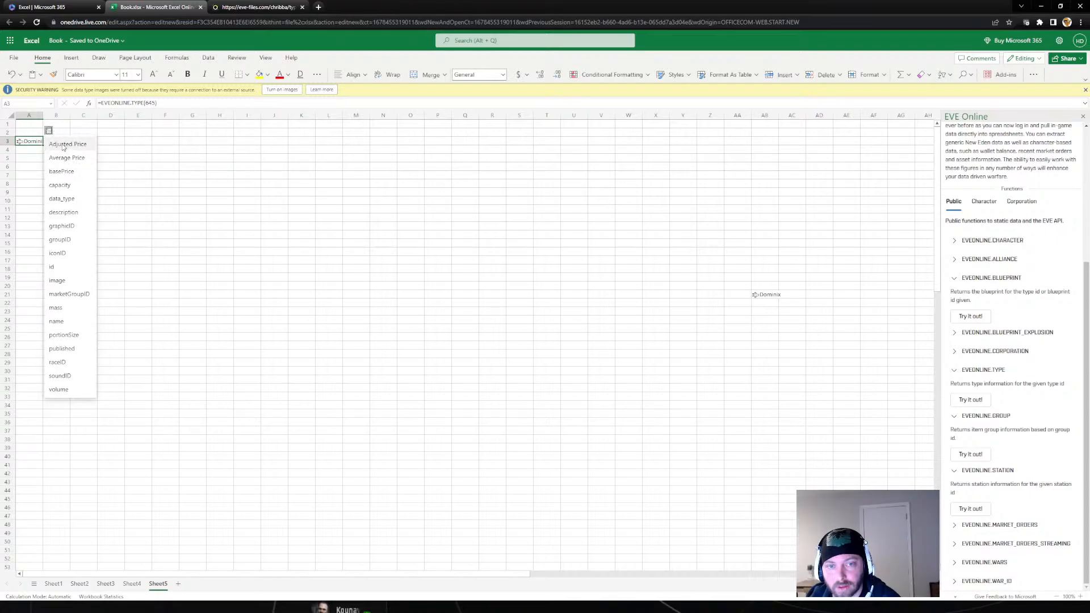
{"action": "left_click", "coordinate": [62, 144]}
{"action": "double_click", "coordinate": [95, 116]}
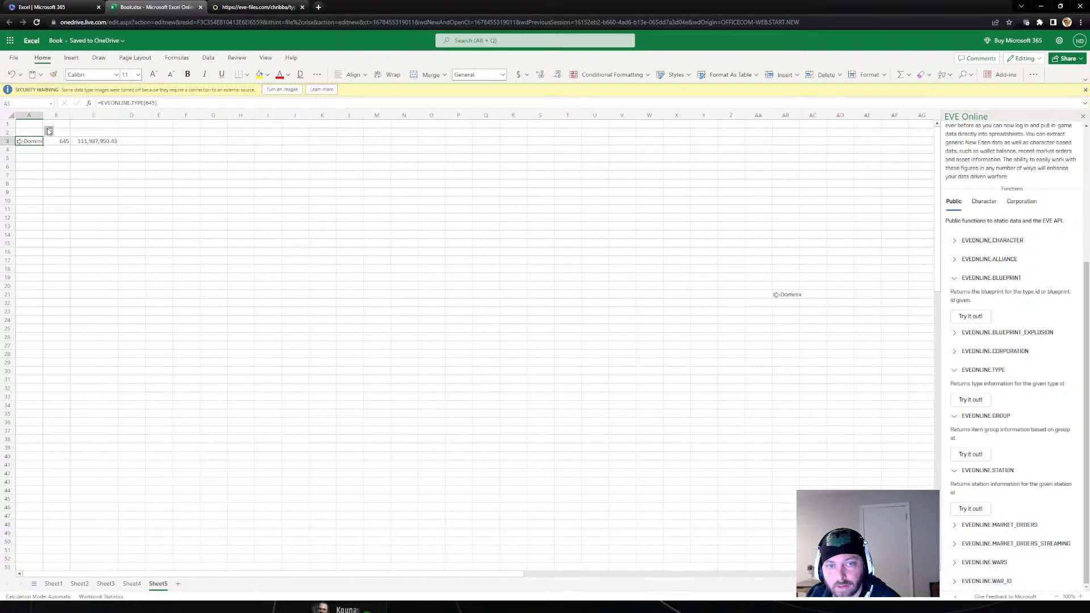
Extract the Average Price field from the Dominix entry in A3 and widen column D to fit
{"action": "left_click", "coordinate": [49, 131]}
{"action": "left_click", "coordinate": [62, 159]}
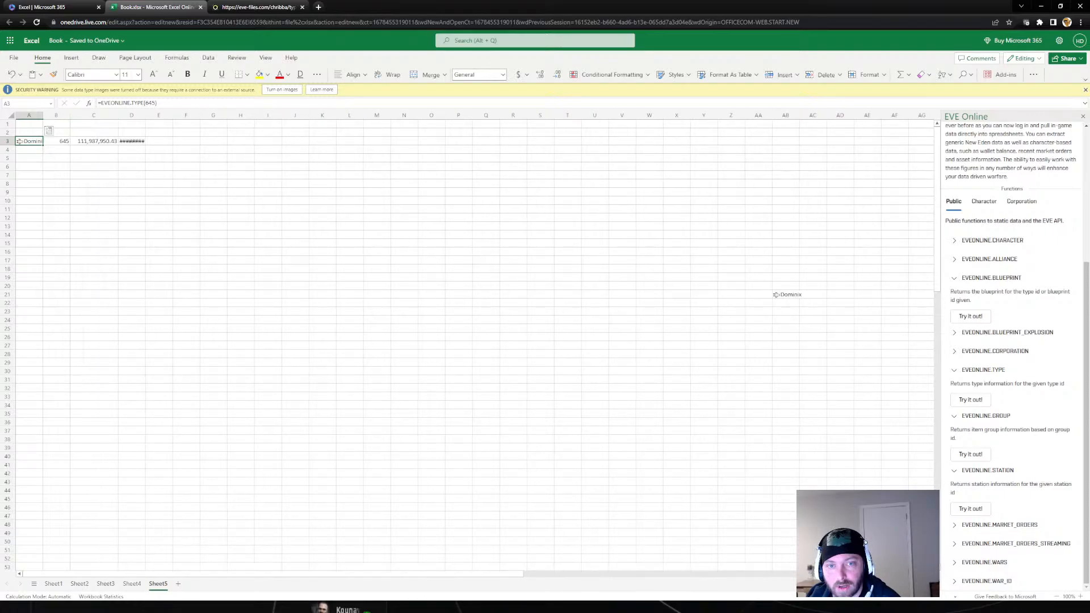
{"action": "double_click", "coordinate": [146, 118]}
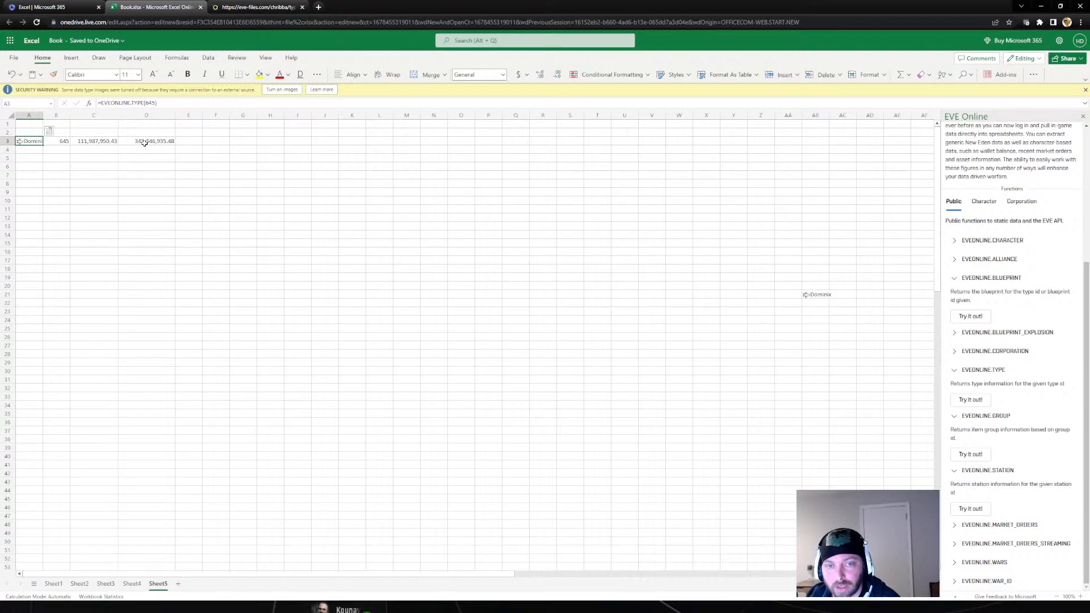
Extract the mass and data_type fields from the Dominix entry in A3 and widen columns E and F
{"action": "left_click", "coordinate": [49, 131]}
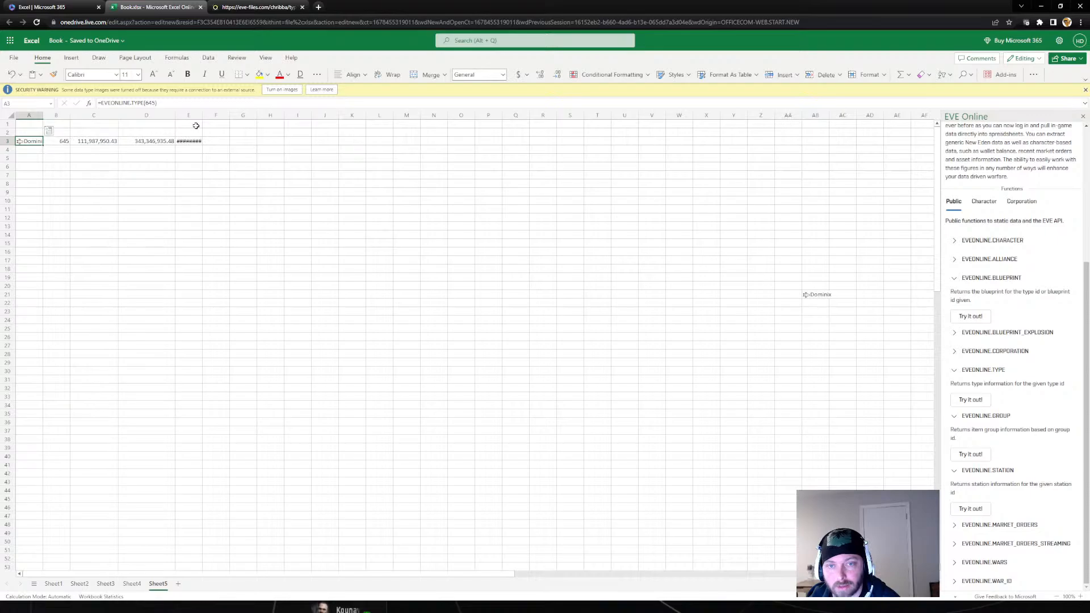
{"action": "left_click_drag", "start_coordinate": [202, 117], "coordinate": [235, 118]}
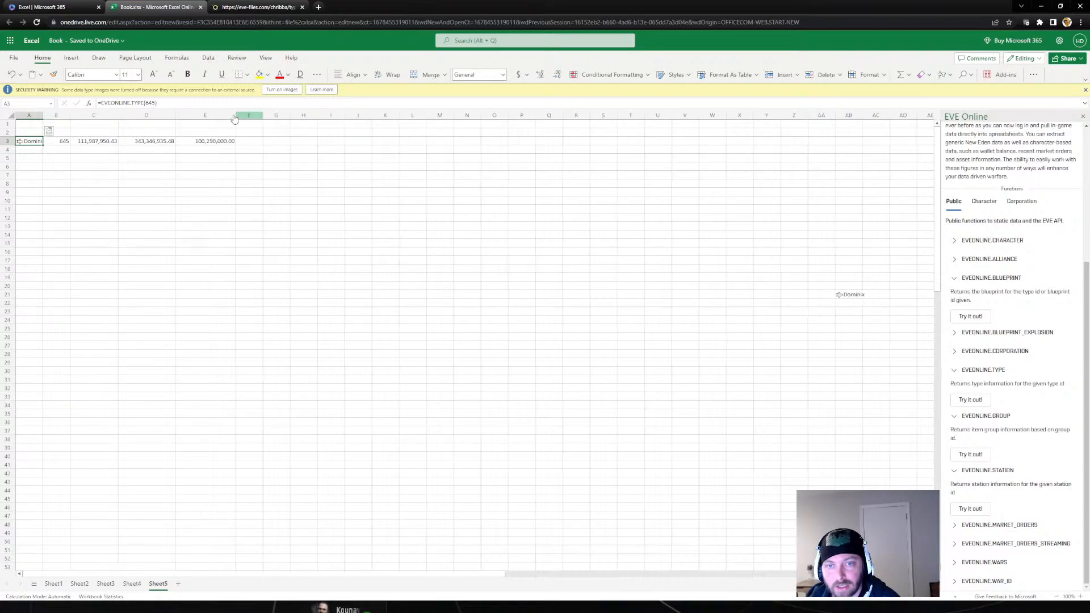
{"action": "left_click", "coordinate": [49, 131]}
{"action": "left_click", "coordinate": [84, 193]}
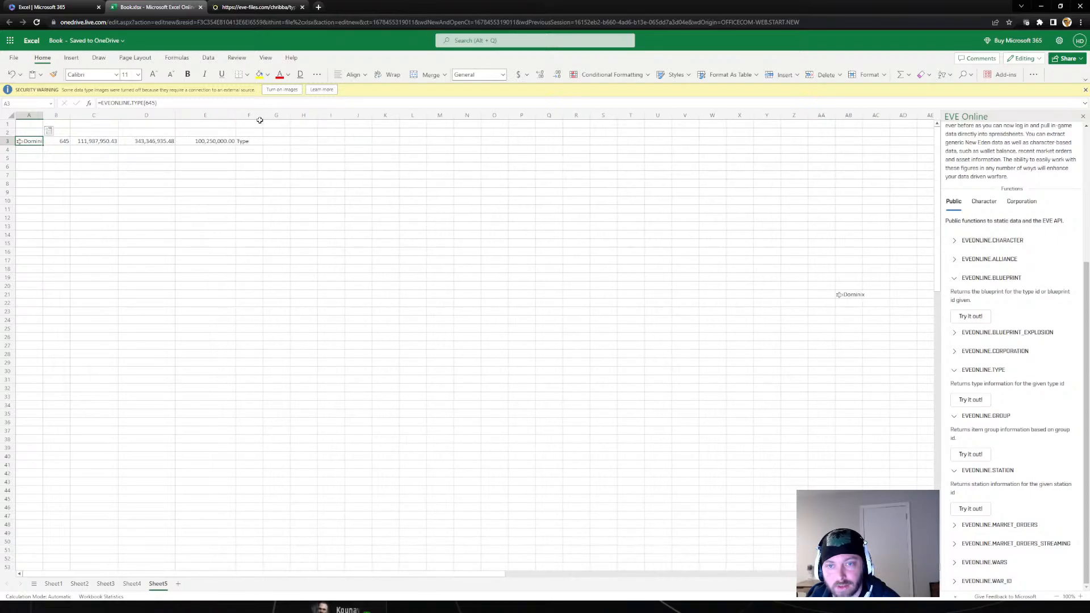
{"action": "left_click_drag", "start_coordinate": [263, 116], "coordinate": [298, 117]}
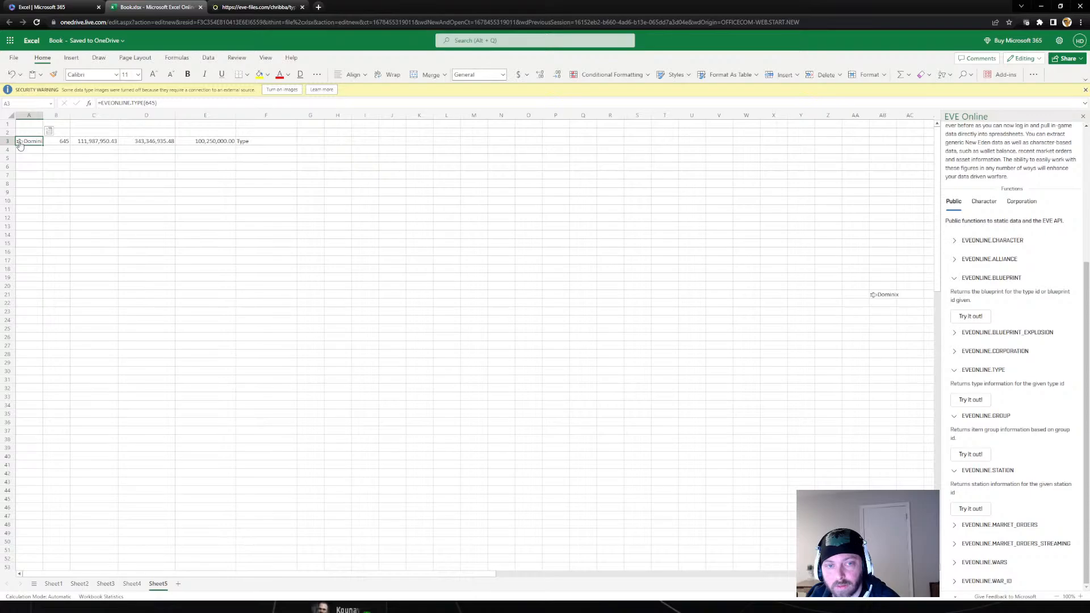
Examine the Dominix data card in A3, including its prices, description, ids and mass, and close it
{"action": "left_click", "coordinate": [19, 142]}
{"action": "scroll", "coordinate": [100, 195], "scroll_direction": "down", "scroll_amount": 4}
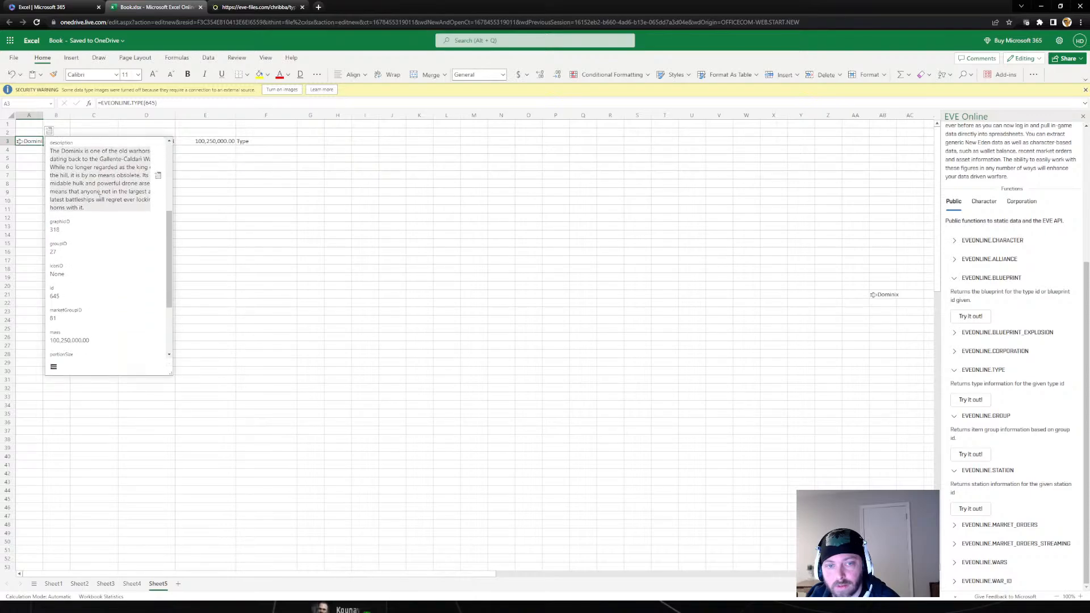
{"action": "key", "text": "ctrl+plus"}
{"action": "key", "text": "ctrl+plus"}
{"action": "key", "text": "ctrl+plus"}
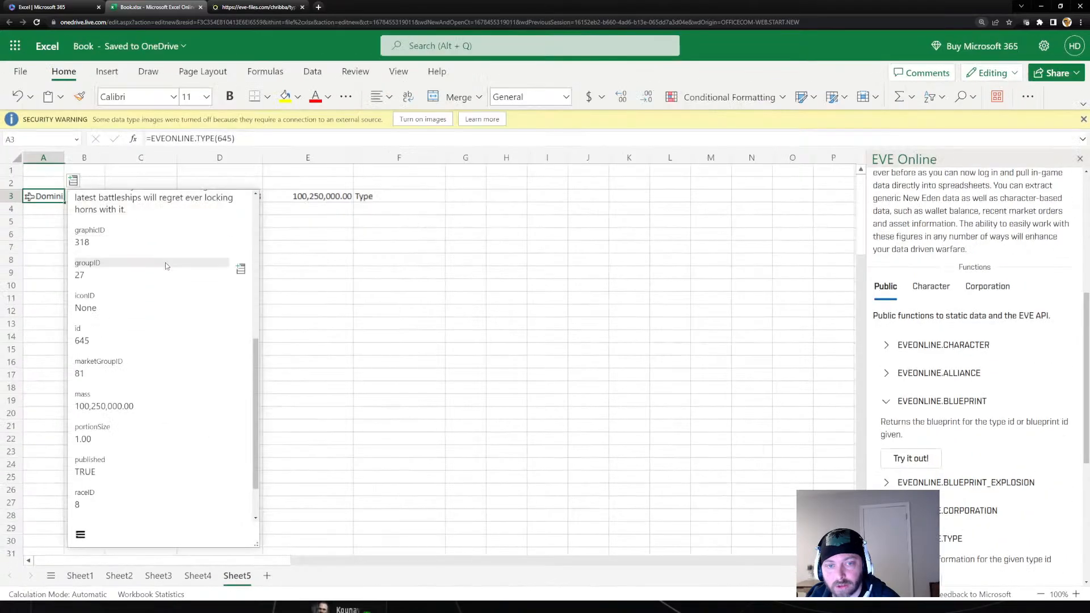
{"action": "scroll", "coordinate": [177, 276], "scroll_direction": "down", "scroll_amount": 3}
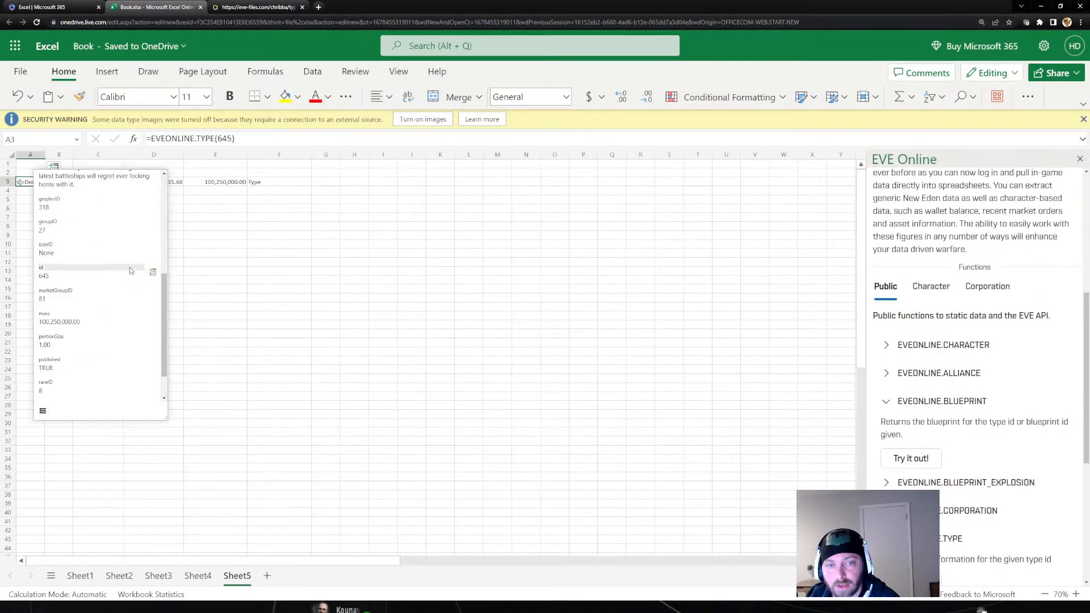
{"action": "scroll", "coordinate": [114, 266], "scroll_direction": "up", "scroll_amount": 5}
{"action": "scroll", "coordinate": [114, 267], "scroll_direction": "up", "scroll_amount": 2}
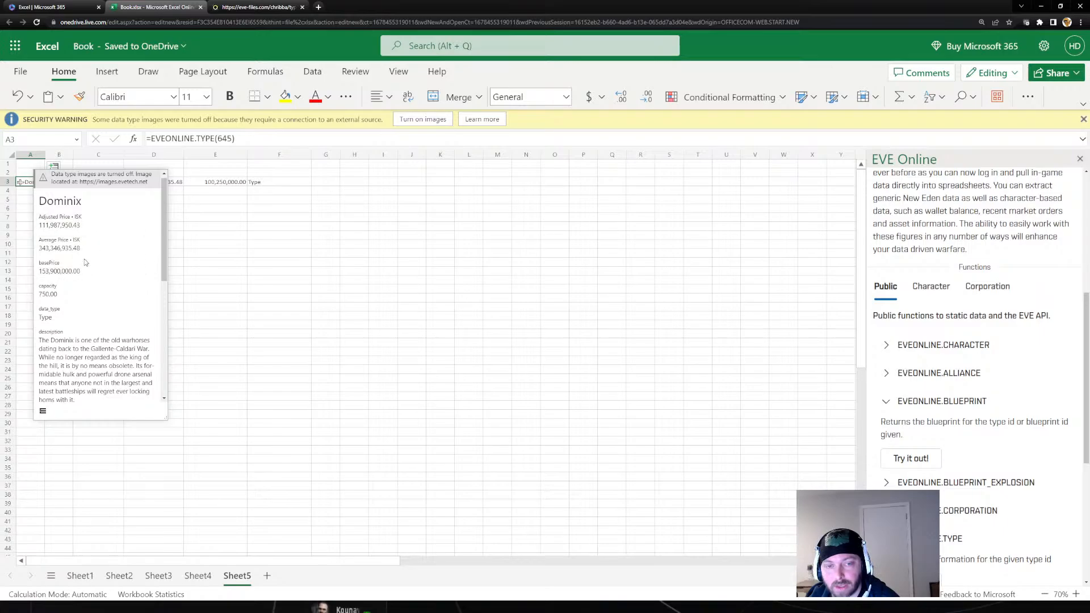
{"action": "left_click", "coordinate": [188, 207]}
Widen column A so the full Dominix name fits
{"action": "scroll", "coordinate": [127, 240], "scroll_direction": "down", "scroll_amount": 3}
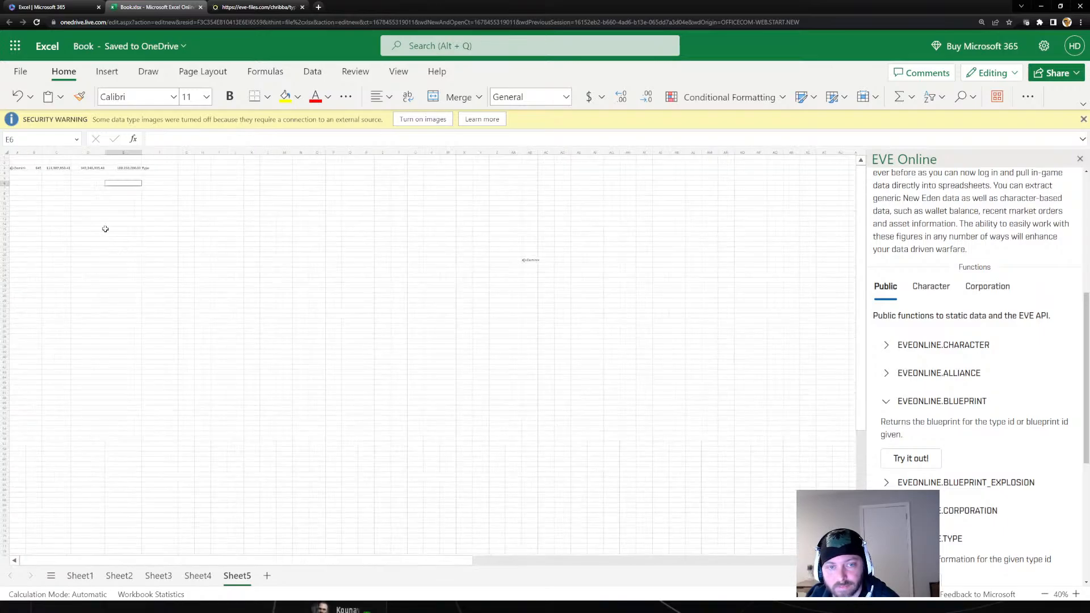
{"action": "scroll", "coordinate": [88, 219], "scroll_direction": "up", "scroll_amount": 2}
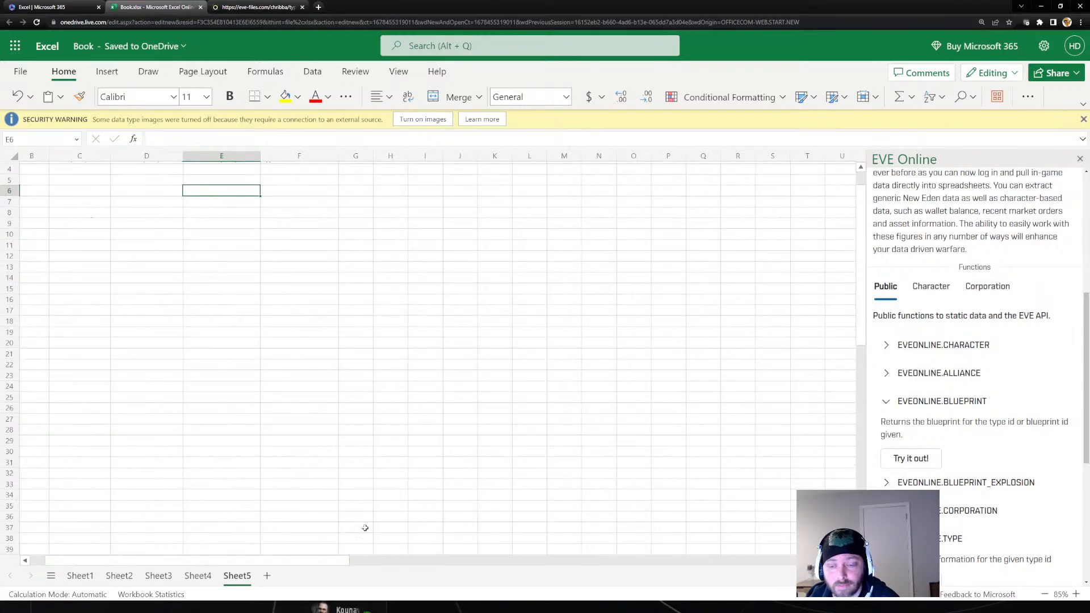
{"action": "scroll", "coordinate": [326, 566], "scroll_direction": "left", "scroll_amount": 1}
{"action": "scroll", "coordinate": [131, 292], "scroll_direction": "up", "scroll_amount": 1}
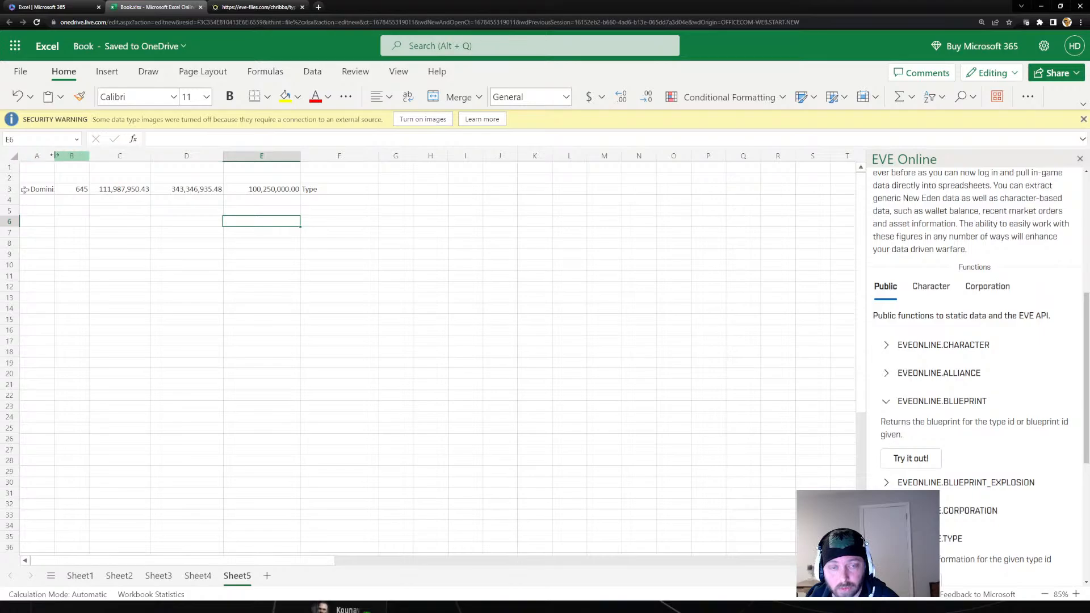
{"action": "left_click_drag", "start_coordinate": [55, 158], "coordinate": [96, 164]}
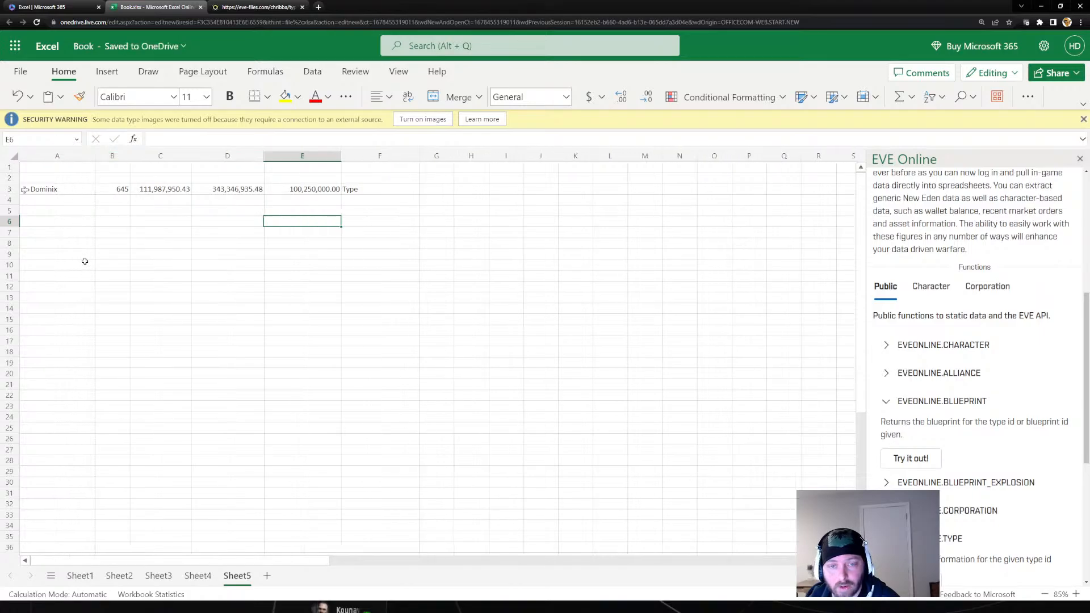
Insert the add-in's example EVEONLINE.BLUEPRINT_EXPLOSION formula with id 999 into cell A9
{"action": "left_click", "coordinate": [57, 250], "text": "ctrl"}
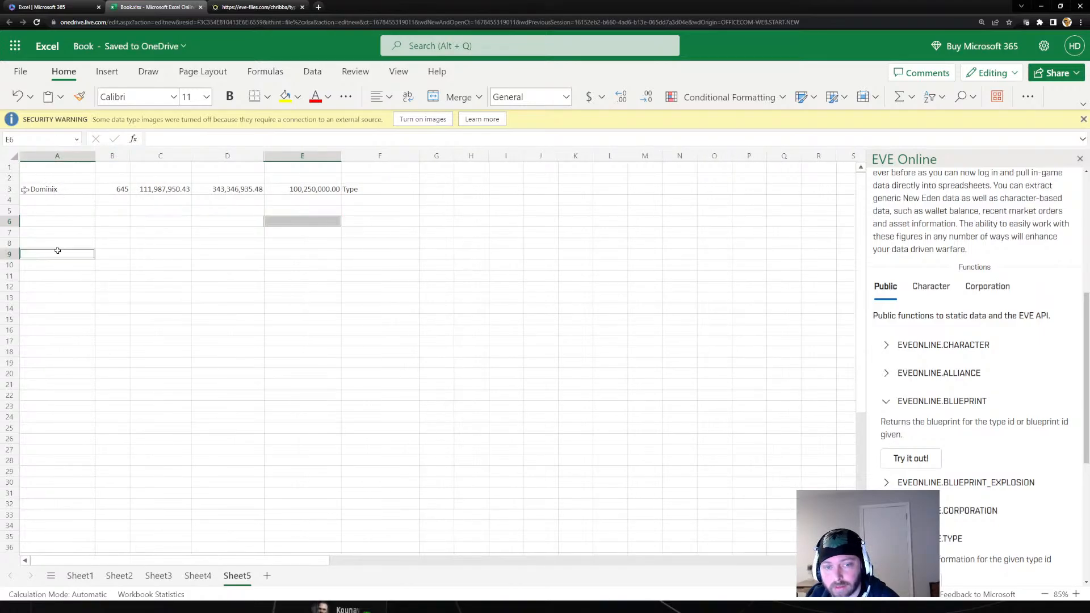
{"action": "scroll", "coordinate": [908, 414], "scroll_direction": "down", "scroll_amount": 3}
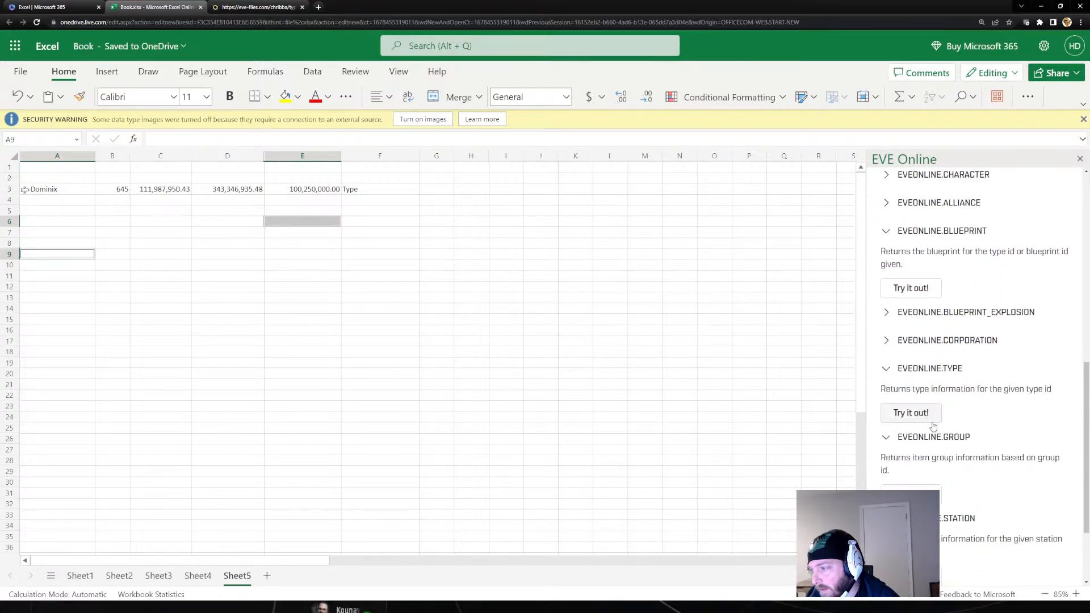
{"action": "left_click", "coordinate": [890, 317]}
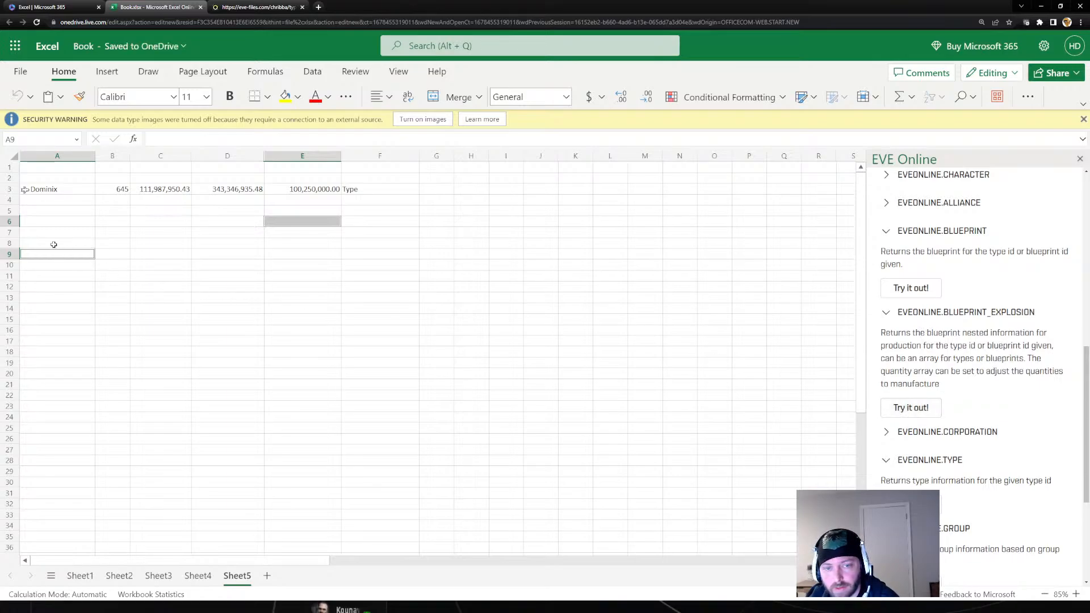
{"action": "left_click", "coordinate": [64, 262]}
{"action": "left_click", "coordinate": [57, 257]}
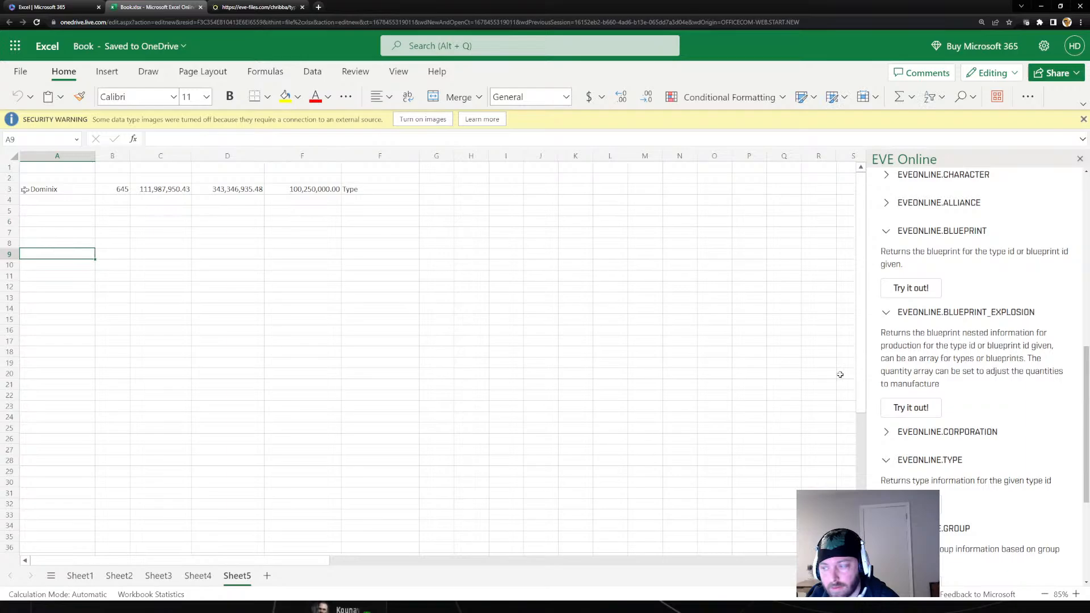
{"action": "left_click", "coordinate": [908, 411]}
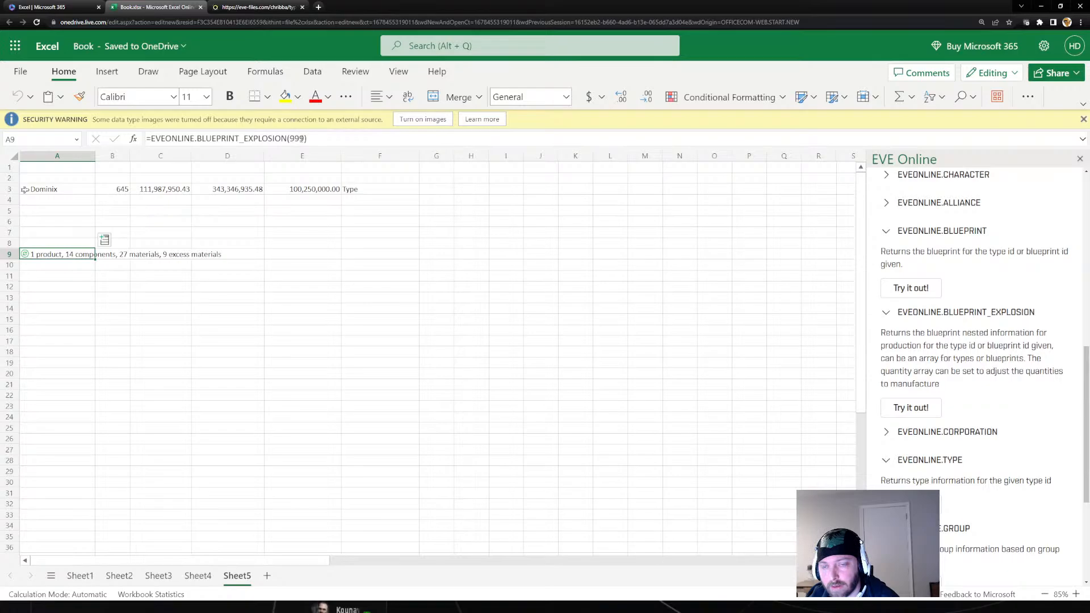
Set the id in the A9 blueprint explosion formula to 645
{"action": "left_click", "coordinate": [304, 139]}
{"action": "key", "text": "BackSpace"}
{"action": "key", "text": "BackSpace"}
{"action": "key", "text": "BackSpace"}
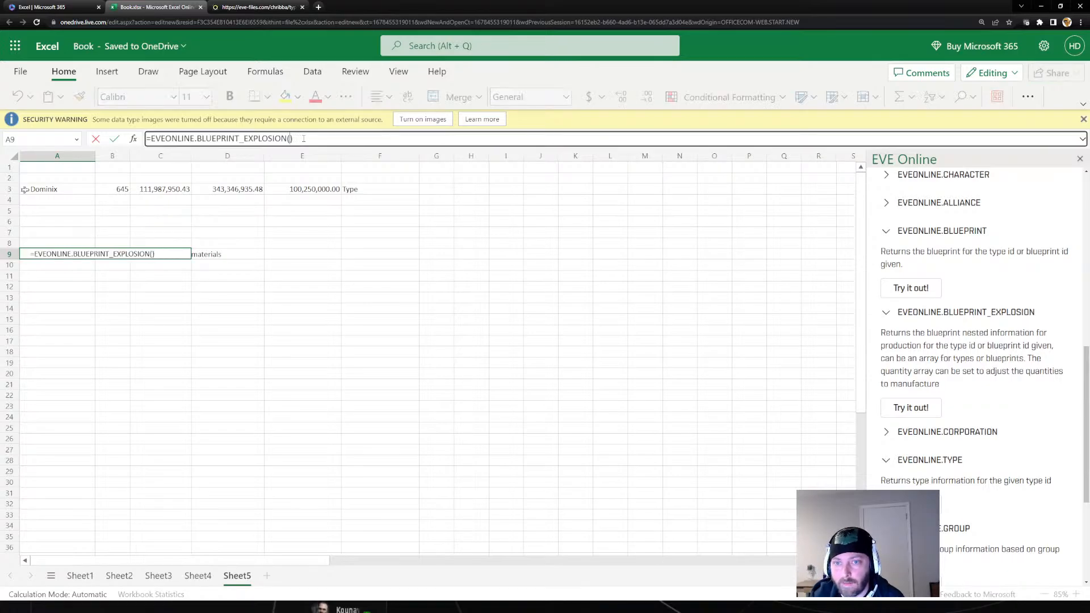
{"action": "type", "text": "645"}
{"action": "key", "text": "Return"}
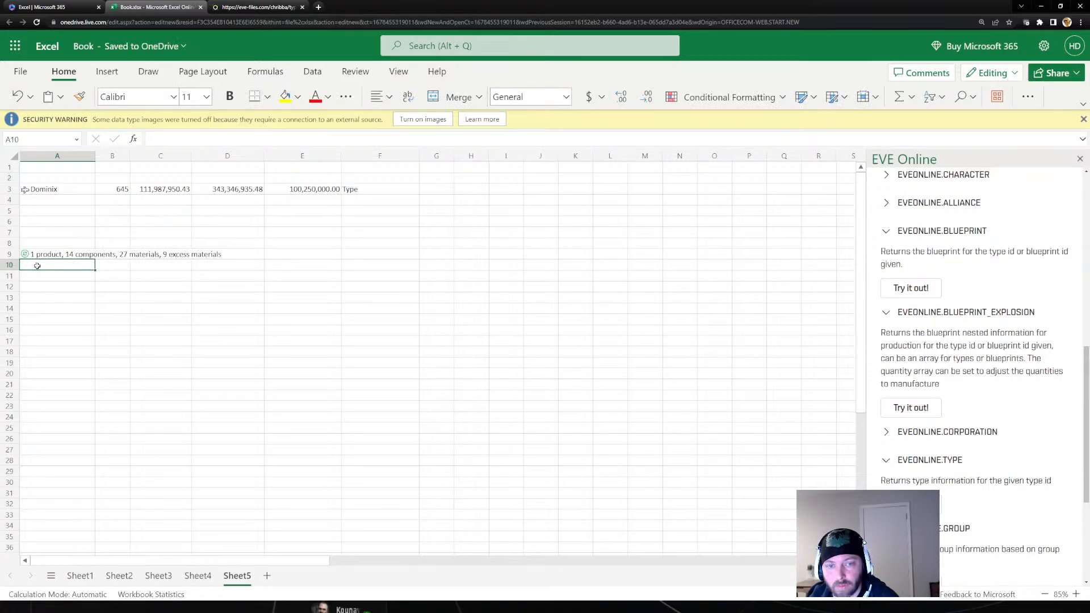
Extract the components field from the blueprint explosion in A9 and widen column B to fit the component names
{"action": "left_click", "coordinate": [67, 255]}
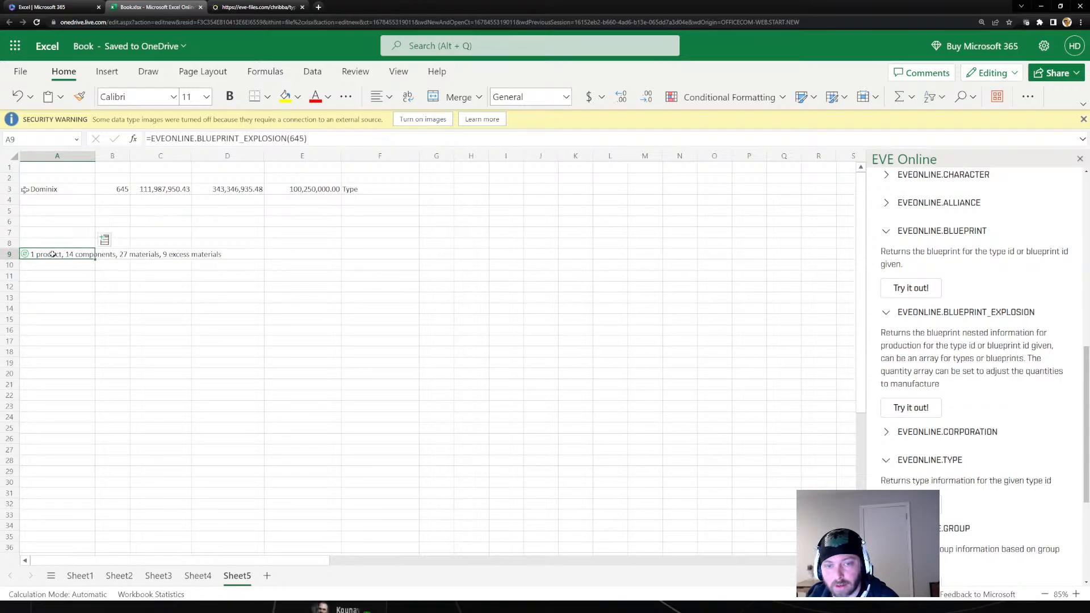
{"action": "left_click", "coordinate": [104, 240]}
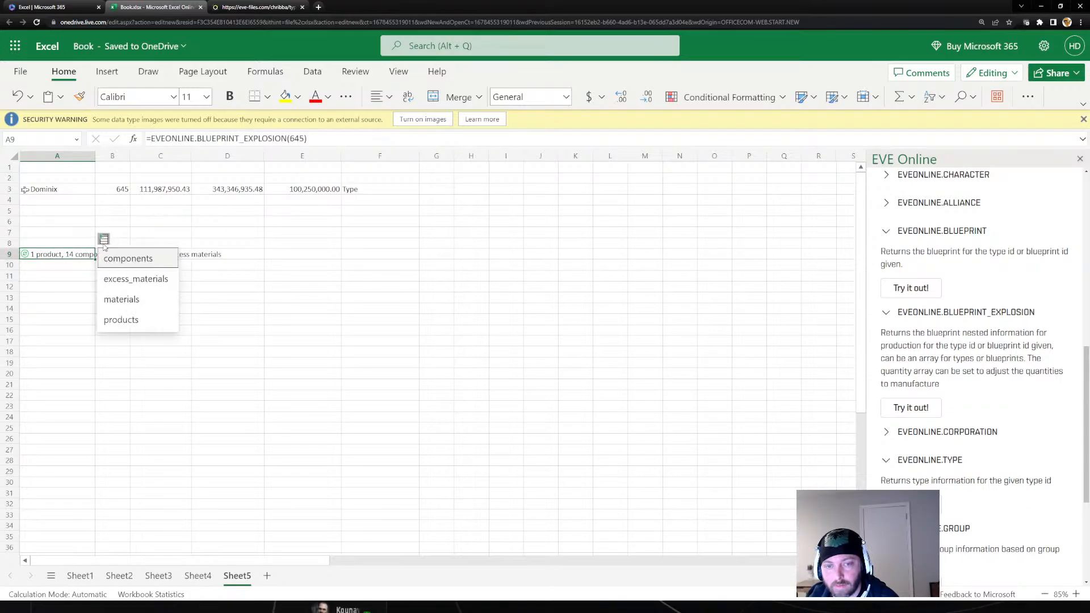
{"action": "left_click", "coordinate": [133, 256]}
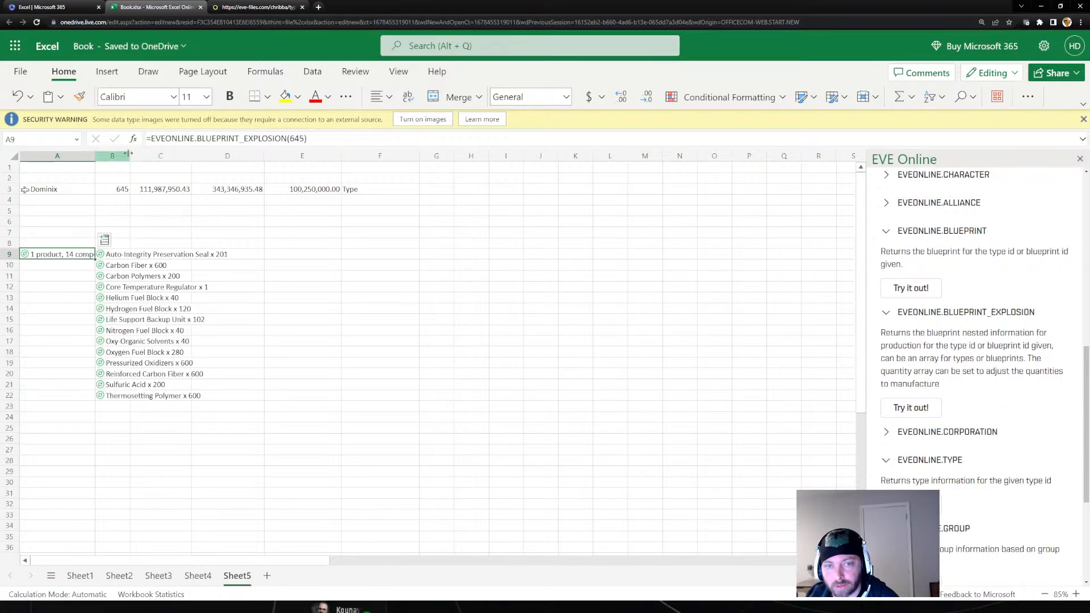
{"action": "left_click_drag", "start_coordinate": [131, 155], "coordinate": [229, 157]}
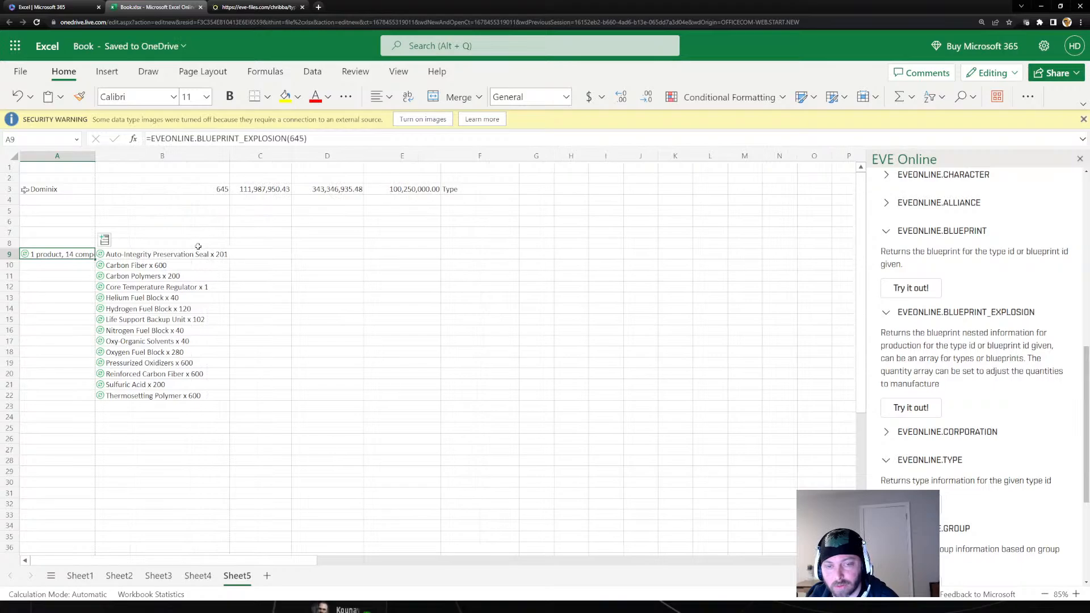
Extract the materials field of the blueprint explosion in A9 into column C
{"action": "left_click", "coordinate": [107, 243]}
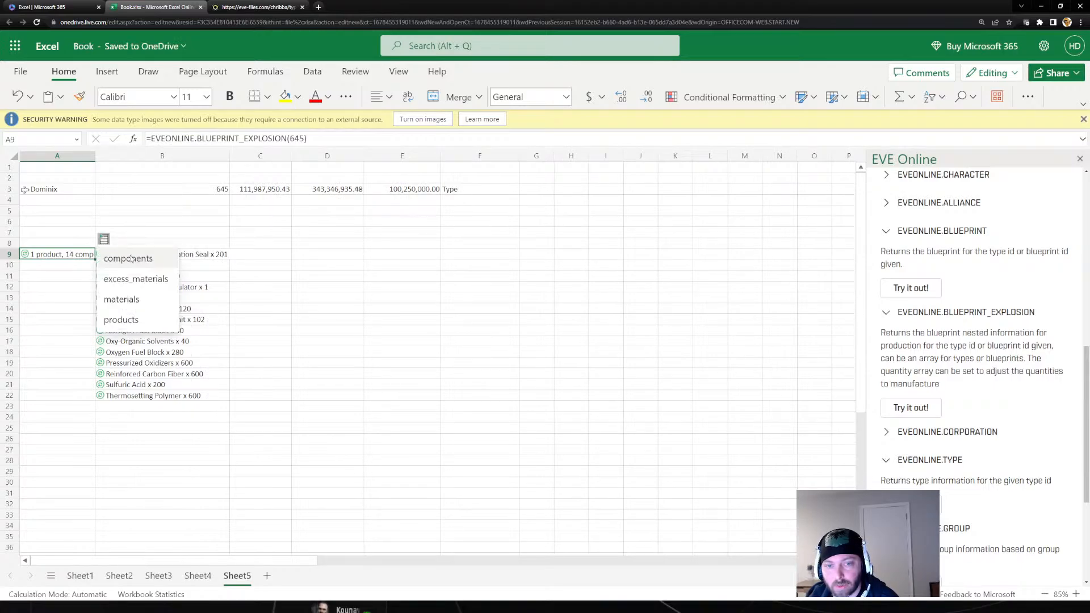
{"action": "left_click", "coordinate": [143, 301]}
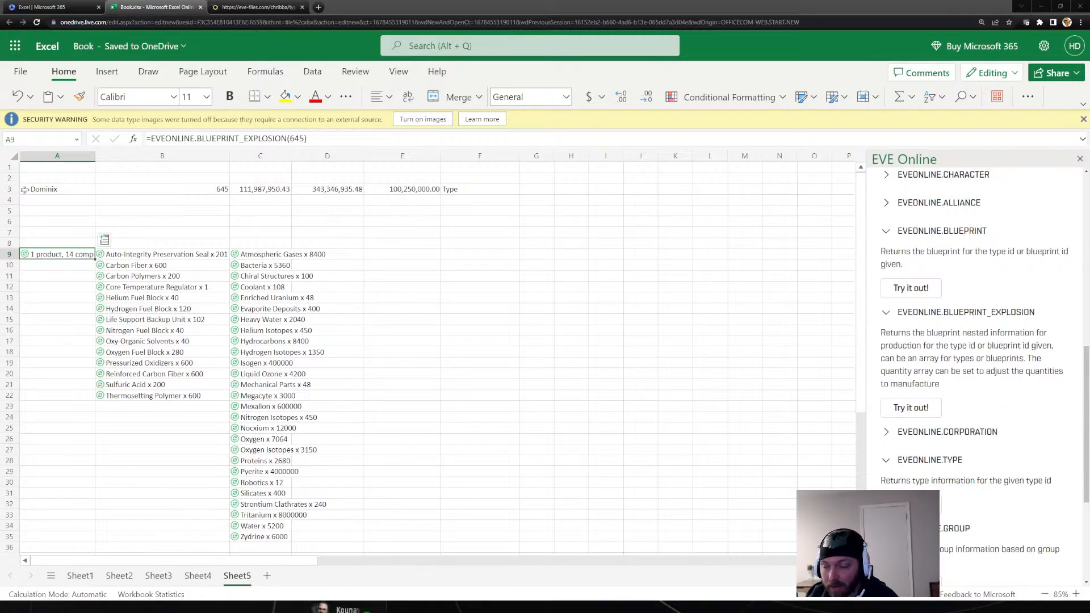
Extract the quantity of the first material in C9 into D9 and its type into E9
{"action": "left_click", "coordinate": [253, 255]}
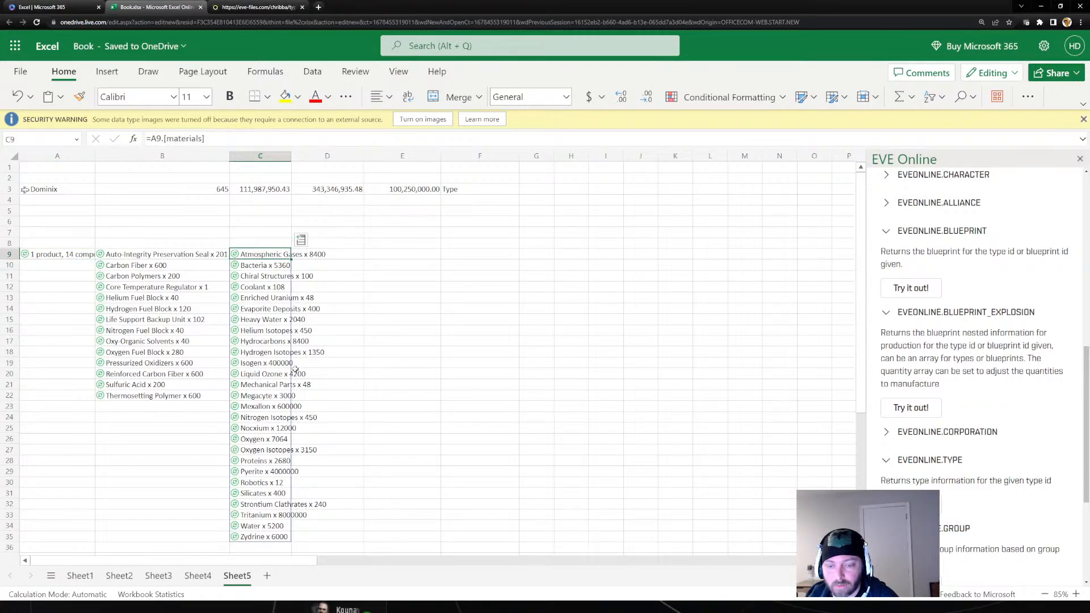
{"action": "left_click", "coordinate": [300, 240]}
{"action": "left_click", "coordinate": [316, 260]}
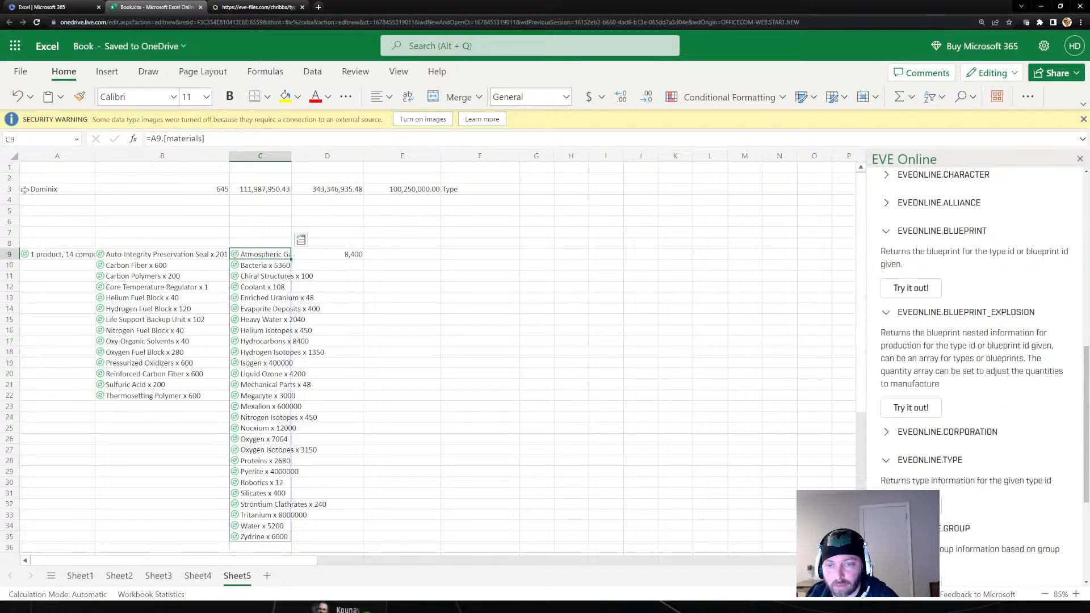
{"action": "left_click", "coordinate": [209, 252]}
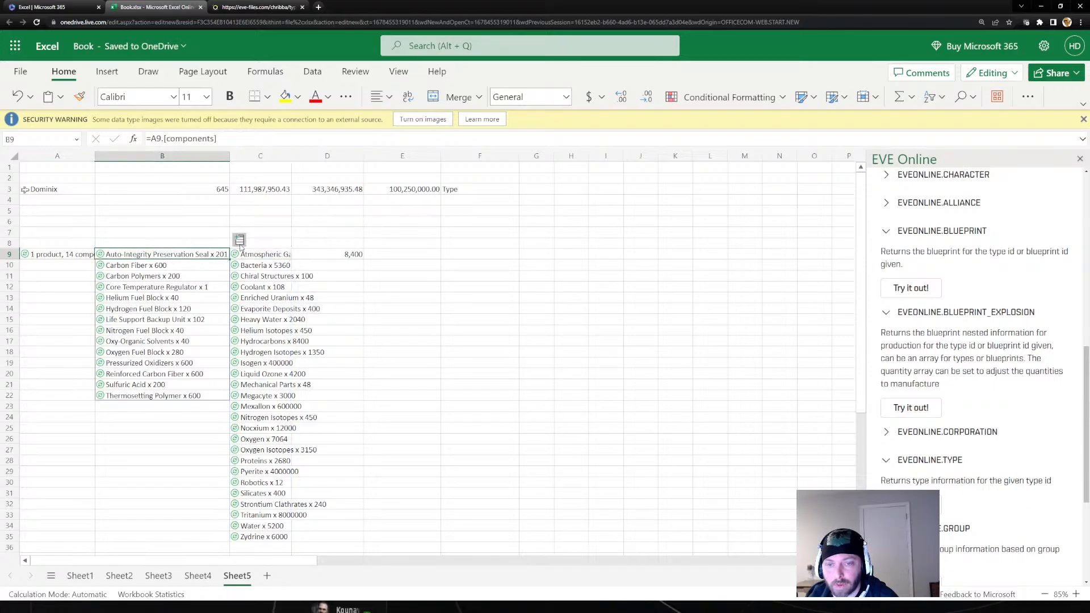
{"action": "left_click", "coordinate": [239, 242]}
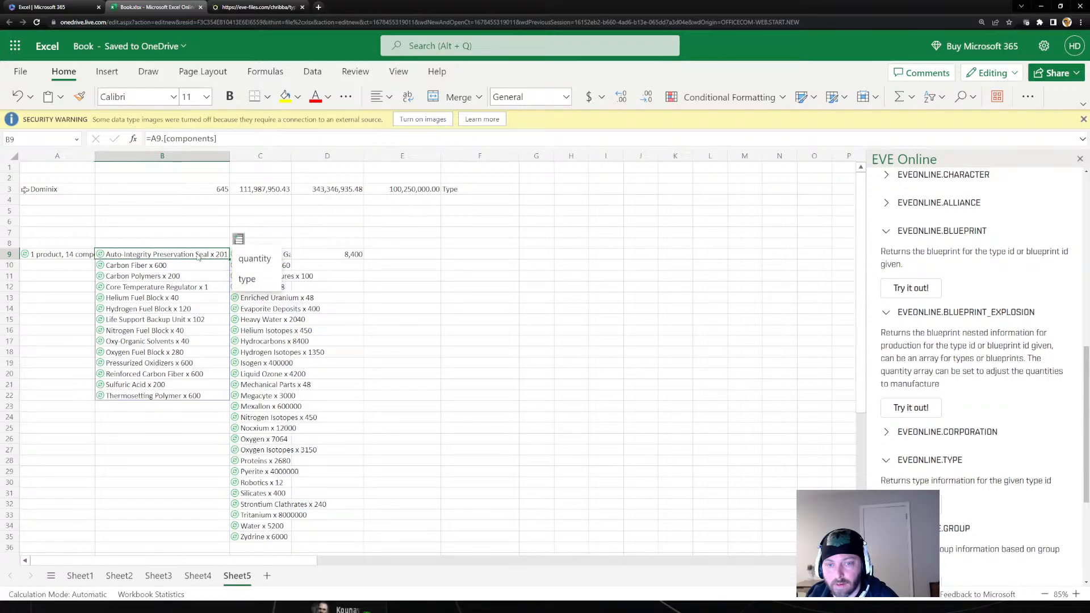
{"action": "left_click", "coordinate": [268, 254]}
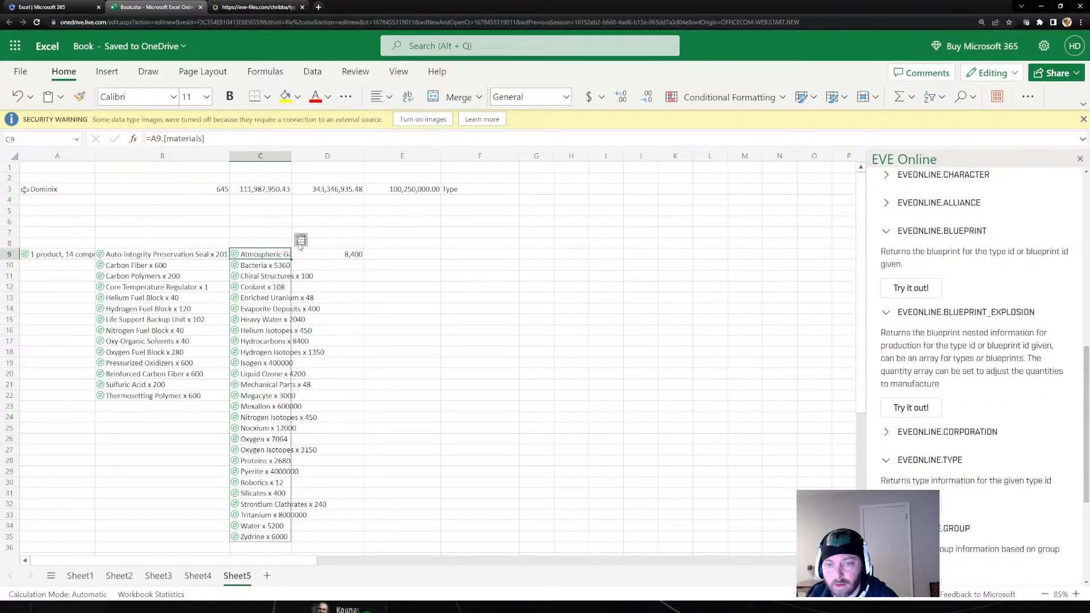
{"action": "left_click", "coordinate": [300, 241]}
{"action": "left_click", "coordinate": [278, 255]}
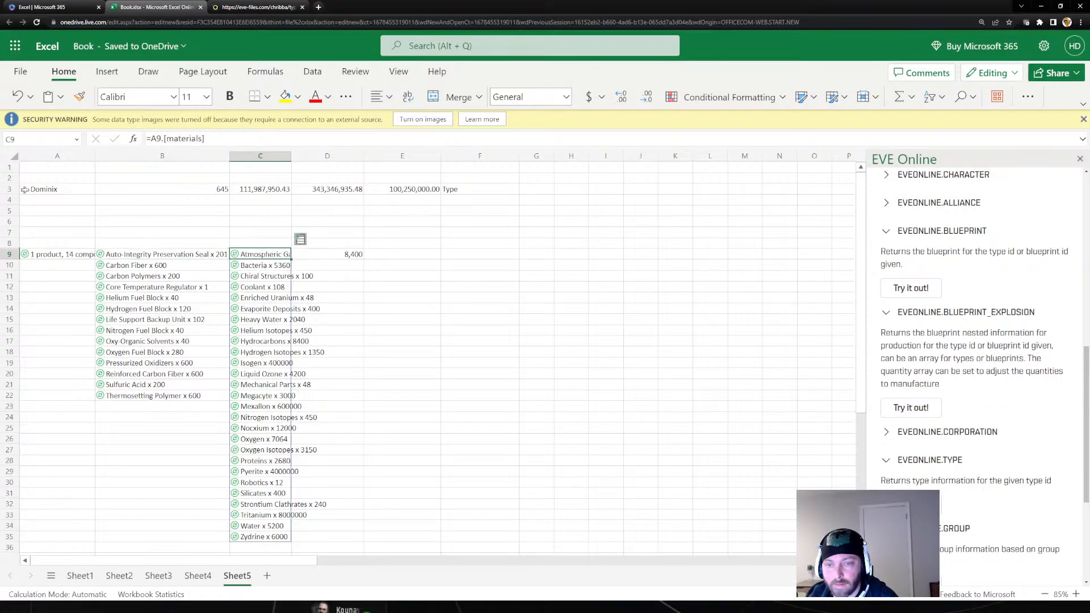
{"action": "left_click", "coordinate": [300, 240]}
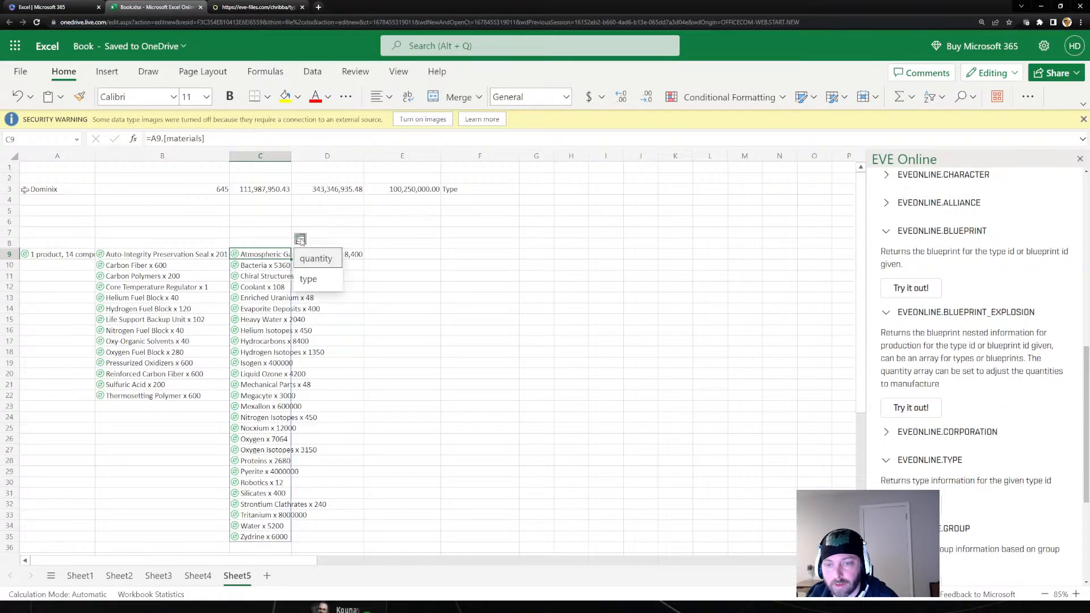
{"action": "left_click", "coordinate": [305, 278]}
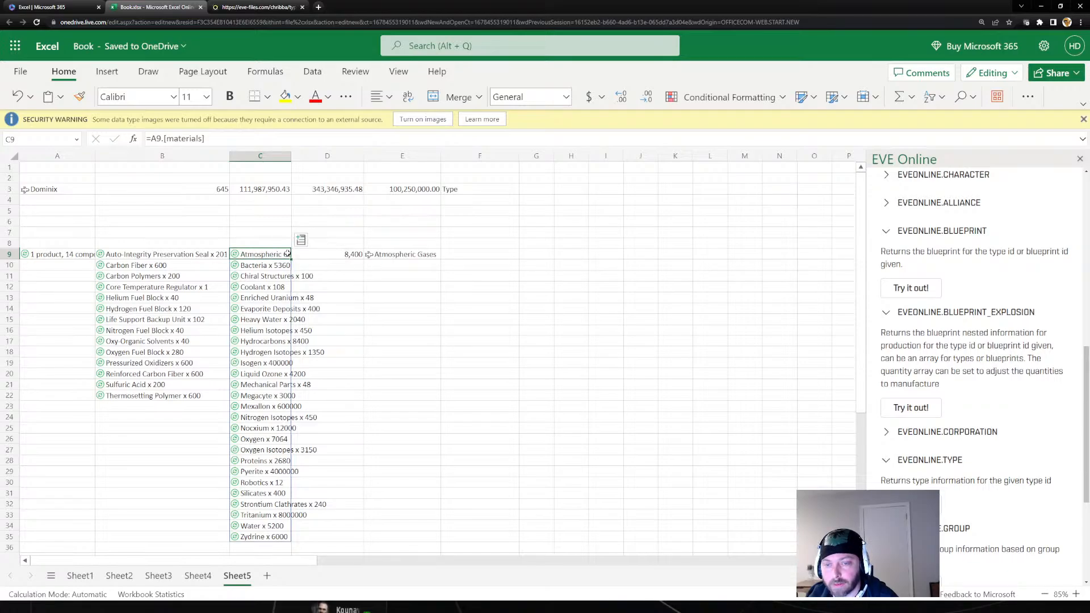
Clear the quantity from D9 and extract the type field of the C9 material there instead
{"action": "left_click", "coordinate": [313, 253]}
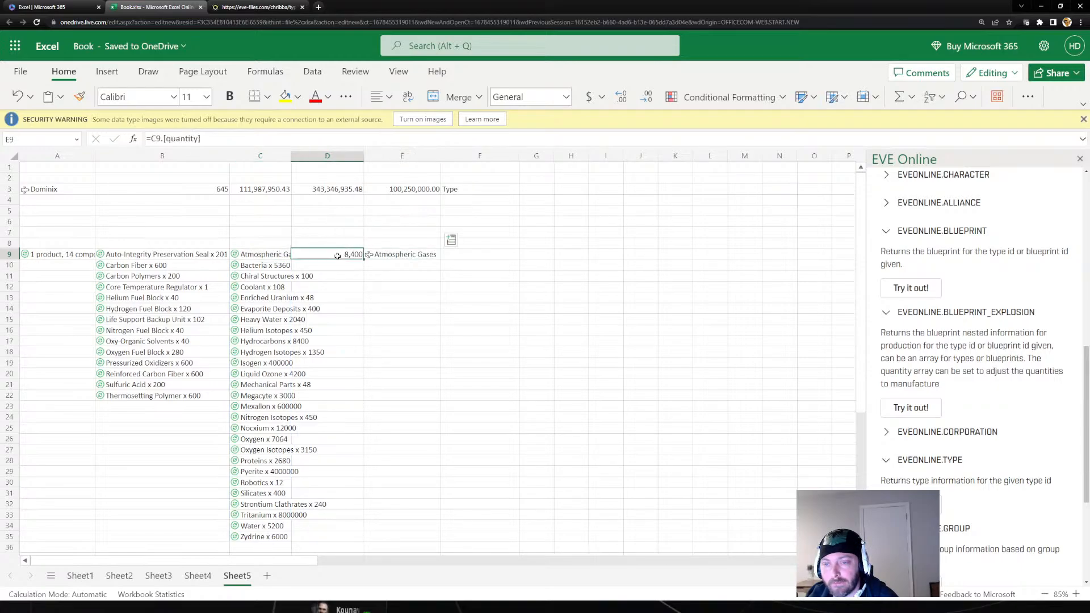
{"action": "key", "text": "Delete"}
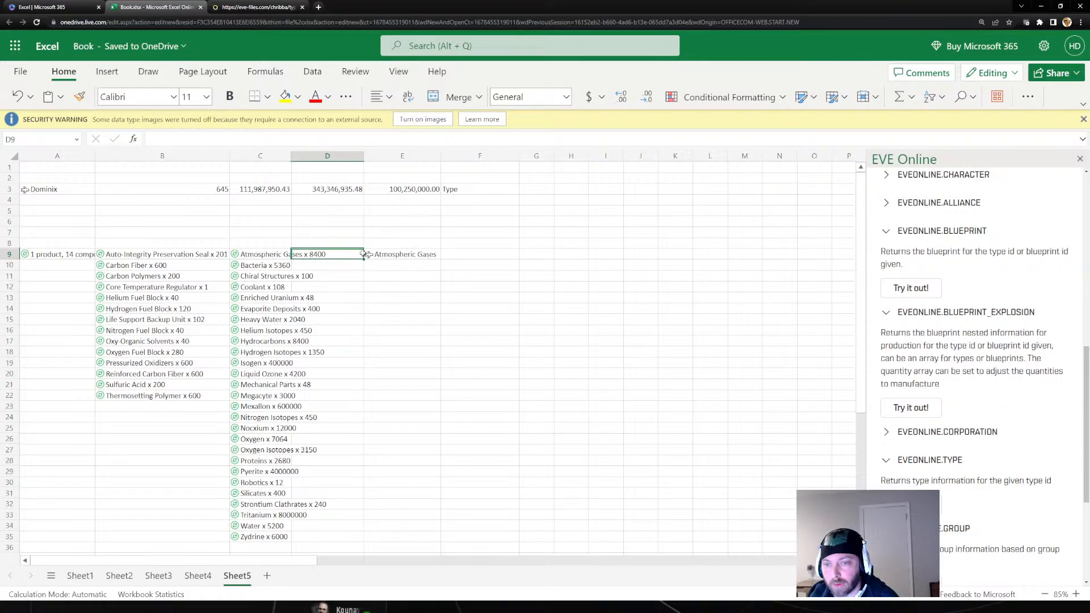
{"action": "left_click", "coordinate": [280, 254]}
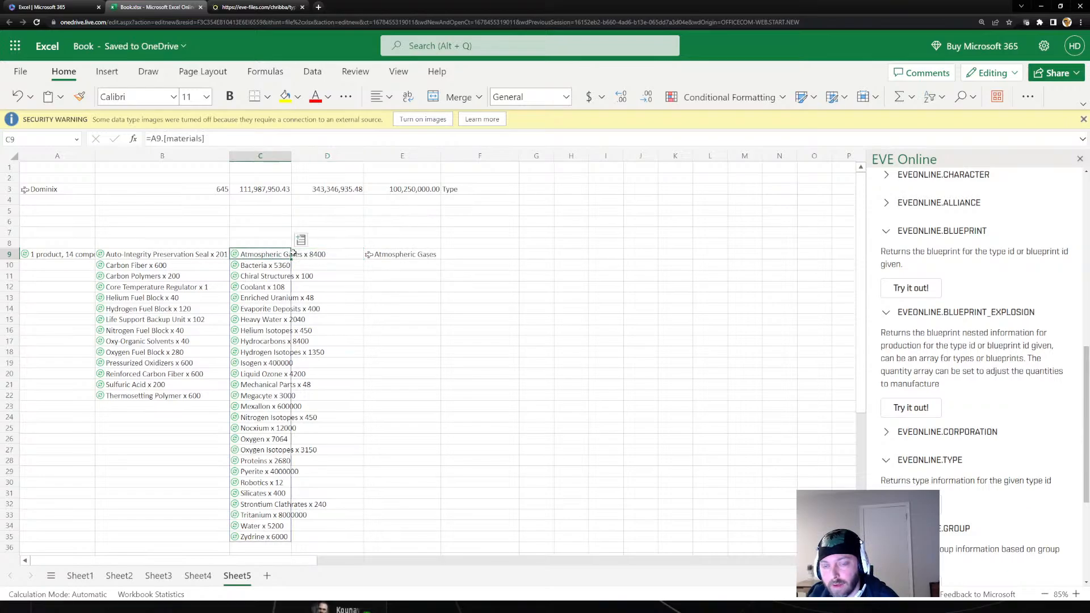
{"action": "left_click", "coordinate": [300, 240]}
{"action": "left_click", "coordinate": [309, 277]}
Clear the duplicate type from E9 and extract the quantity field of the C9 material there instead
{"action": "left_click", "coordinate": [403, 255]}
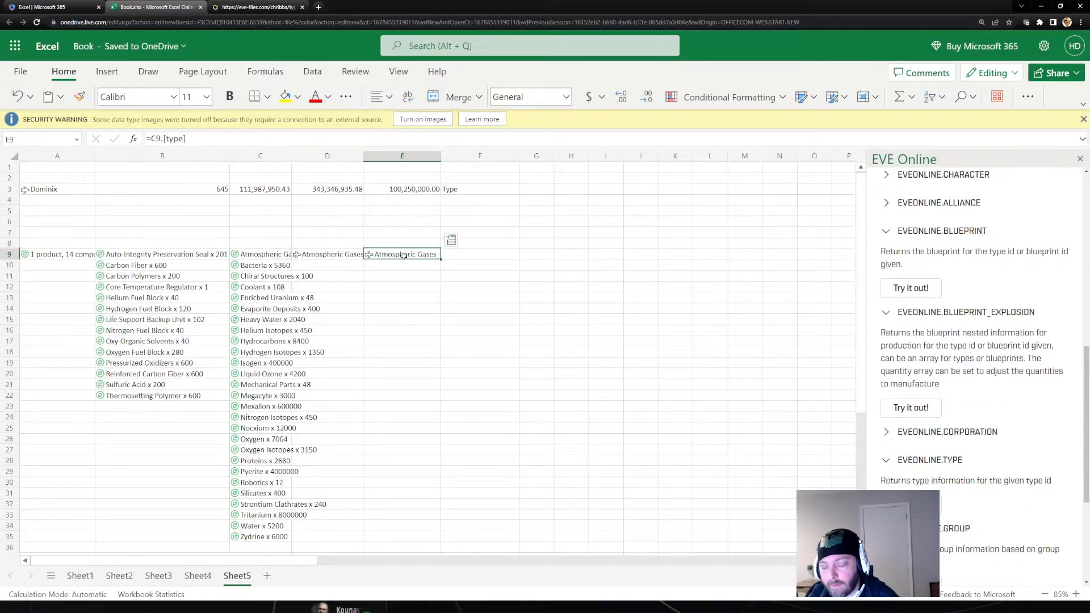
{"action": "key", "text": "Delete"}
{"action": "left_click", "coordinate": [280, 254]}
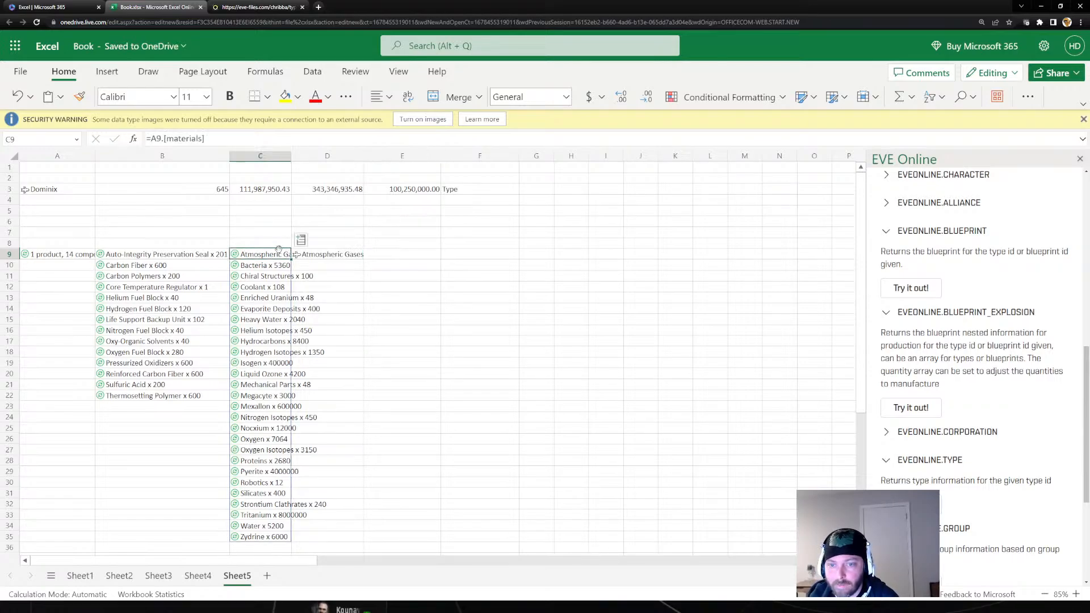
{"action": "left_click", "coordinate": [300, 239]}
{"action": "left_click", "coordinate": [316, 278]}
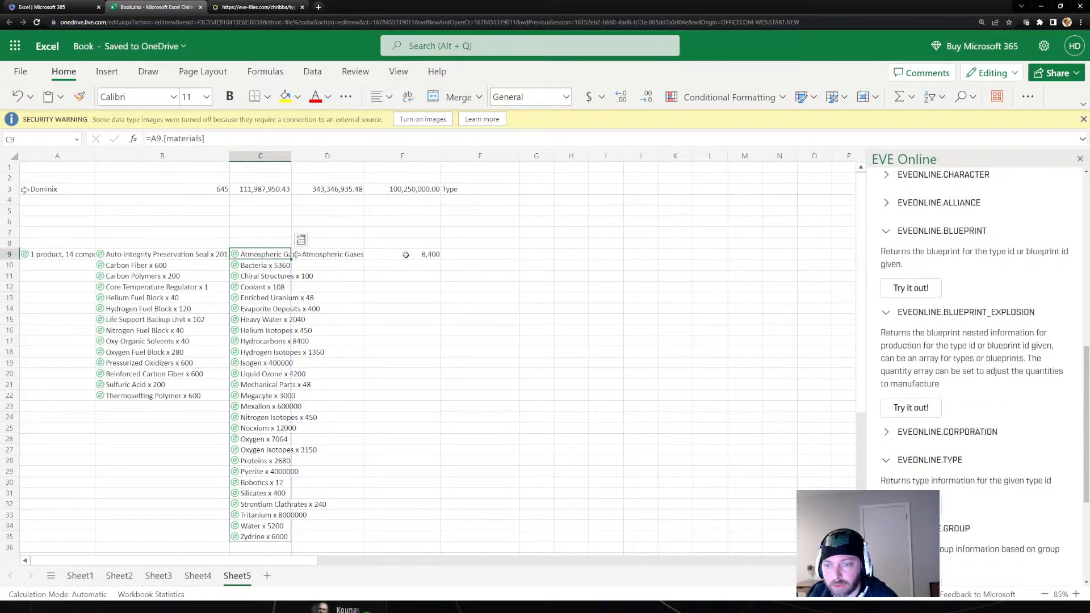
Extract the Average Price field of the material type in D9 into F9
{"action": "left_click", "coordinate": [344, 254]}
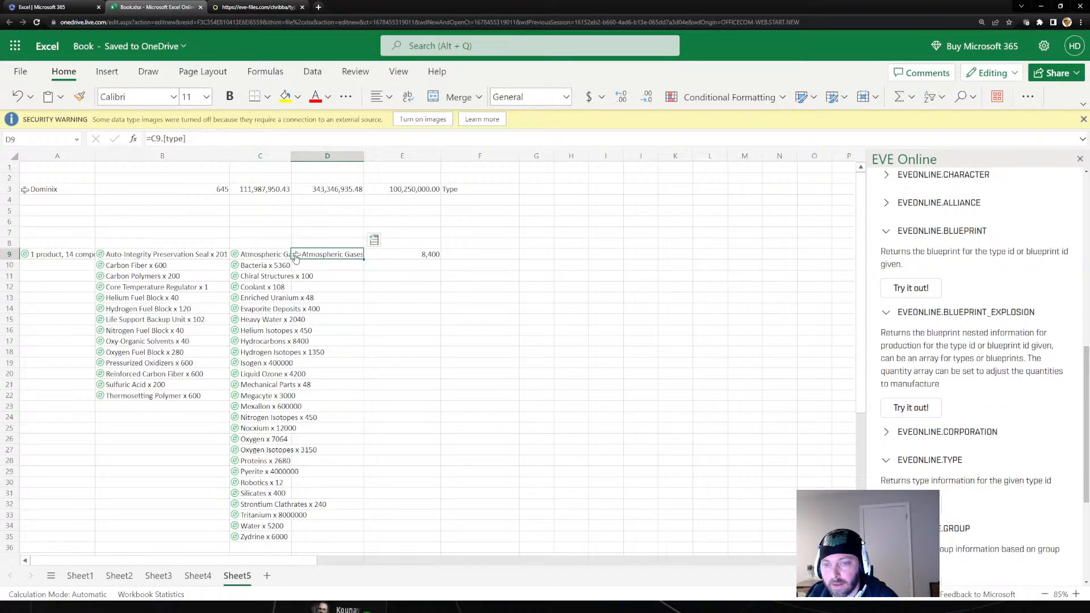
{"action": "left_click", "coordinate": [374, 240]}
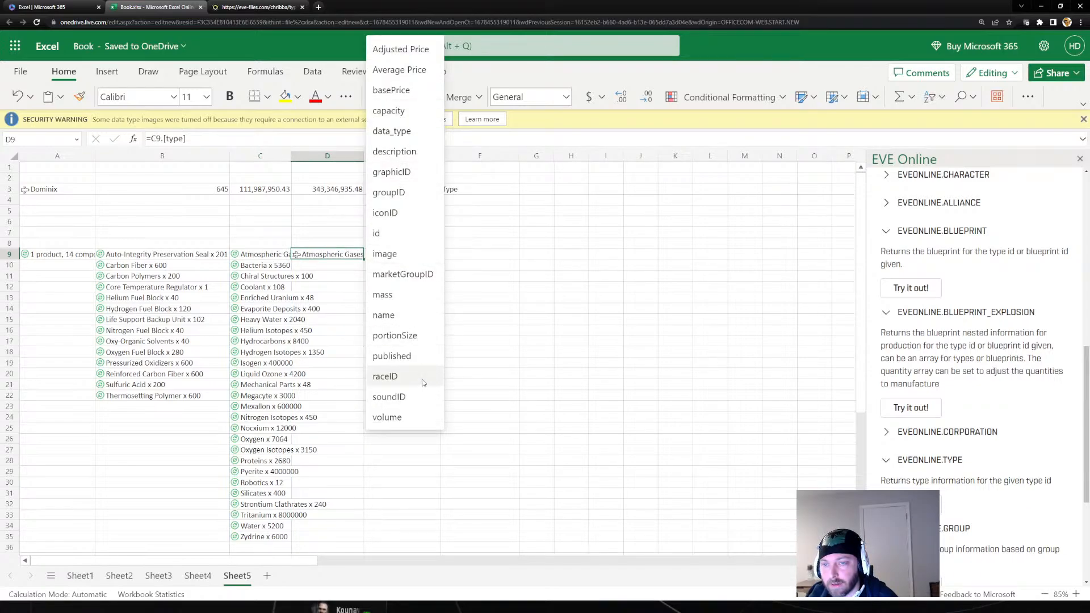
{"action": "left_click", "coordinate": [417, 76]}
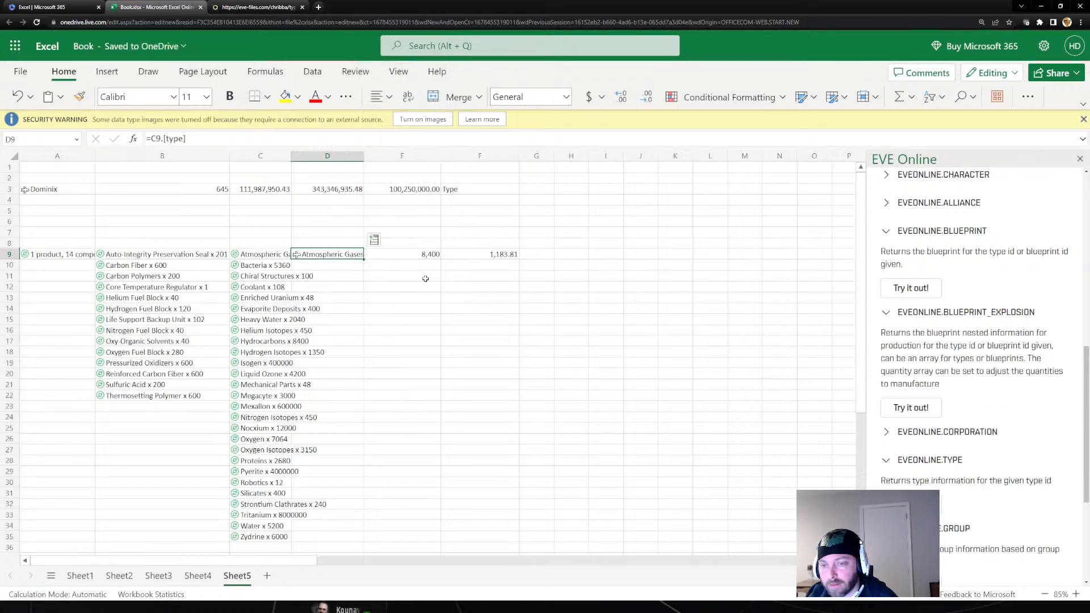
Fill the type, quantity and average price formulas in D9:F9 down through row 35
{"action": "left_click", "coordinate": [383, 261]}
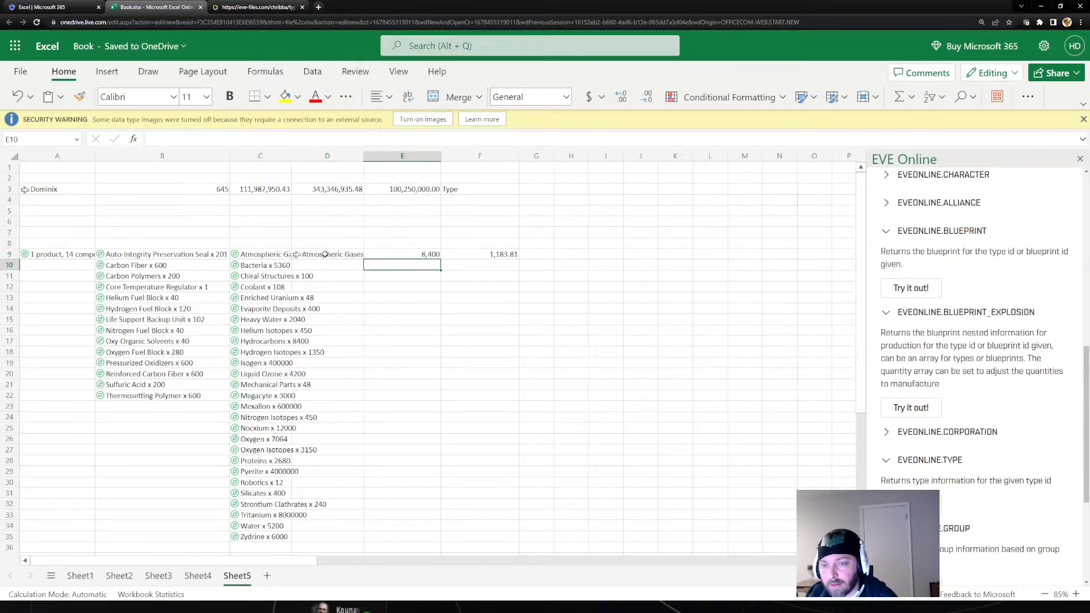
{"action": "left_click_drag", "start_coordinate": [329, 255], "coordinate": [502, 537]}
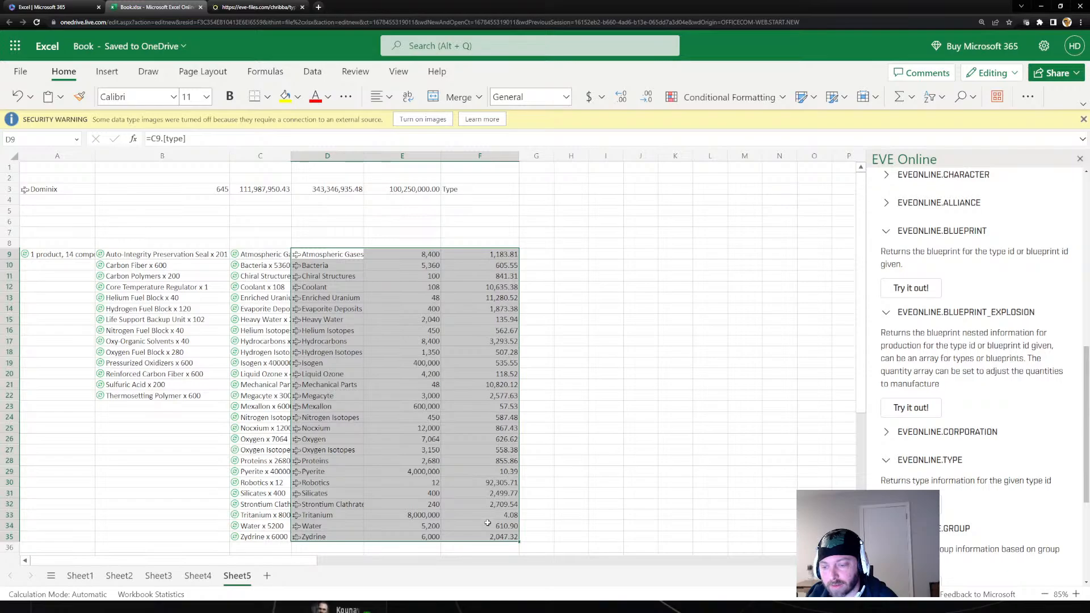
{"action": "left_click", "coordinate": [542, 511]}
Add the row 8 headers "avg price" in F8, "quantity" in E8 and "sum" in G8
{"action": "left_click", "coordinate": [510, 243]}
{"action": "type", "text": "pr"}
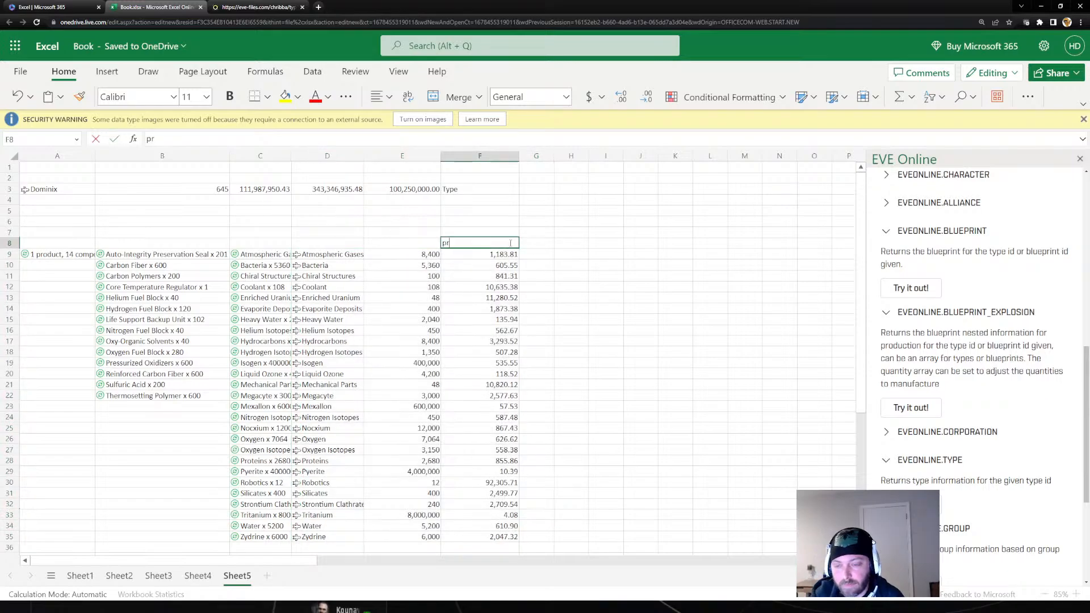
{"action": "key", "text": "BackSpace"}
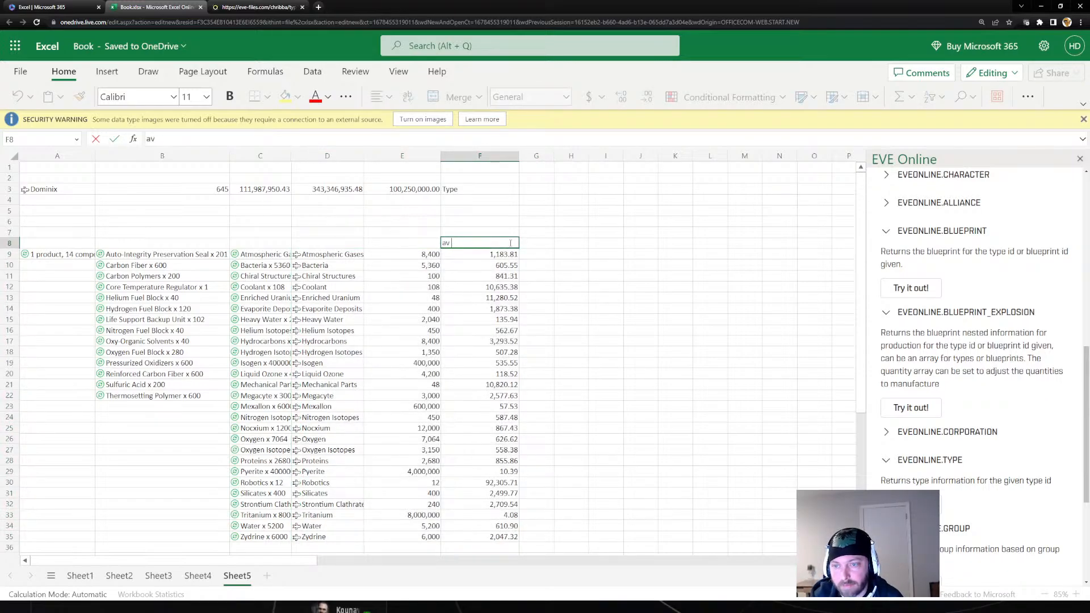
{"action": "type", "text": "rice"}
{"action": "key", "text": "Return"}
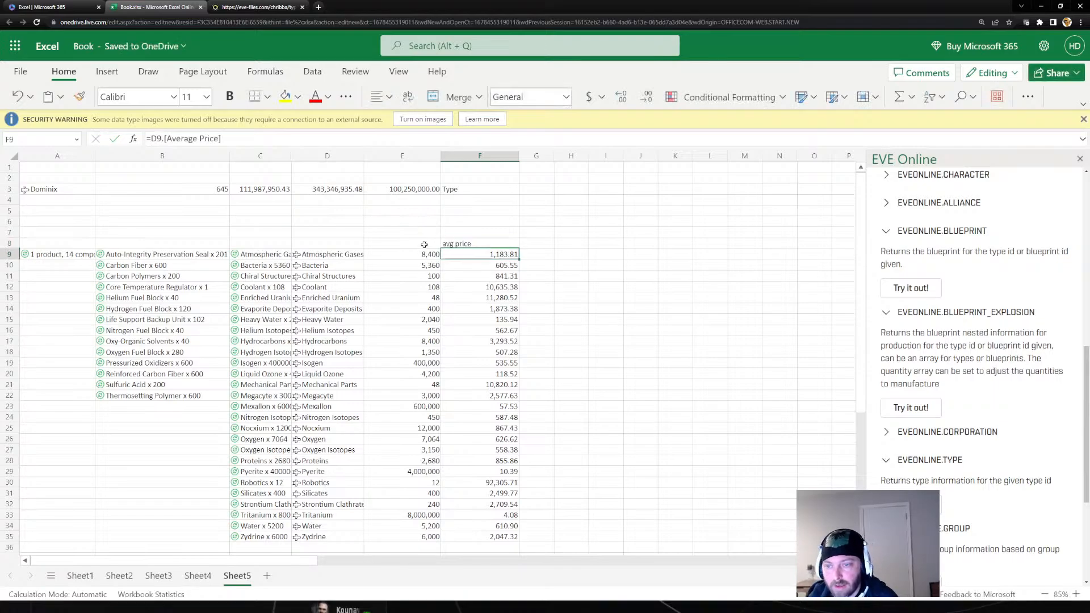
{"action": "left_click", "coordinate": [422, 246]}
{"action": "type", "text": "quantity"}
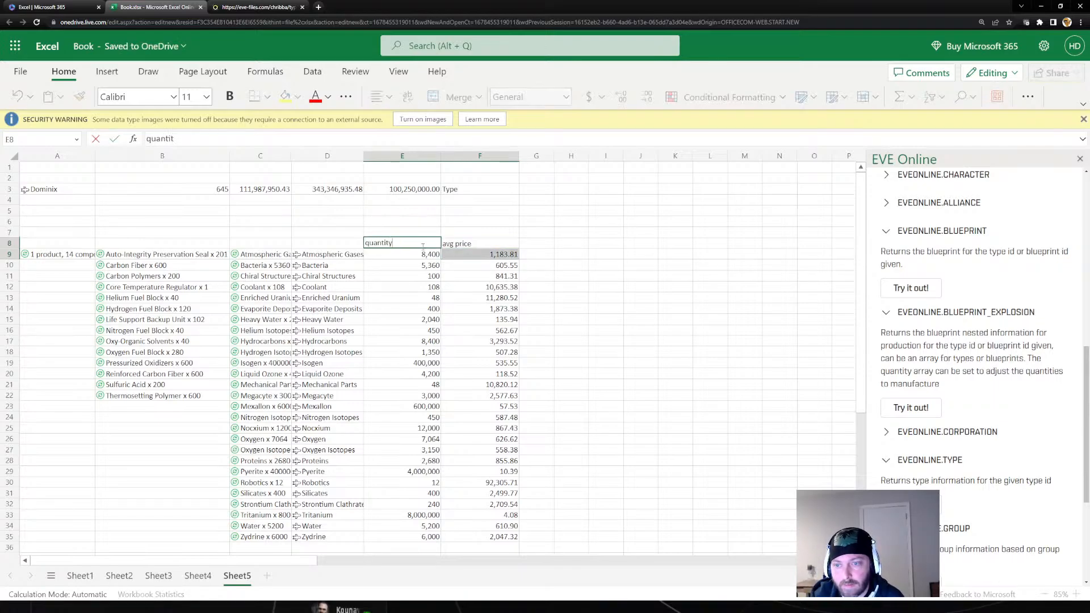
{"action": "left_click", "coordinate": [506, 253]}
{"action": "left_click", "coordinate": [533, 243]}
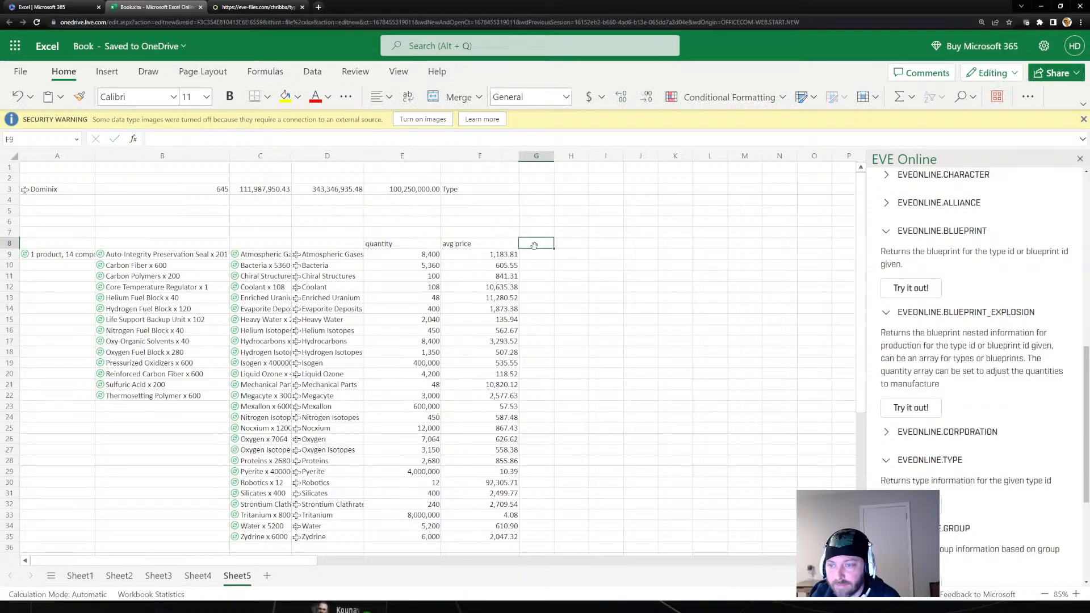
{"action": "type", "text": "sum"}
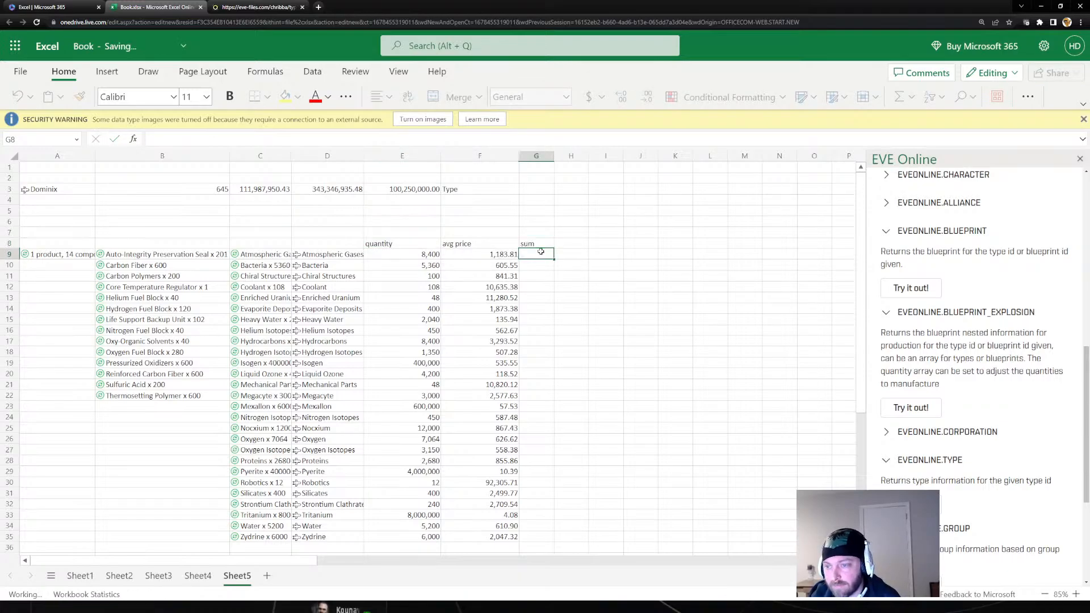
{"action": "key", "text": "Return"}
Multiply quantity by average price in G9 with =E9*F9 and fill the formula down through G35
{"action": "type", "text": "="}
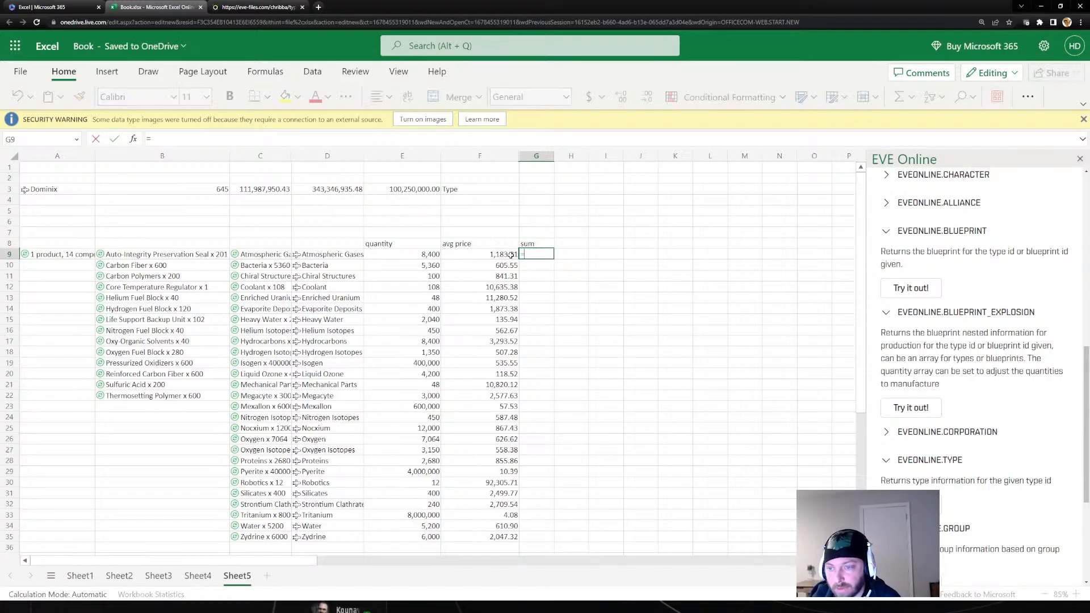
{"action": "left_click", "coordinate": [429, 254]}
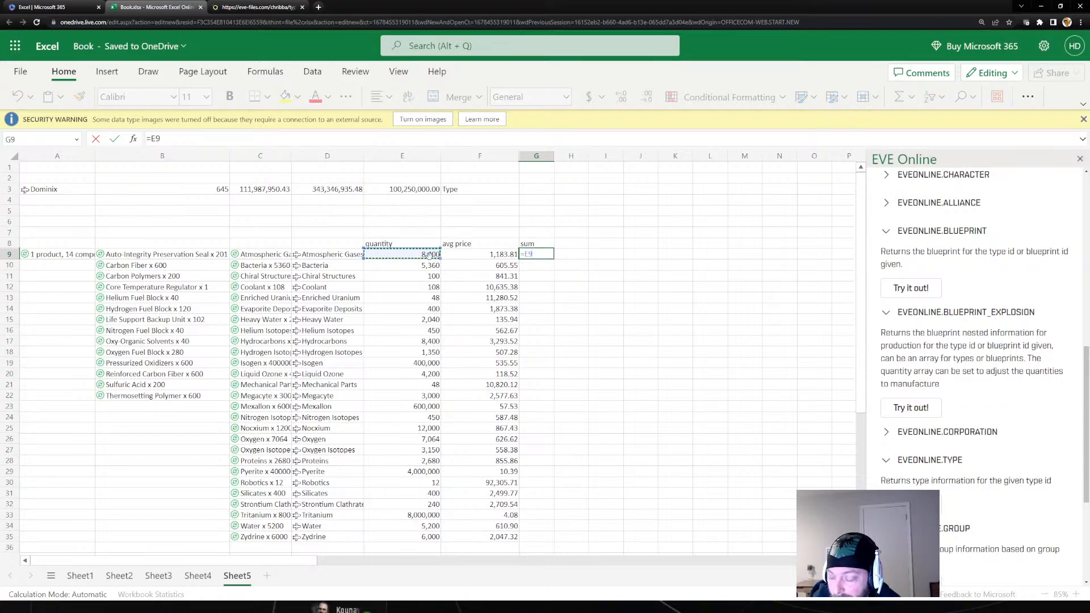
{"action": "type", "text": "*"}
{"action": "left_click", "coordinate": [513, 254]}
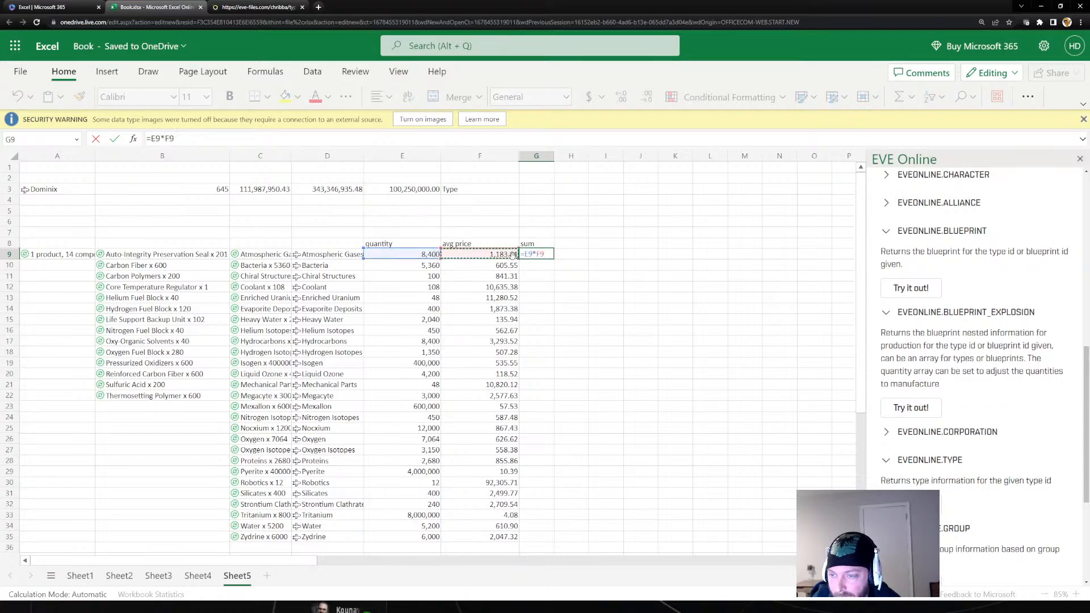
{"action": "key", "text": "Return"}
{"action": "left_click", "coordinate": [537, 254]}
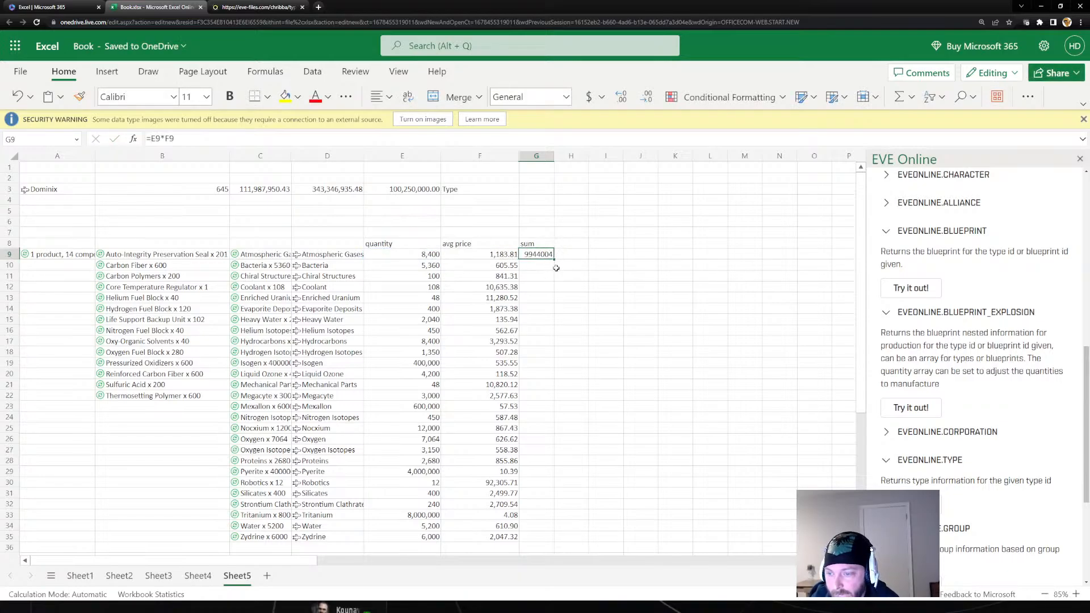
{"action": "left_click_drag", "start_coordinate": [555, 259], "coordinate": [554, 542]}
Total the material costs in G36 with =SUM(G9:G35) and format the result as a number with two decimals
{"action": "scroll", "coordinate": [552, 487], "scroll_direction": "down", "scroll_amount": 3}
{"action": "left_click", "coordinate": [540, 464]}
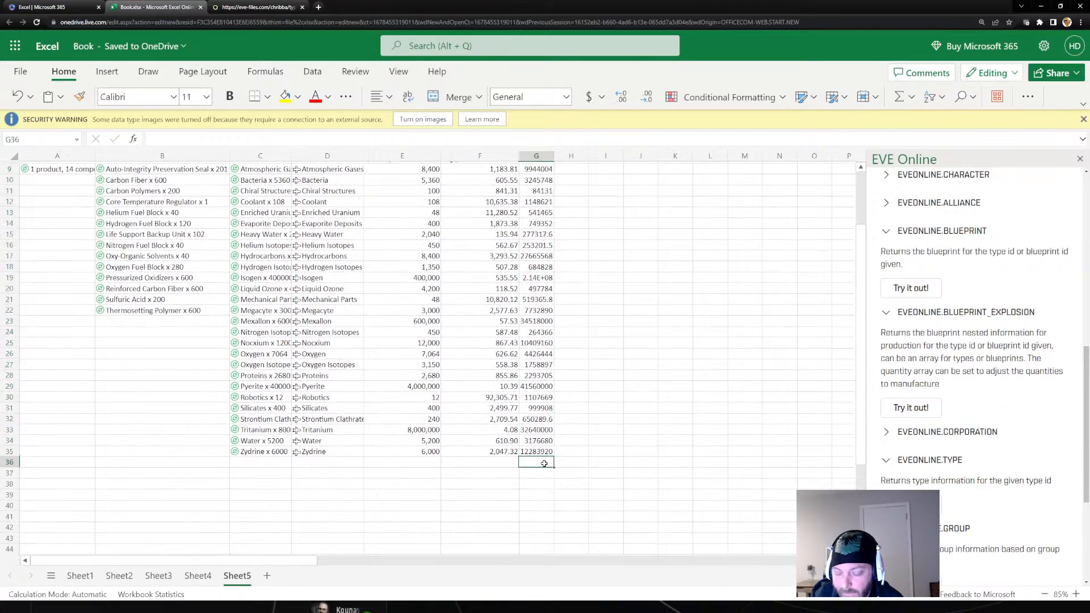
{"action": "type", "text": "=sum"}
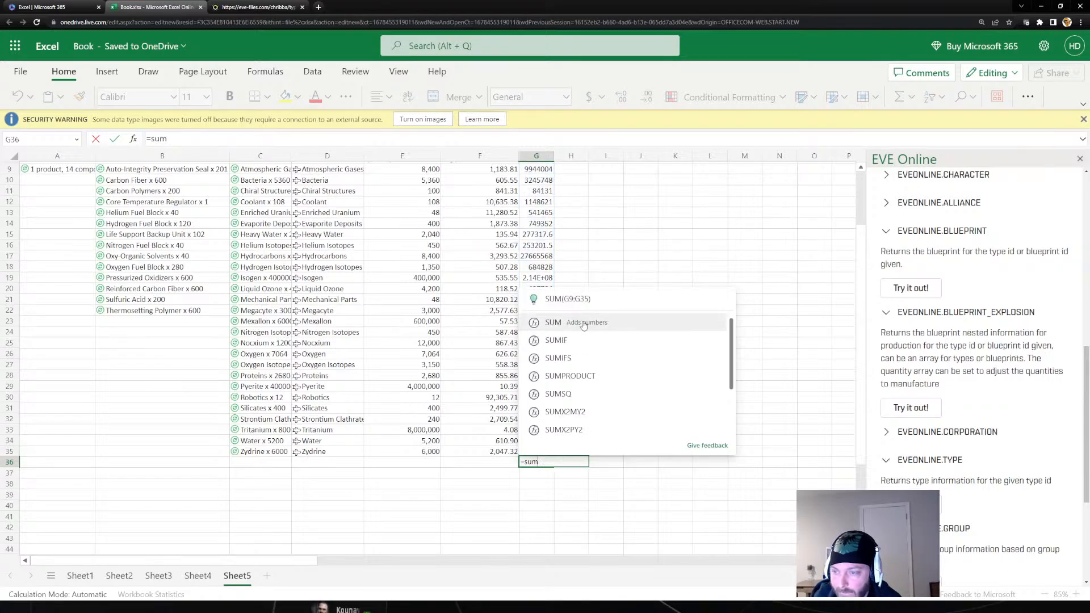
{"action": "left_click", "coordinate": [567, 298]}
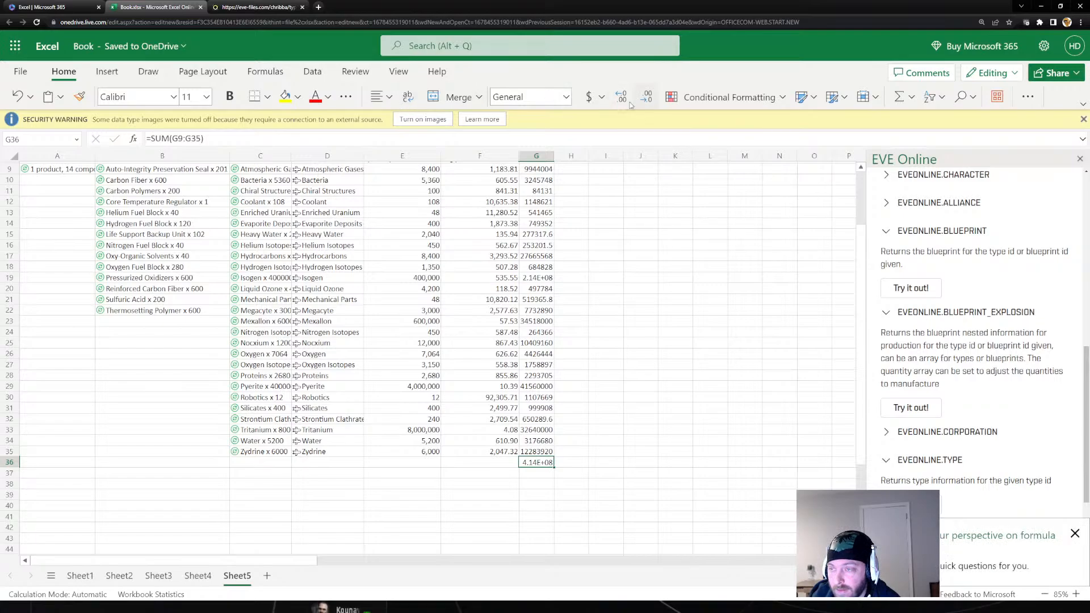
{"action": "left_click", "coordinate": [566, 96]}
{"action": "left_click", "coordinate": [528, 134]}
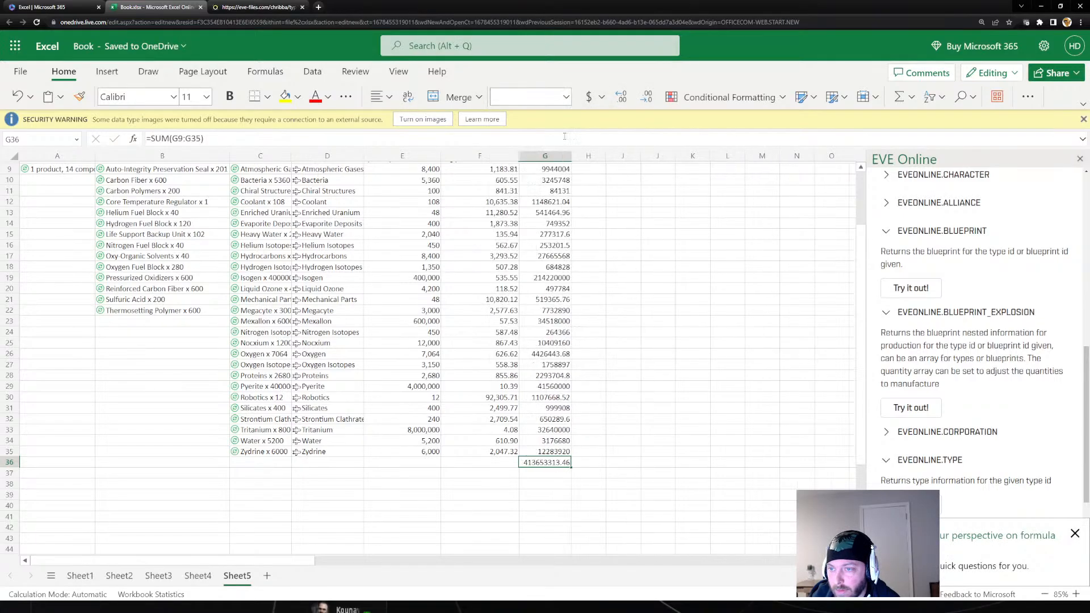
Apply the Comma number format to the material cost total in G36
{"action": "left_click", "coordinate": [566, 97]}
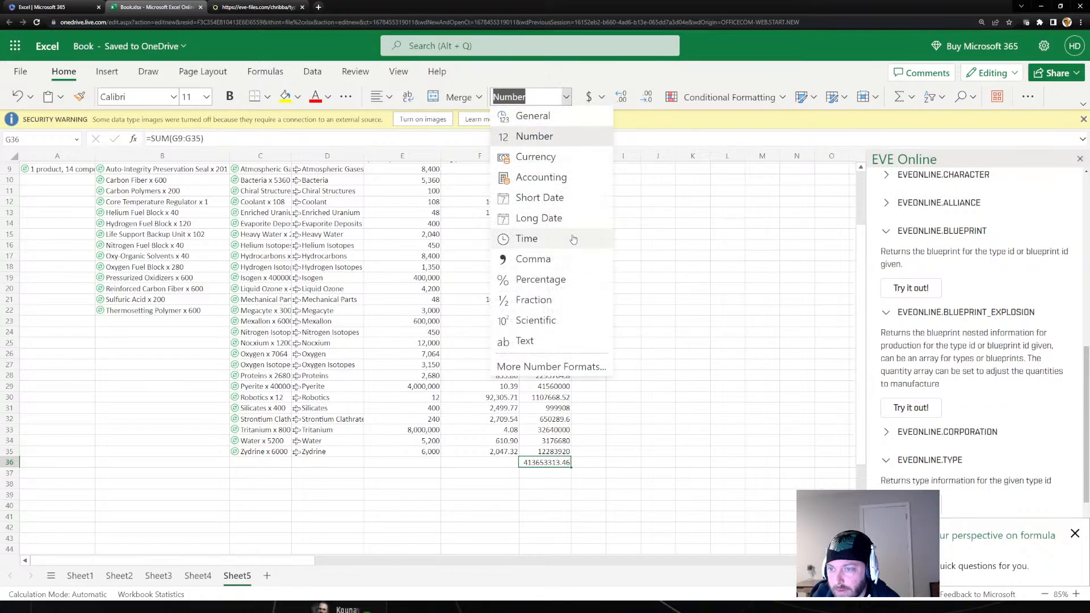
{"action": "left_click", "coordinate": [548, 265]}
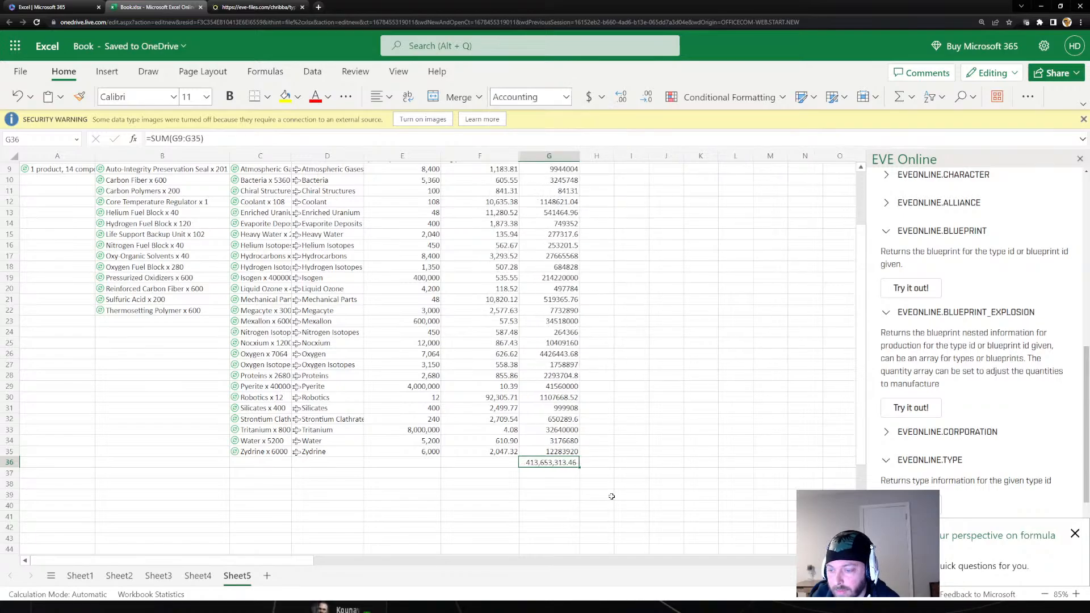
{"action": "left_click", "coordinate": [525, 474]}
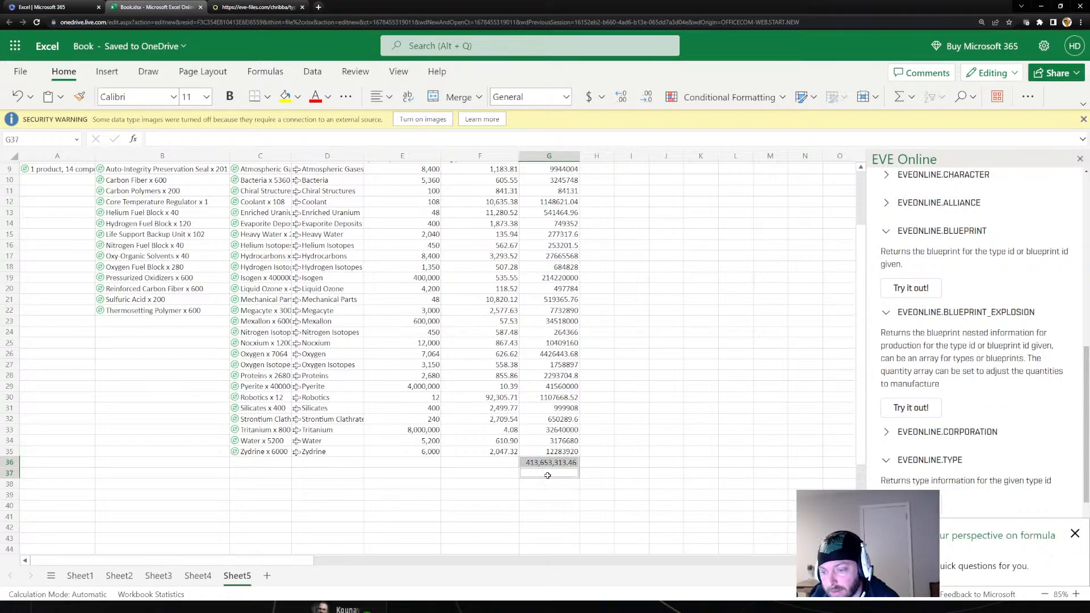
{"action": "key", "text": "Up"}
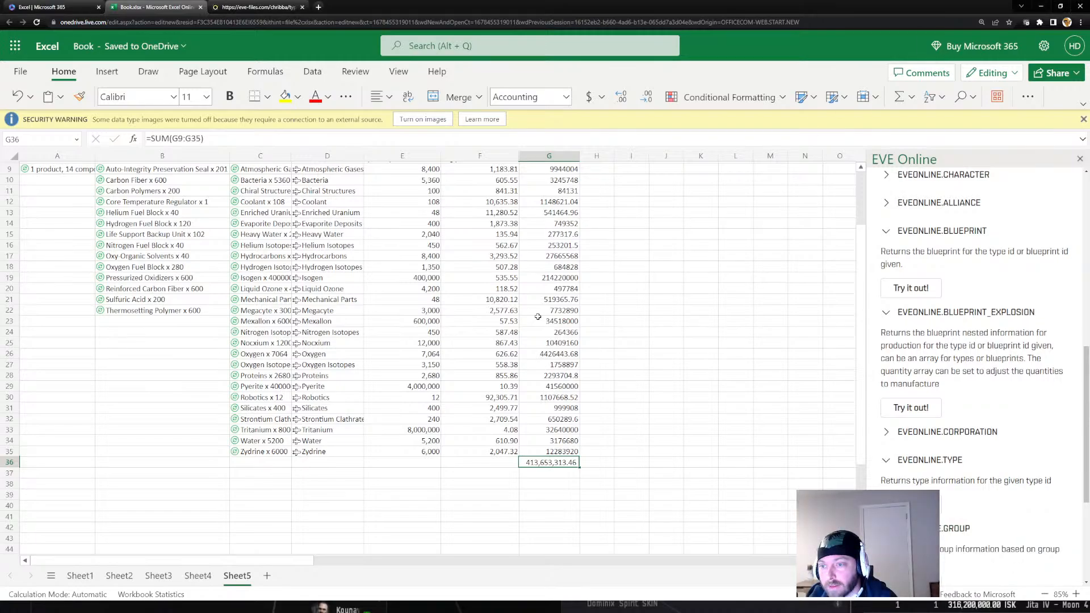
{"action": "scroll", "coordinate": [497, 315], "scroll_direction": "up", "scroll_amount": 3}
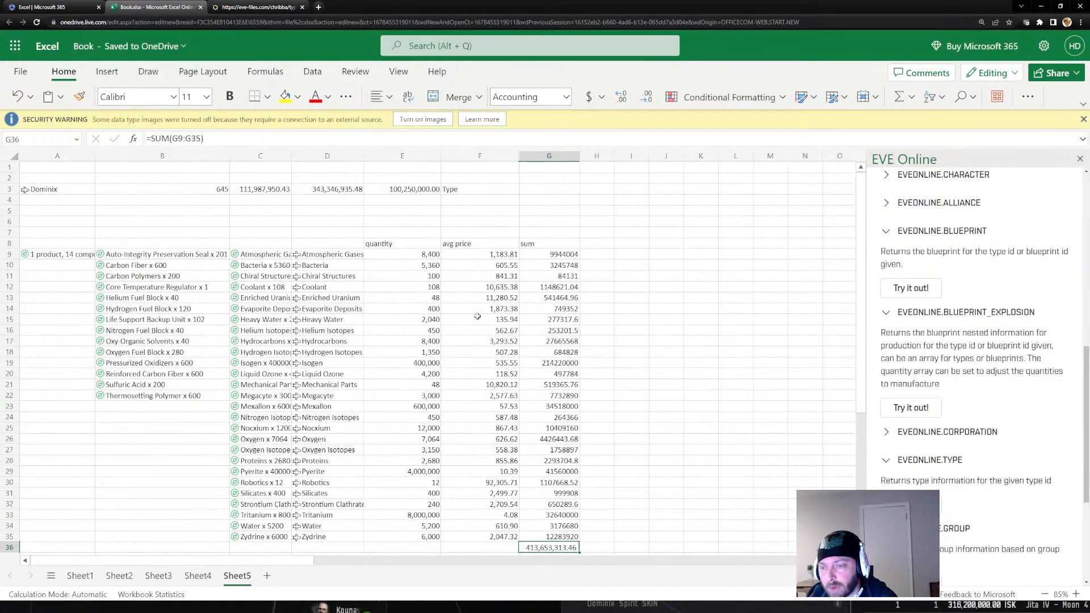
{"action": "scroll", "coordinate": [480, 273], "scroll_direction": "down", "scroll_amount": 3}
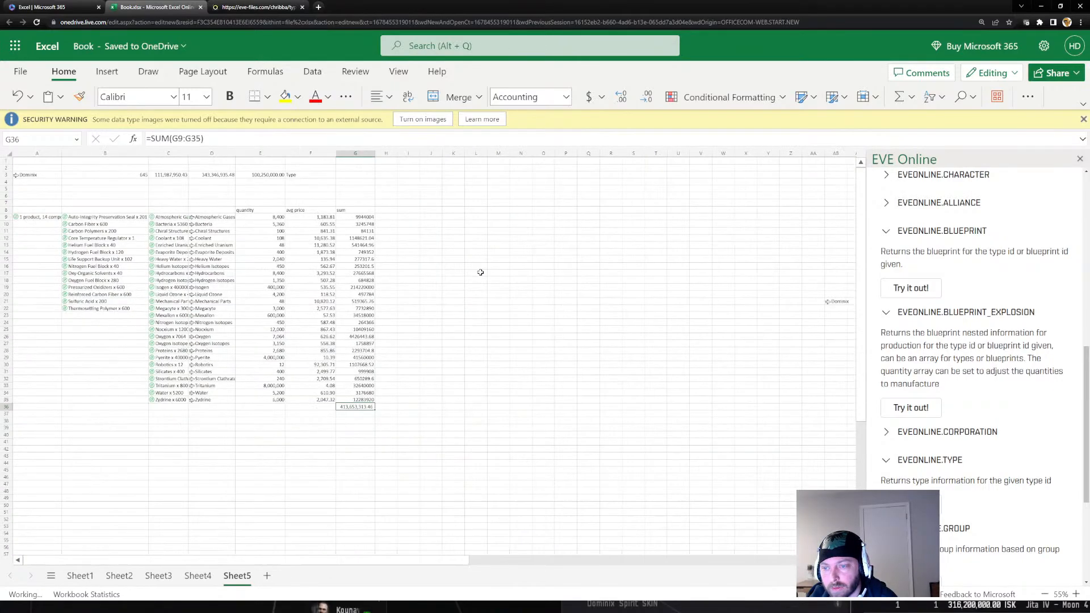
{"action": "scroll", "coordinate": [325, 307], "scroll_direction": "up", "scroll_amount": 3}
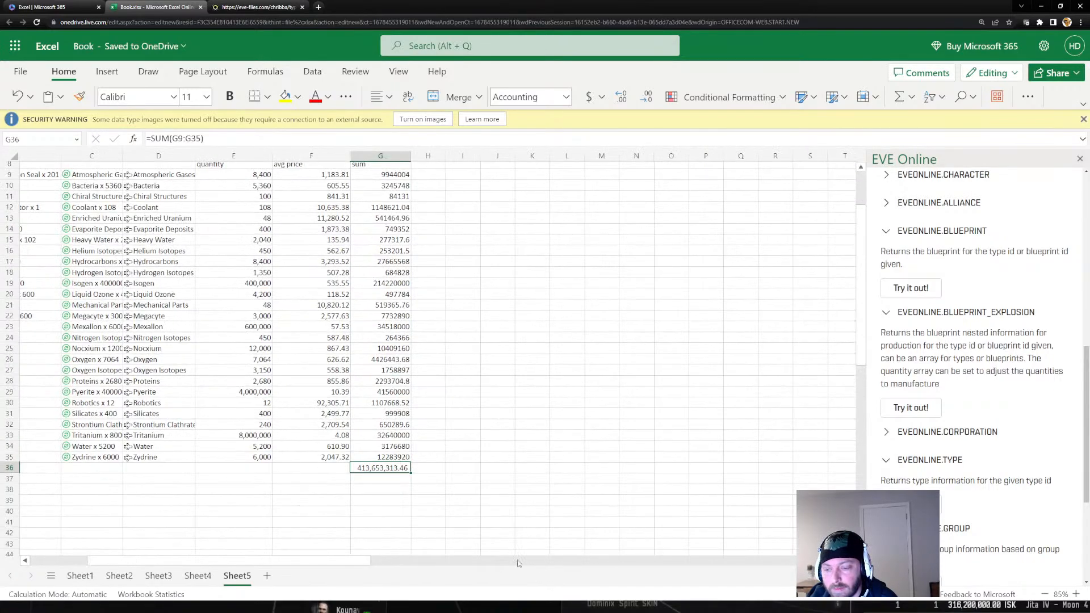
{"action": "scroll", "coordinate": [335, 482], "scroll_direction": "left", "scroll_amount": 3}
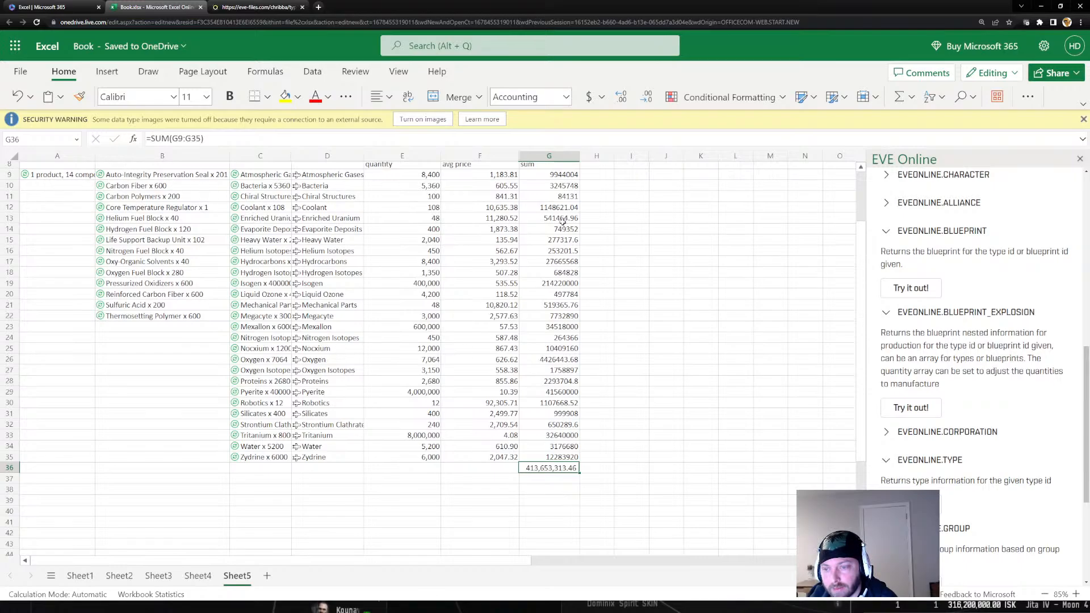
Select A39, switch to the eve-files type ID list in the browser, search for "nyx" and copy the Nyx ship's type ID 23913
{"action": "left_click", "coordinate": [74, 500]}
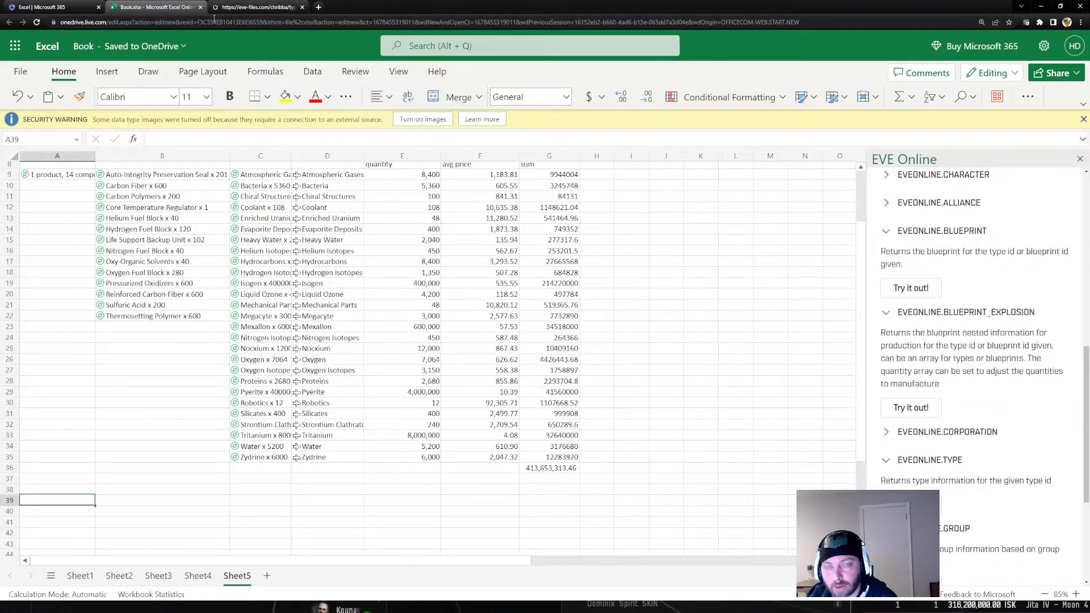
{"action": "left_click", "coordinate": [240, 7]}
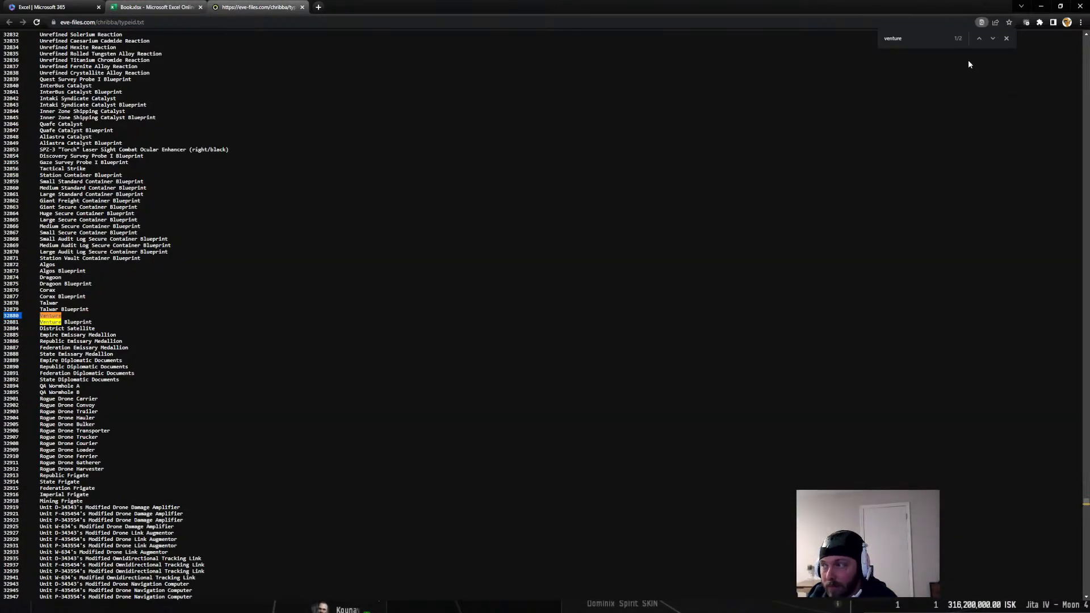
{"action": "left_click_drag", "start_coordinate": [919, 43], "coordinate": [871, 42]}
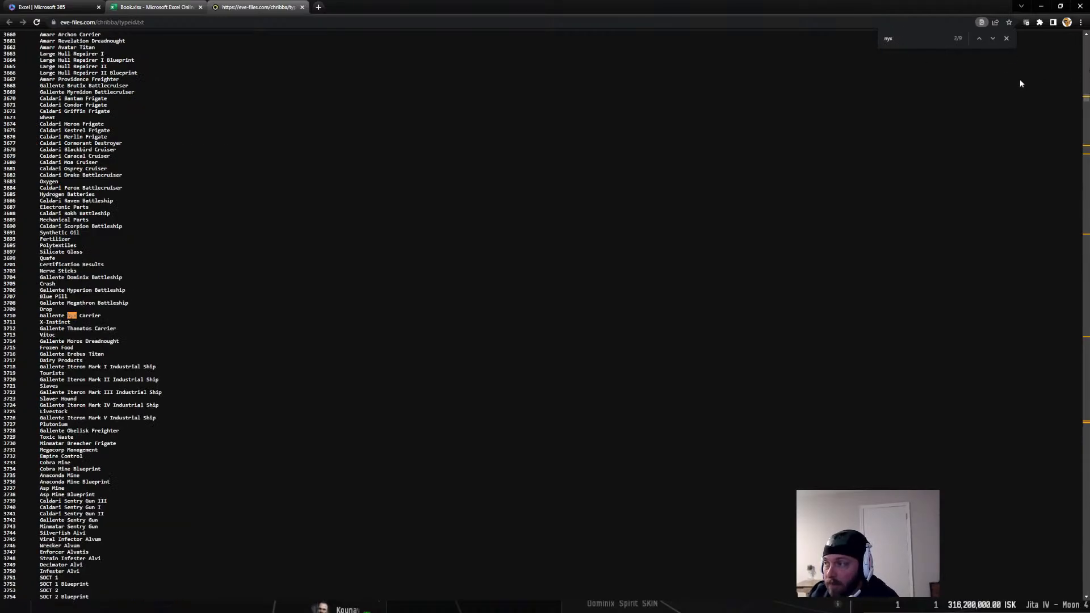
{"action": "left_click", "coordinate": [980, 39]}
{"action": "left_click", "coordinate": [982, 39]}
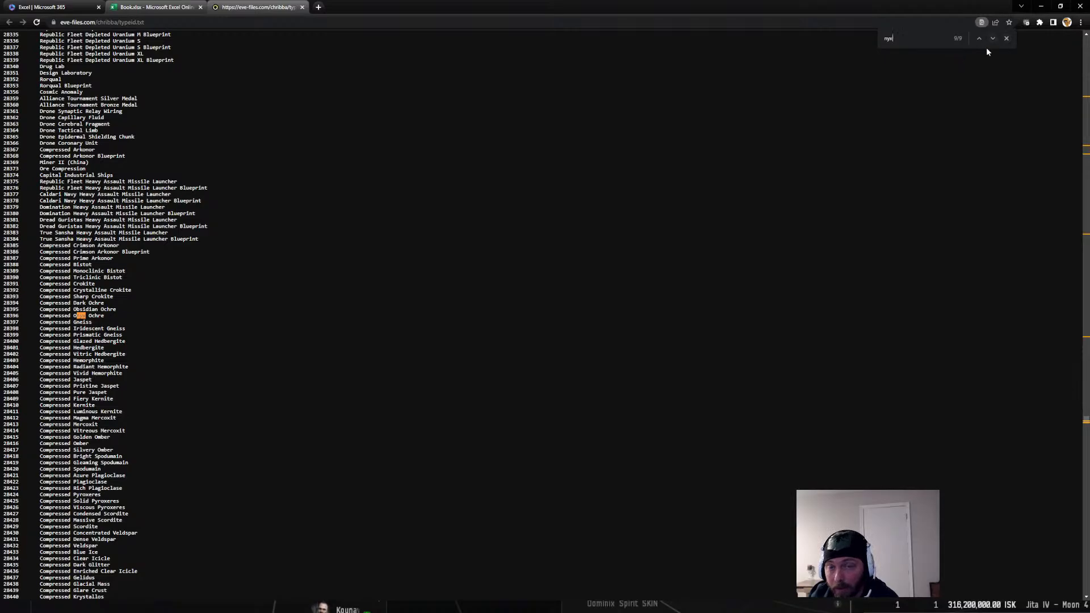
{"action": "left_click", "coordinate": [992, 40]}
{"action": "left_click", "coordinate": [992, 39]}
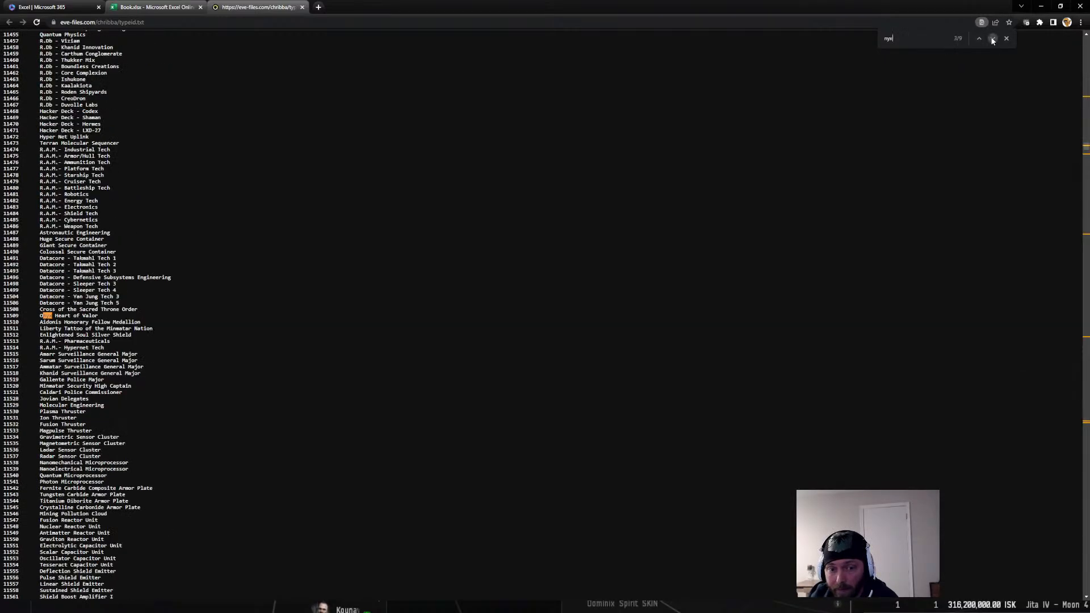
{"action": "left_click", "coordinate": [992, 39]}
{"action": "left_click", "coordinate": [992, 39]}
{"action": "left_click", "coordinate": [993, 39]}
{"action": "left_click", "coordinate": [992, 39]}
{"action": "left_click", "coordinate": [992, 39]}
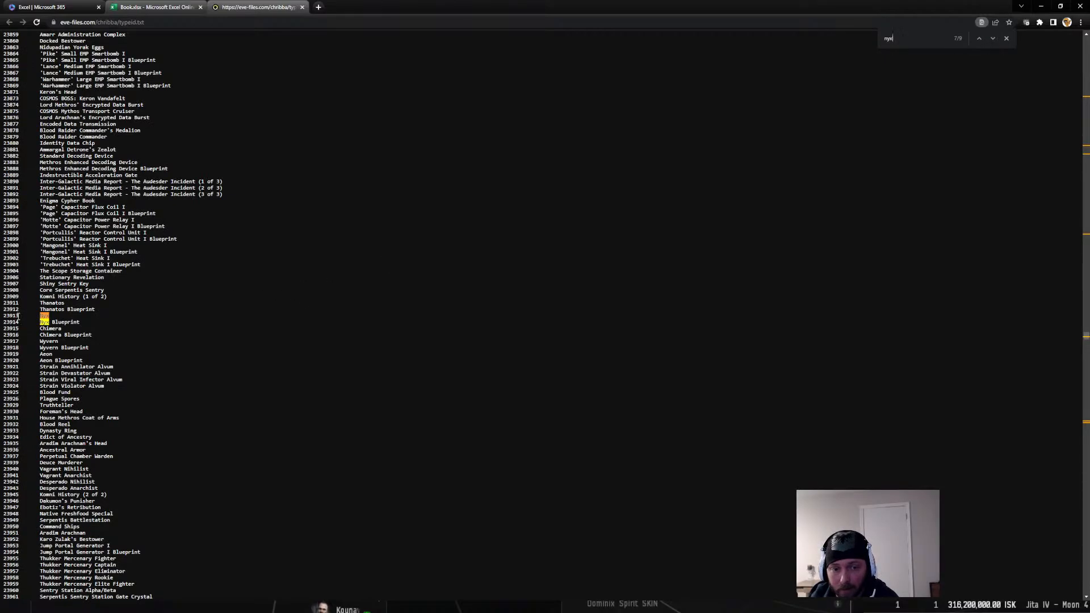
{"action": "left_click_drag", "start_coordinate": [19, 316], "coordinate": [2, 319]}
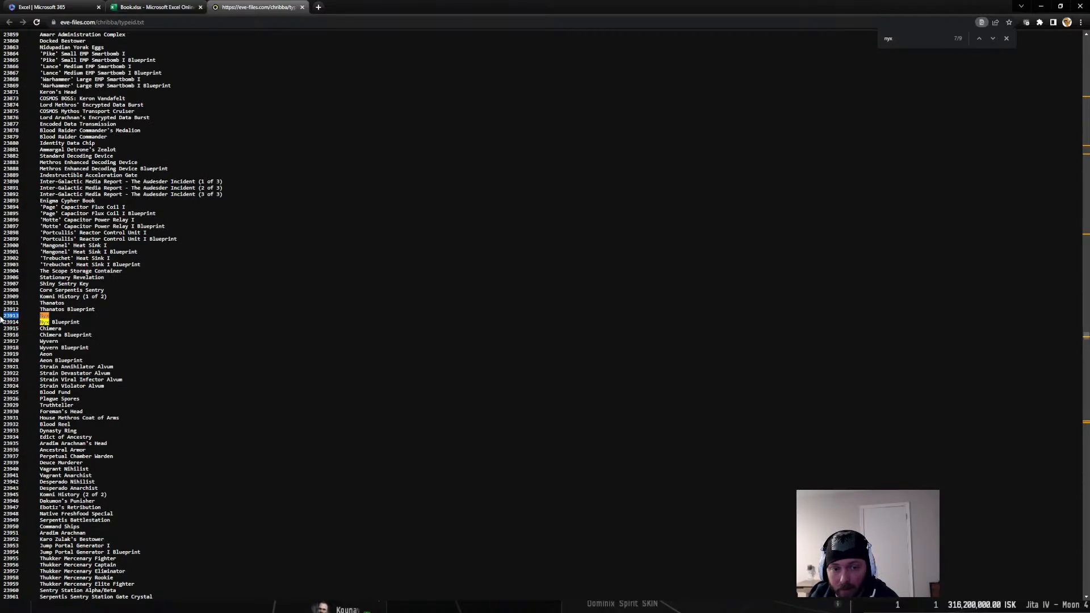
Switch back to the Excel workbook and insert the add-in's sample EVEONLINE.BLUEPRINT_EXPLOSION formula in A39
{"action": "left_click", "coordinate": [164, 7]}
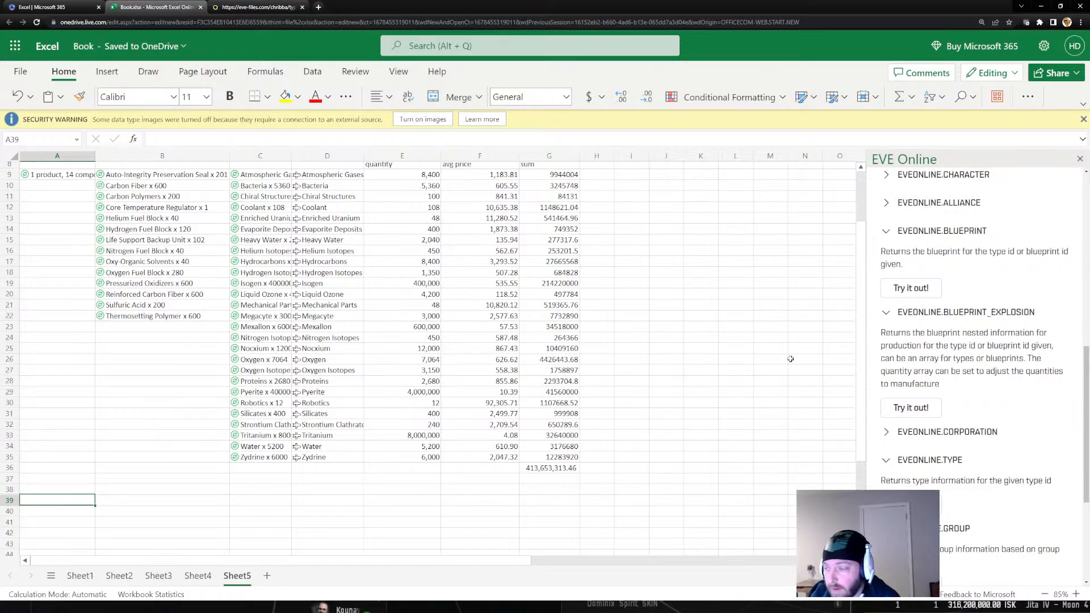
{"action": "scroll", "coordinate": [977, 396], "scroll_direction": "down", "scroll_amount": 1}
{"action": "scroll", "coordinate": [977, 396], "scroll_direction": "up", "scroll_amount": 2}
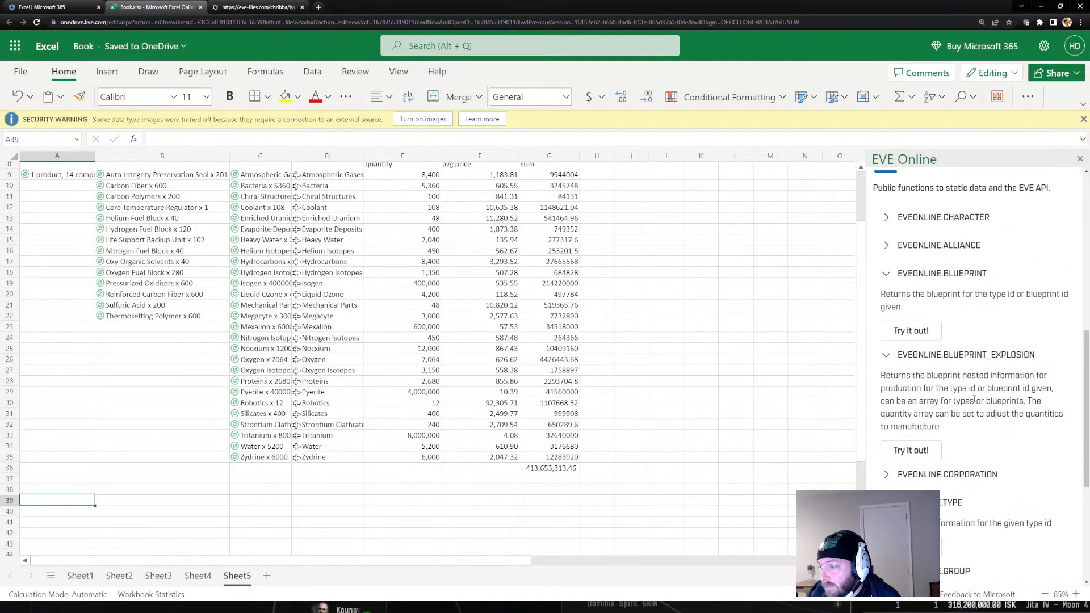
{"action": "left_click", "coordinate": [910, 449]}
{"action": "left_click", "coordinate": [105, 487]}
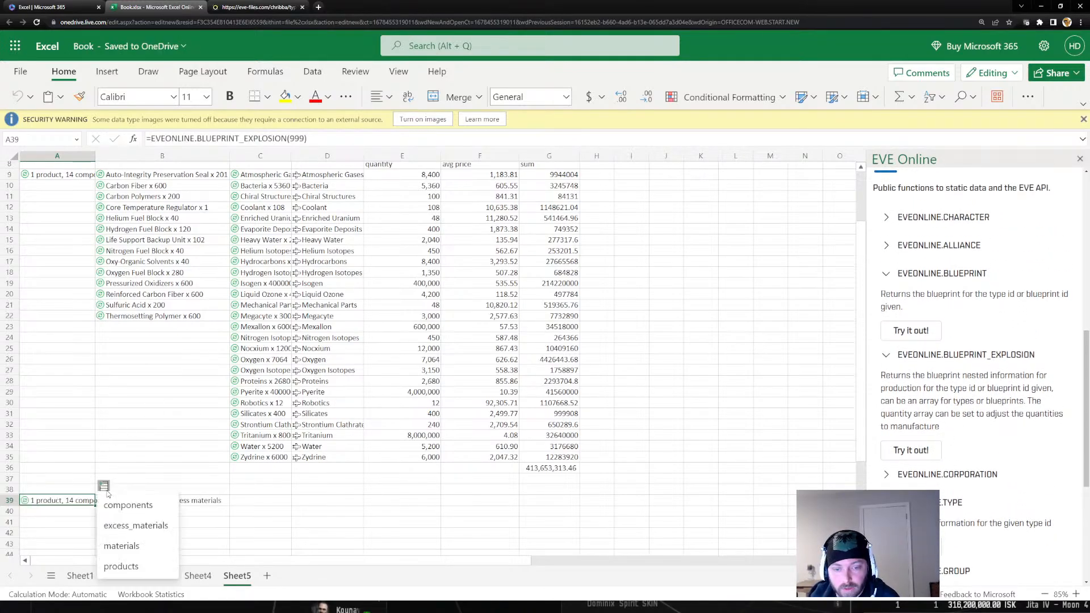
{"action": "left_click", "coordinate": [127, 504]}
Replace the type ID in the A39 formula with the copied one, giving =EVEONLINE.BLUEPRINT_EXPLOSION(23913)
{"action": "key", "text": "F2"}
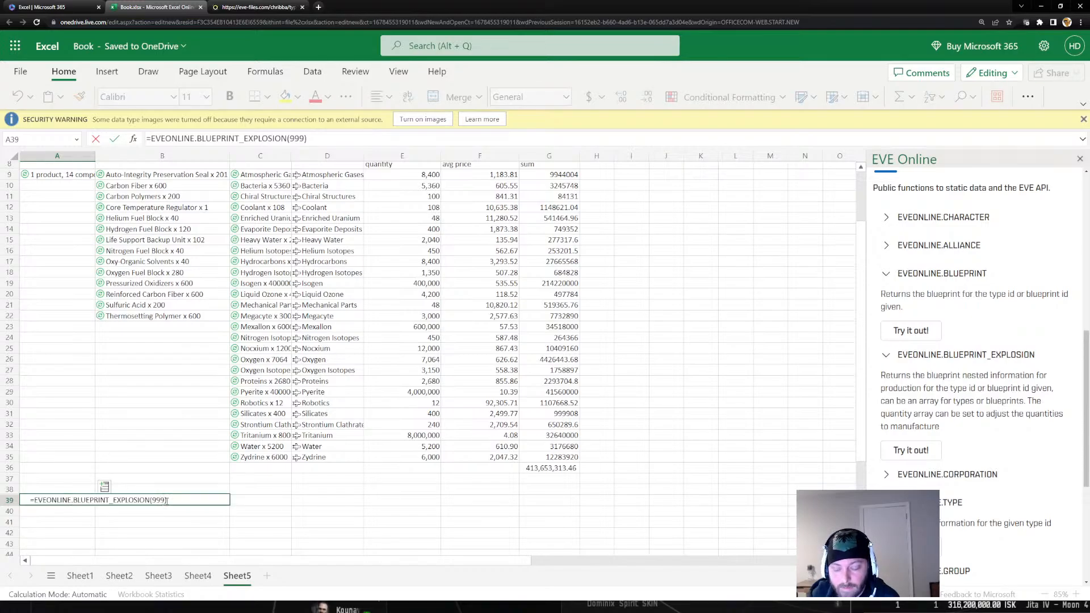
{"action": "key", "text": "BackSpace"}
{"action": "key", "text": "BackSpace"}
{"action": "key", "text": "BackSpace"}
{"action": "key", "text": "ctrl+v"}
{"action": "key", "text": "Return"}
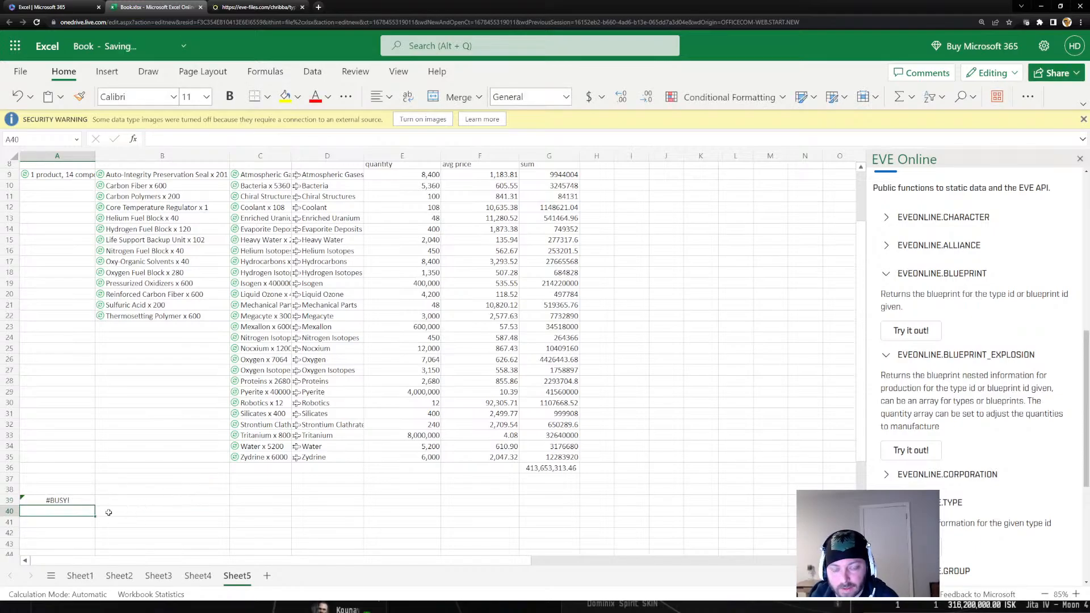
{"action": "key", "text": "Up"}
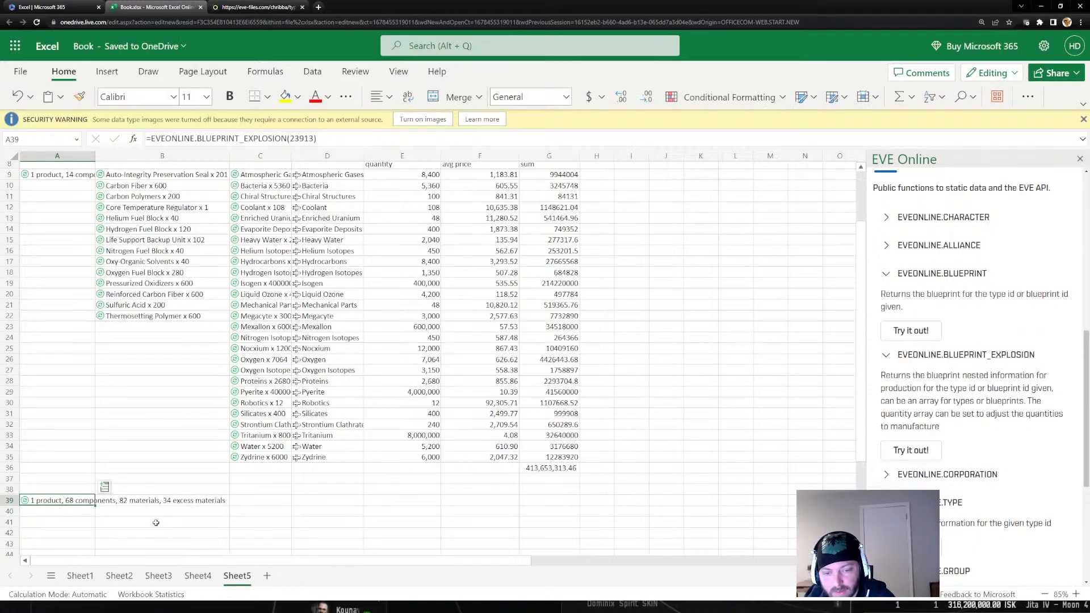
Extract the materials field of the Nyx blueprint in A39 into column B
{"action": "left_click", "coordinate": [107, 485]}
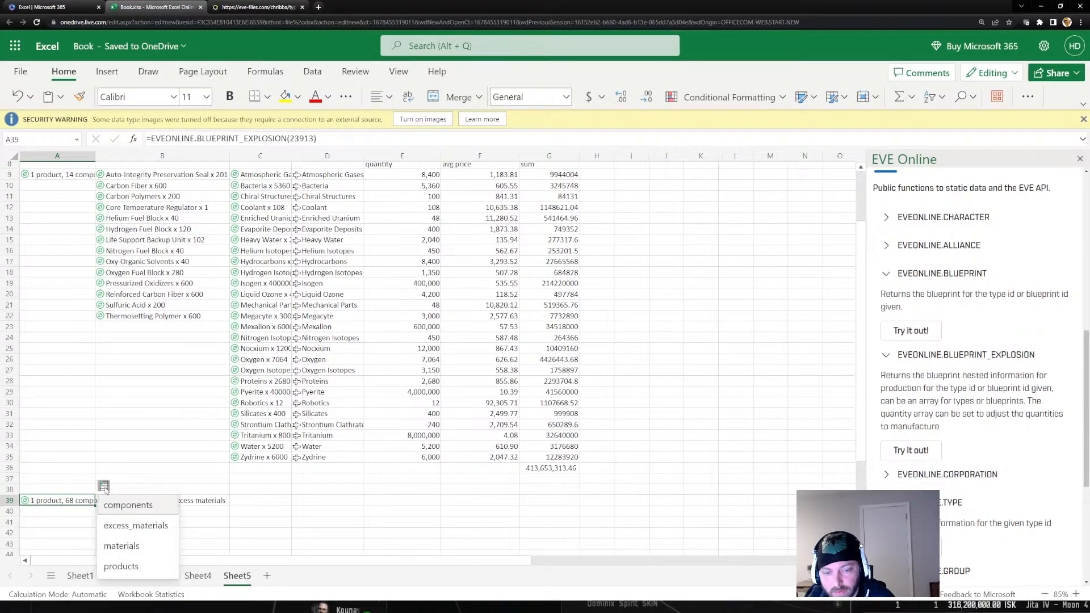
{"action": "left_click", "coordinate": [121, 546]}
{"action": "scroll", "coordinate": [205, 488], "scroll_direction": "down", "scroll_amount": 9}
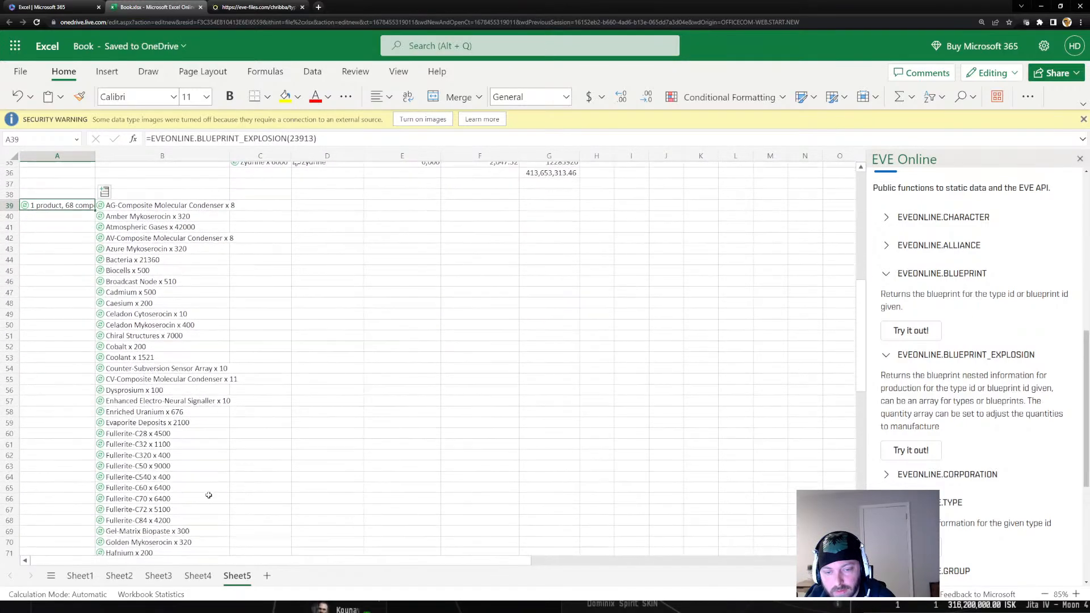
Examine the full list of extracted Nyx materials and their quantities in column B, down to its last row
{"action": "key", "text": "ctrl+minus"}
{"action": "scroll", "coordinate": [204, 466], "scroll_direction": "down", "scroll_amount": 12}
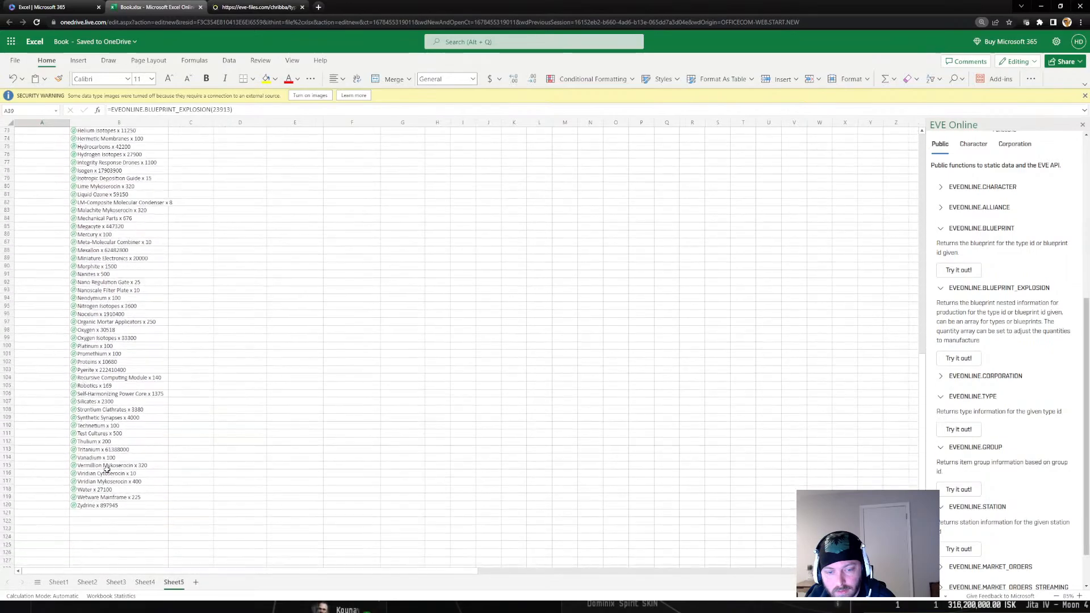
{"action": "scroll", "coordinate": [198, 434], "scroll_direction": "up", "scroll_amount": 5, "text": "ctrl"}
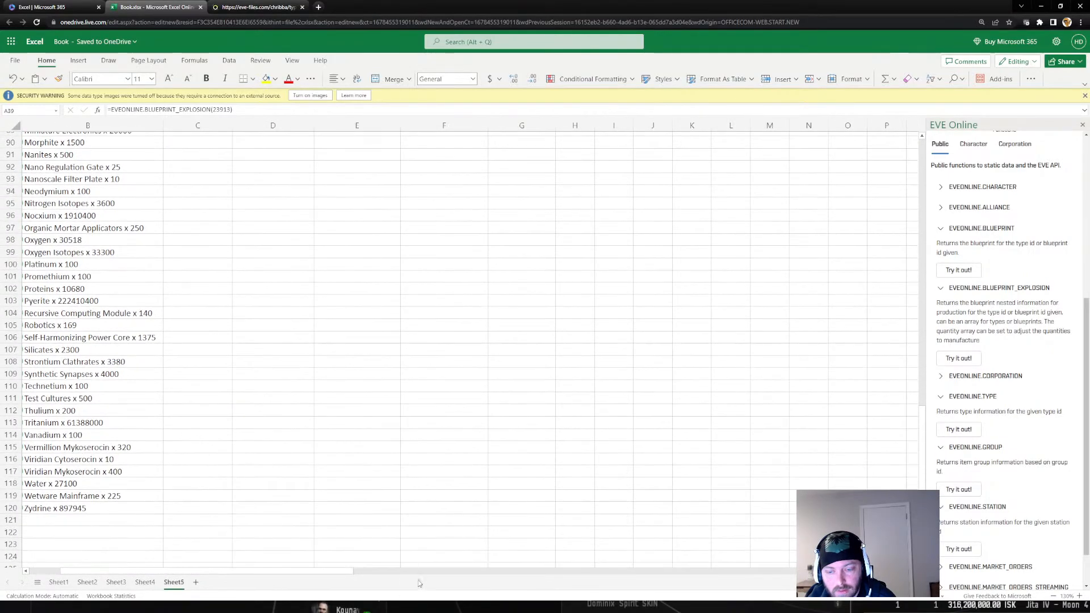
{"action": "scroll", "coordinate": [219, 492], "scroll_direction": "up", "scroll_amount": 2}
{"action": "key", "text": "ctrl+plus"}
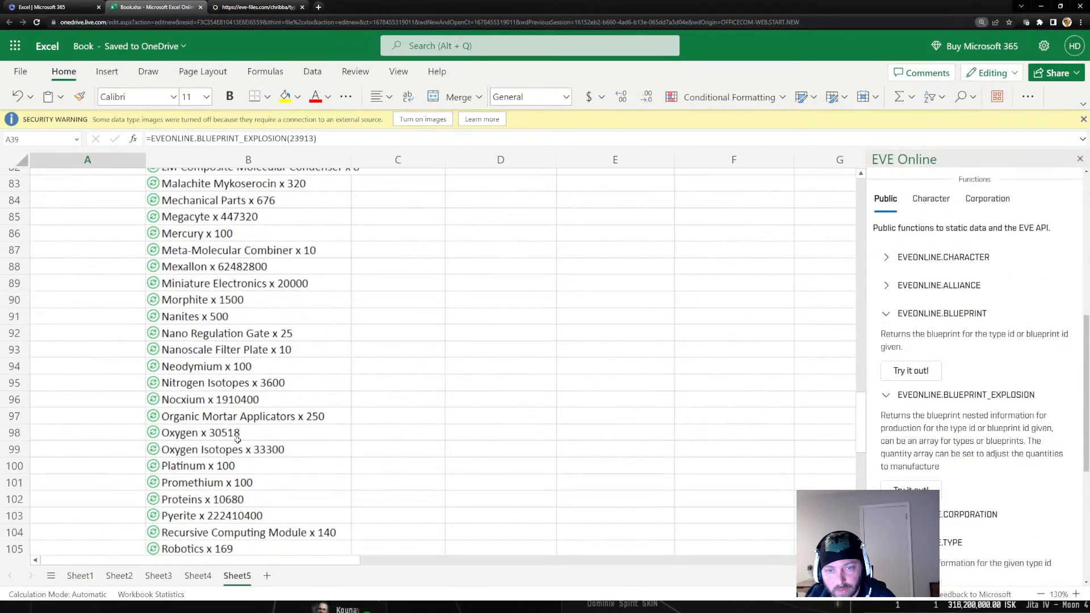
{"action": "scroll", "coordinate": [253, 448], "scroll_direction": "up", "scroll_amount": 2}
{"action": "scroll", "coordinate": [253, 447], "scroll_direction": "down", "scroll_amount": 2, "text": "ctrl"}
{"action": "scroll", "coordinate": [194, 436], "scroll_direction": "up", "scroll_amount": 10}
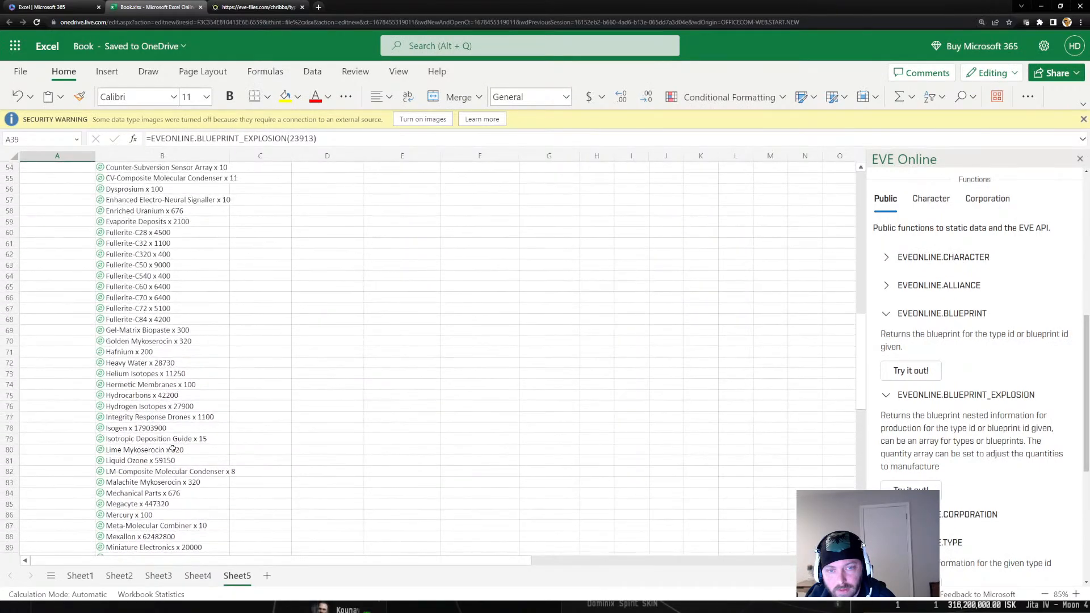
{"action": "scroll", "coordinate": [194, 437], "scroll_direction": "up", "scroll_amount": 3}
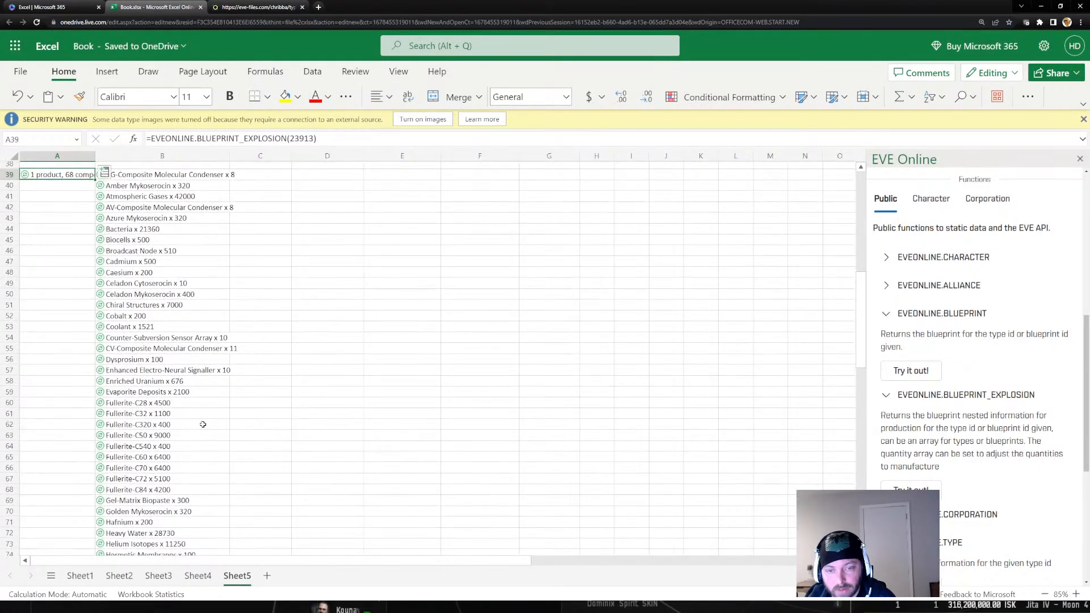
{"action": "scroll", "coordinate": [194, 446], "scroll_direction": "down", "scroll_amount": 9}
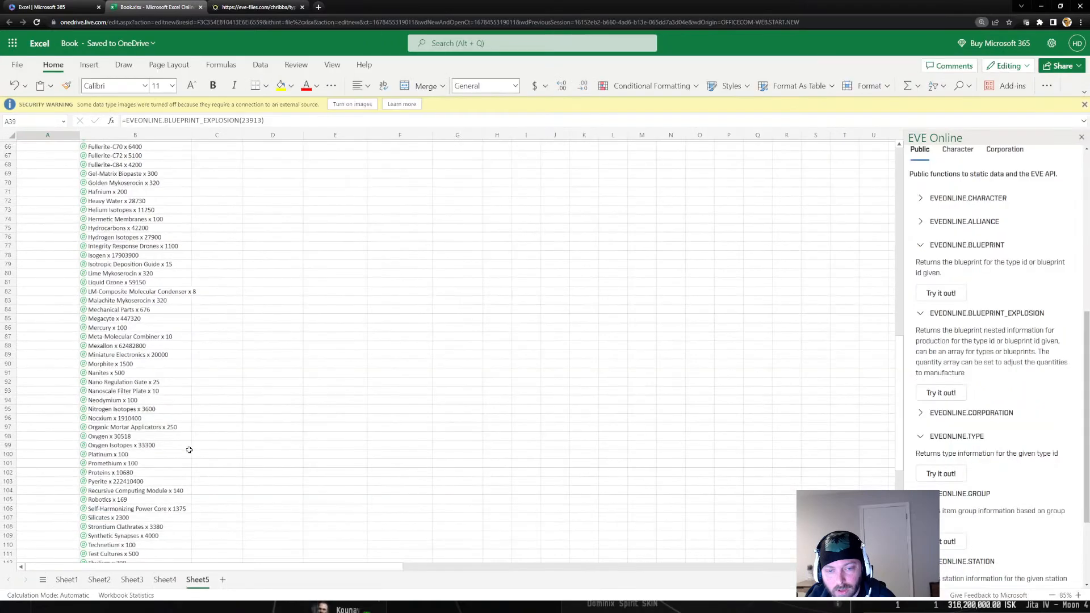
{"action": "key", "text": "ctrl+minus"}
{"action": "scroll", "coordinate": [151, 449], "scroll_direction": "down", "scroll_amount": 3}
{"action": "key", "text": "ctrl+minus"}
{"action": "scroll", "coordinate": [148, 450], "scroll_direction": "up", "scroll_amount": 1, "text": "ctrl"}
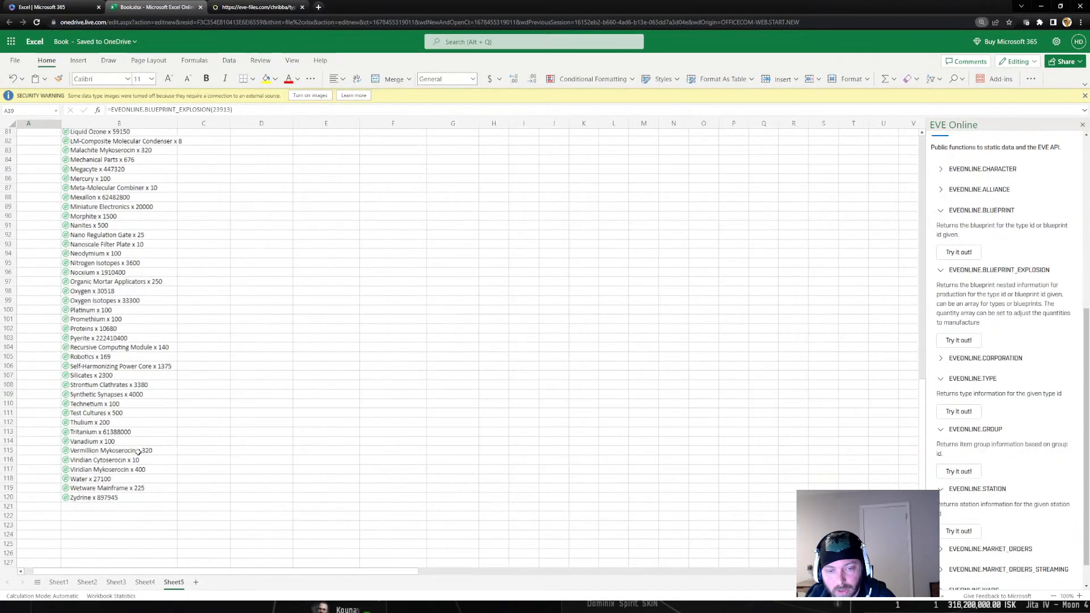
{"action": "left_click_drag", "start_coordinate": [396, 572], "coordinate": [262, 575]}
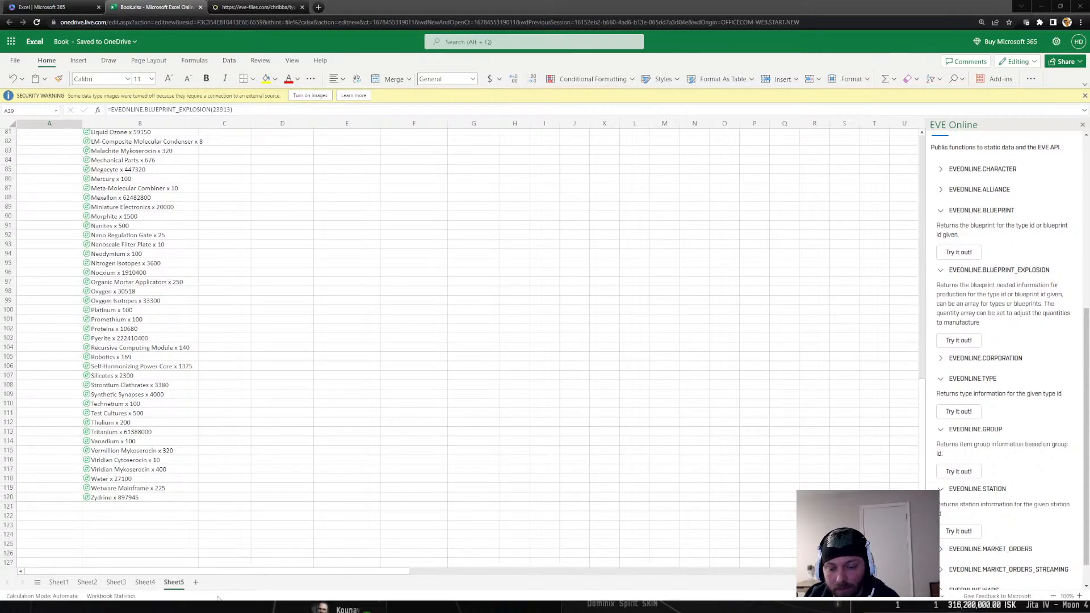
Extract the type field of the first Nyx material in B39 into C39
{"action": "scroll", "coordinate": [130, 518], "scroll_direction": "up", "scroll_amount": 20}
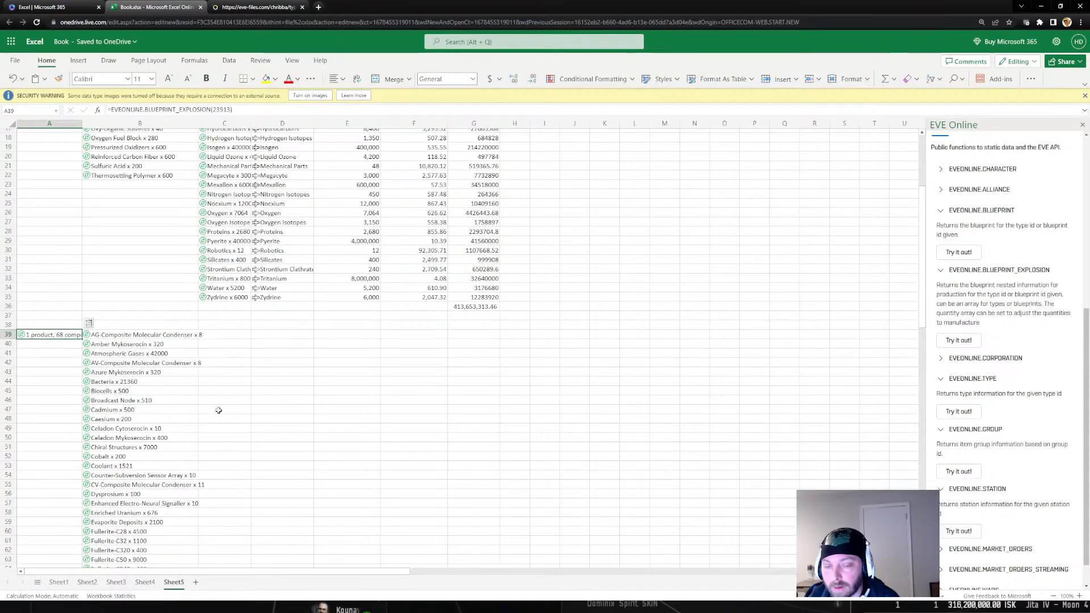
{"action": "scroll", "coordinate": [215, 398], "scroll_direction": "down", "scroll_amount": 2}
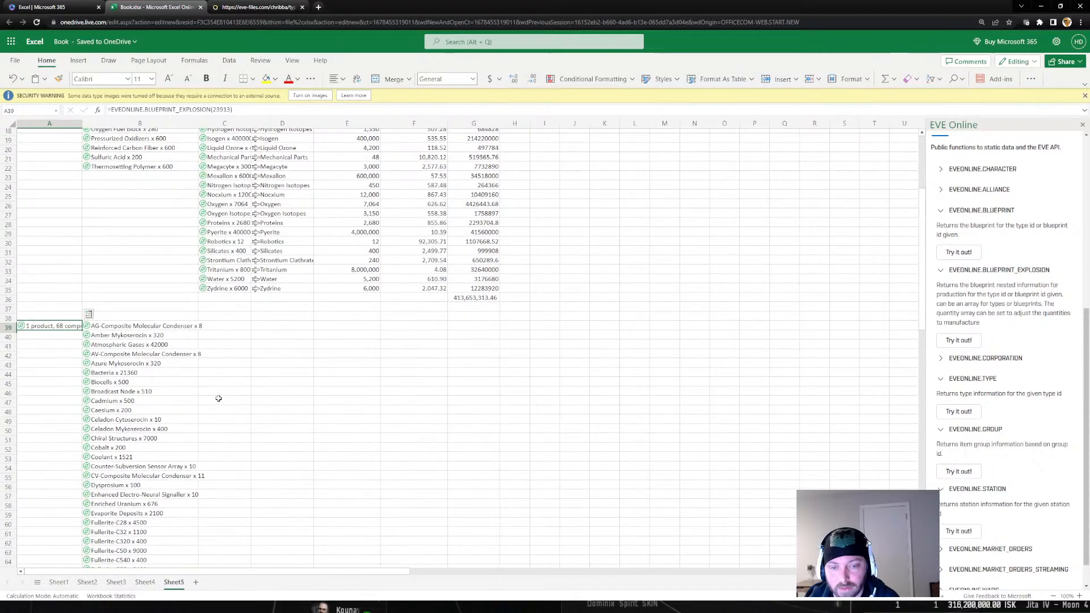
{"action": "left_click", "coordinate": [219, 291]}
{"action": "left_click", "coordinate": [160, 292]}
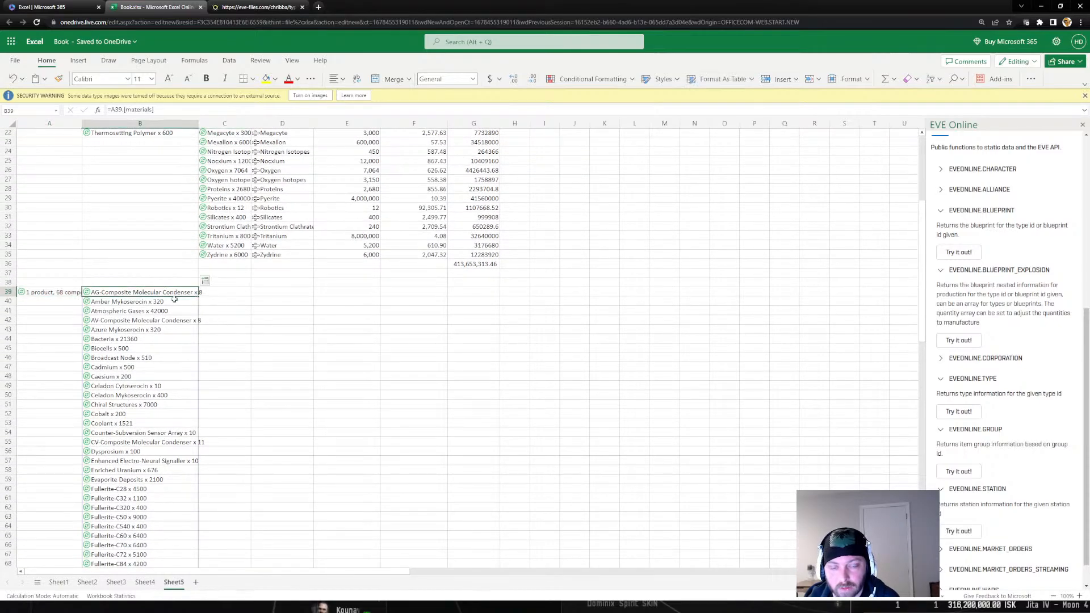
{"action": "left_click", "coordinate": [205, 281]}
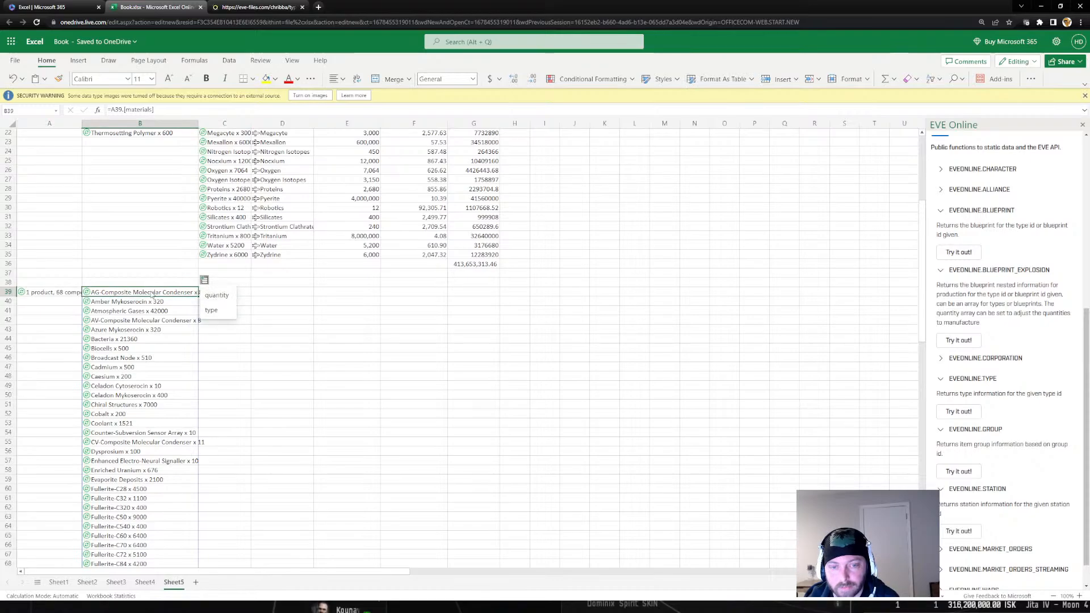
{"action": "left_click", "coordinate": [211, 307]}
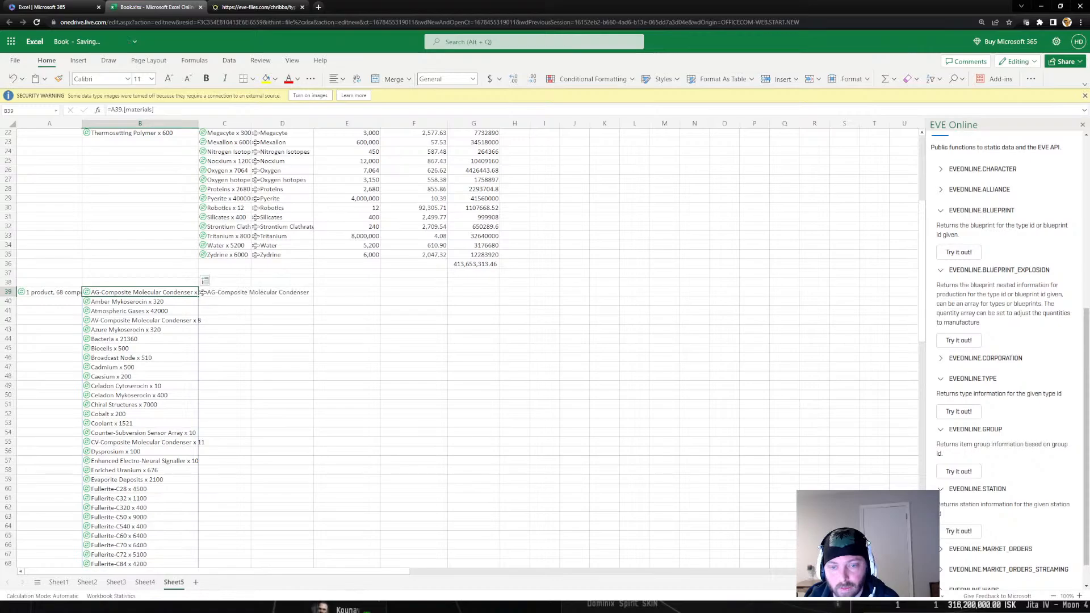
Open the data card of the AG-Composite Molecular Condenser in C39 and read its prices and description
{"action": "left_click", "coordinate": [202, 294]}
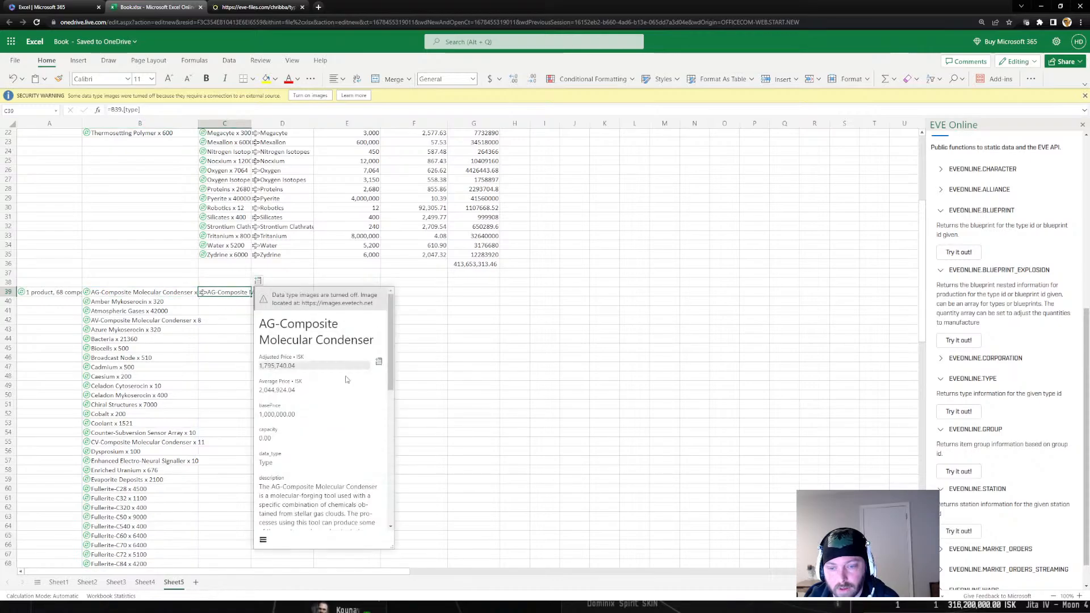
{"action": "scroll", "coordinate": [288, 340], "scroll_direction": "down", "scroll_amount": 3}
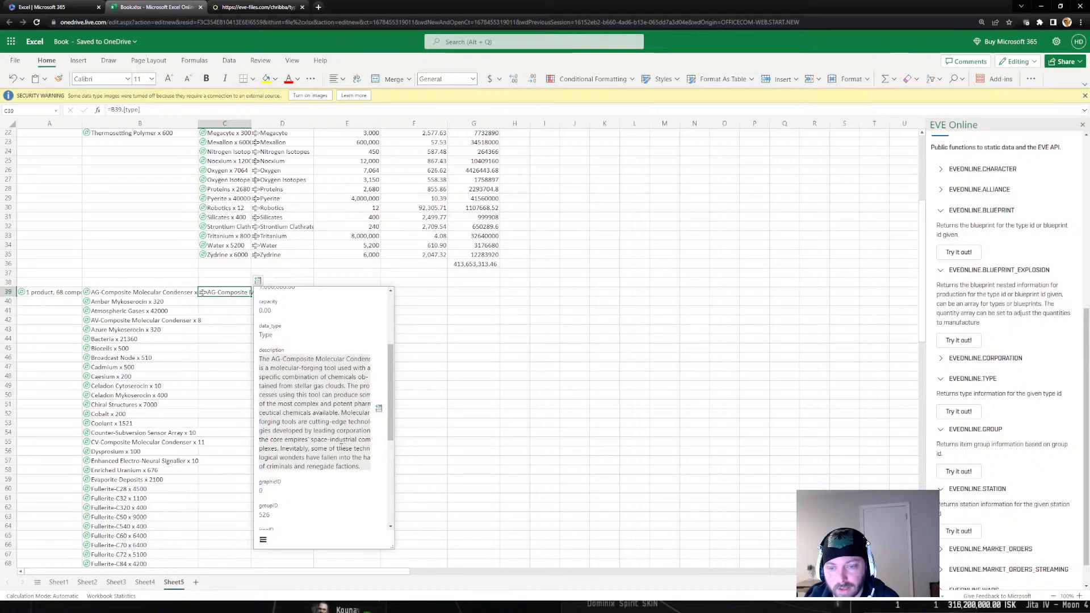
{"action": "scroll", "coordinate": [341, 447], "scroll_direction": "up", "scroll_amount": 2, "text": "ctrl"}
{"action": "scroll", "coordinate": [408, 471], "scroll_direction": "up", "scroll_amount": 5}
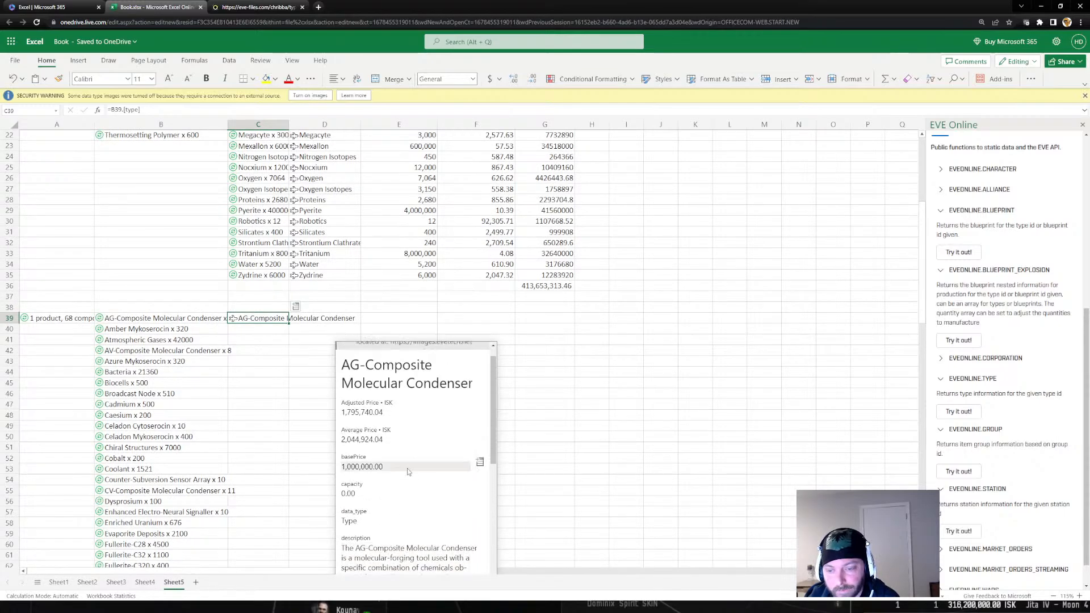
{"action": "scroll", "coordinate": [264, 406], "scroll_direction": "down", "scroll_amount": 2, "text": "ctrl"}
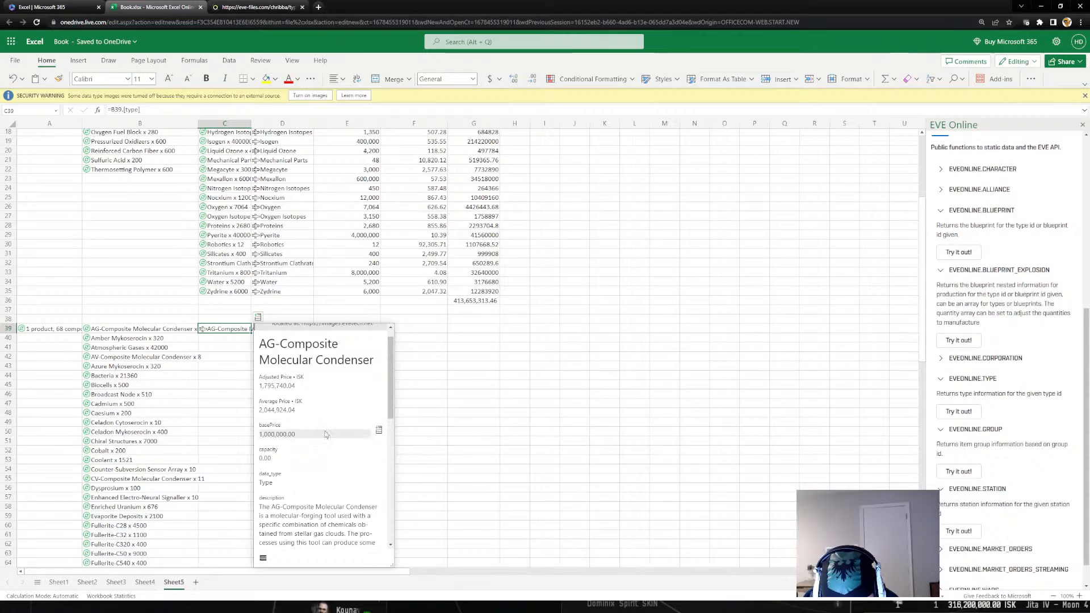
Fill the type formula in C39 down through C70 alongside the Nyx materials
{"action": "left_click", "coordinate": [215, 358]}
{"action": "scroll", "coordinate": [214, 352], "scroll_direction": "down", "scroll_amount": 3}
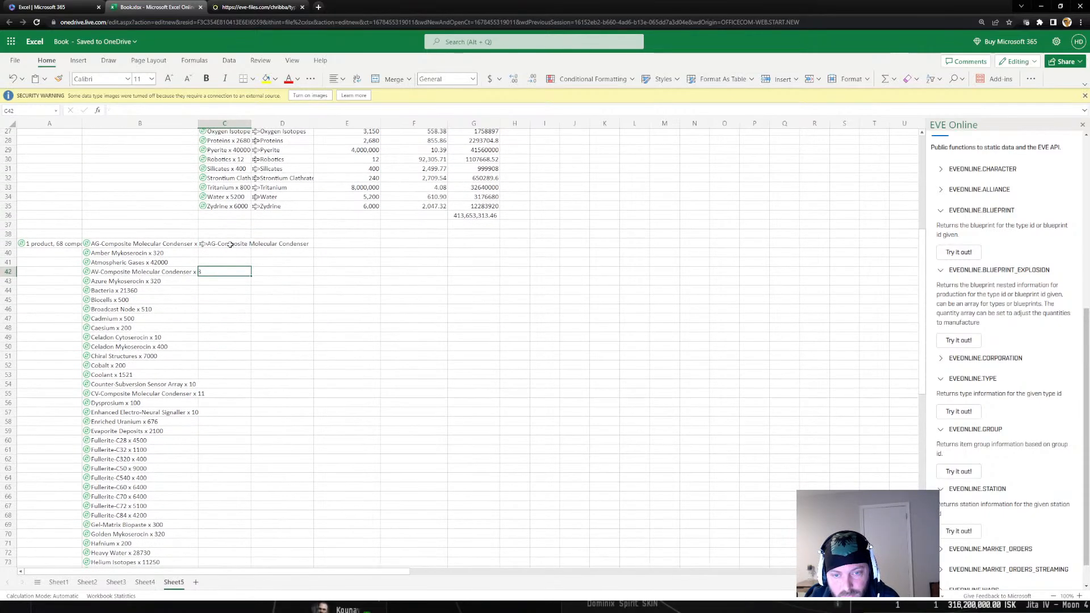
{"action": "left_click", "coordinate": [227, 244]}
{"action": "scroll", "coordinate": [207, 286], "scroll_direction": "down", "scroll_amount": 6}
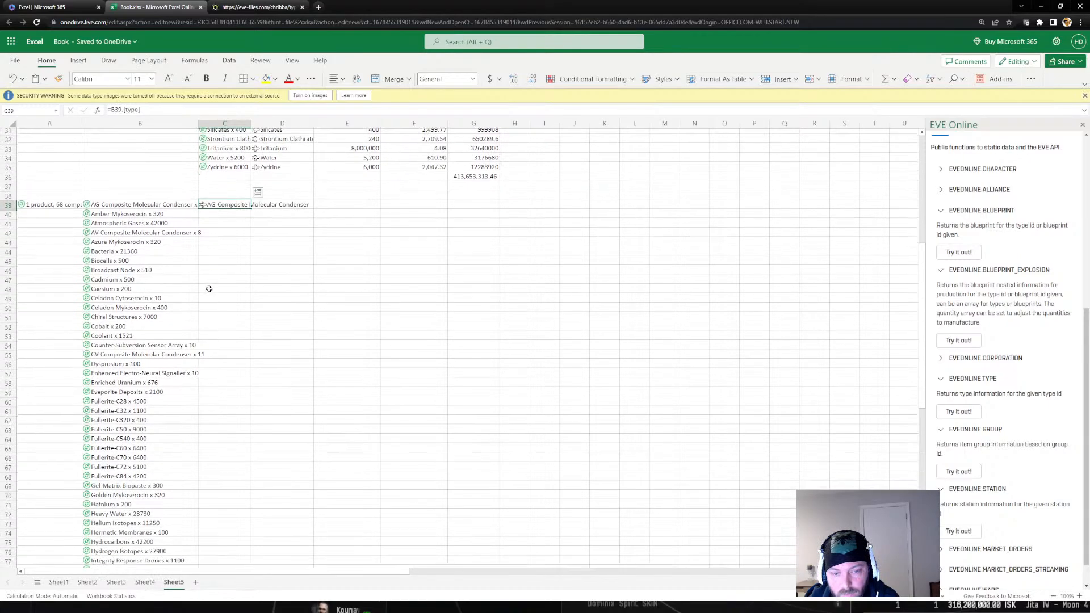
{"action": "scroll", "coordinate": [224, 292], "scroll_direction": "up", "scroll_amount": 2}
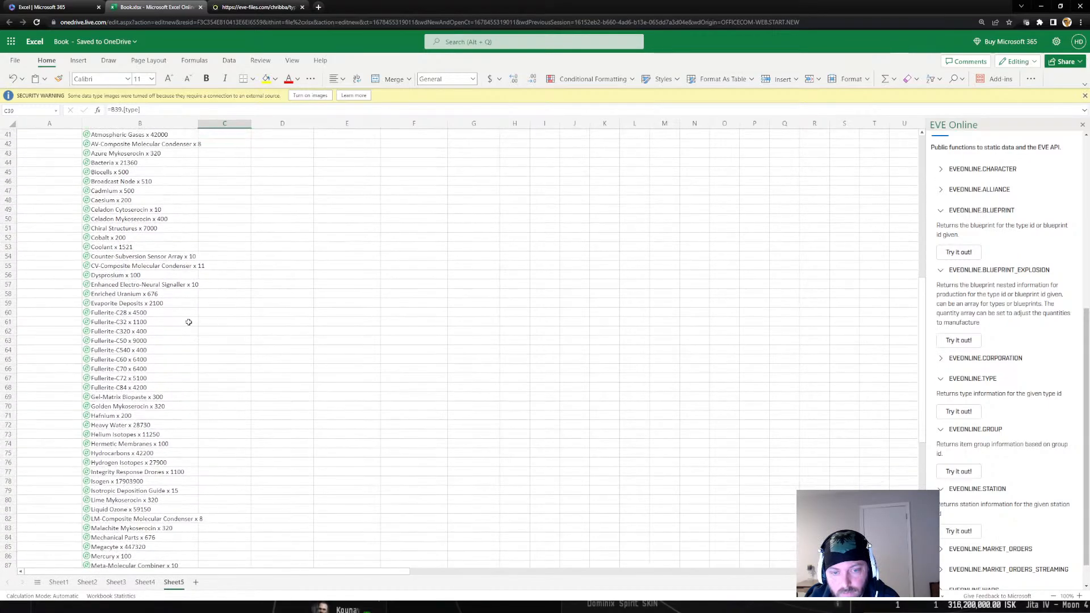
{"action": "left_click", "coordinate": [147, 311]}
{"action": "scroll", "coordinate": [226, 299], "scroll_direction": "up", "scroll_amount": 5}
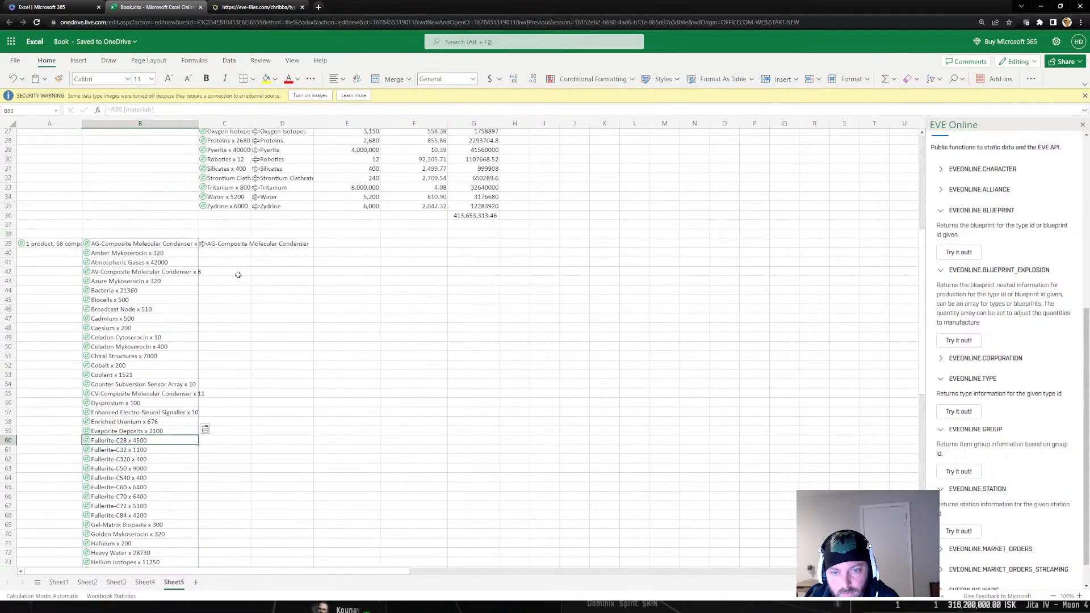
{"action": "left_click", "coordinate": [230, 245]}
{"action": "left_click_drag", "start_coordinate": [252, 248], "coordinate": [227, 534]}
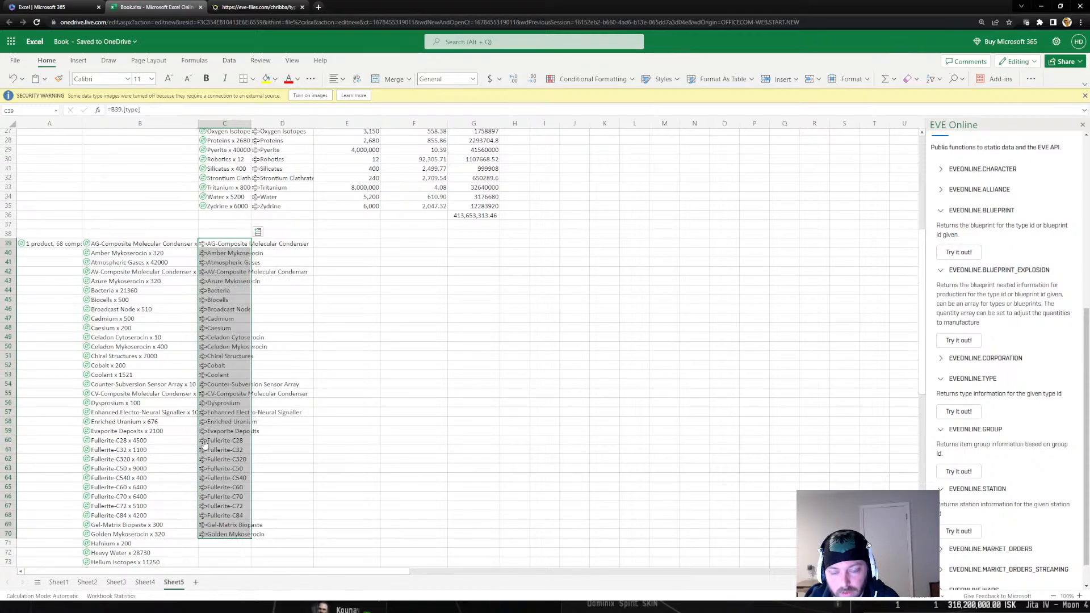
Open the Fullerite-C28 data card in C60 and read its prices and description
{"action": "left_click", "coordinate": [203, 442]}
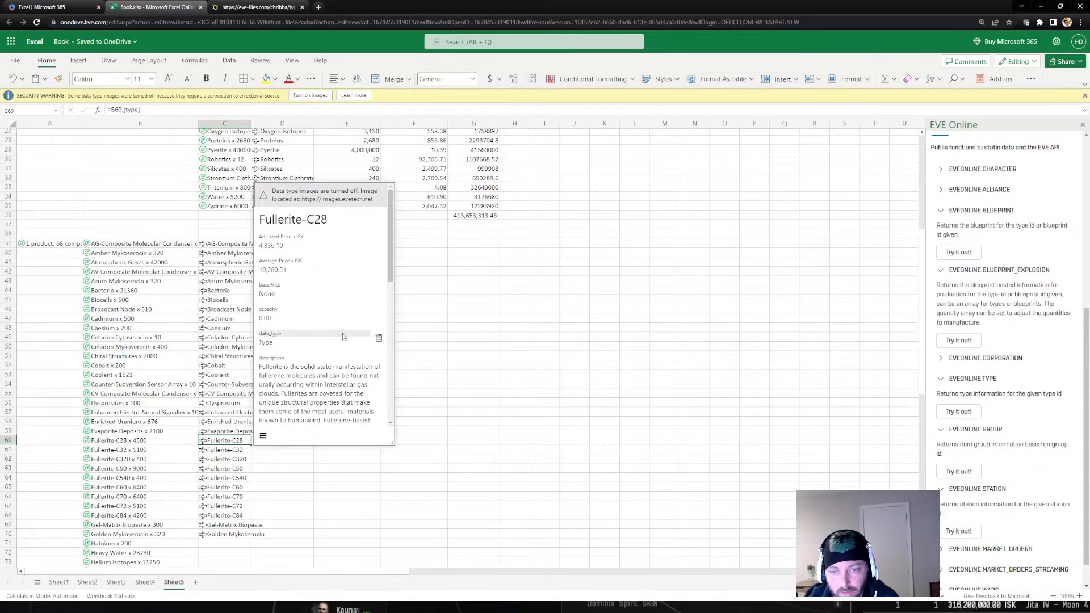
{"action": "scroll", "coordinate": [321, 312], "scroll_direction": "down", "scroll_amount": 3}
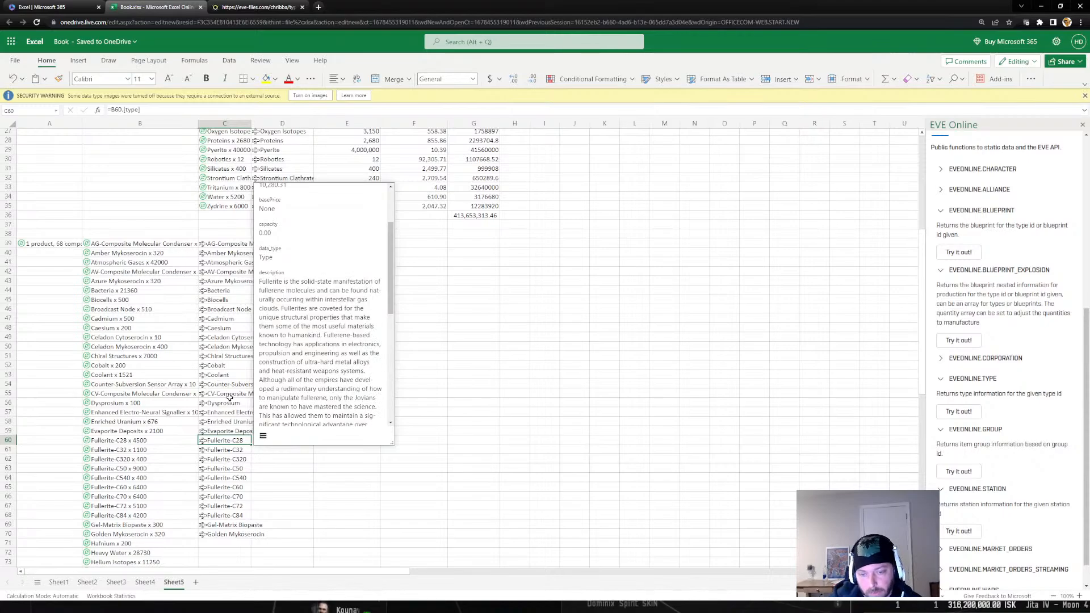
{"action": "left_click", "coordinate": [428, 387]}
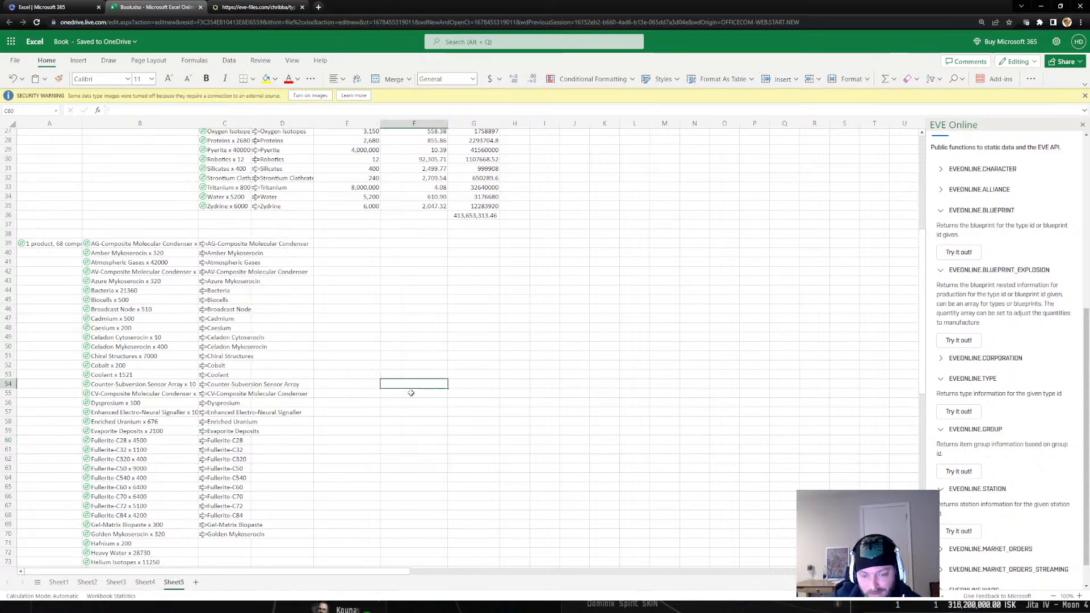
{"action": "scroll", "coordinate": [267, 427], "scroll_direction": "down", "scroll_amount": 2}
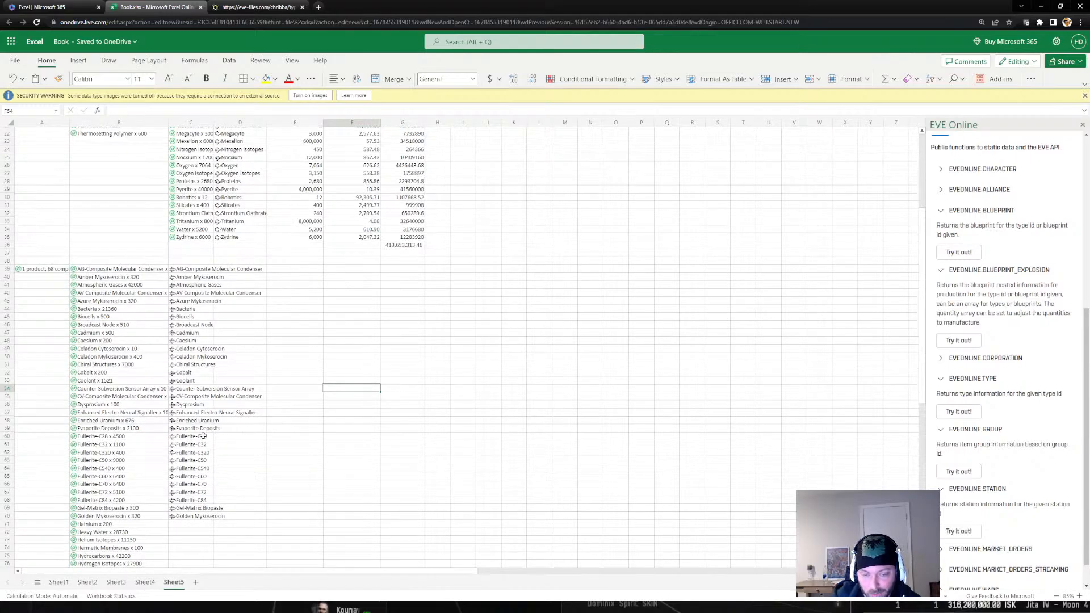
{"action": "scroll", "coordinate": [203, 435], "scroll_direction": "up", "scroll_amount": 2}
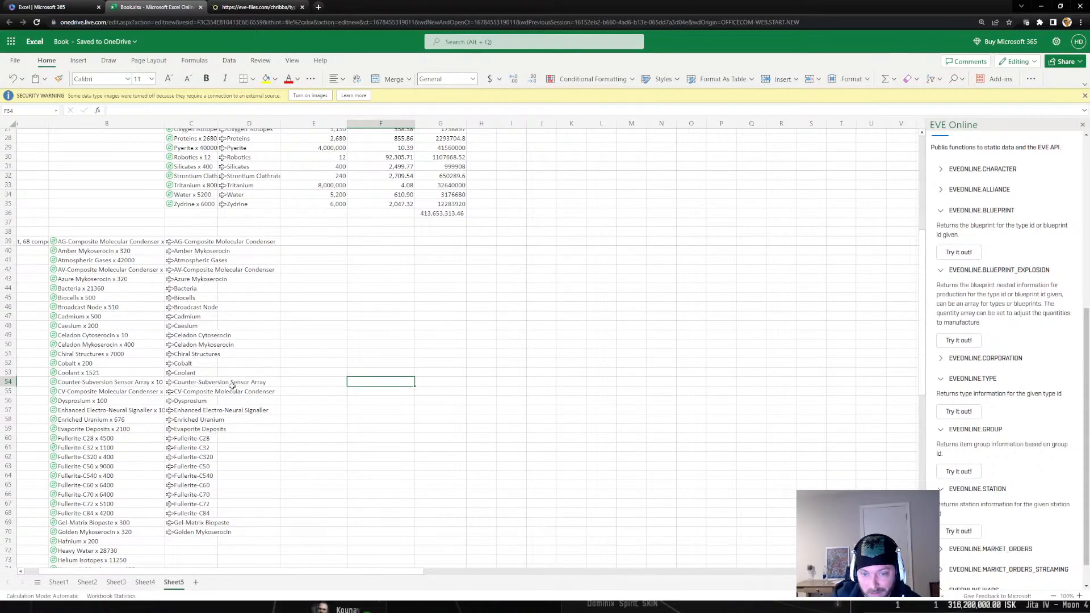
{"action": "scroll", "coordinate": [232, 385], "scroll_direction": "down", "scroll_amount": 6}
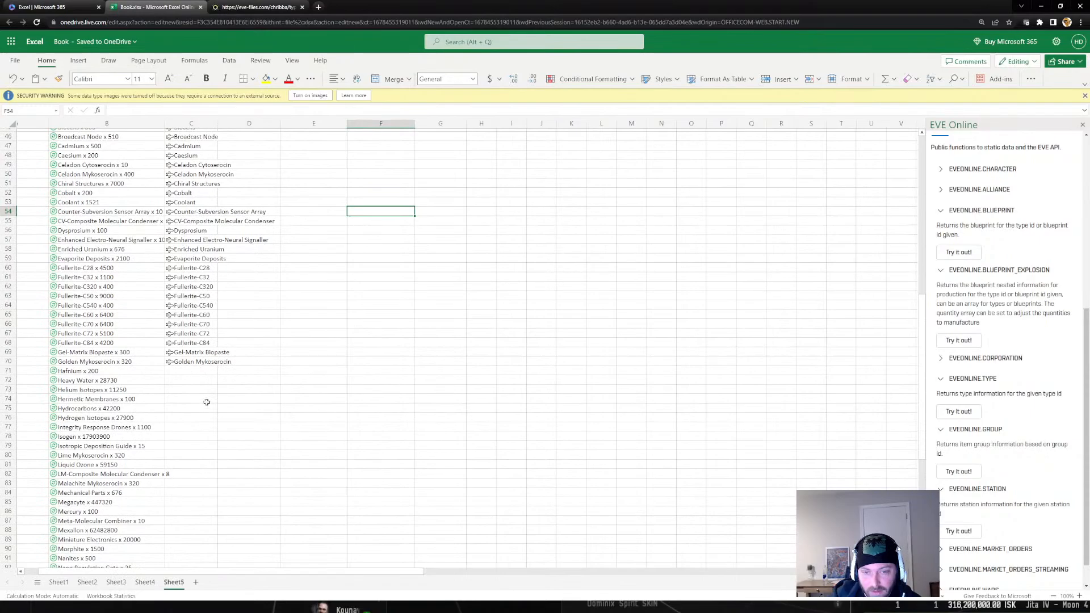
{"action": "scroll", "coordinate": [248, 354], "scroll_direction": "up", "scroll_amount": 6}
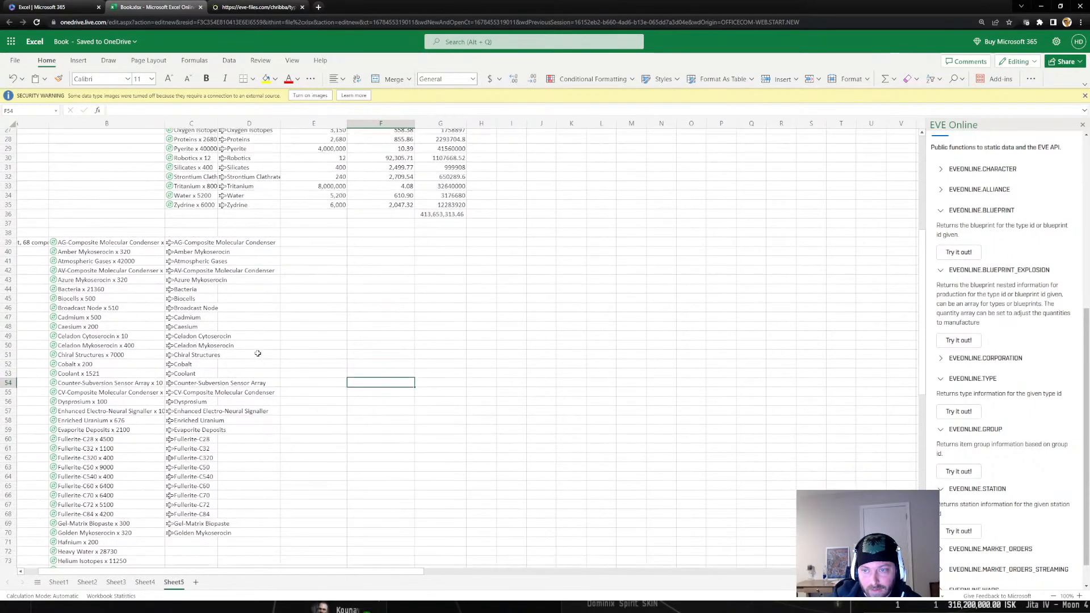
{"action": "scroll", "coordinate": [258, 353], "scroll_direction": "up", "scroll_amount": 1}
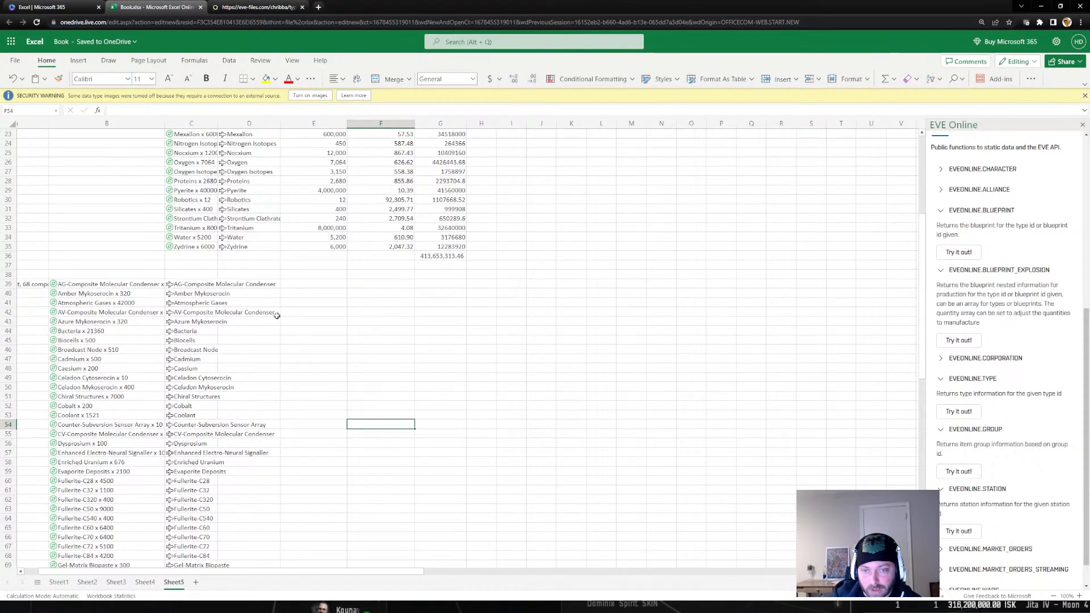
{"action": "scroll", "coordinate": [272, 311], "scroll_direction": "up", "scroll_amount": 3}
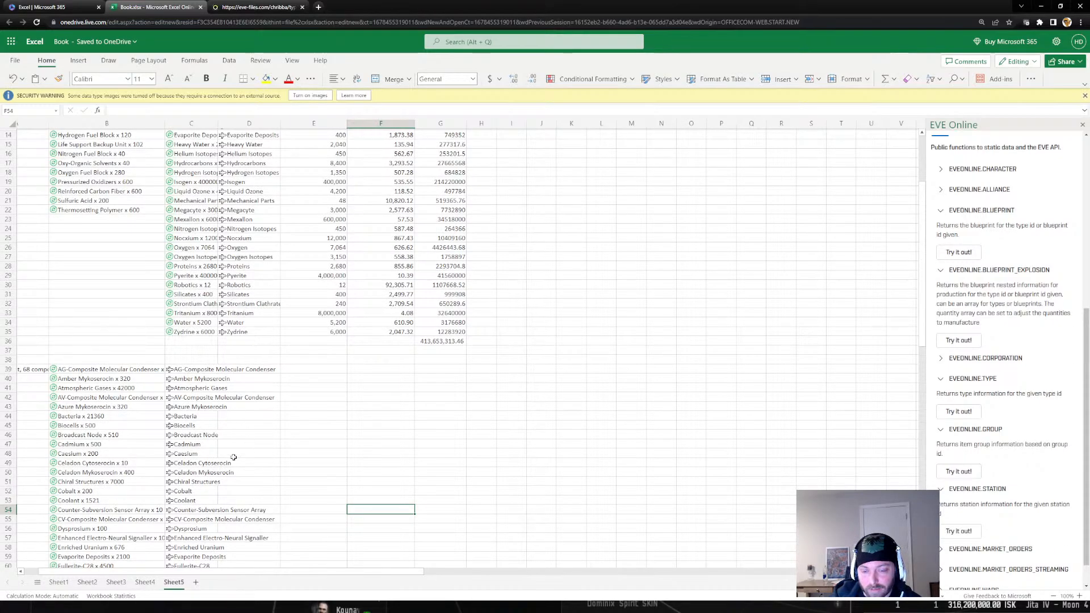
Add a new worksheet and display the EVE Online add-in's list of character functions
{"action": "left_click", "coordinate": [197, 583]}
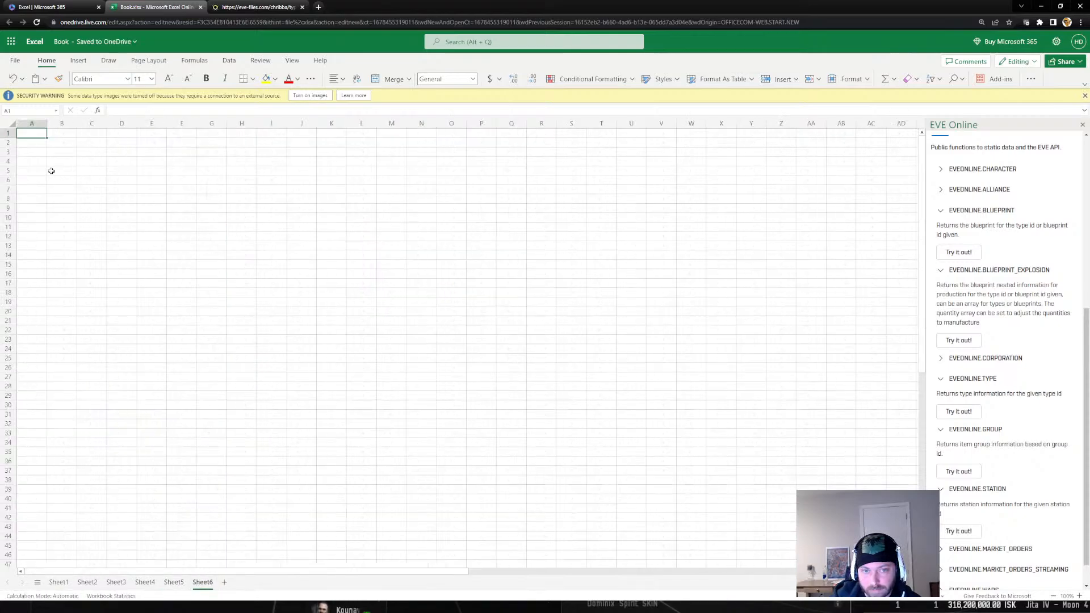
{"action": "left_click_drag", "start_coordinate": [51, 171], "coordinate": [34, 171]}
{"action": "scroll", "coordinate": [1003, 411], "scroll_direction": "up", "scroll_amount": 2}
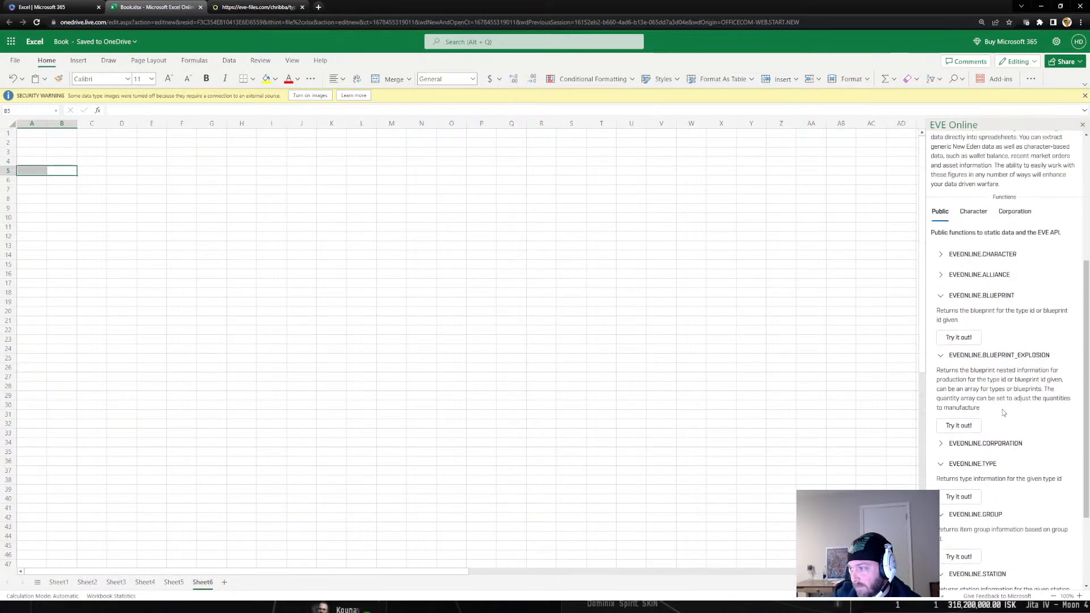
{"action": "scroll", "coordinate": [1003, 411], "scroll_direction": "down", "scroll_amount": 3}
{"action": "scroll", "coordinate": [968, 243], "scroll_direction": "up", "scroll_amount": 2}
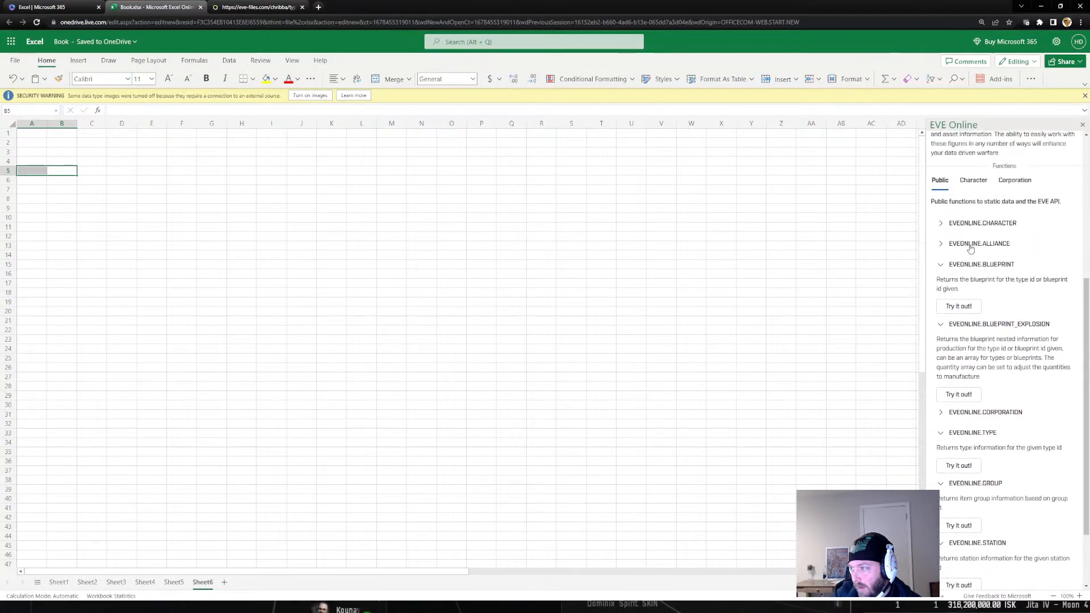
{"action": "left_click", "coordinate": [968, 181]}
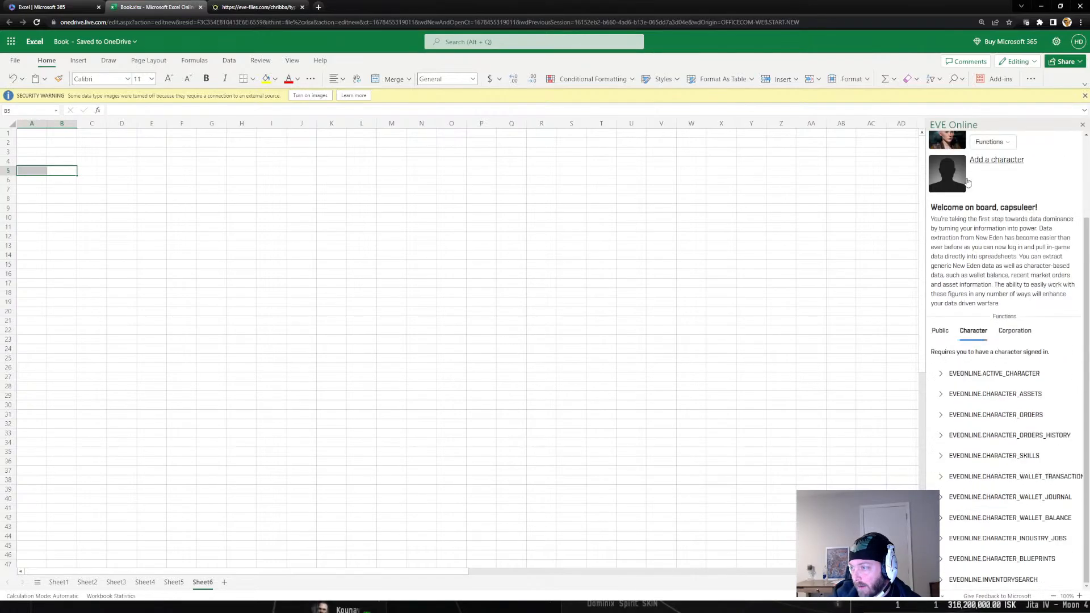
Insert the add-in's sample =EVEONLINE.CHARACTER_ASSETS() formula in A5 of the new sheet
{"action": "left_click", "coordinate": [941, 396]}
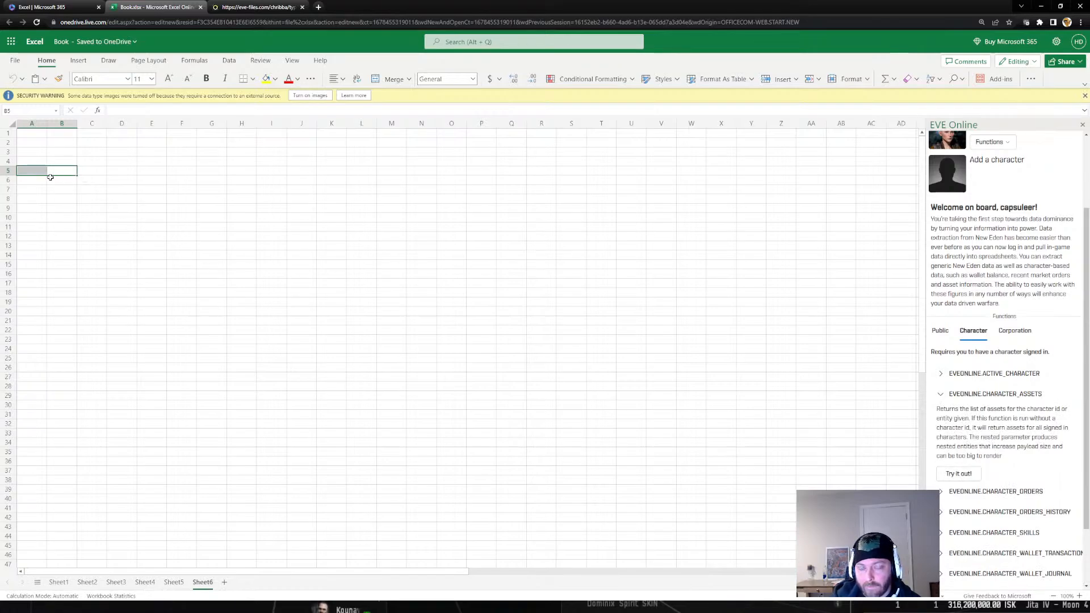
{"action": "left_click", "coordinate": [36, 168]}
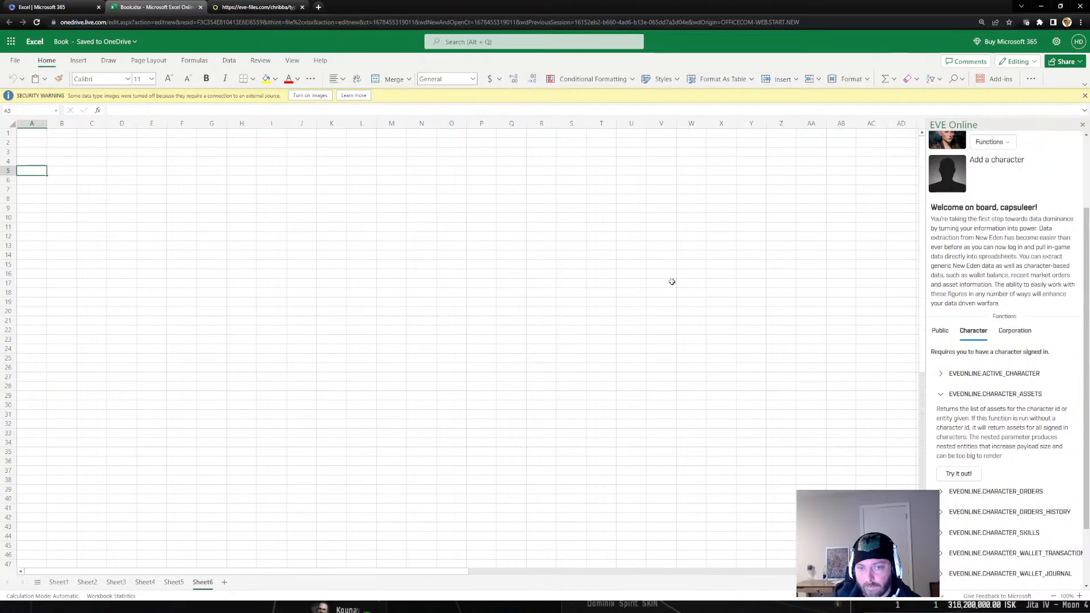
{"action": "left_click", "coordinate": [957, 475]}
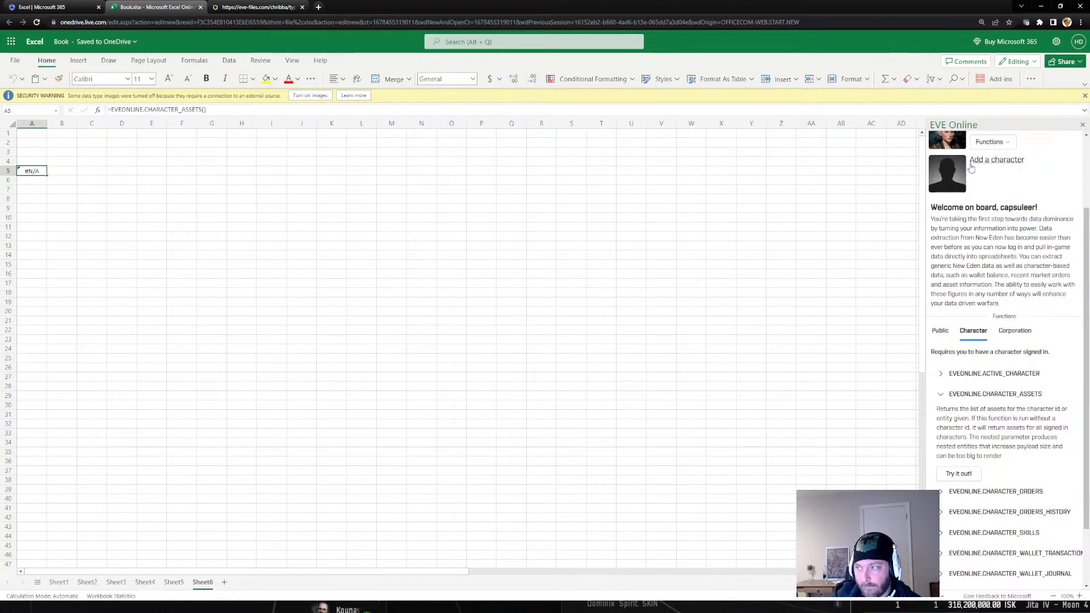
Replace the A5 formula with the signed-in character's Assets function, which passes the character ID, and check the cell
{"action": "scroll", "coordinate": [956, 215], "scroll_direction": "up", "scroll_amount": 2}
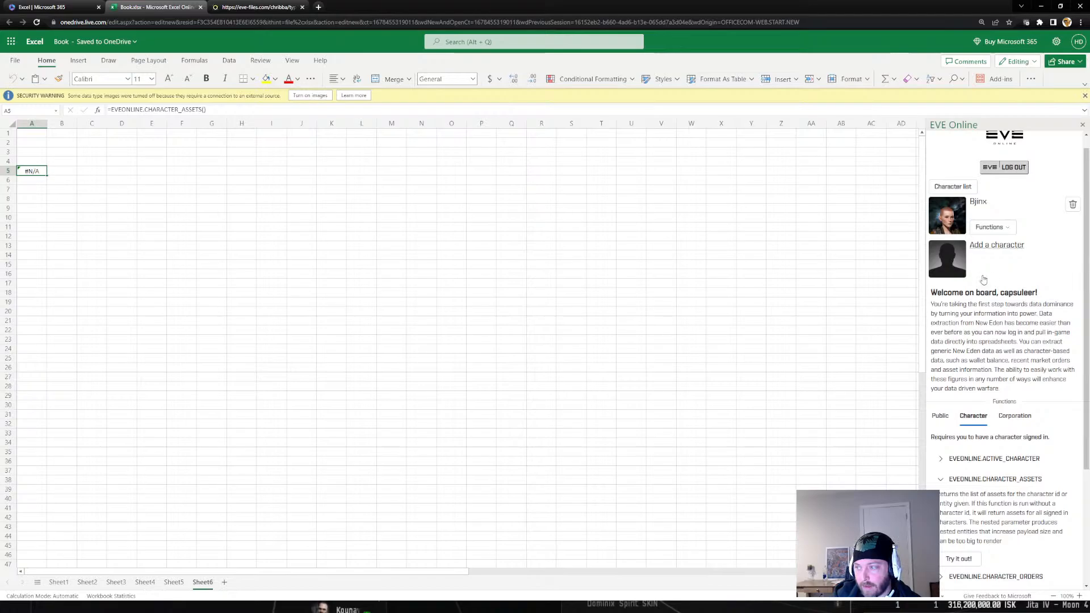
{"action": "left_click", "coordinate": [989, 228]}
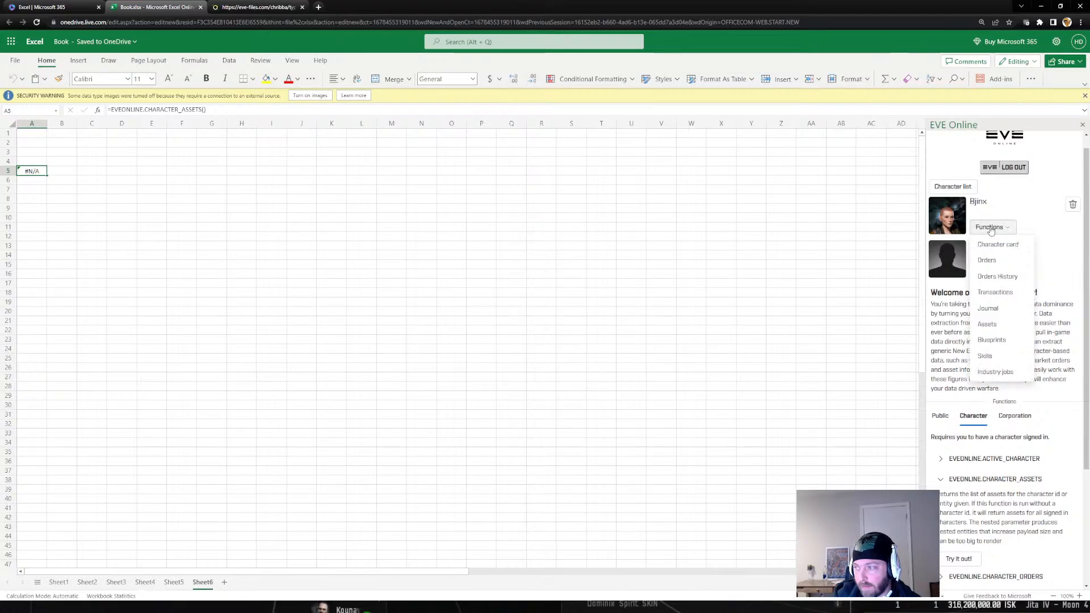
{"action": "left_click", "coordinate": [987, 324]}
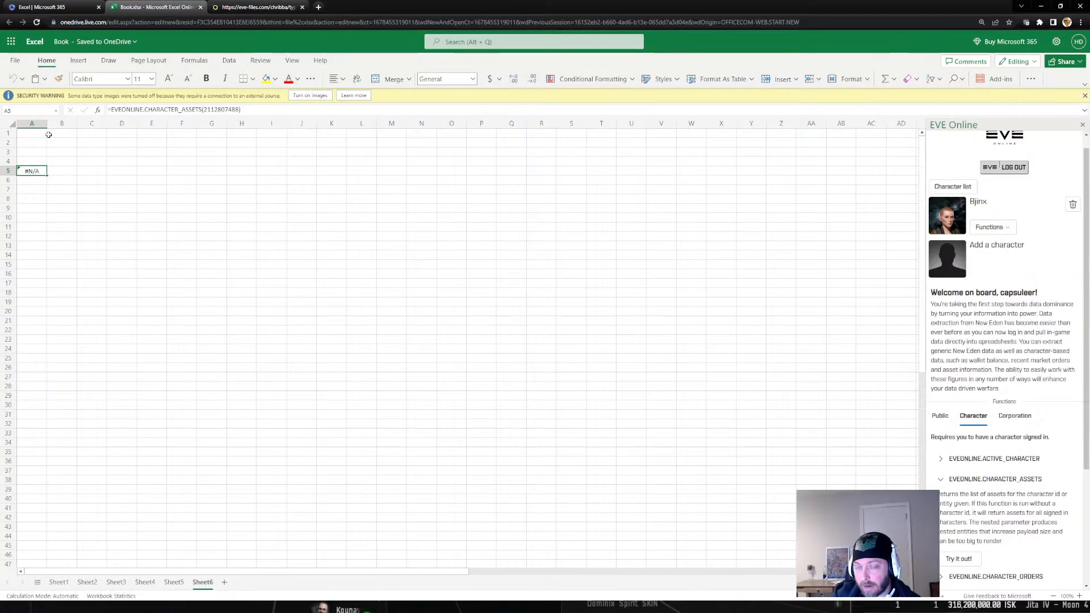
{"action": "left_click", "coordinate": [63, 178]}
{"action": "left_click", "coordinate": [37, 172]}
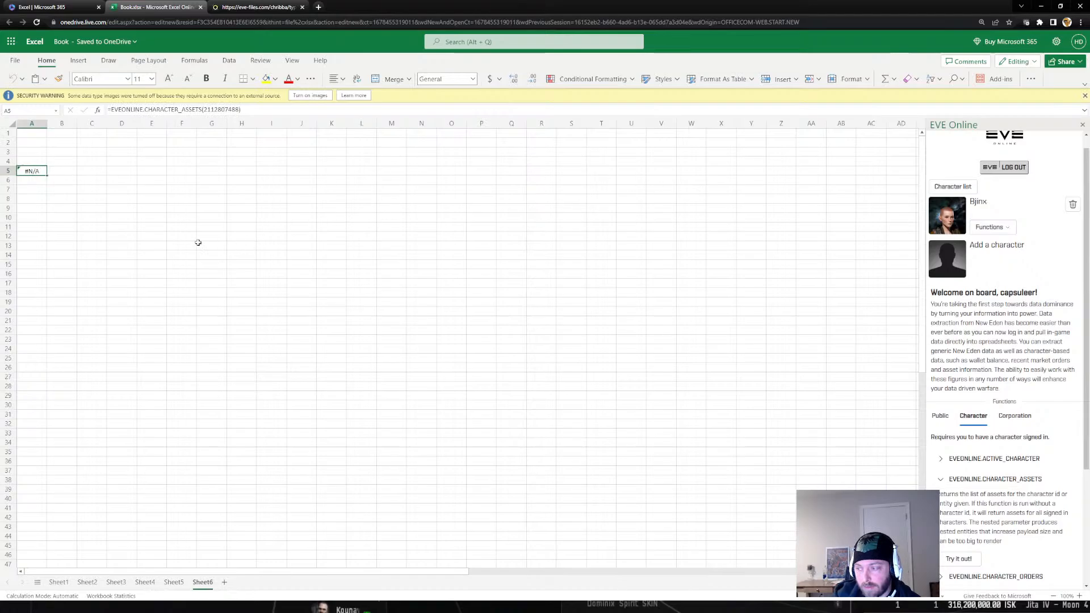
{"action": "left_click", "coordinate": [58, 205]}
{"action": "left_click", "coordinate": [35, 181]}
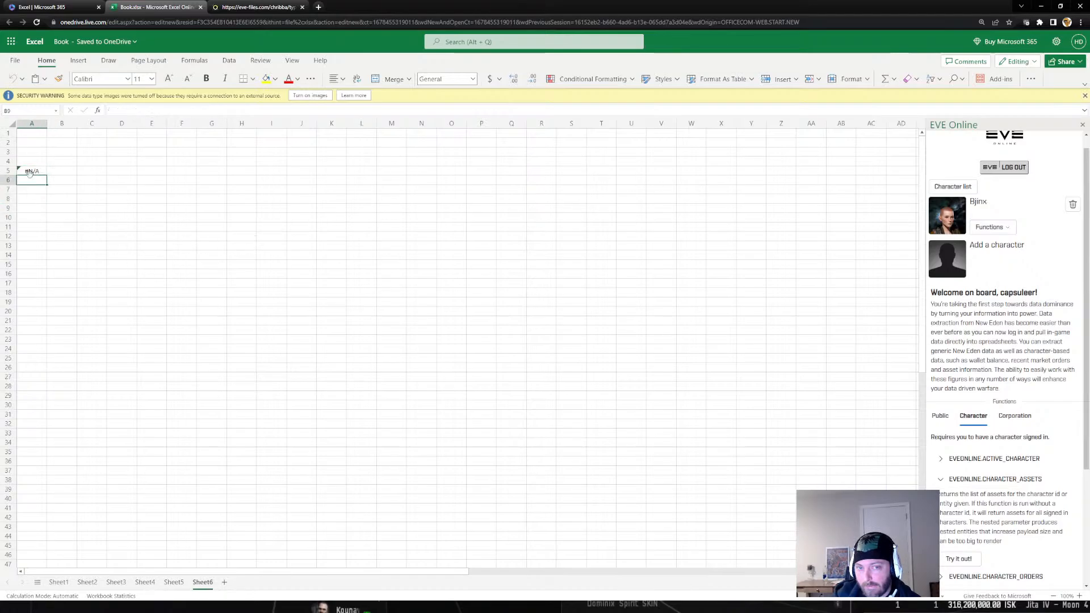
Insert the add-in's sample =EVEONLINE.CHARACTER_ASSETS() formula in B10
{"action": "left_click", "coordinate": [32, 171], "text": "ctrl"}
{"action": "left_click", "coordinate": [36, 188], "text": "ctrl"}
{"action": "left_click", "coordinate": [34, 179], "text": "ctrl"}
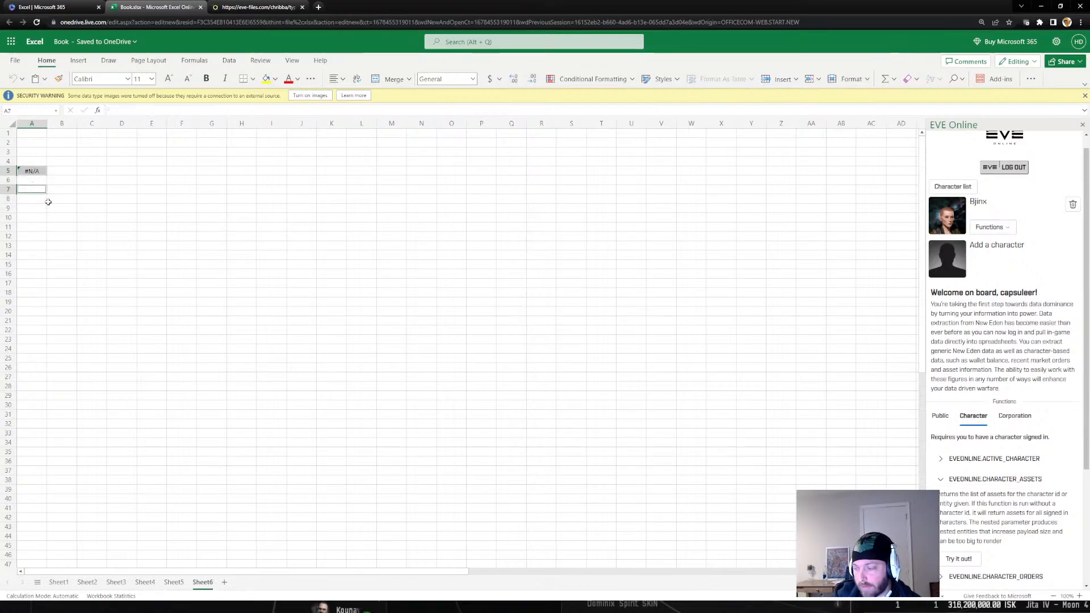
{"action": "left_click", "coordinate": [62, 217]}
{"action": "left_click", "coordinate": [952, 560]}
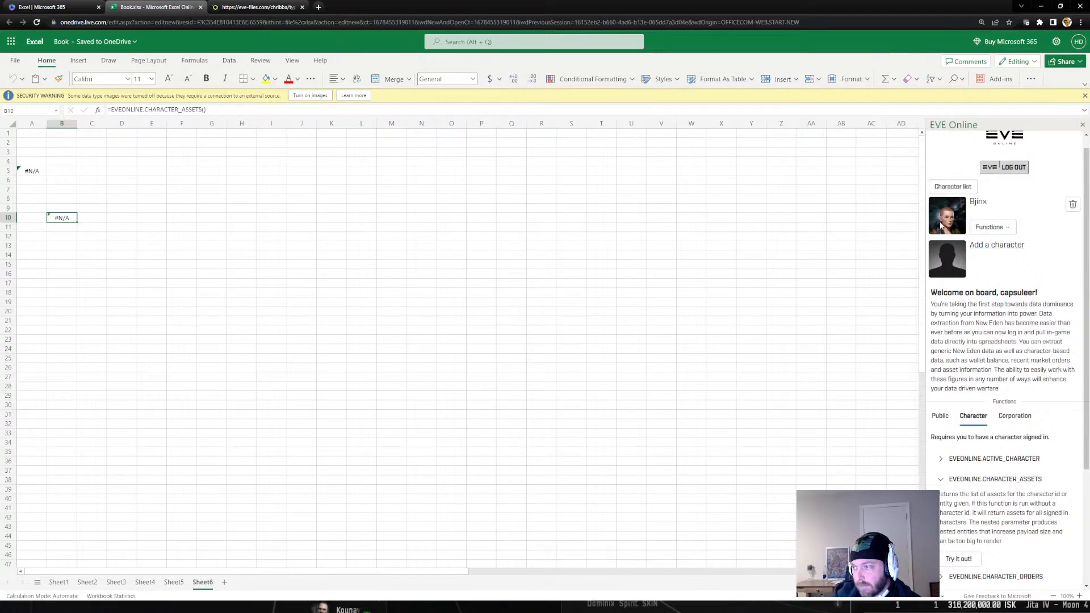
Replace the B10 formula with the add-in's sample =EVEONLINE.CHARACTER_BLUEPRINTS() function
{"action": "scroll", "coordinate": [989, 340], "scroll_direction": "down", "scroll_amount": 3}
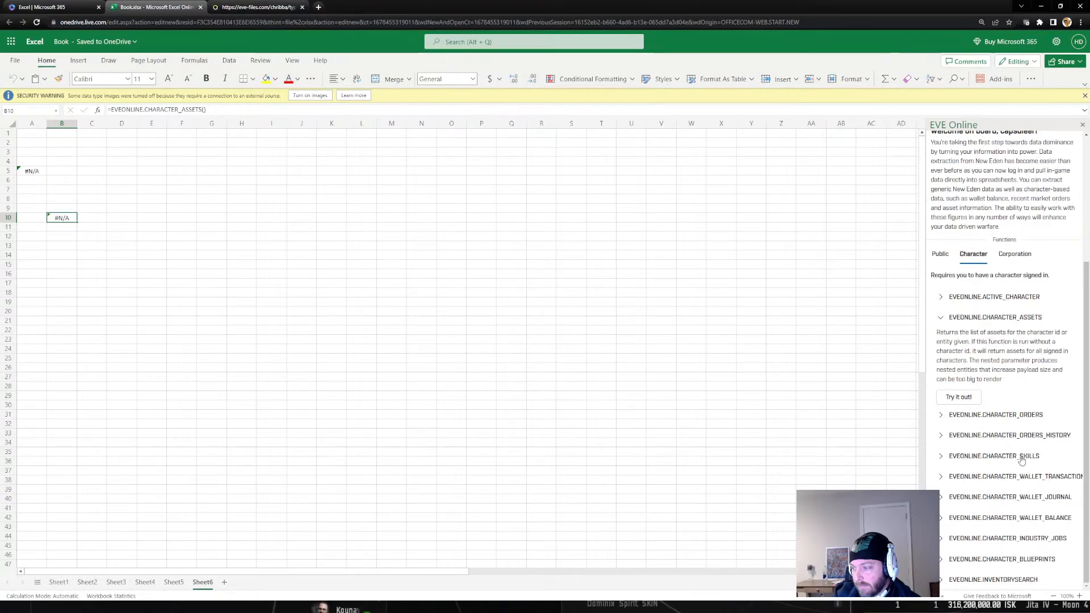
{"action": "left_click", "coordinate": [993, 559]}
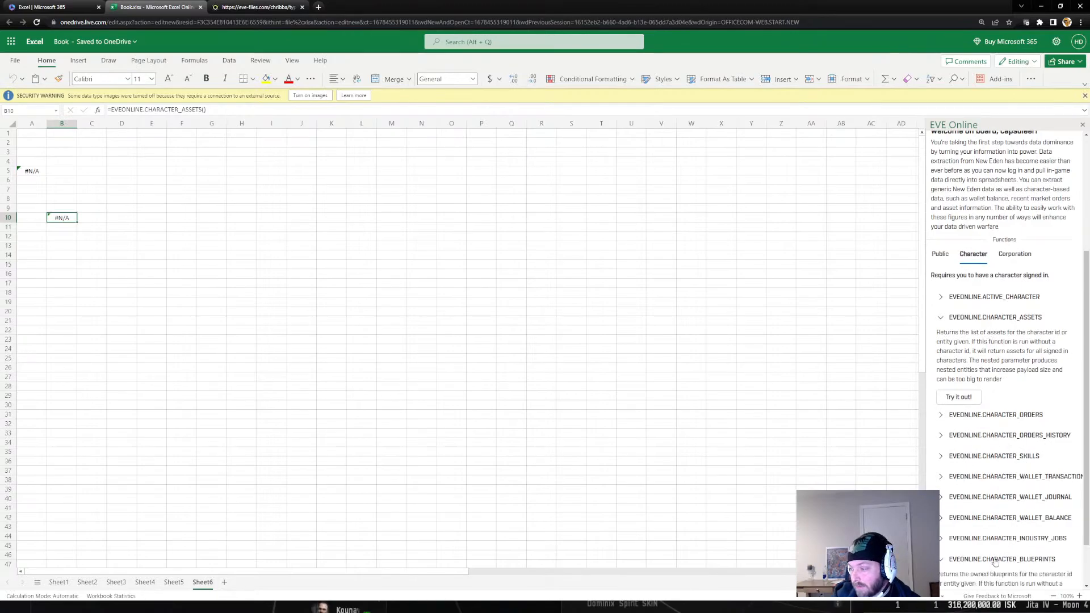
{"action": "scroll", "coordinate": [976, 562], "scroll_direction": "down", "scroll_amount": 1}
{"action": "left_click", "coordinate": [959, 562]}
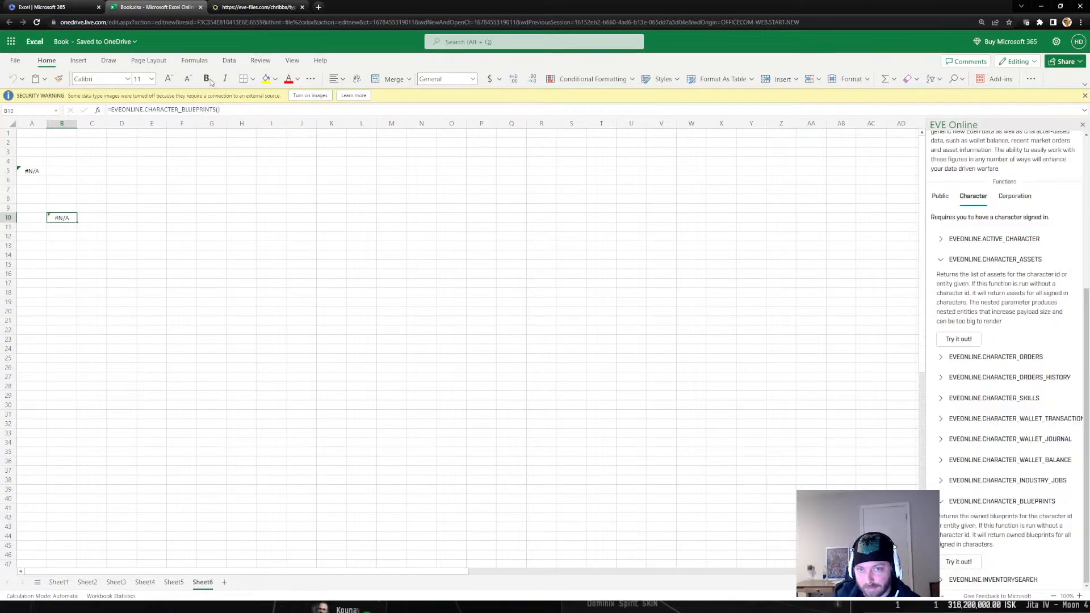
Replace the B10 formula with the signed-in character's Orders function, and try the character's Skills function in the same cell
{"action": "scroll", "coordinate": [1018, 249], "scroll_direction": "up", "scroll_amount": 3}
{"action": "scroll", "coordinate": [1019, 250], "scroll_direction": "up", "scroll_amount": 2}
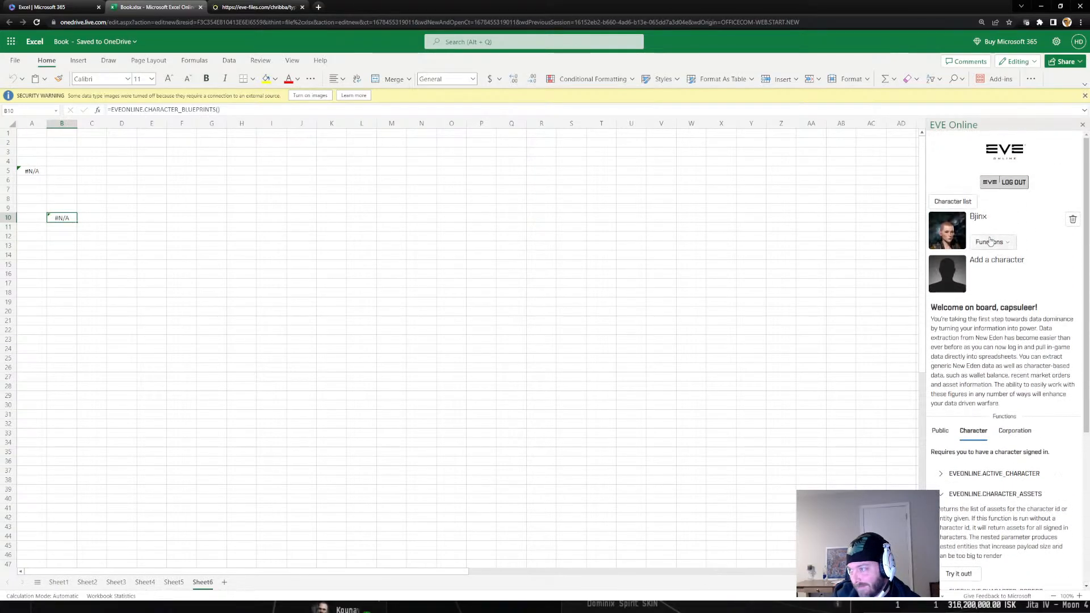
{"action": "left_click", "coordinate": [989, 241]}
{"action": "left_click", "coordinate": [1001, 277]}
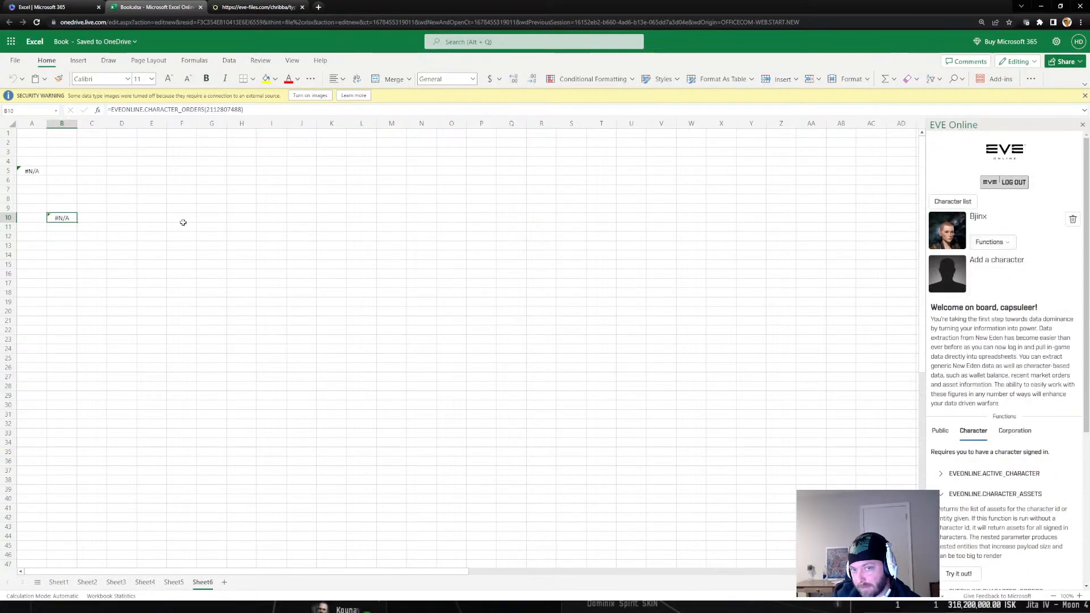
{"action": "left_click", "coordinate": [989, 242]}
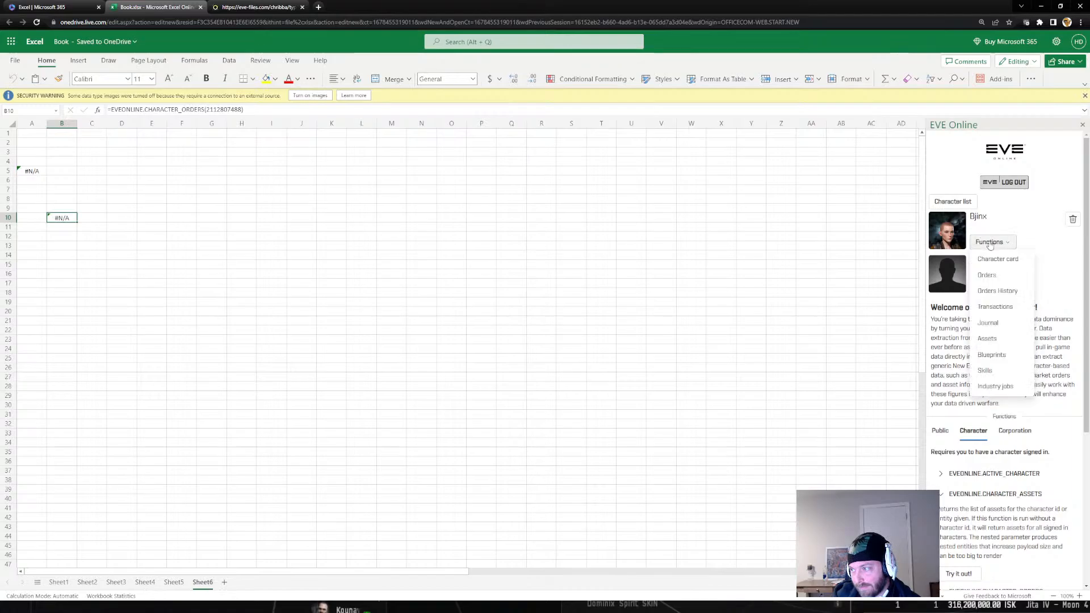
{"action": "left_click", "coordinate": [996, 370]}
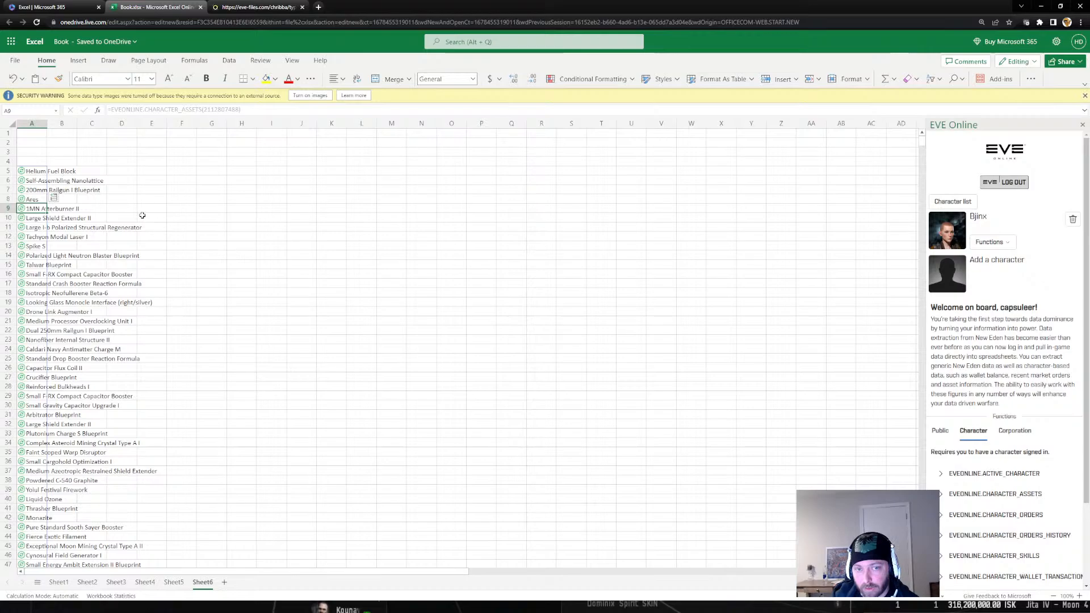
Insert the signed-in character's Assets function in G5, beside the existing asset list
{"action": "left_click", "coordinate": [130, 196]}
{"action": "left_click", "coordinate": [158, 168]}
{"action": "left_click", "coordinate": [192, 172]}
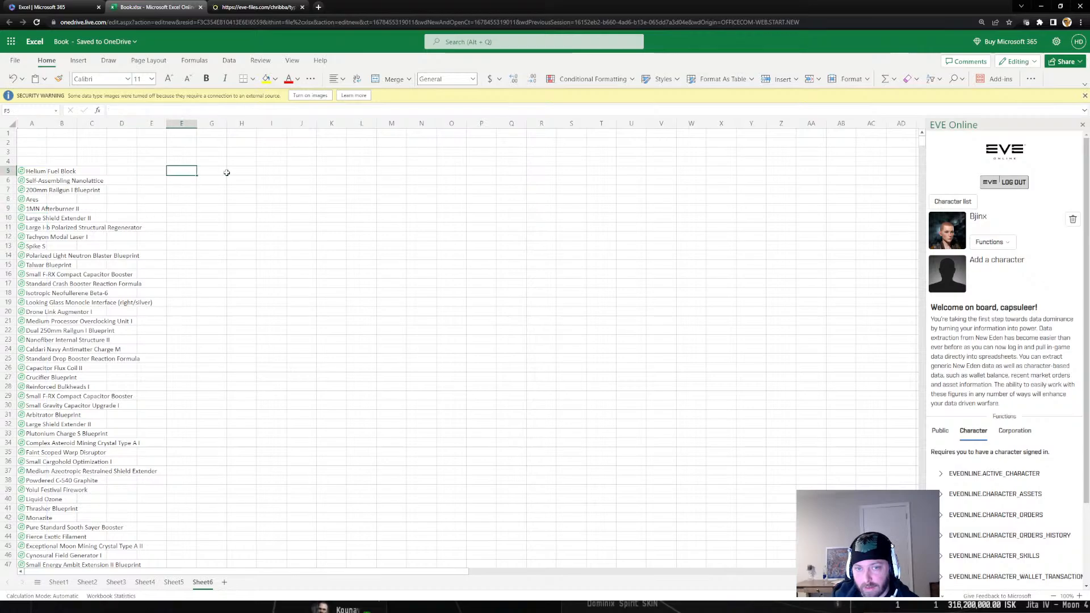
{"action": "left_click", "coordinate": [208, 167]}
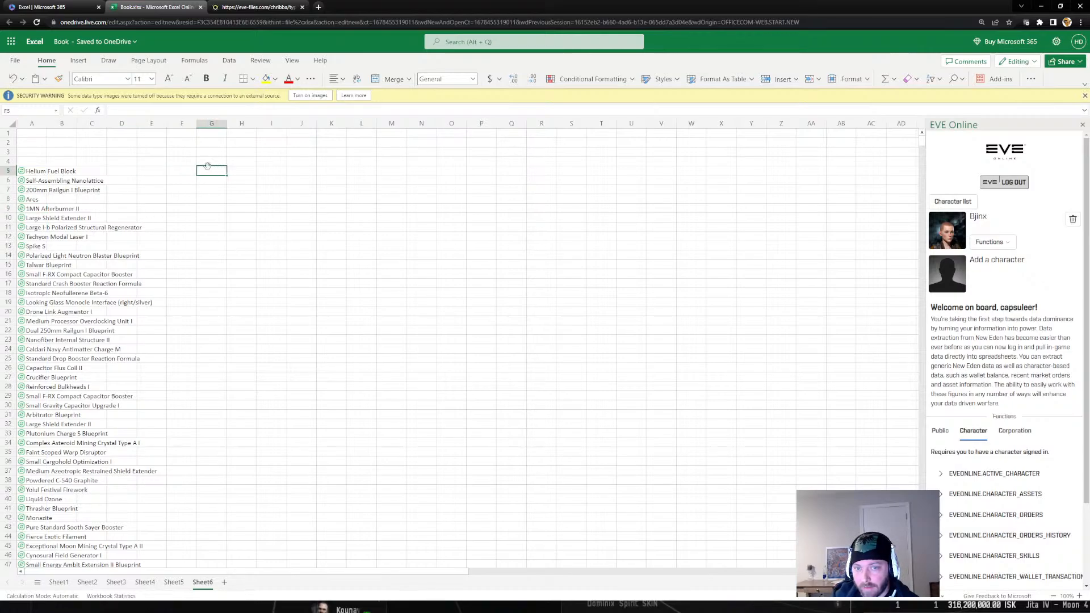
{"action": "left_click", "coordinate": [1008, 247]}
{"action": "left_click", "coordinate": [1004, 349]}
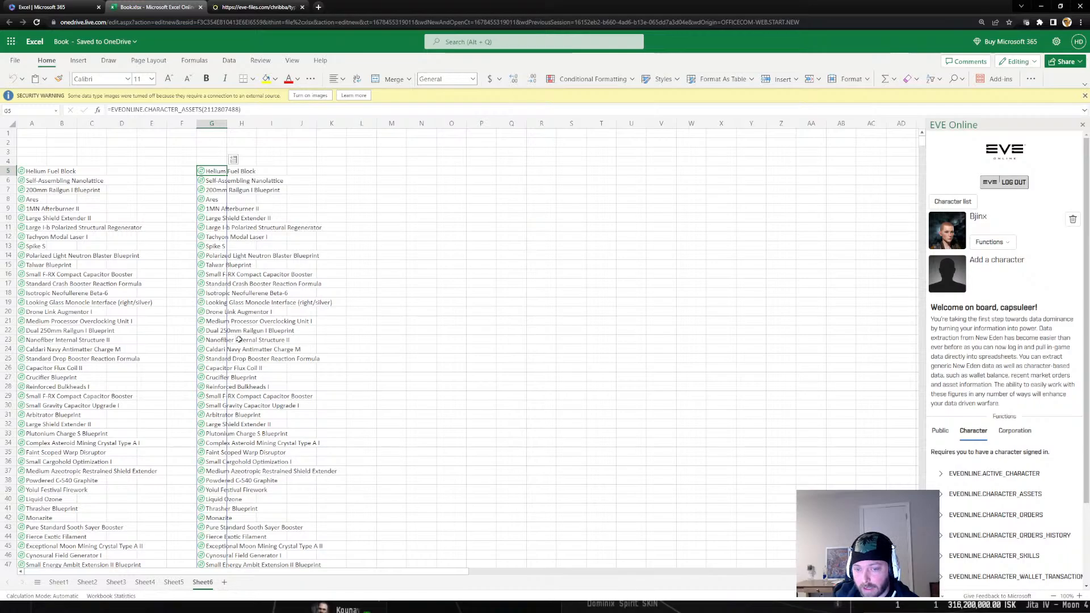
Look through the asset list and extract the location and quantity fields of the G5 asset into H5 and I5
{"action": "scroll", "coordinate": [239, 339], "scroll_direction": "down", "scroll_amount": 6}
{"action": "scroll", "coordinate": [223, 370], "scroll_direction": "up", "scroll_amount": 2}
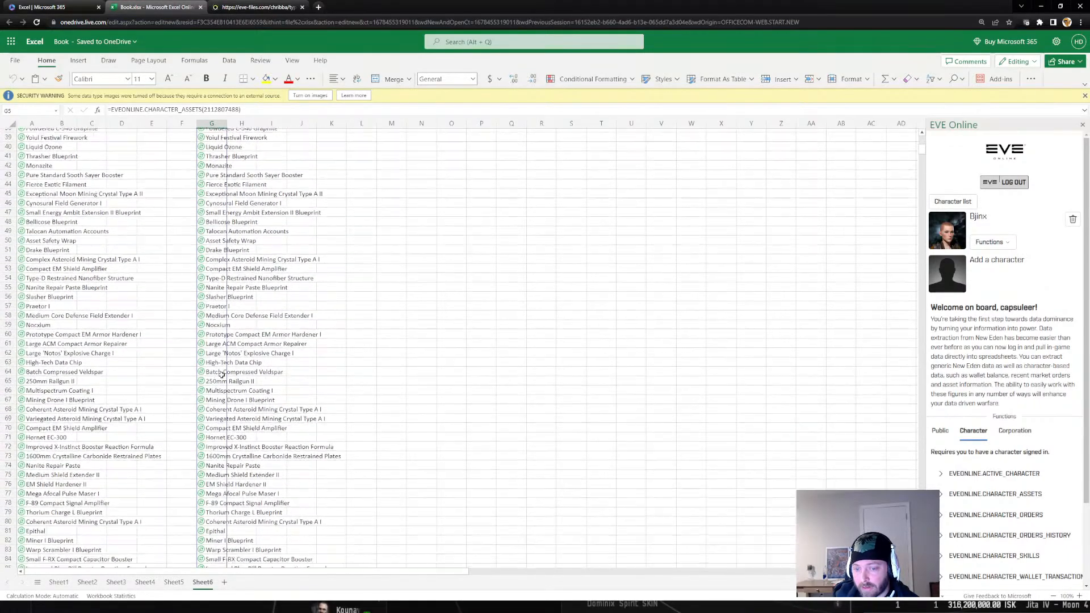
{"action": "scroll", "coordinate": [222, 375], "scroll_direction": "up", "scroll_amount": 2}
{"action": "scroll", "coordinate": [222, 376], "scroll_direction": "up", "scroll_amount": 6}
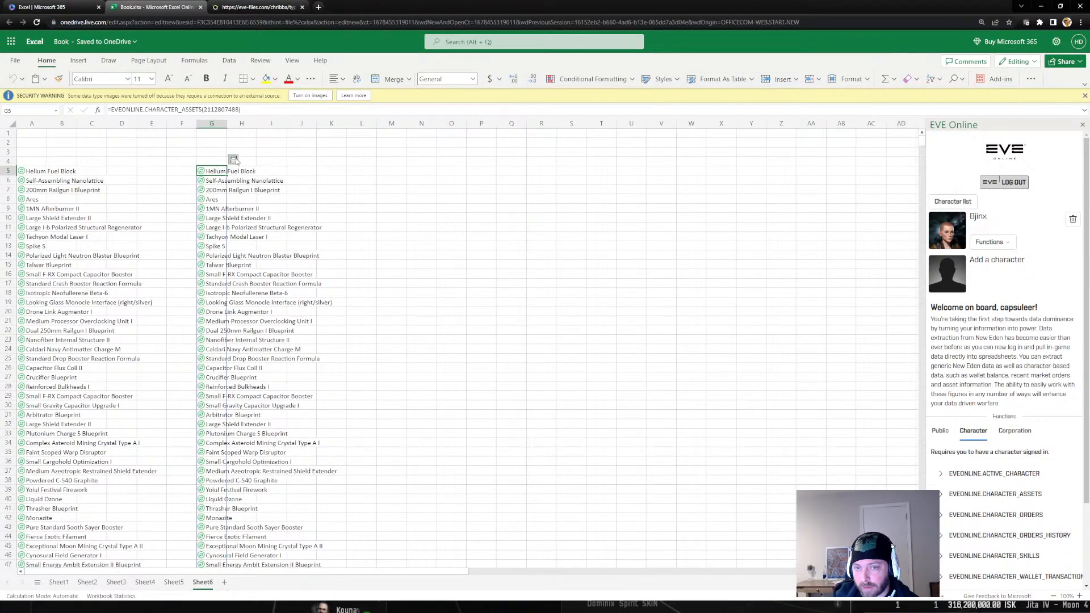
{"action": "left_click", "coordinate": [233, 160]}
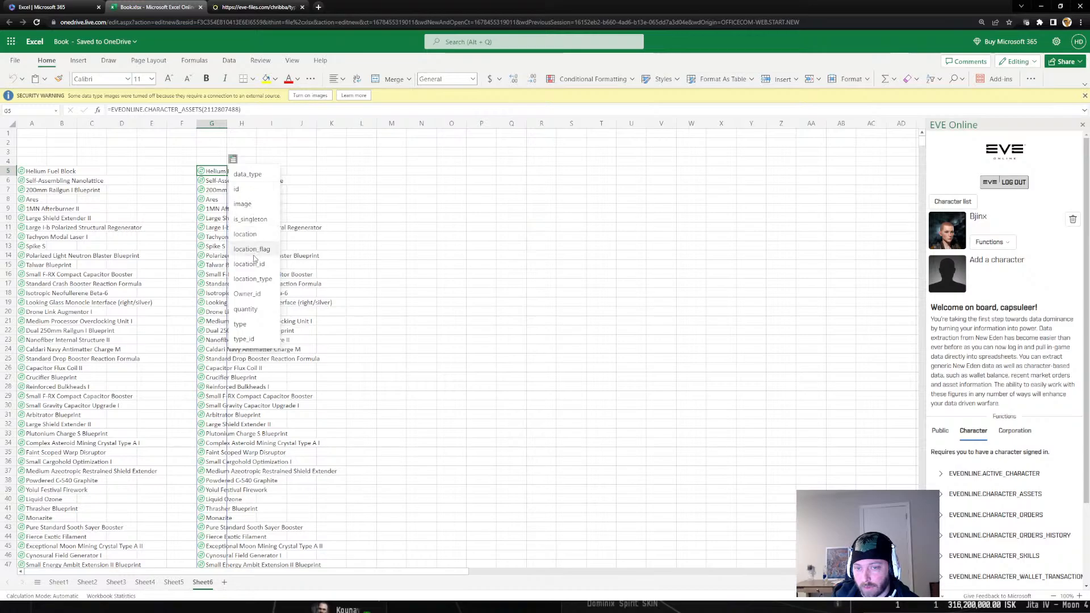
{"action": "left_click", "coordinate": [251, 233]}
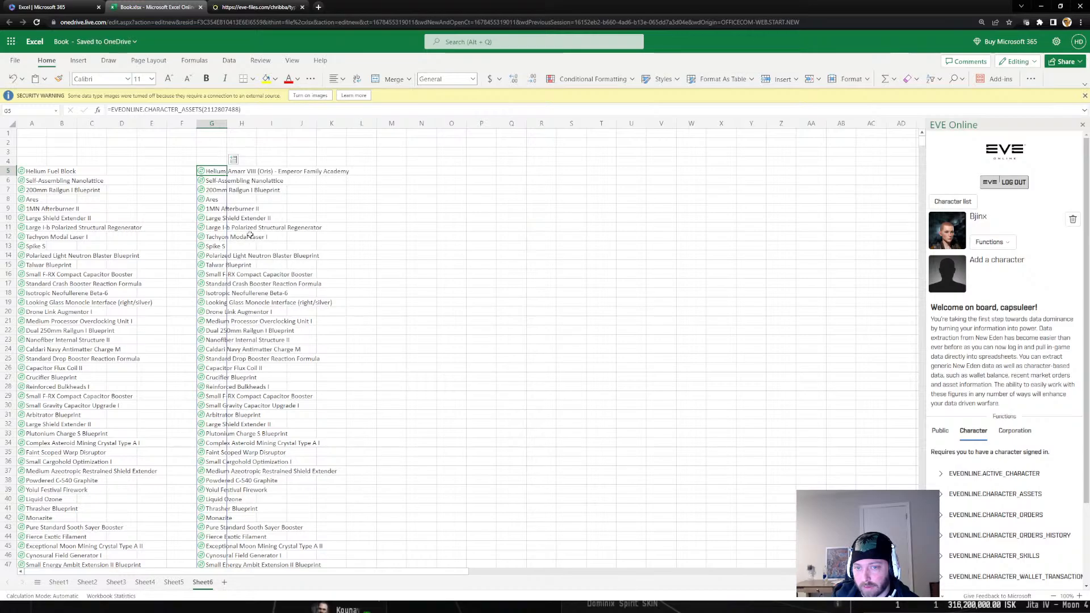
{"action": "left_click", "coordinate": [234, 160]}
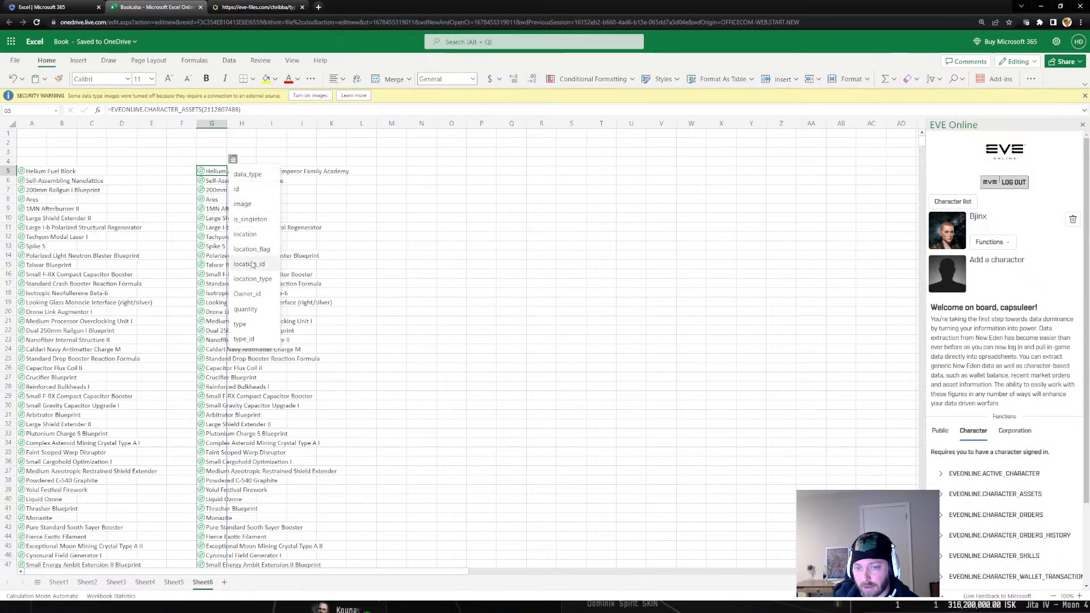
{"action": "left_click", "coordinate": [245, 310]}
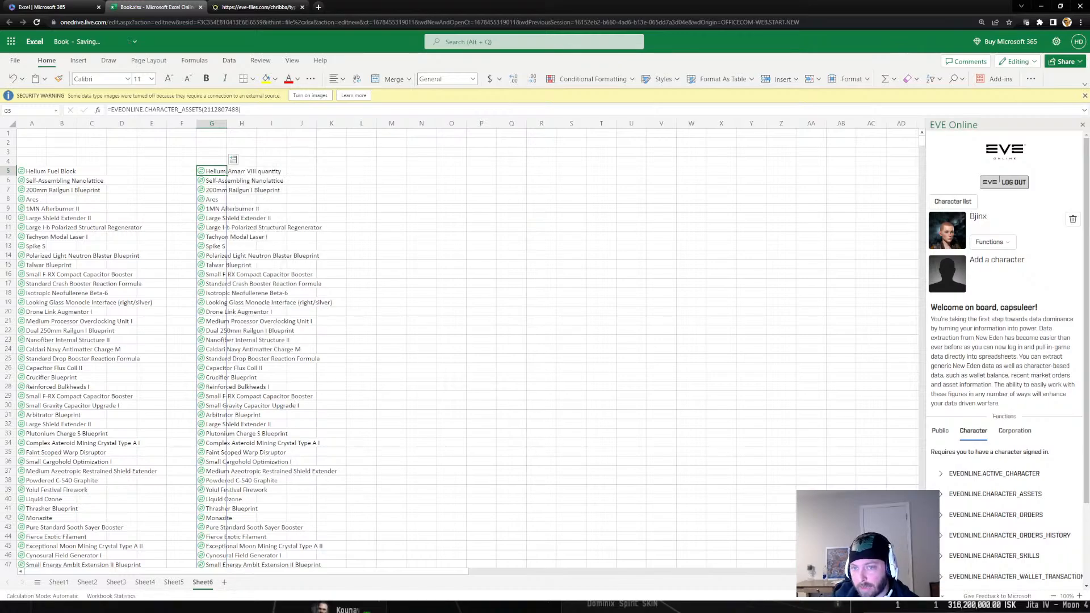
Extract the image field of the G5 asset into J5 and widen column J
{"action": "left_click", "coordinate": [234, 161]}
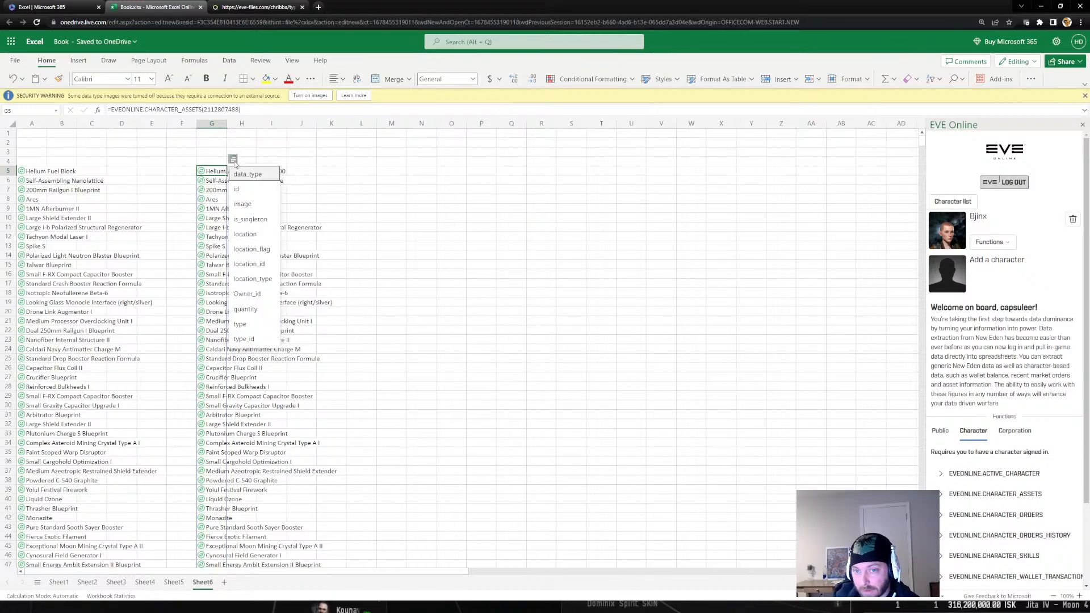
{"action": "left_click", "coordinate": [247, 209]}
{"action": "left_click", "coordinate": [303, 166]}
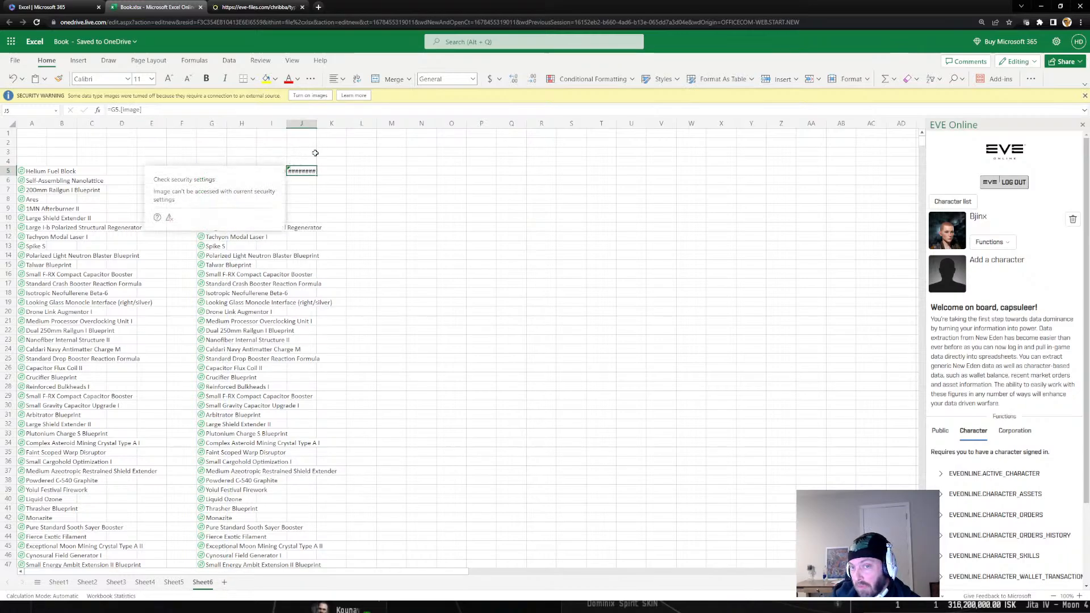
{"action": "left_click_drag", "start_coordinate": [316, 123], "coordinate": [386, 123]}
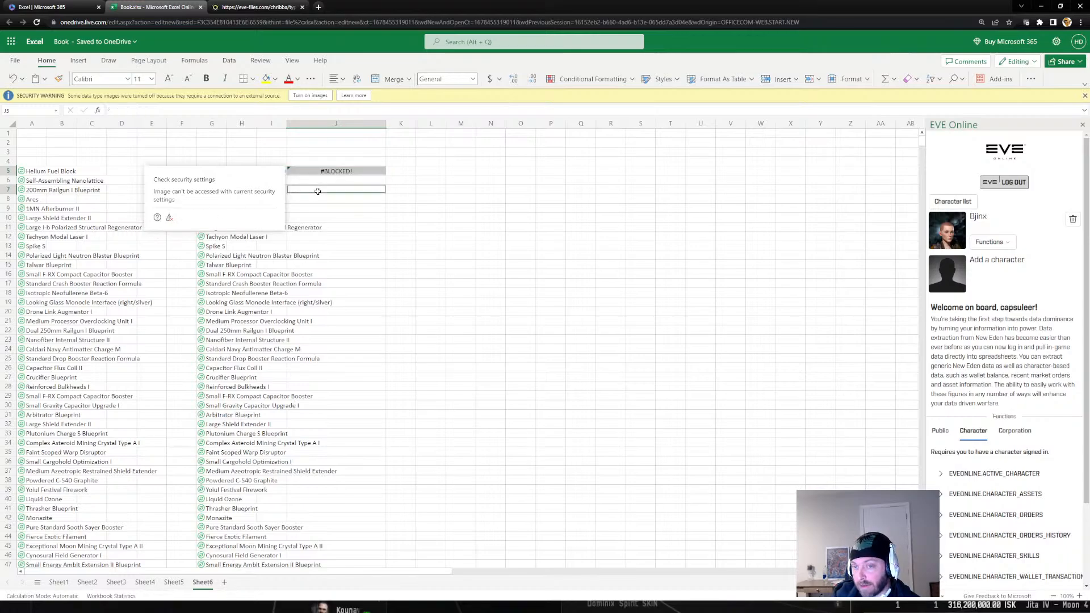
Extract the id field of the G5 asset into K5 and widen column K
{"action": "left_click", "coordinate": [215, 172]}
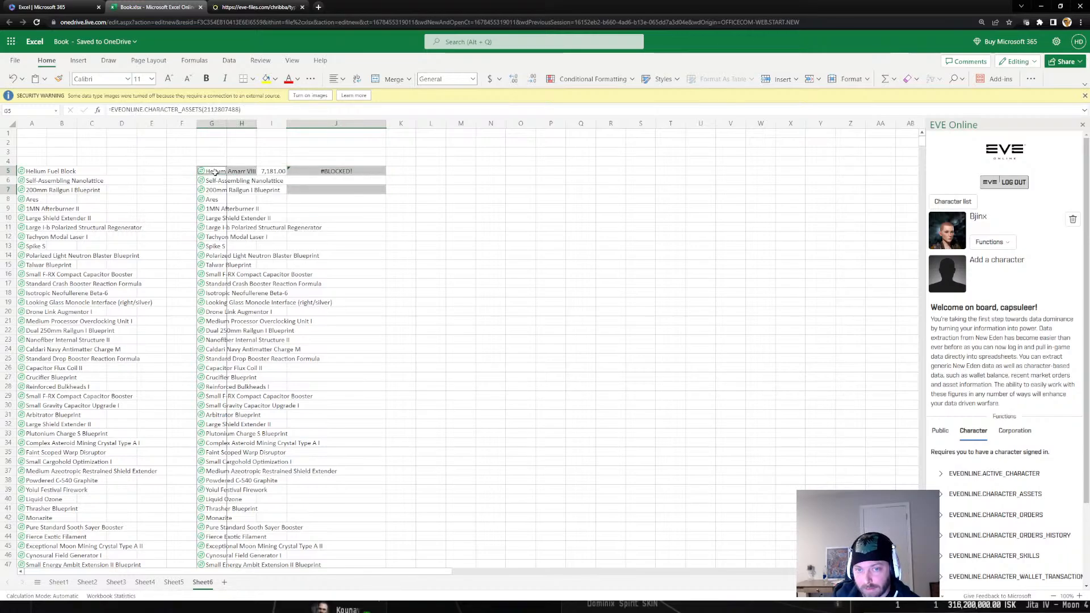
{"action": "left_click", "coordinate": [232, 160]}
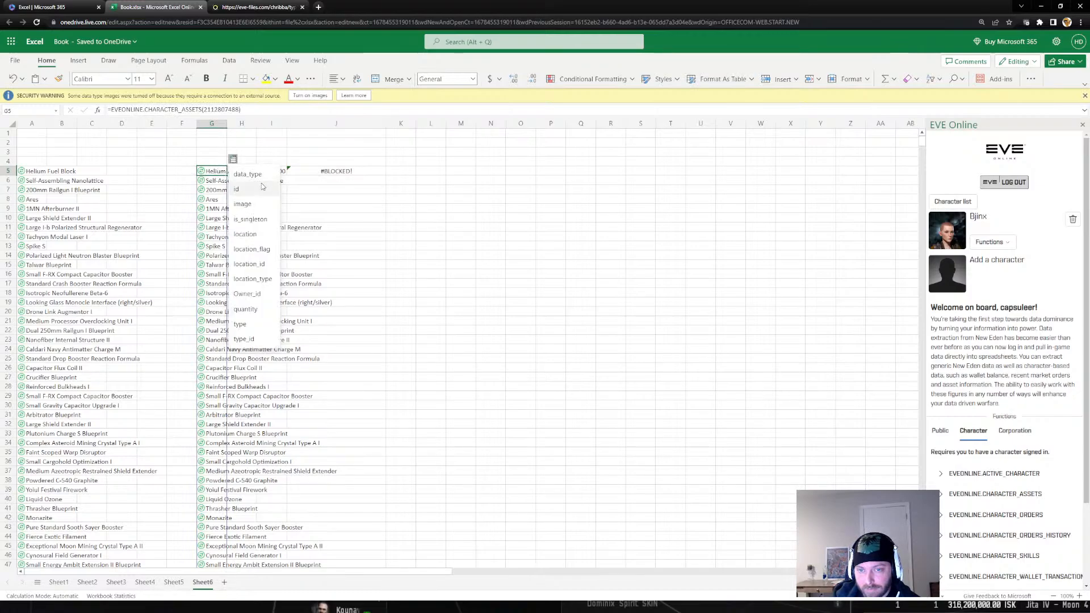
{"action": "left_click", "coordinate": [261, 189]}
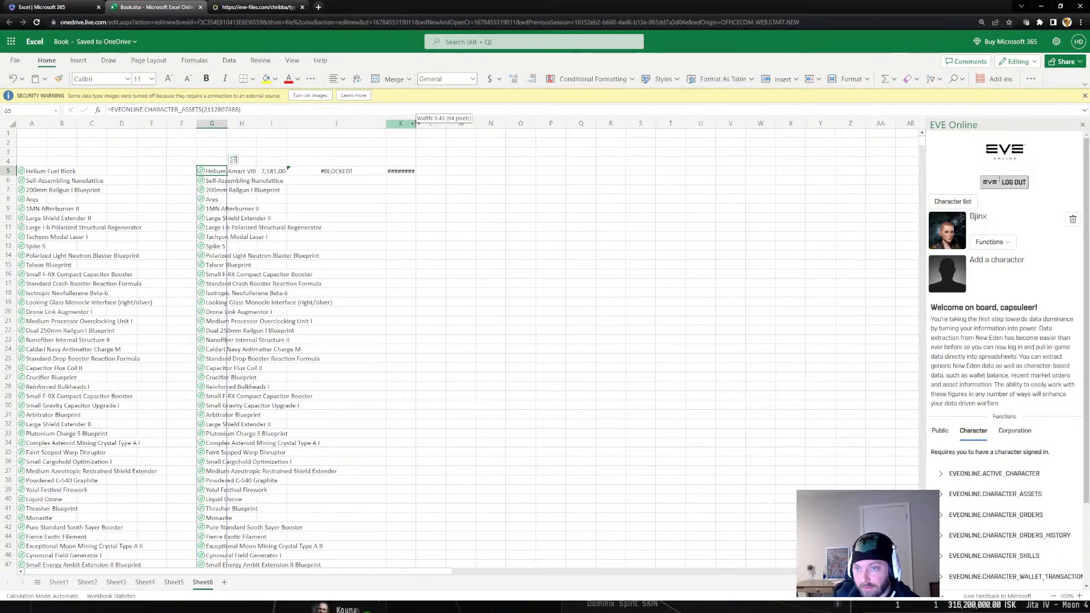
{"action": "left_click_drag", "start_coordinate": [415, 123], "coordinate": [454, 124]}
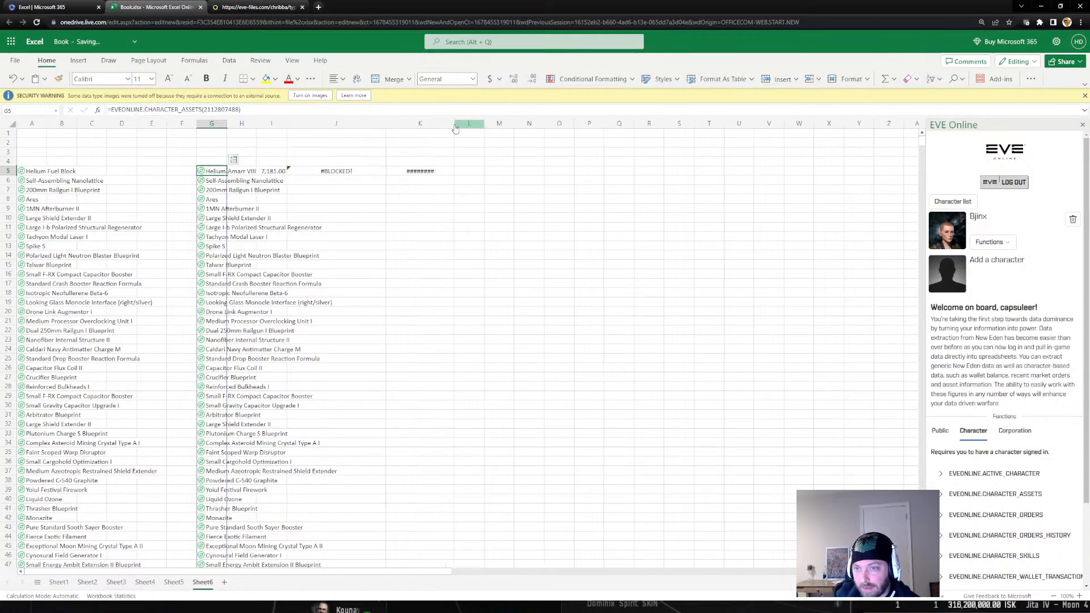
Extract the type and type_id fields of the G5 asset into L5 and M5
{"action": "left_click", "coordinate": [233, 160]}
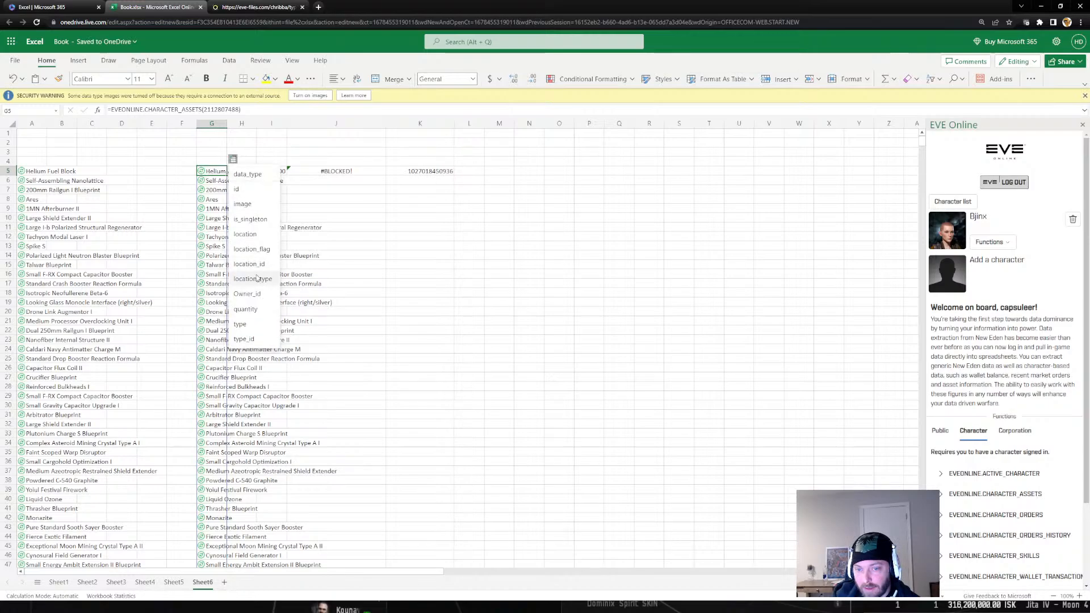
{"action": "left_click", "coordinate": [250, 328]}
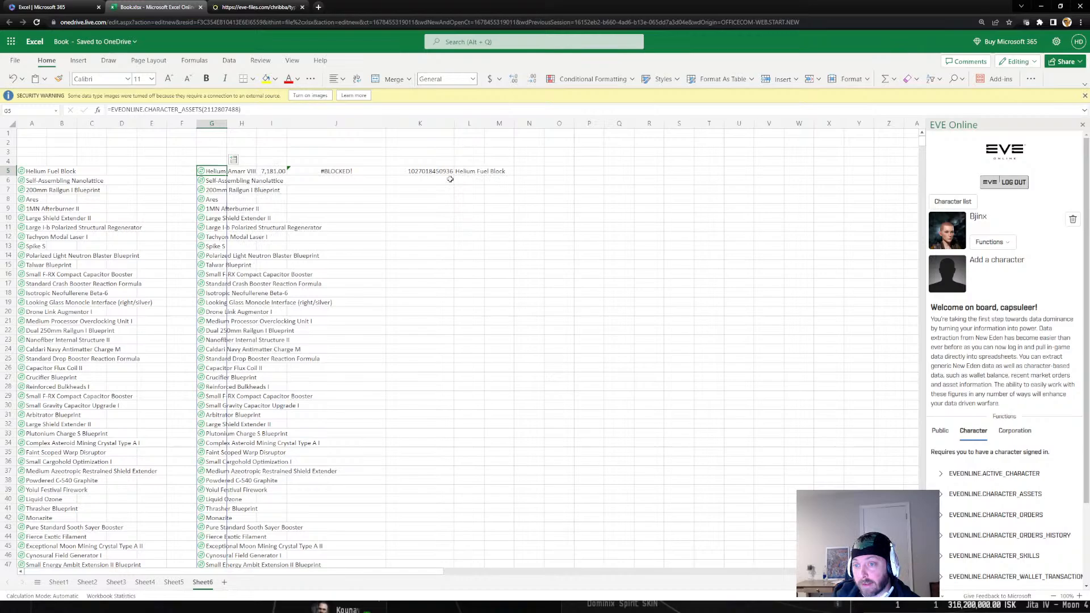
{"action": "left_click", "coordinate": [234, 160]}
{"action": "left_click", "coordinate": [250, 340]}
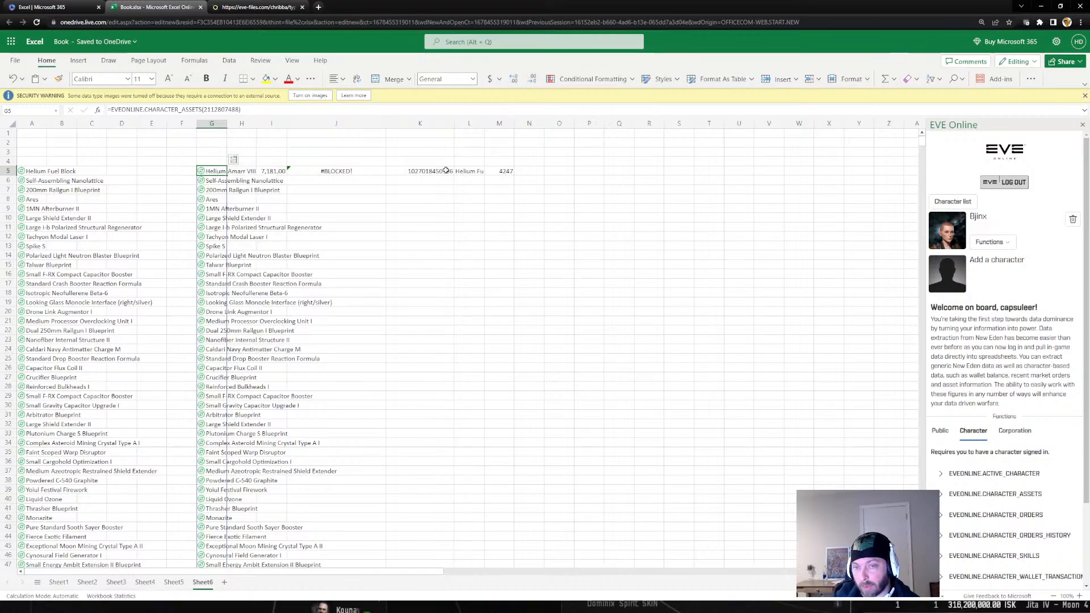
Extract the location_flag and location_id fields of the G5 asset into N5 and O5, and widen column H to fit the location name
{"action": "left_click", "coordinate": [234, 161]}
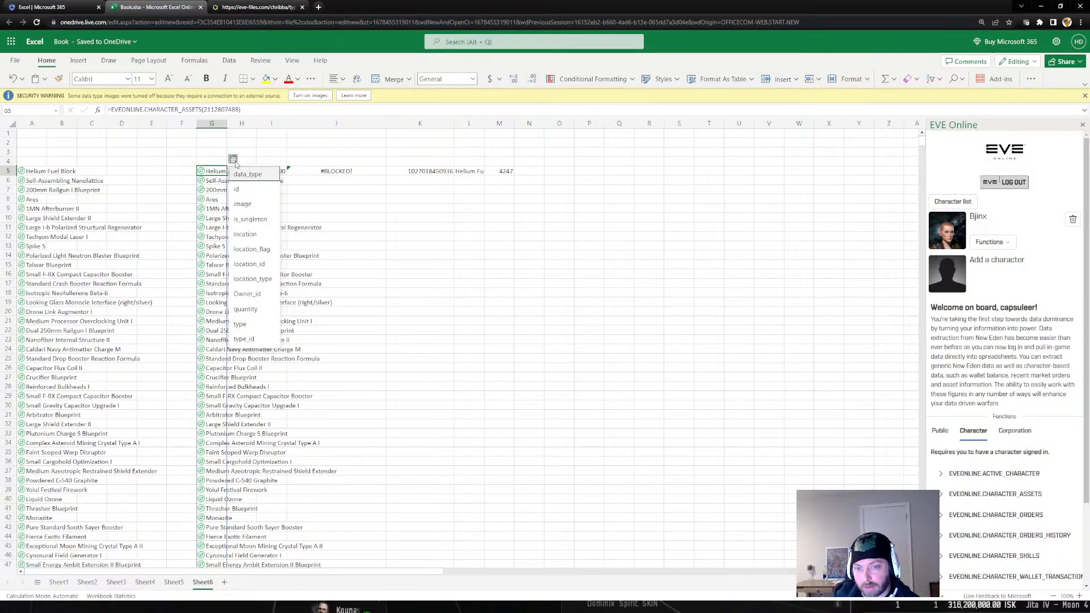
{"action": "left_click", "coordinate": [255, 254]}
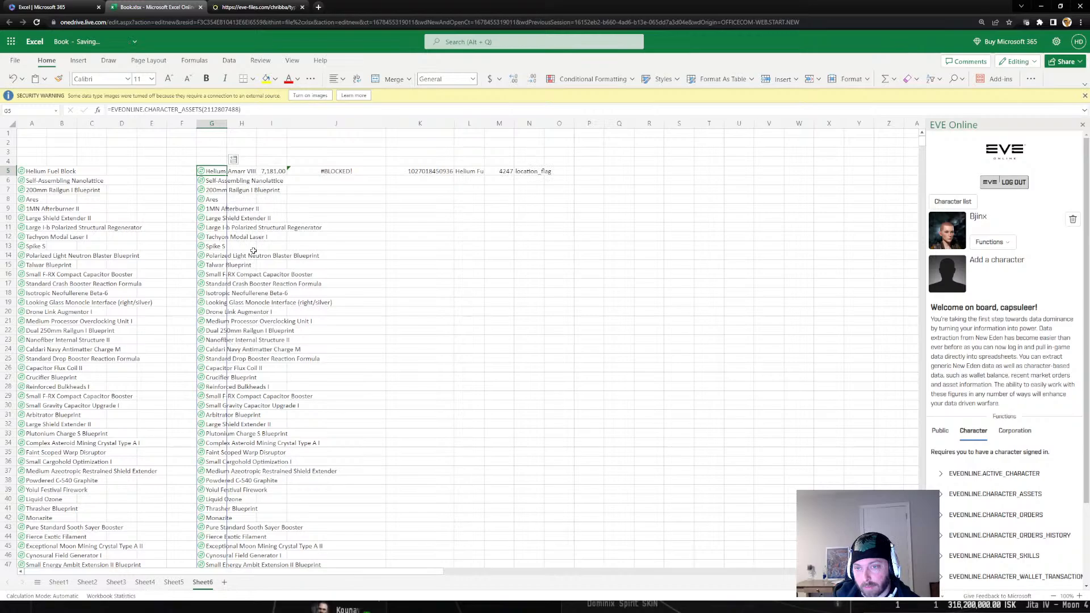
{"action": "left_click", "coordinate": [235, 161]}
{"action": "left_click", "coordinate": [258, 266]}
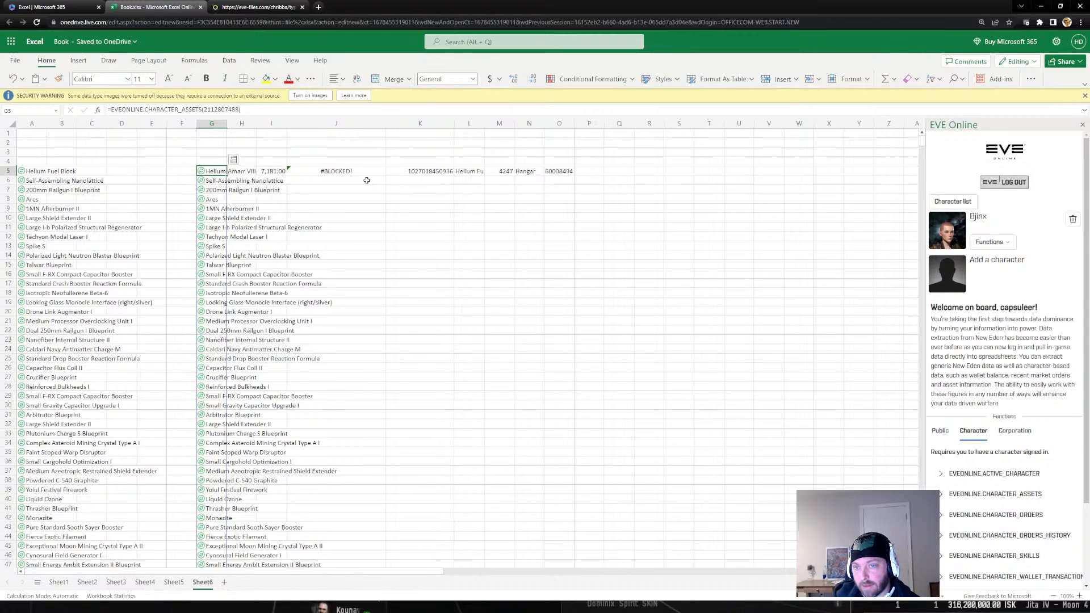
{"action": "left_click_drag", "start_coordinate": [257, 123], "coordinate": [417, 123]}
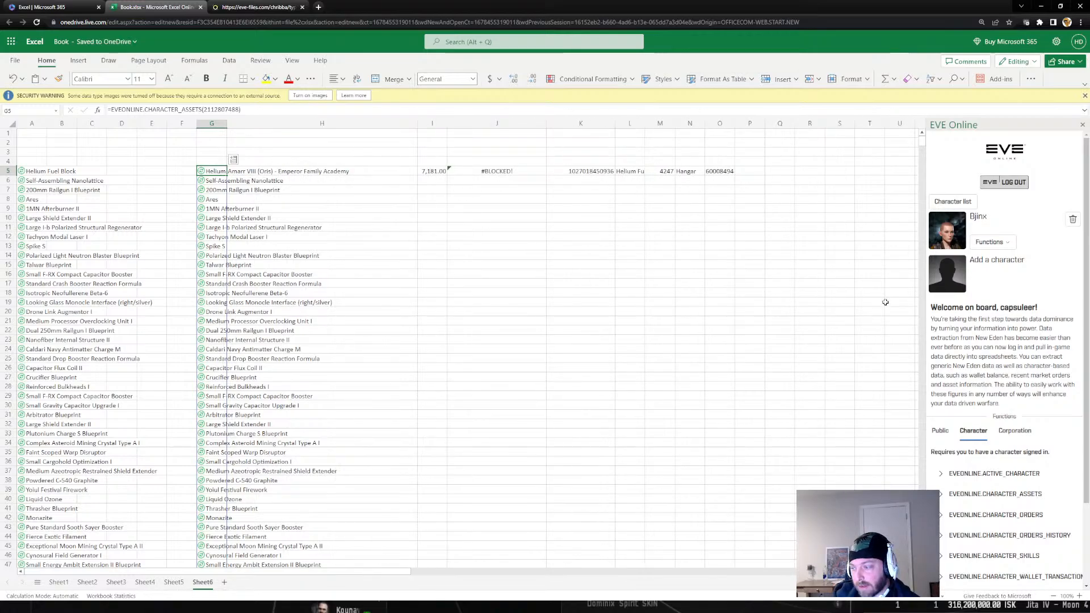
Try the EVEONLINE.CHARACTER_ORDERS_HISTORY function in J15 without a character ID
{"action": "scroll", "coordinate": [1025, 520], "scroll_direction": "down", "scroll_amount": 1}
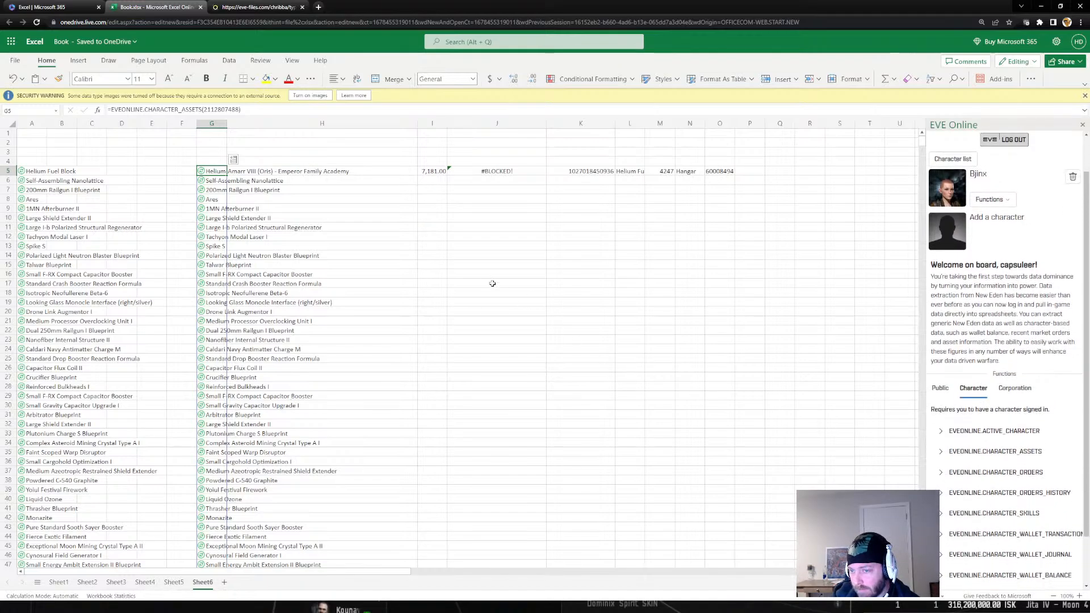
{"action": "left_click", "coordinate": [494, 264]}
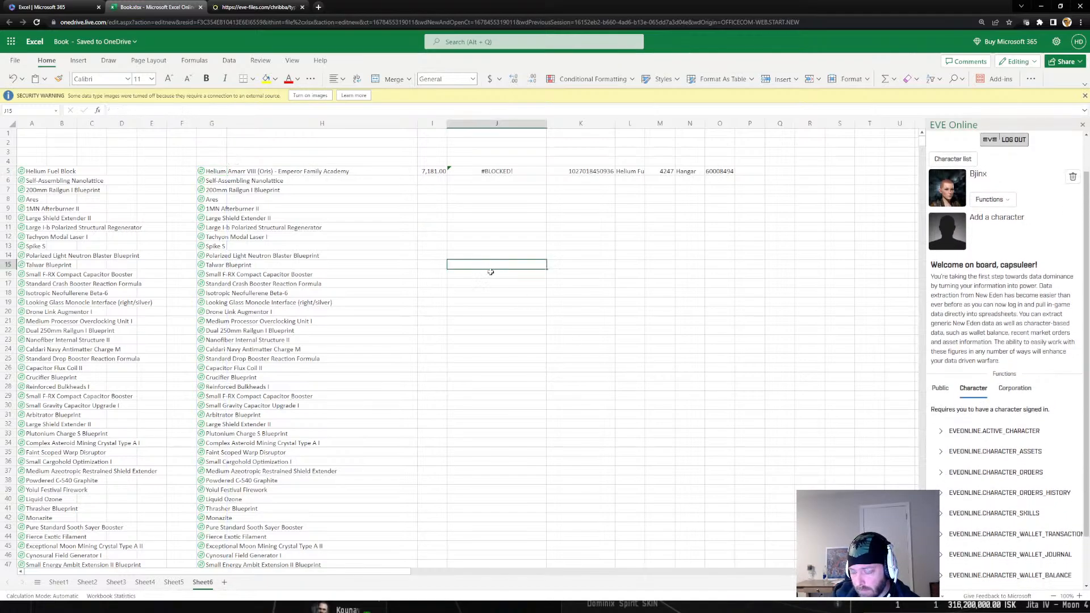
{"action": "left_click", "coordinate": [942, 473]}
{"action": "scroll", "coordinate": [951, 505], "scroll_direction": "down", "scroll_amount": 1}
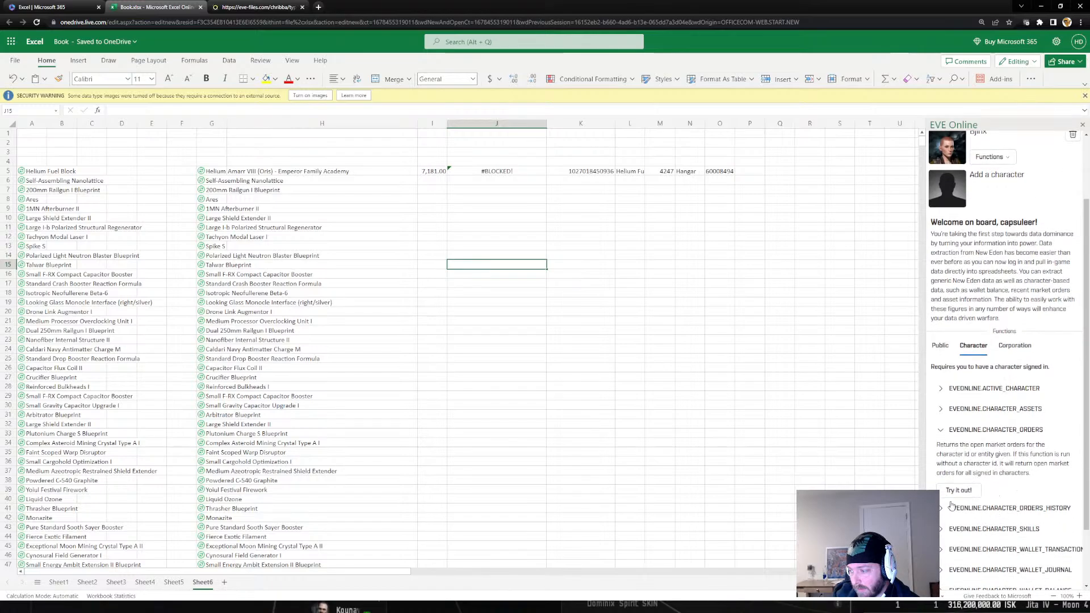
{"action": "left_click", "coordinate": [951, 507]}
{"action": "left_click", "coordinate": [959, 569]}
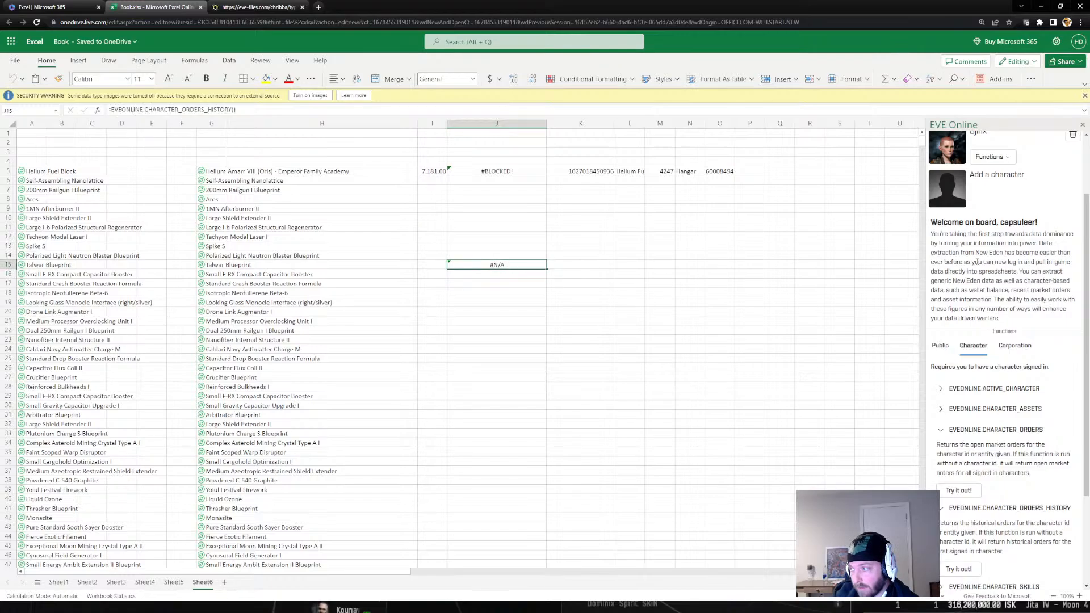
Retrieve the signed-in character's orders history in J15
{"action": "key", "text": "ctrl+plus"}
{"action": "left_click", "coordinate": [979, 174]}
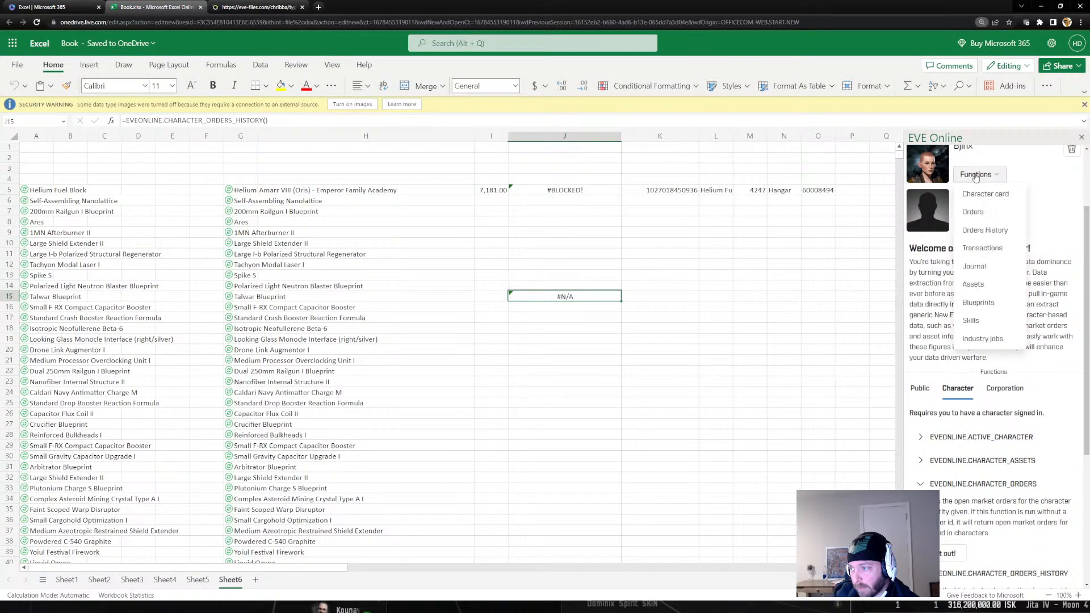
{"action": "left_click", "coordinate": [982, 230]}
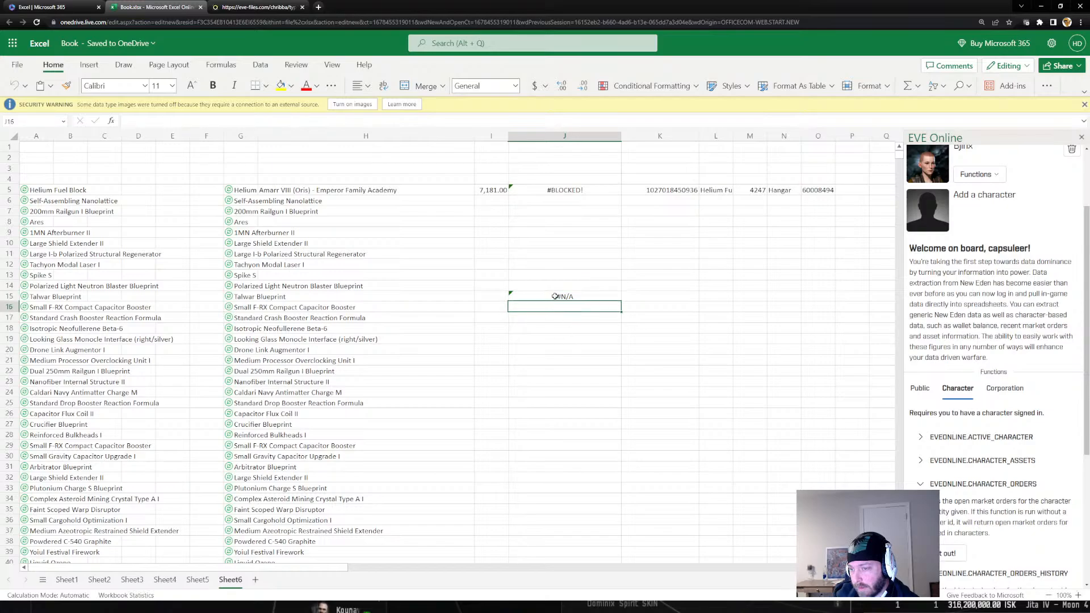
Retrieve the signed-in character's wallet journal in J15
{"action": "left_click", "coordinate": [979, 174]}
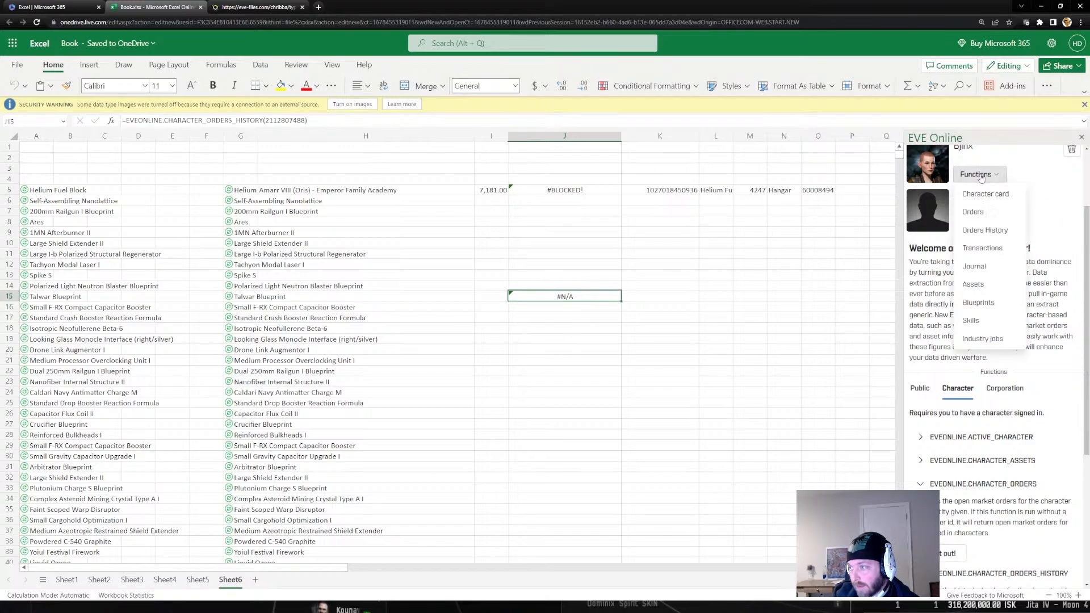
{"action": "left_click", "coordinate": [990, 267]}
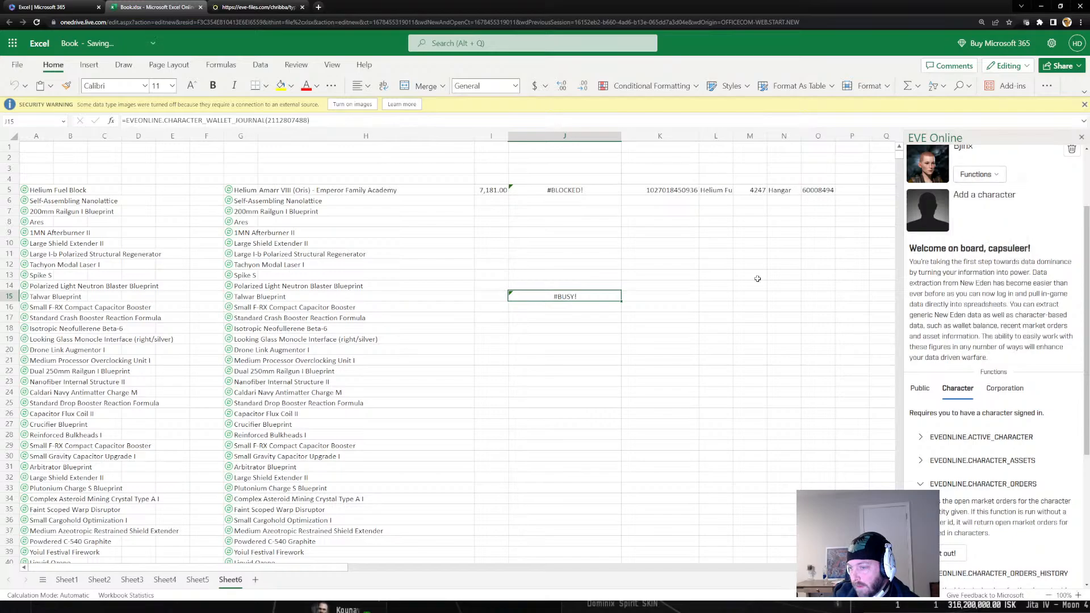
{"action": "left_click", "coordinate": [581, 308]}
{"action": "left_click", "coordinate": [576, 297]}
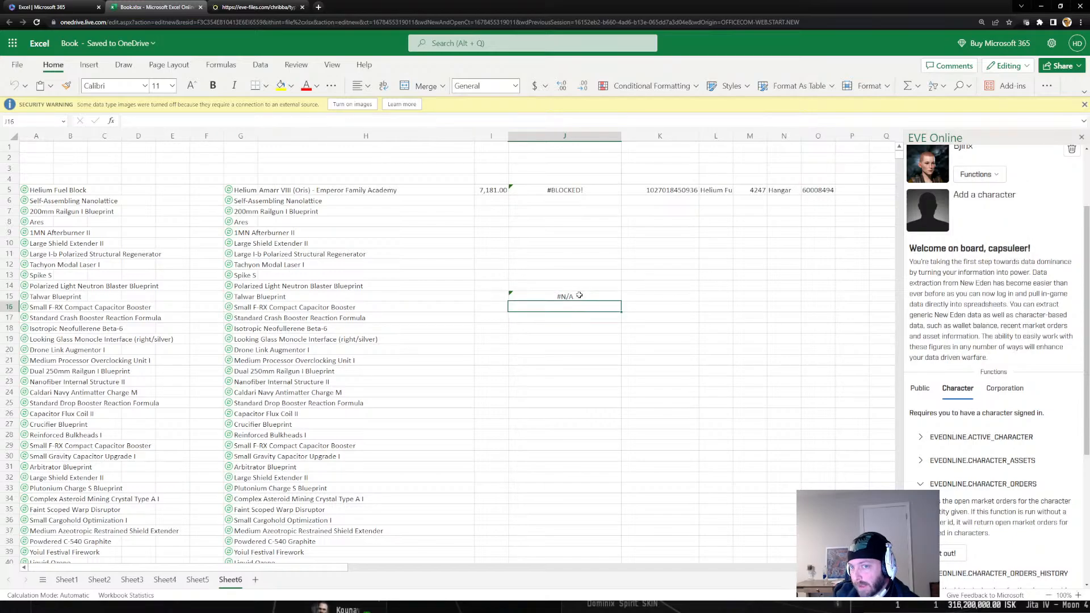
Replace the content of J15 with the signed-in character's character card
{"action": "left_click", "coordinate": [979, 174]}
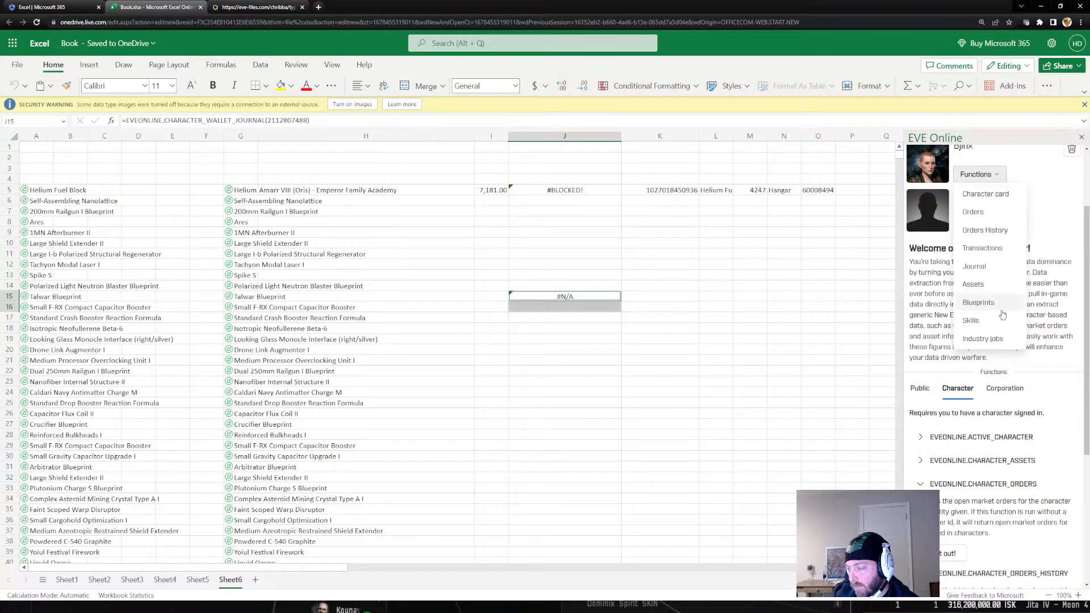
{"action": "scroll", "coordinate": [995, 314], "scroll_direction": "up", "scroll_amount": 1}
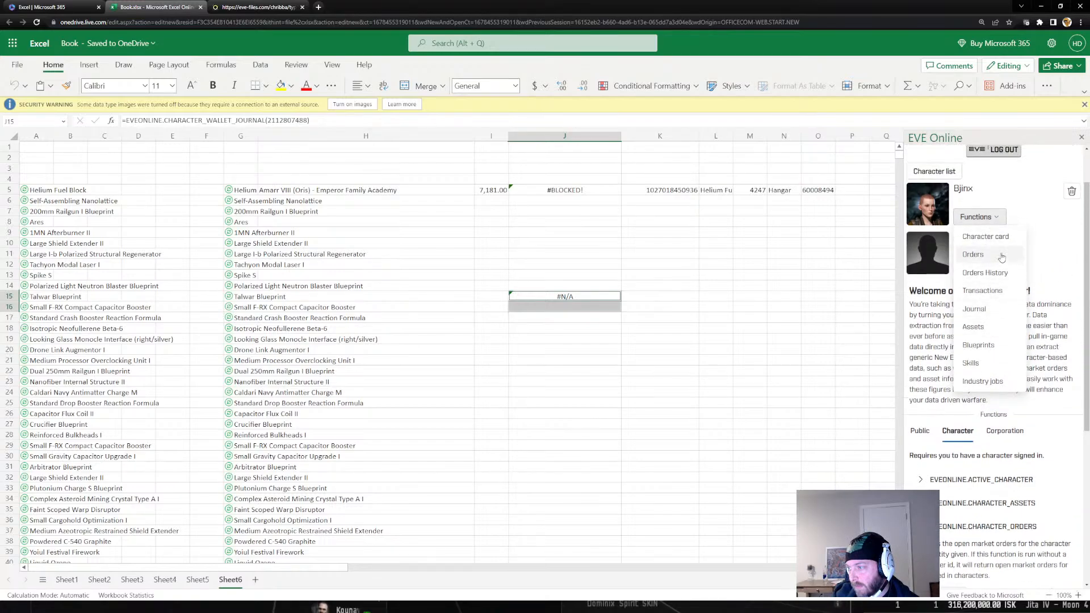
{"action": "left_click", "coordinate": [587, 297]}
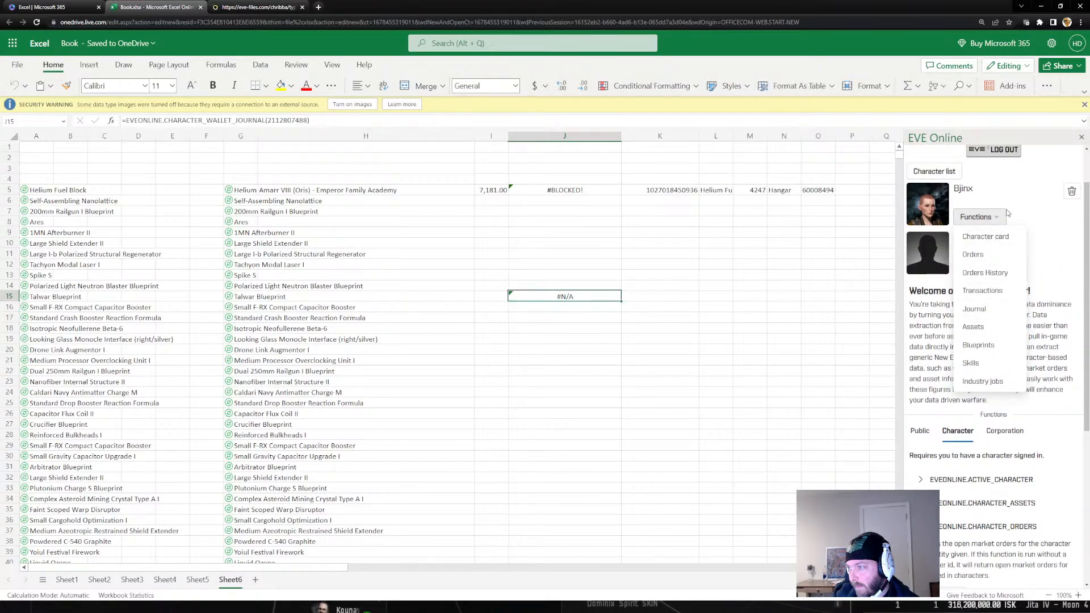
{"action": "left_click", "coordinate": [977, 239]}
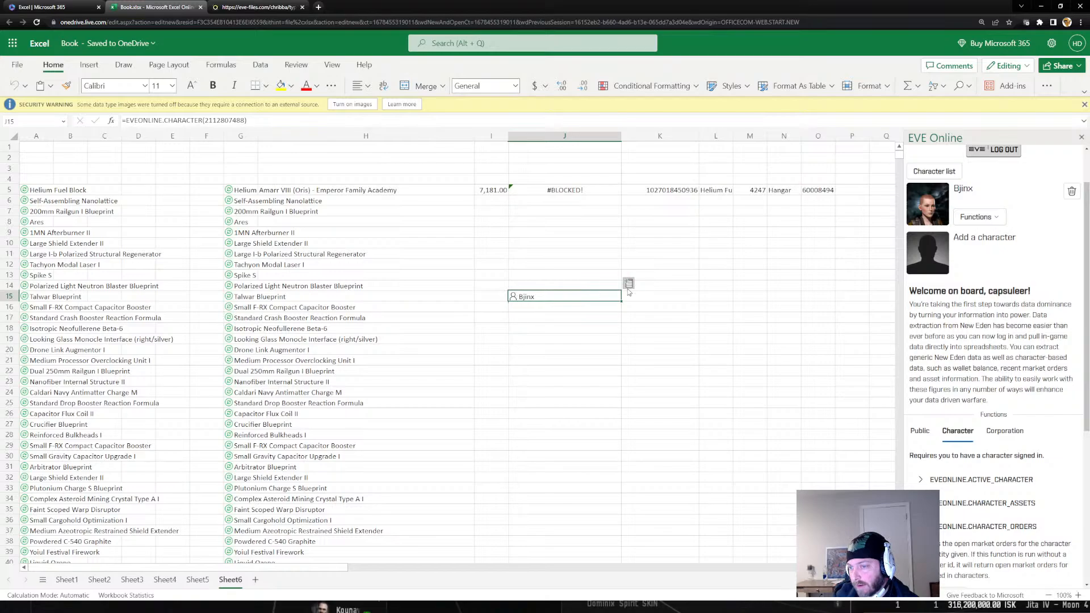
Review the character's data card in J15 and extract its corporation field into K15
{"action": "left_click", "coordinate": [513, 298]}
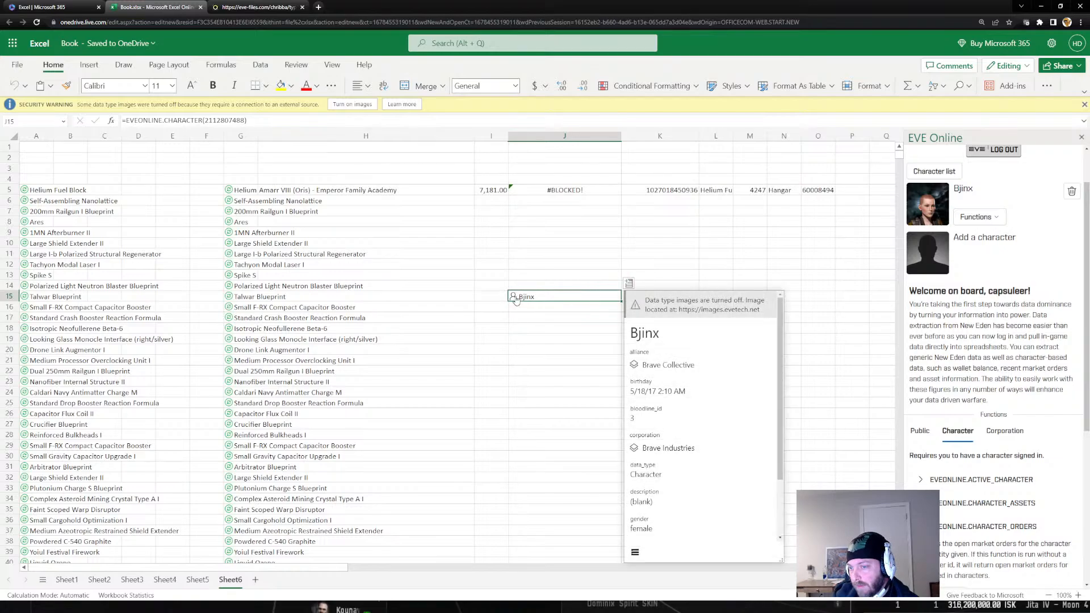
{"action": "scroll", "coordinate": [779, 375], "scroll_direction": "down", "scroll_amount": 1}
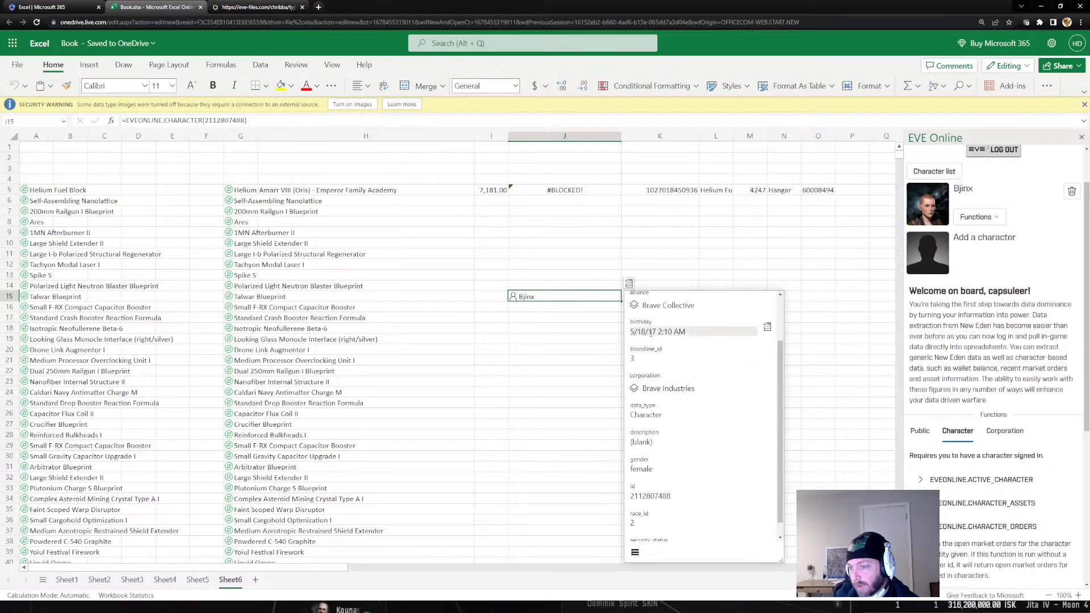
{"action": "scroll", "coordinate": [660, 365], "scroll_direction": "down", "scroll_amount": 1}
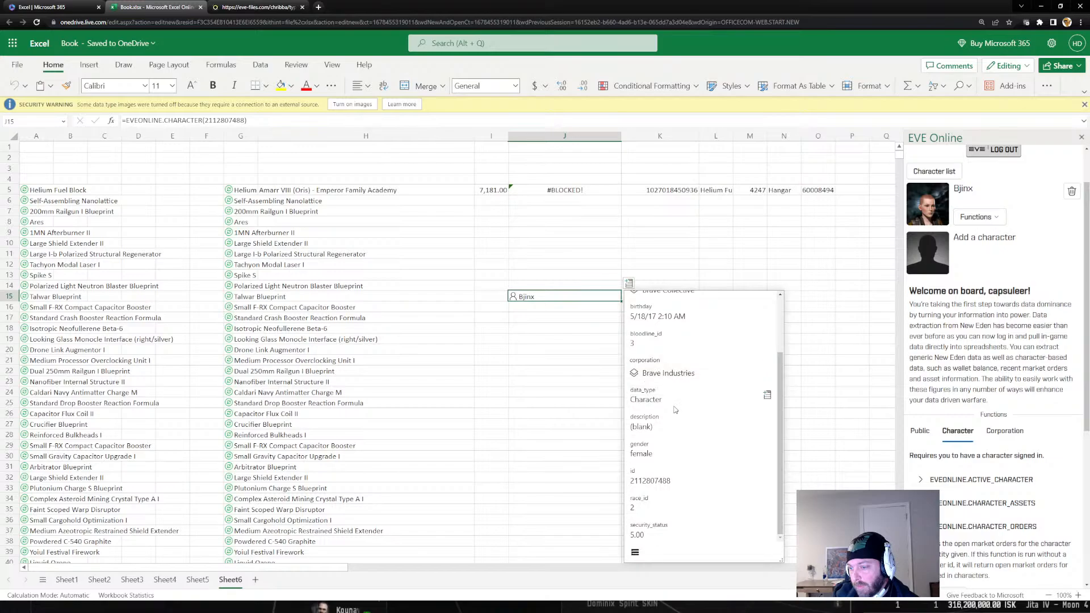
{"action": "scroll", "coordinate": [679, 380], "scroll_direction": "down", "scroll_amount": 2, "text": "ctrl"}
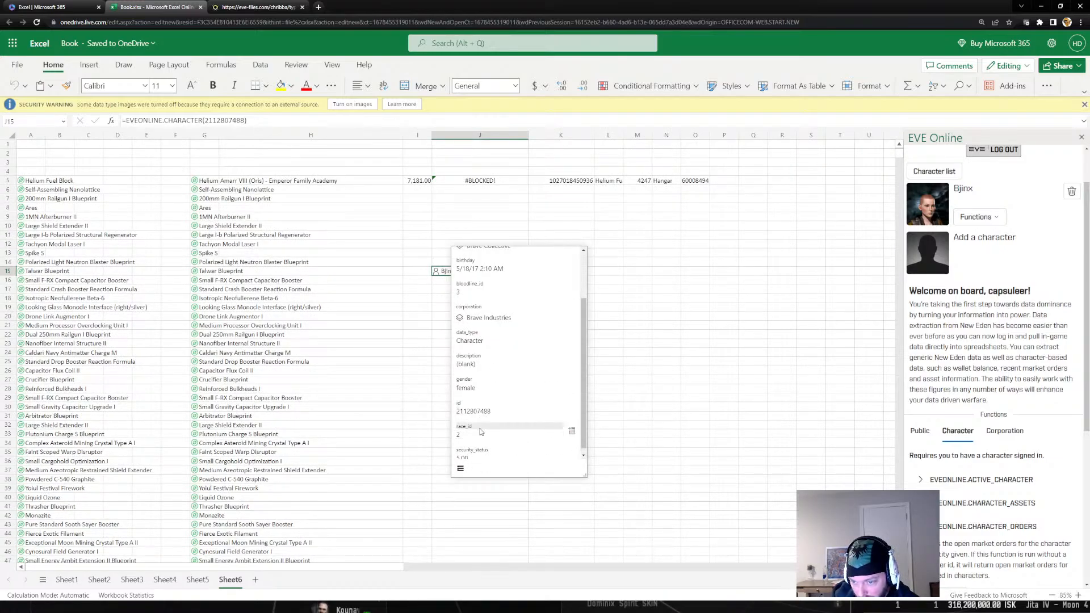
{"action": "left_click_drag", "start_coordinate": [584, 435], "coordinate": [584, 443]}
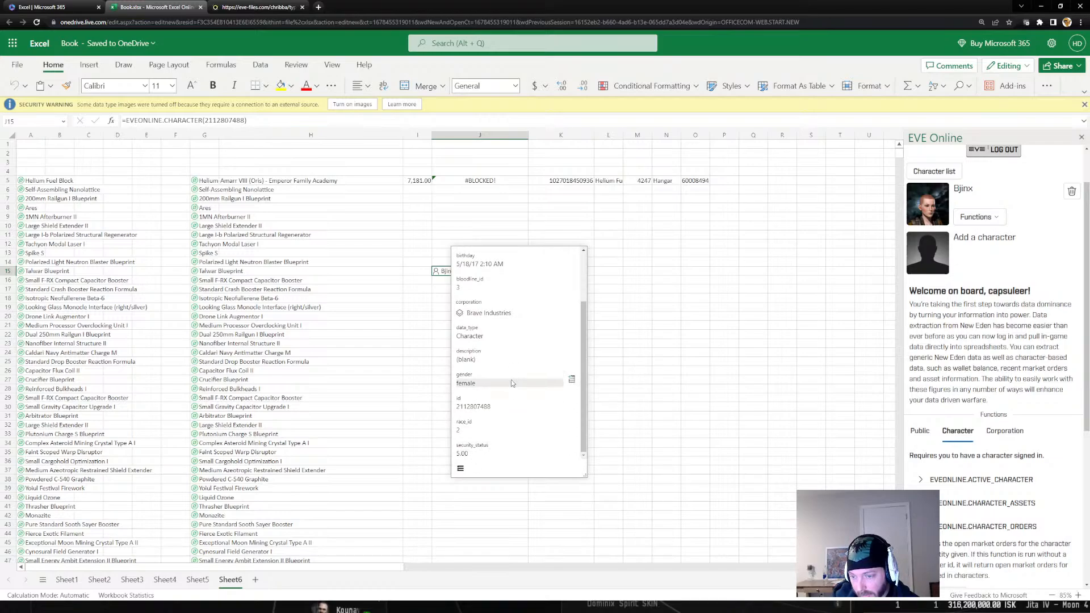
{"action": "scroll", "coordinate": [514, 381], "scroll_direction": "up", "scroll_amount": 2}
{"action": "left_click", "coordinate": [572, 377]}
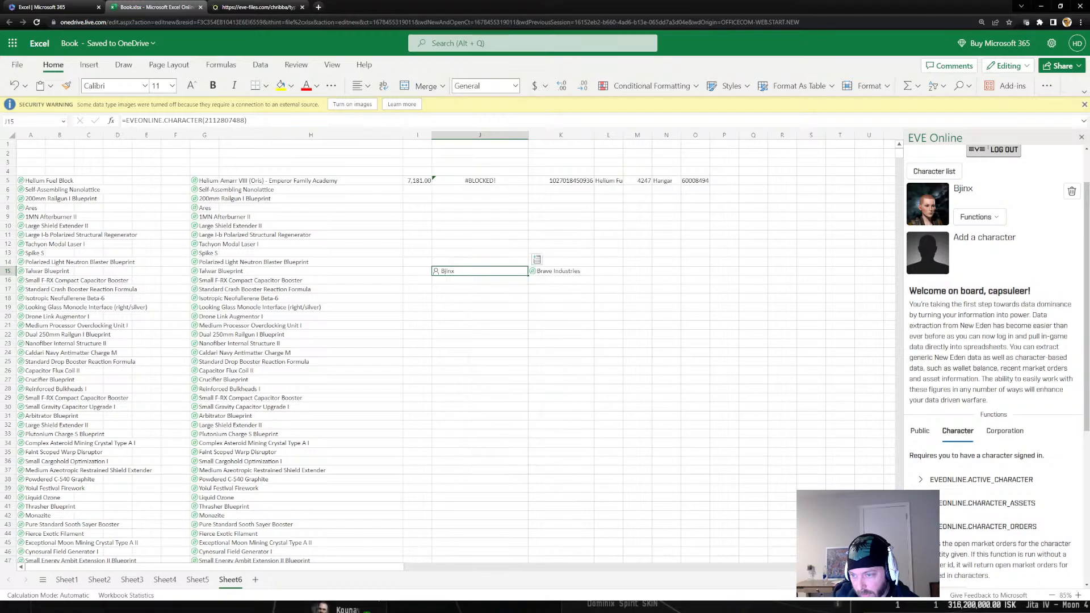
Extract the ceo_id field of the K15 corporation into L15 and widen column L to fit it
{"action": "left_click", "coordinate": [543, 272]}
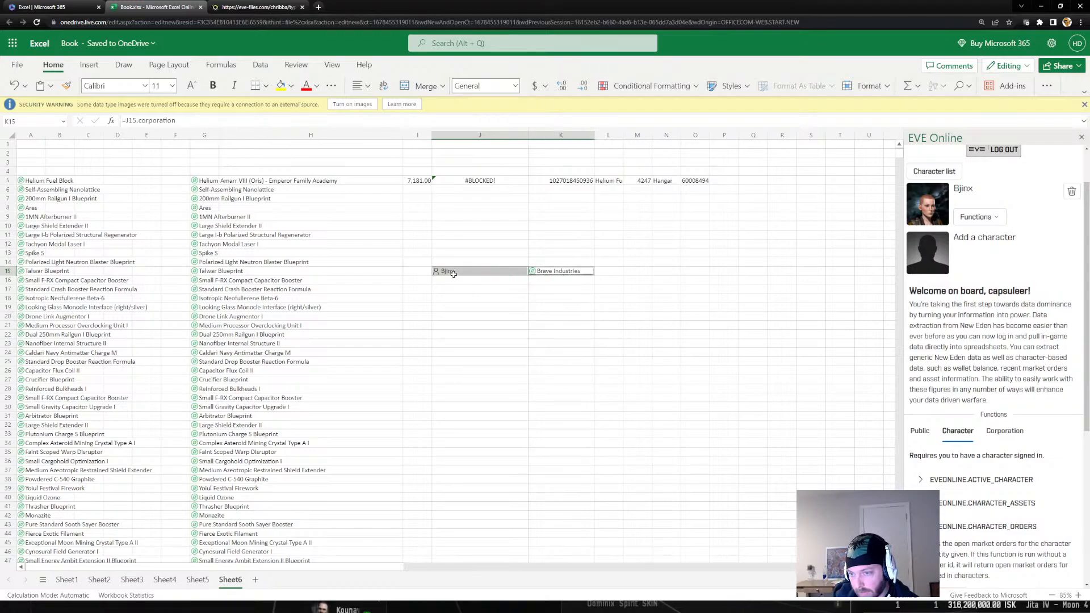
{"action": "key", "text": "Left"}
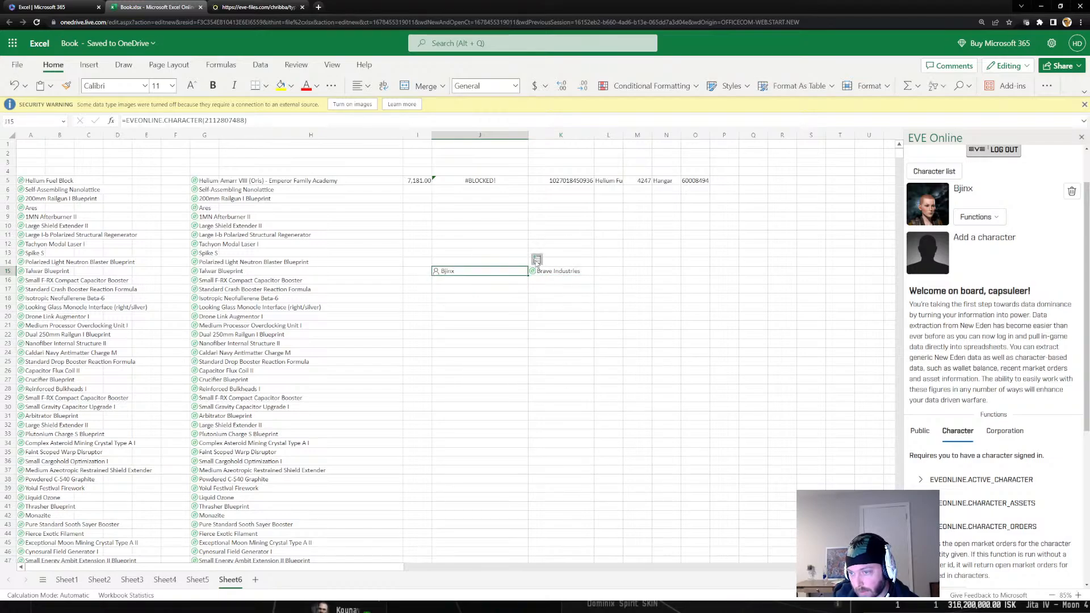
{"action": "left_click", "coordinate": [542, 270]}
{"action": "left_click", "coordinate": [604, 259]}
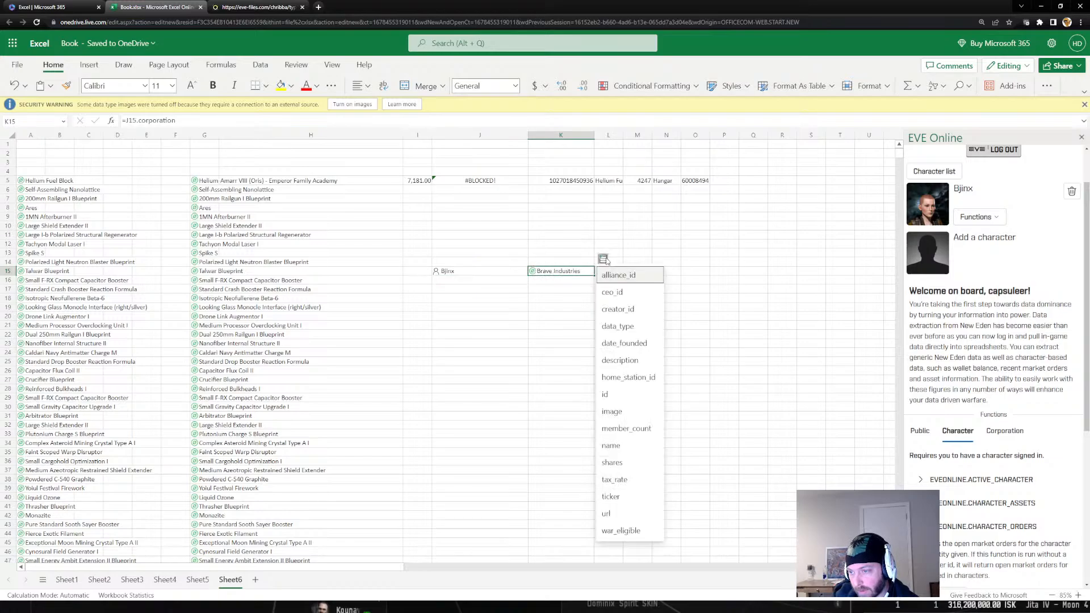
{"action": "left_click", "coordinate": [612, 291]}
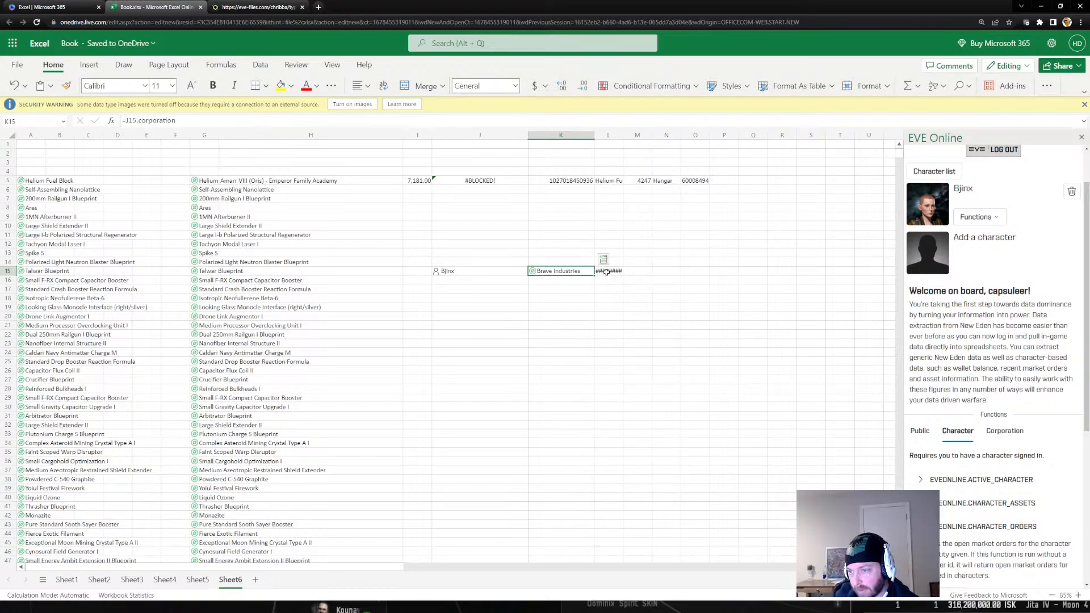
{"action": "left_click_drag", "start_coordinate": [623, 135], "coordinate": [654, 137]}
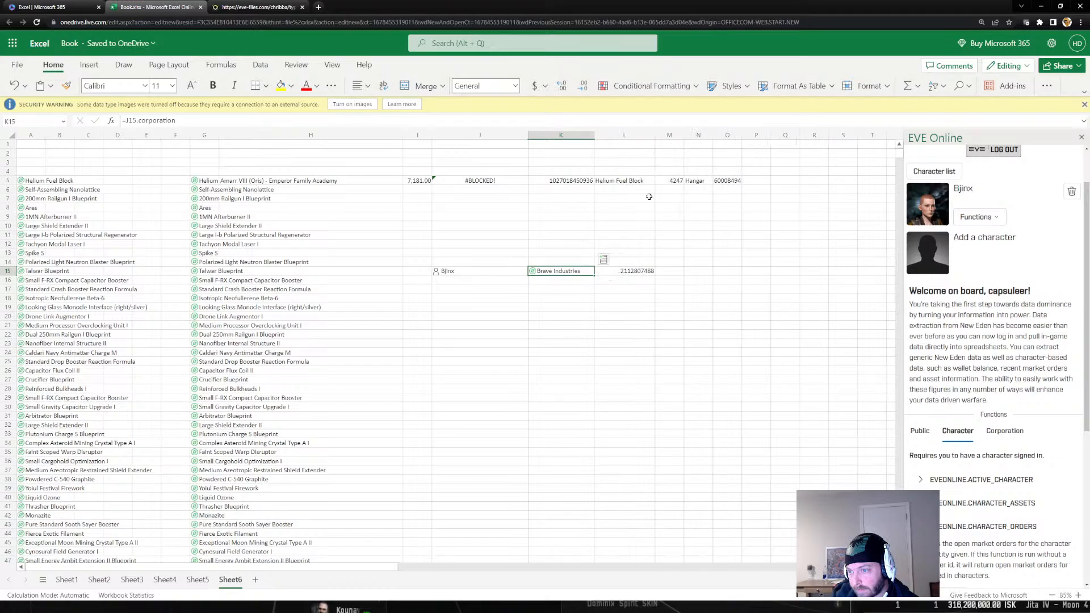
Extract the member_count field of the K15 corporation into M15
{"action": "left_click", "coordinate": [627, 269], "text": "ctrl"}
{"action": "left_click", "coordinate": [581, 271], "text": "ctrl"}
{"action": "left_click", "coordinate": [579, 272], "text": "ctrl"}
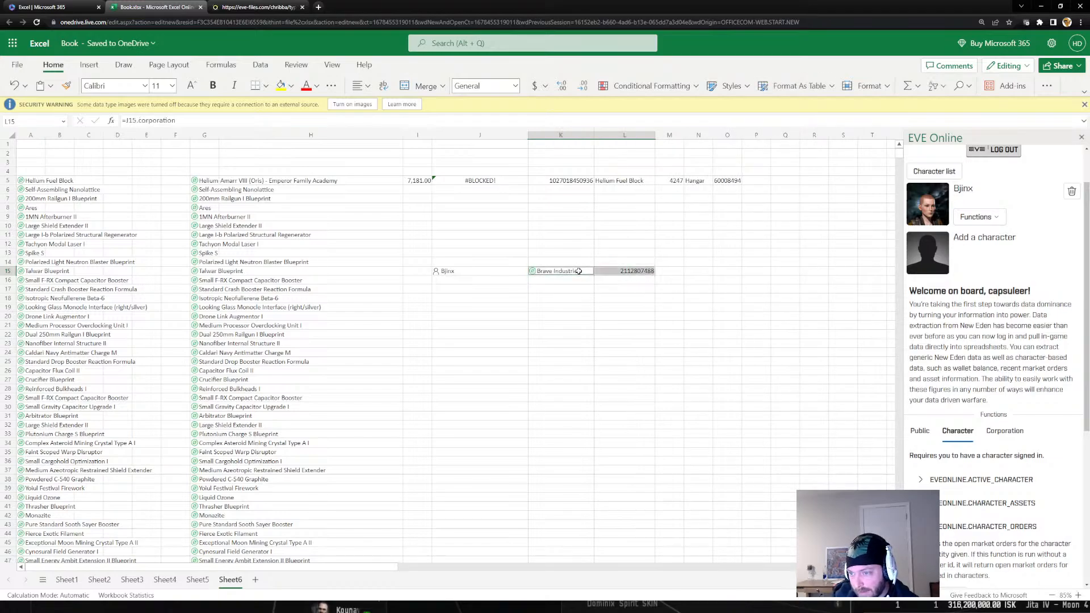
{"action": "left_click", "coordinate": [577, 272]}
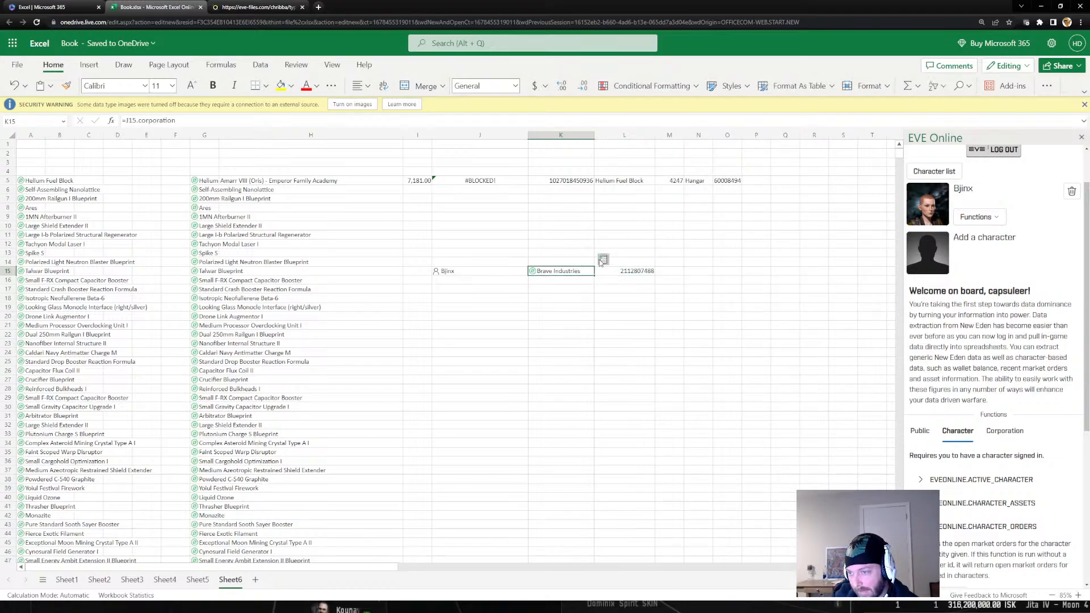
{"action": "left_click", "coordinate": [603, 260]}
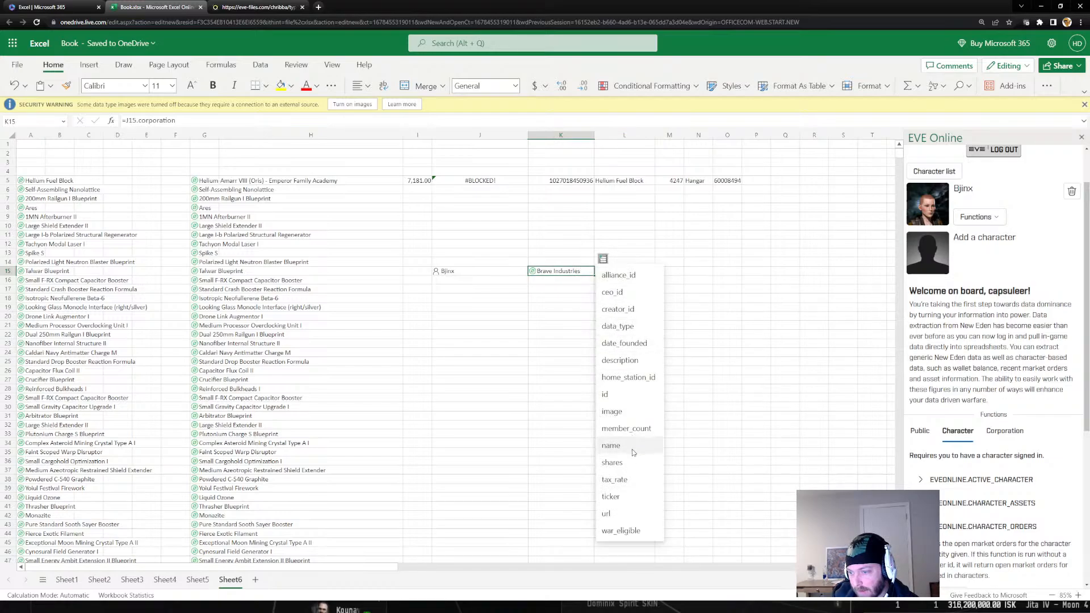
{"action": "left_click", "coordinate": [628, 429]}
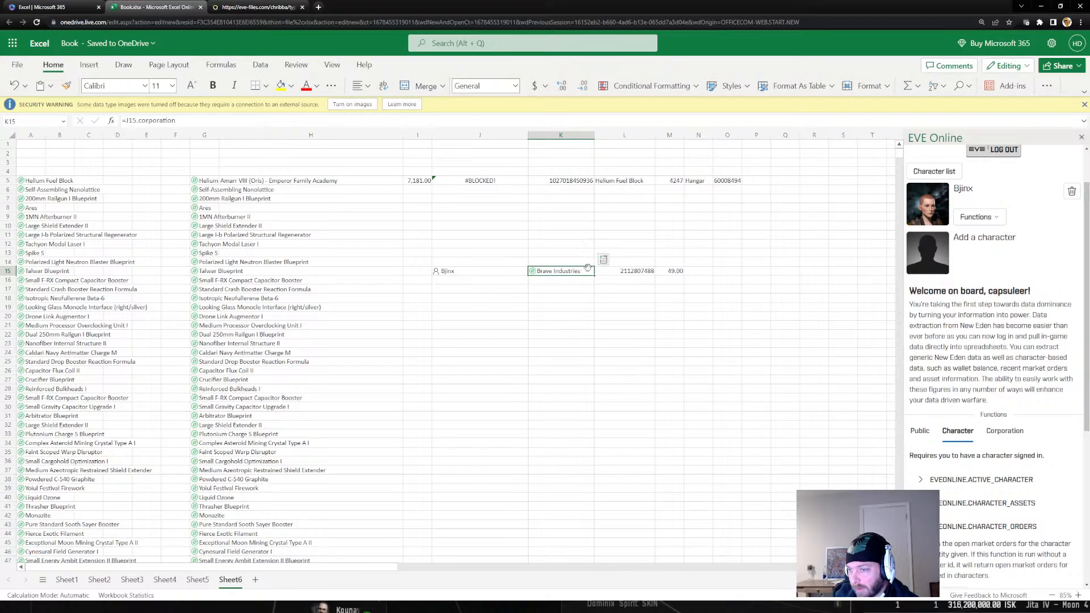
Extract the home_station_id, tax_rate and war_eligible fields of the K15 corporation into N15, O15 and P15
{"action": "left_click", "coordinate": [603, 259]}
{"action": "left_click", "coordinate": [627, 377]}
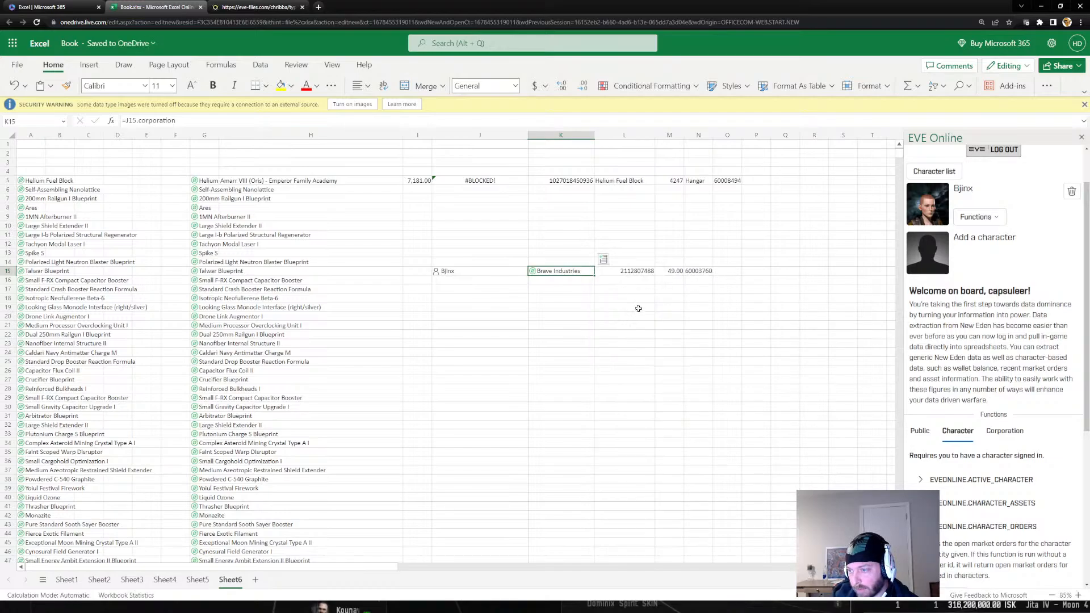
{"action": "left_click", "coordinate": [603, 258]}
{"action": "left_click", "coordinate": [627, 479]}
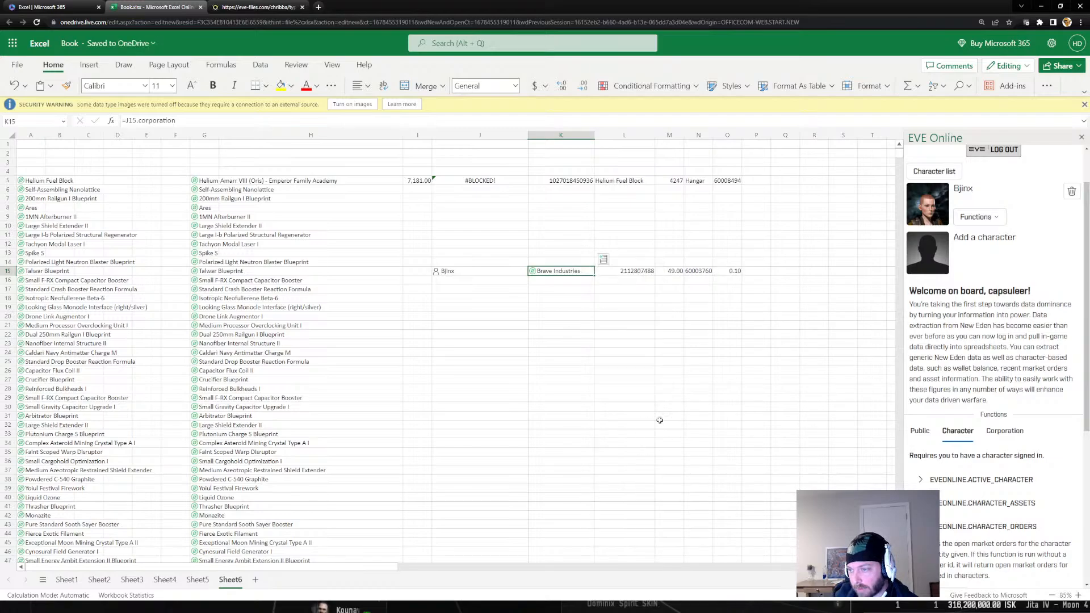
{"action": "left_click", "coordinate": [603, 259]}
{"action": "left_click", "coordinate": [623, 531]}
Examine the available fields and the full data card of the corporation in K15
{"action": "left_click", "coordinate": [604, 259]}
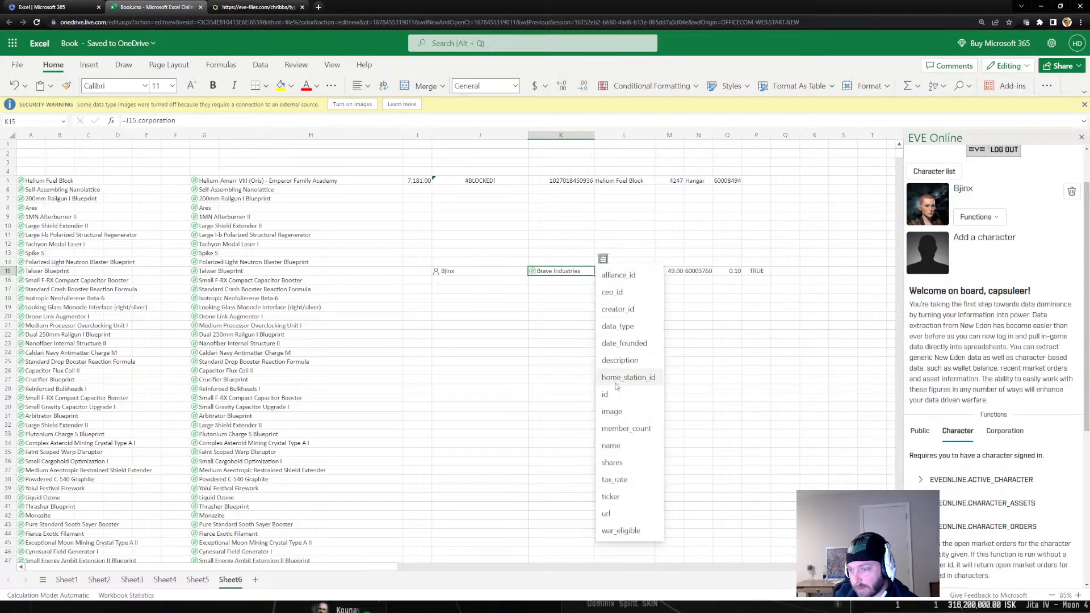
{"action": "left_click", "coordinate": [532, 271]}
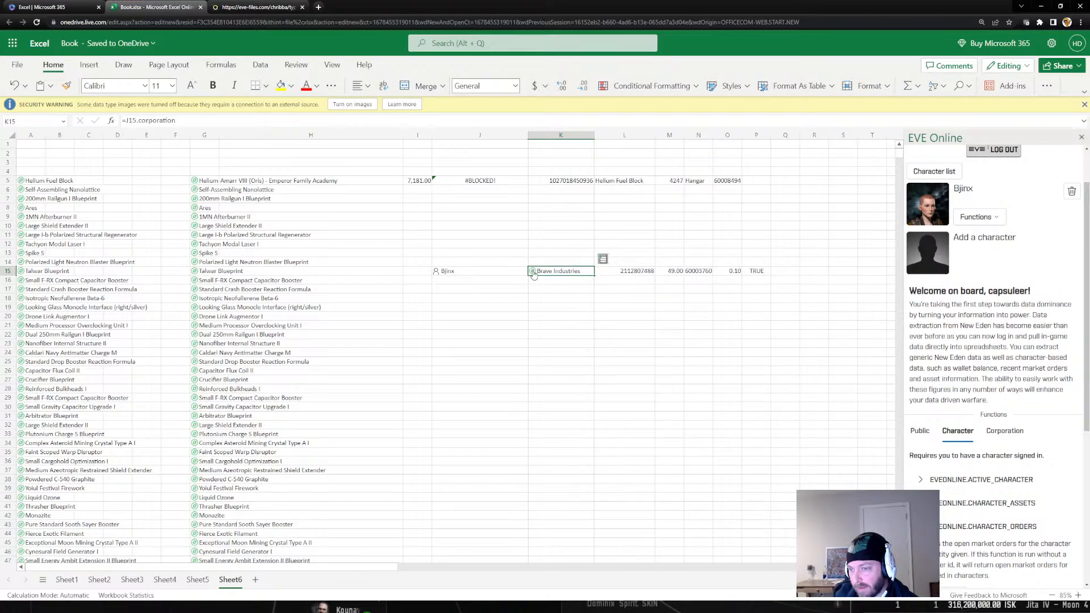
{"action": "left_click", "coordinate": [532, 272]}
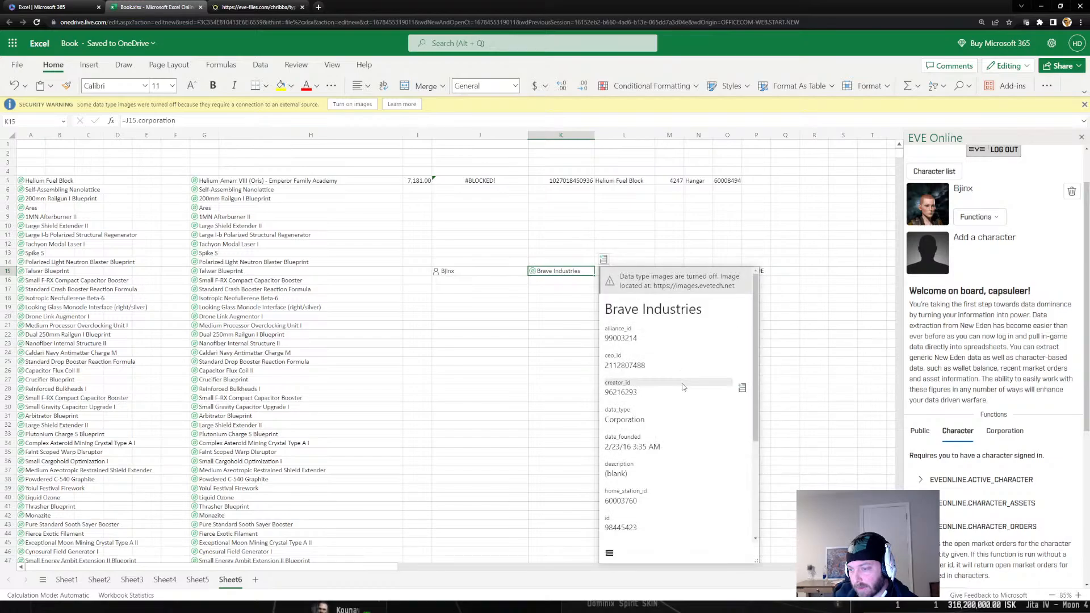
{"action": "left_click_drag", "start_coordinate": [756, 372], "coordinate": [757, 469]}
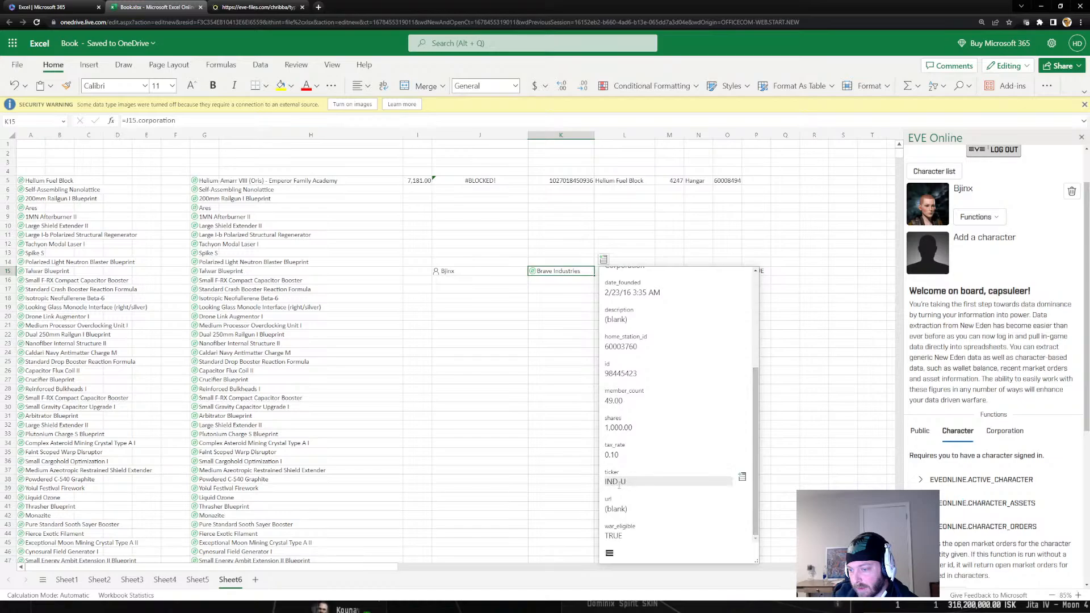
{"action": "left_click", "coordinate": [538, 291]}
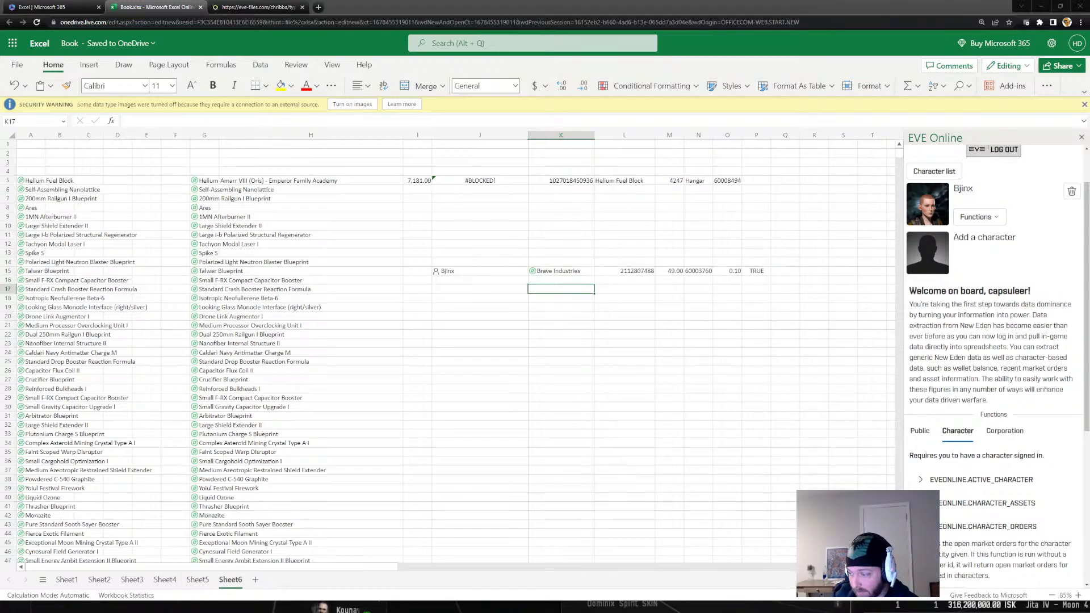
{"action": "left_click", "coordinate": [213, 604]}
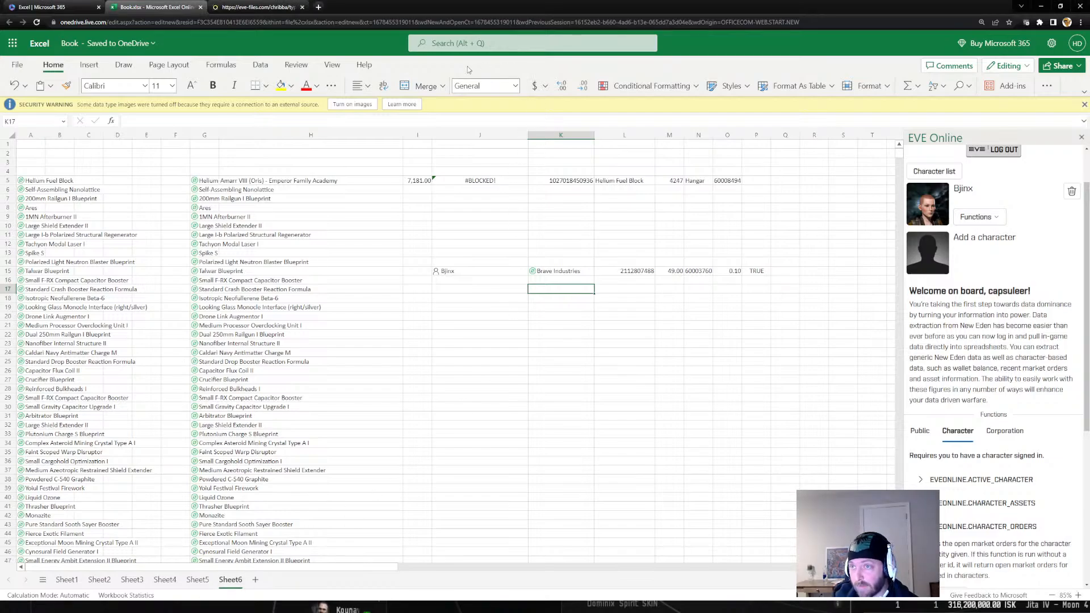
{"action": "left_click", "coordinate": [213, 604]}
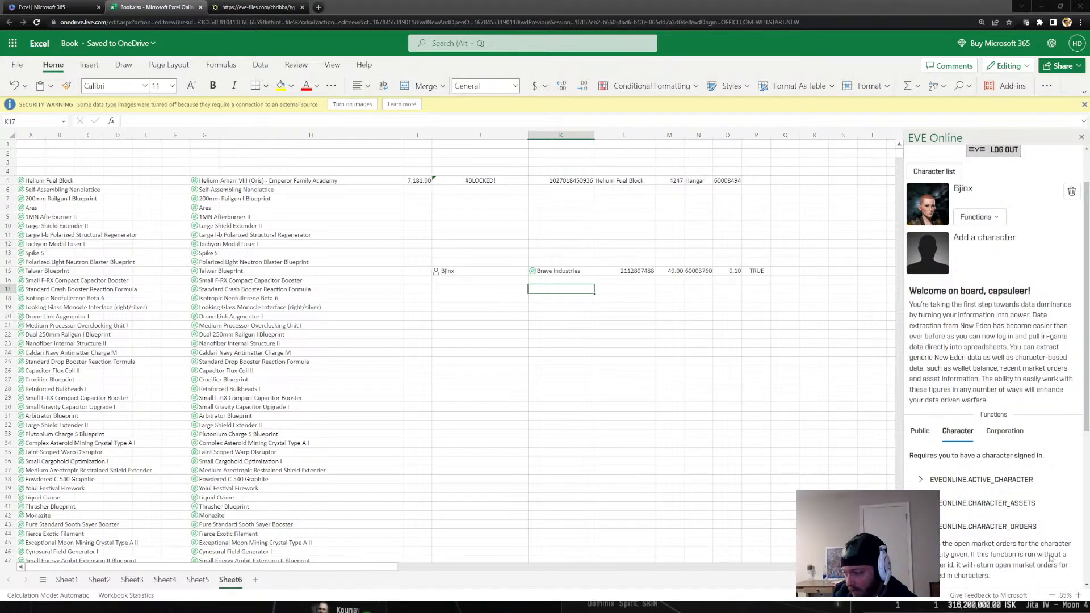
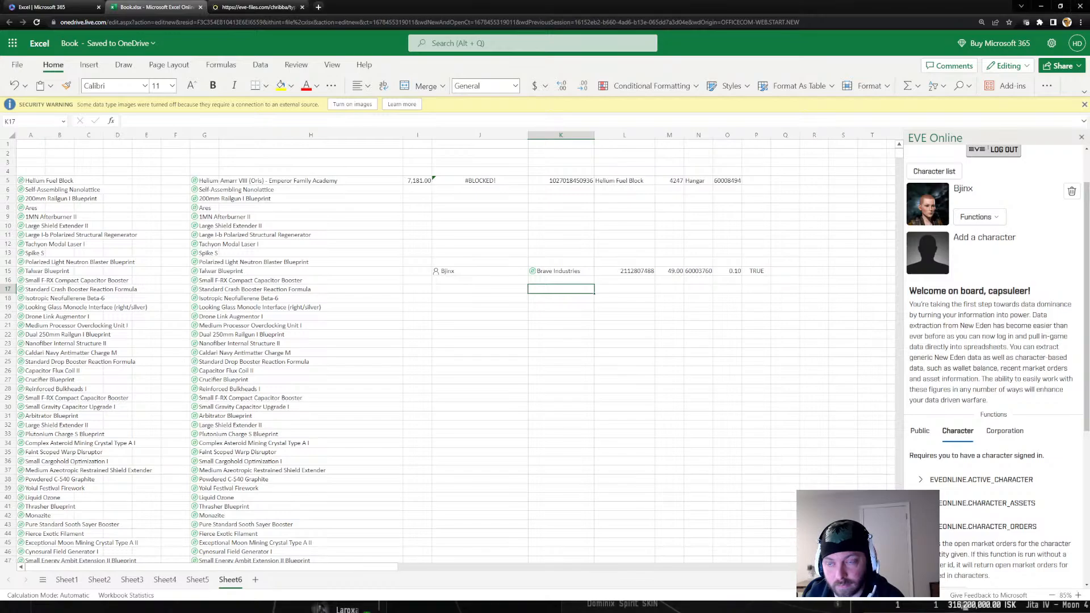
Insert the signed-in character's blueprints list at cell J19 with the EVE Online add-in
{"action": "left_click", "coordinate": [457, 308]}
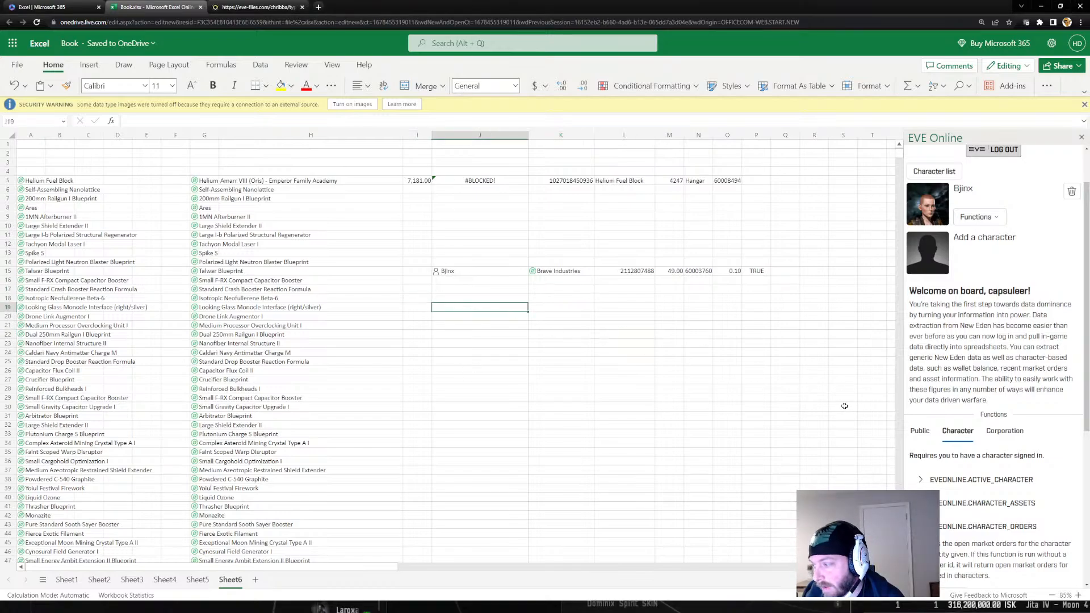
{"action": "left_click", "coordinate": [979, 218]}
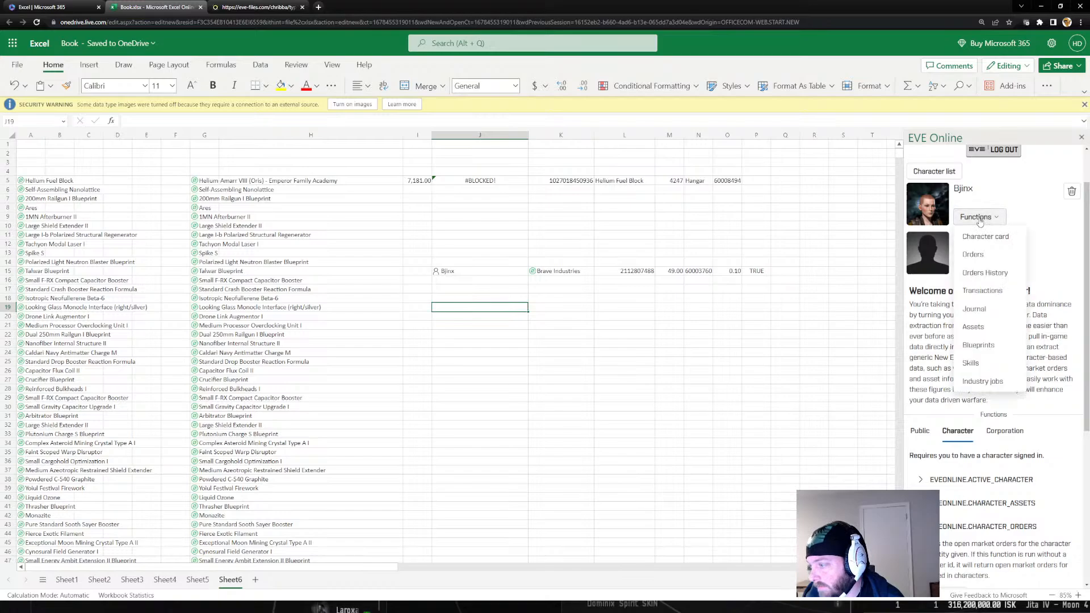
{"action": "left_click", "coordinate": [999, 346]}
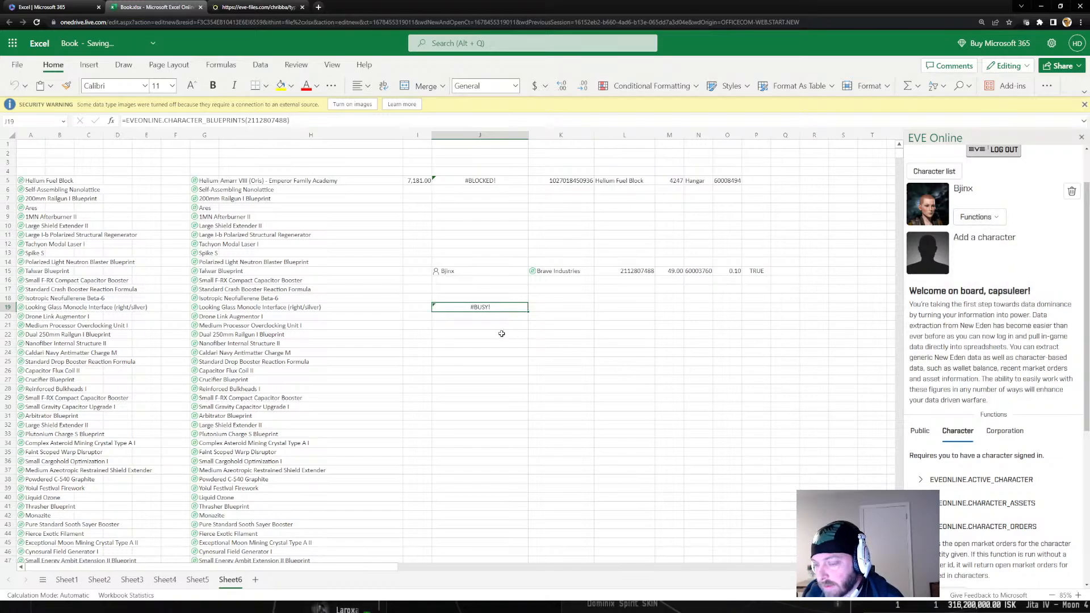
Look through the character's original and copied blueprints in column J and examine the fields available for the J42 entry
{"action": "scroll", "coordinate": [499, 335], "scroll_direction": "down", "scroll_amount": 3}
{"action": "left_click", "coordinate": [483, 356]}
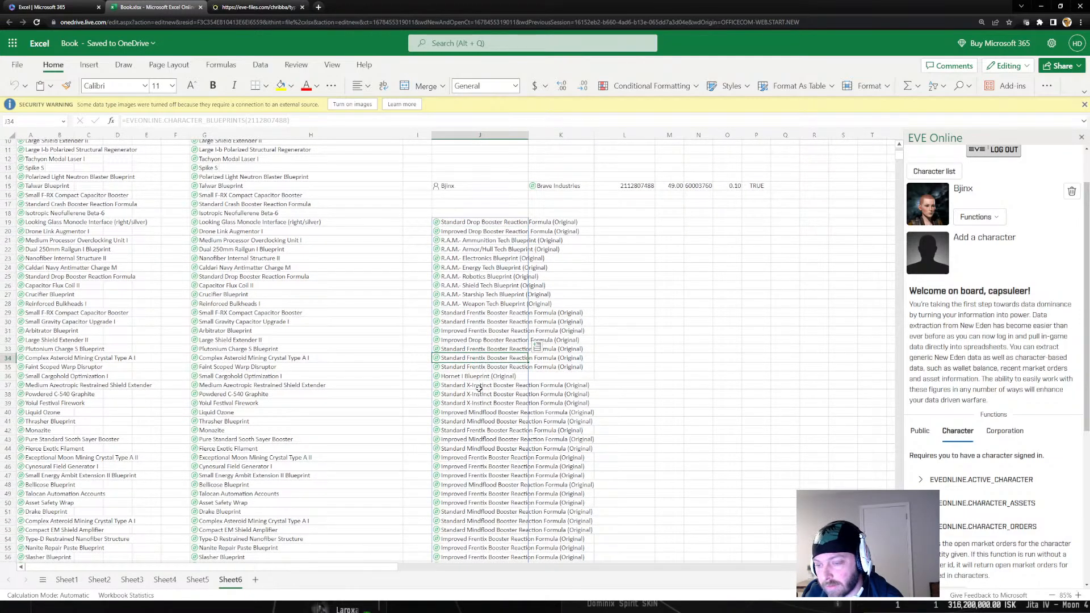
{"action": "scroll", "coordinate": [479, 388], "scroll_direction": "right", "scroll_amount": 3}
{"action": "scroll", "coordinate": [400, 390], "scroll_direction": "up", "scroll_amount": 2}
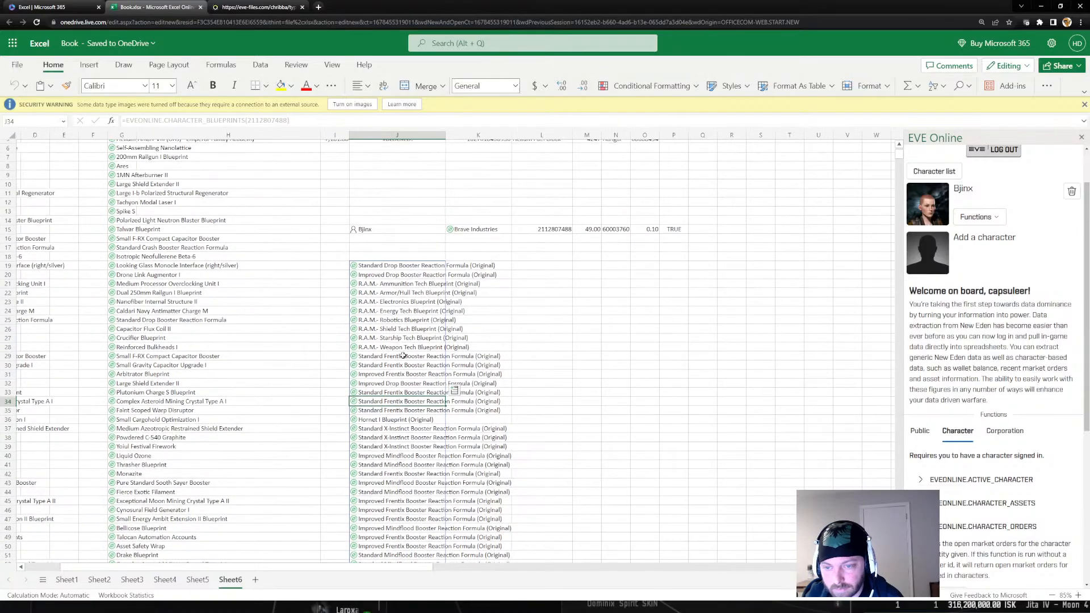
{"action": "scroll", "coordinate": [403, 355], "scroll_direction": "down", "scroll_amount": 3}
{"action": "left_click", "coordinate": [402, 182]}
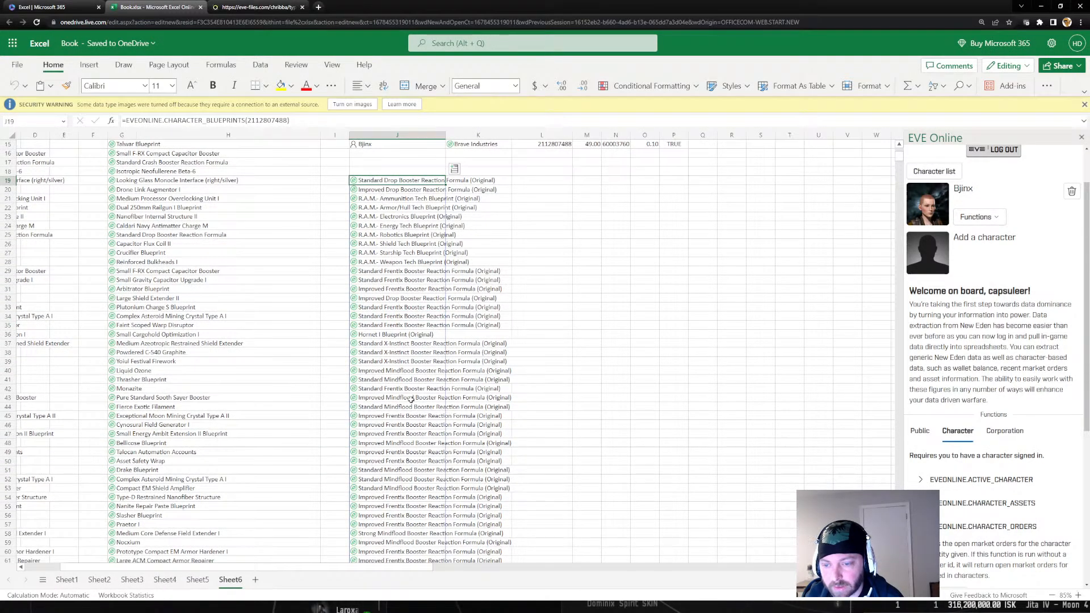
{"action": "left_click", "coordinate": [388, 389], "text": "ctrl"}
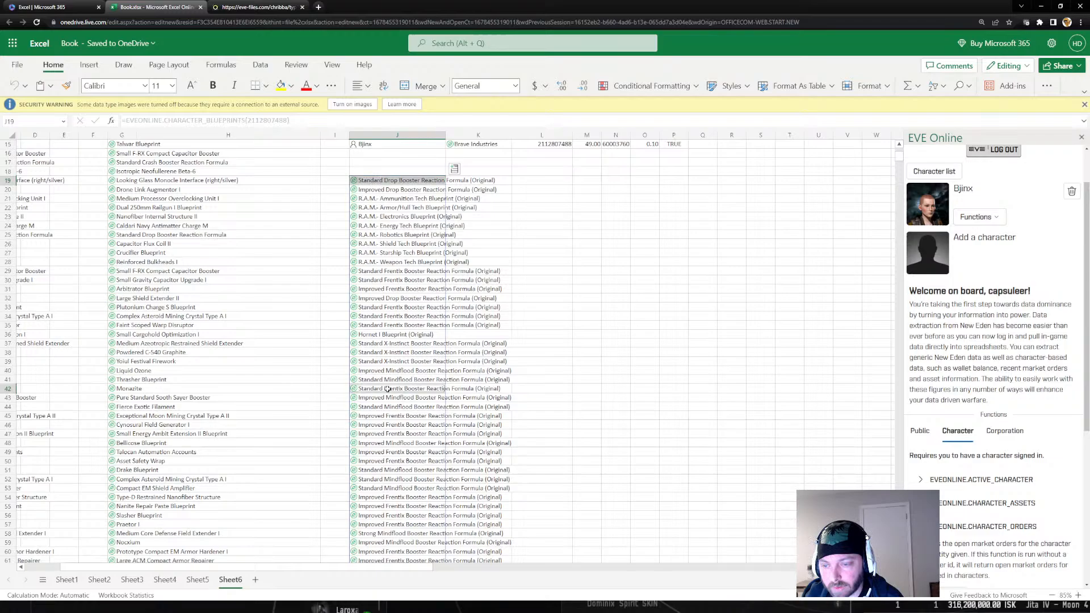
{"action": "left_click", "coordinate": [428, 389]}
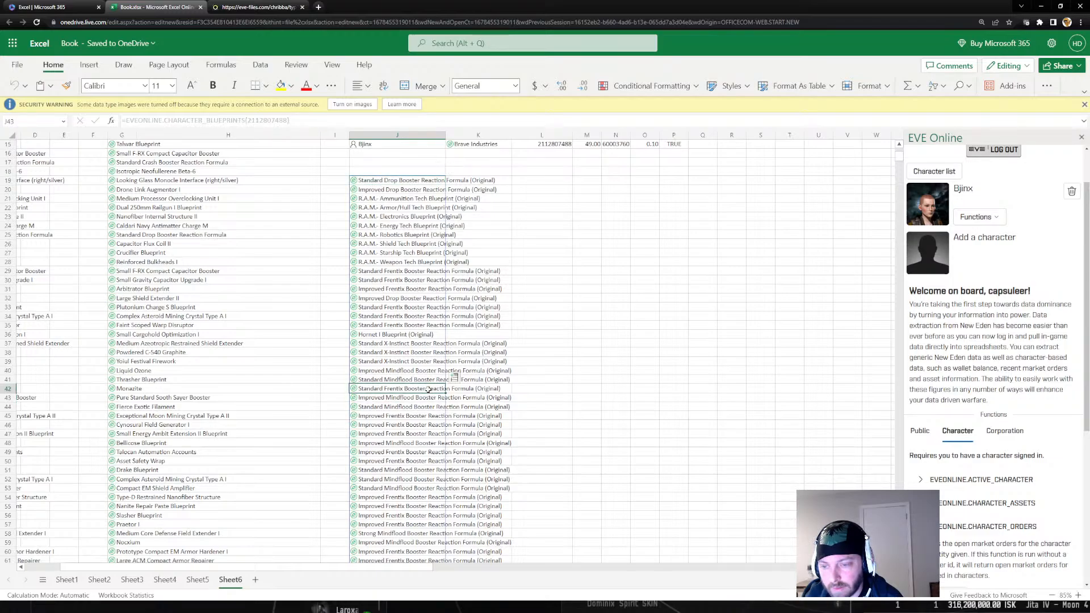
{"action": "left_click", "coordinate": [455, 379]}
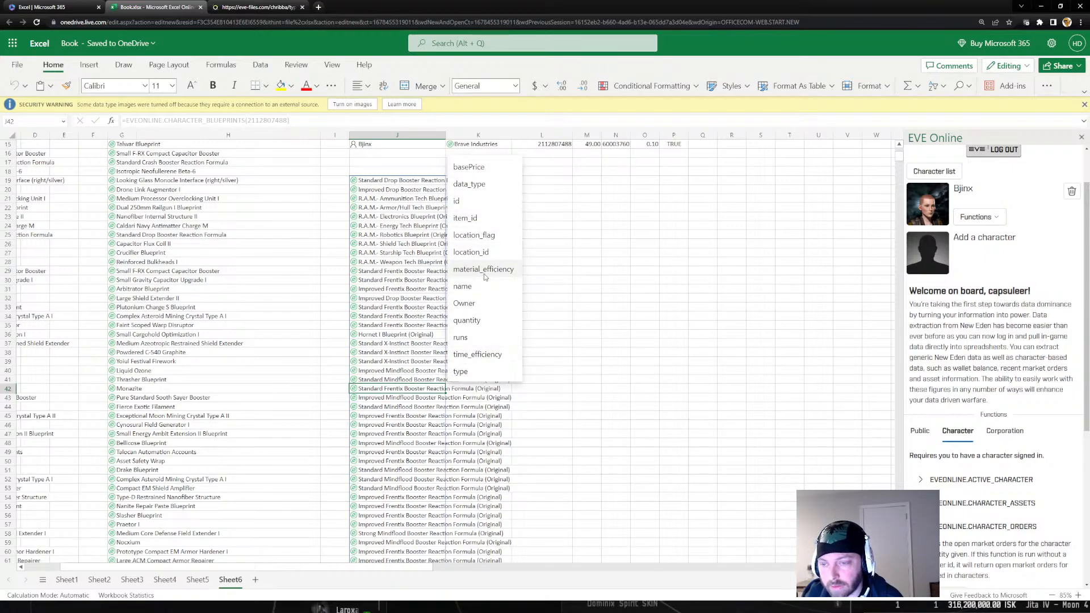
{"action": "scroll", "coordinate": [407, 375], "scroll_direction": "down", "scroll_amount": 13}
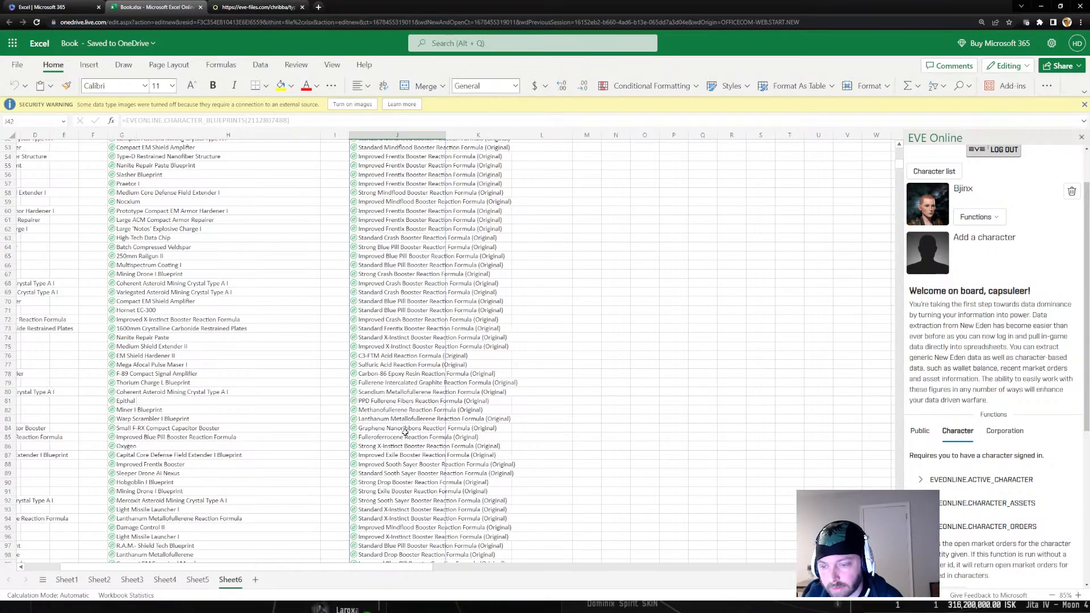
{"action": "scroll", "coordinate": [404, 431], "scroll_direction": "down", "scroll_amount": 20}
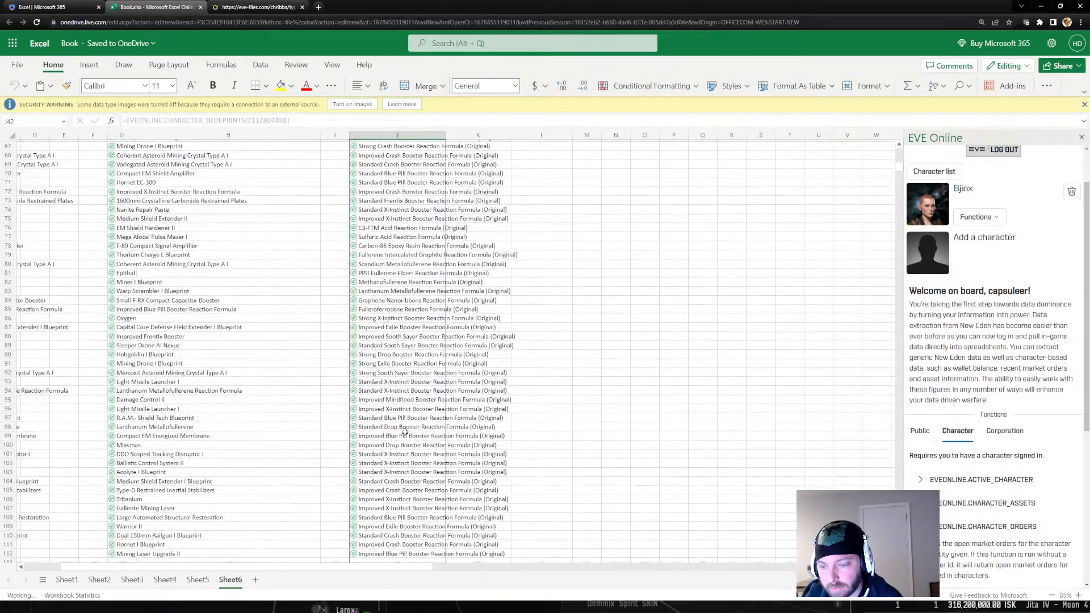
{"action": "scroll", "coordinate": [406, 426], "scroll_direction": "down", "scroll_amount": 11}
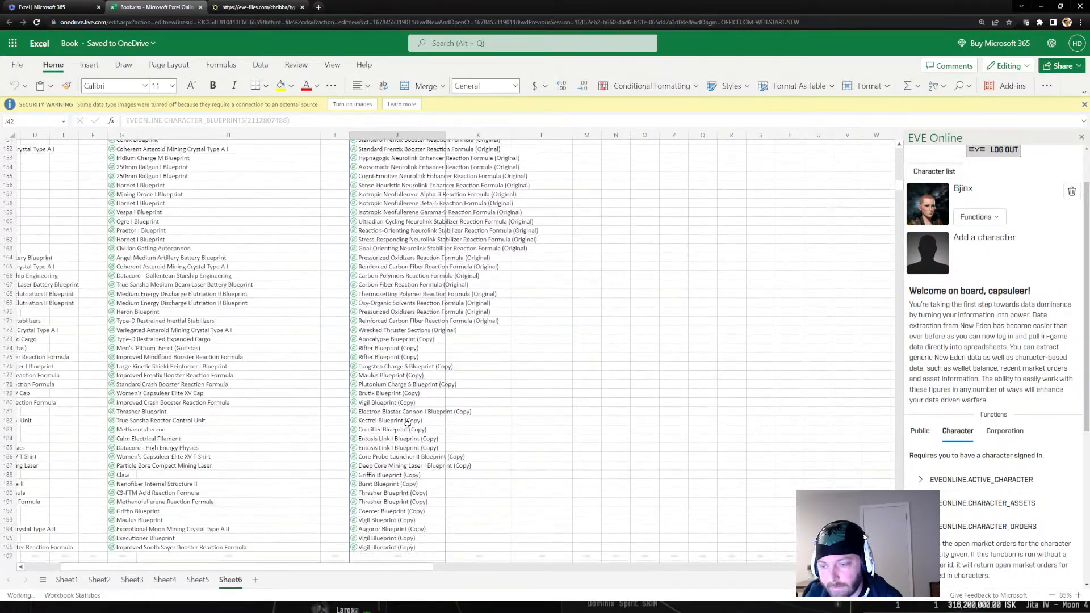
{"action": "scroll", "coordinate": [411, 379], "scroll_direction": "up", "scroll_amount": 1}
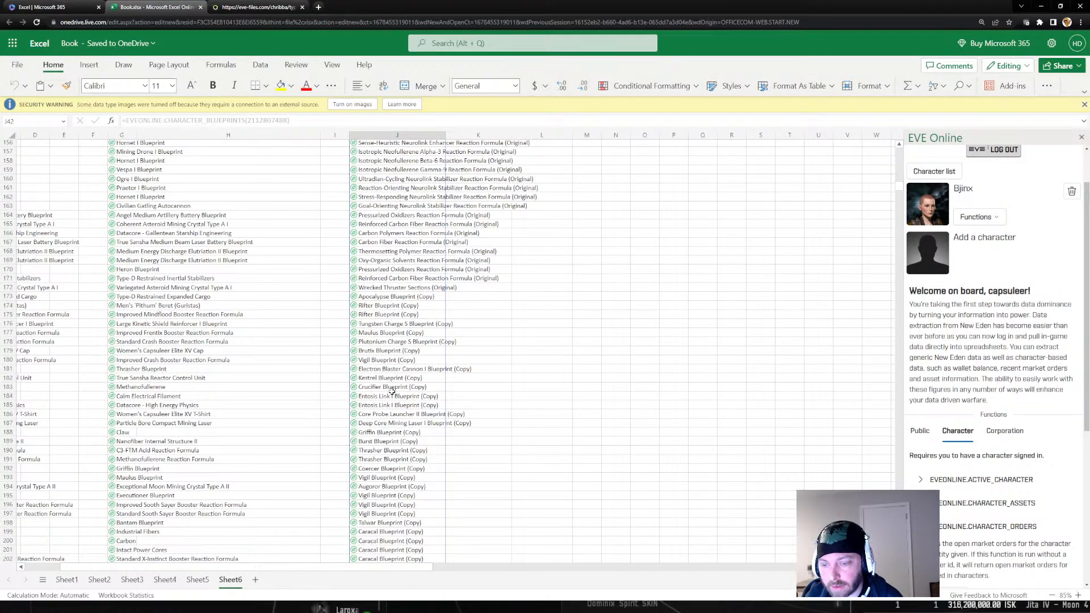
{"action": "scroll", "coordinate": [397, 443], "scroll_direction": "down", "scroll_amount": 8}
Extract the material_efficiency, runs and time_efficiency fields of the Caracal Blueprint copy in J200 into K200, L200 and M200
{"action": "left_click", "coordinate": [383, 328]}
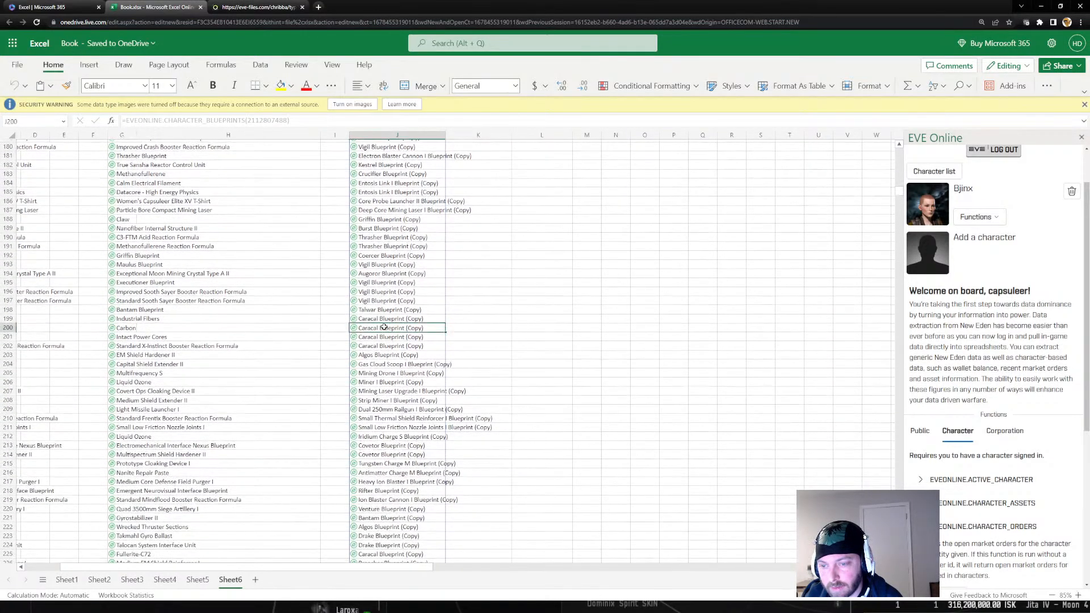
{"action": "left_click", "coordinate": [455, 322]}
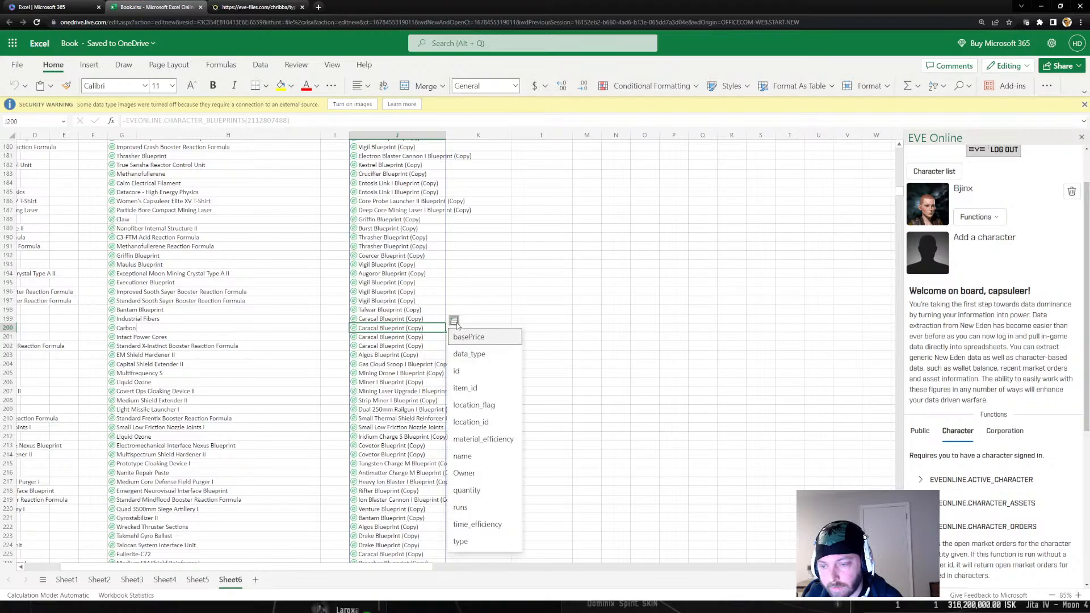
{"action": "left_click", "coordinate": [484, 439]}
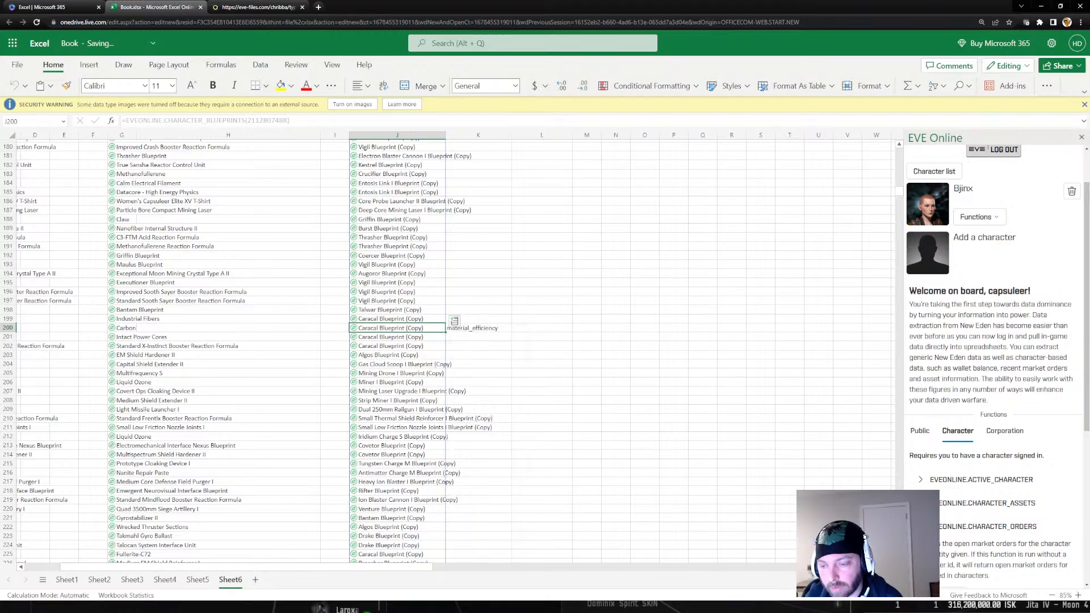
{"action": "left_click", "coordinate": [455, 322]}
{"action": "left_click", "coordinate": [488, 511]}
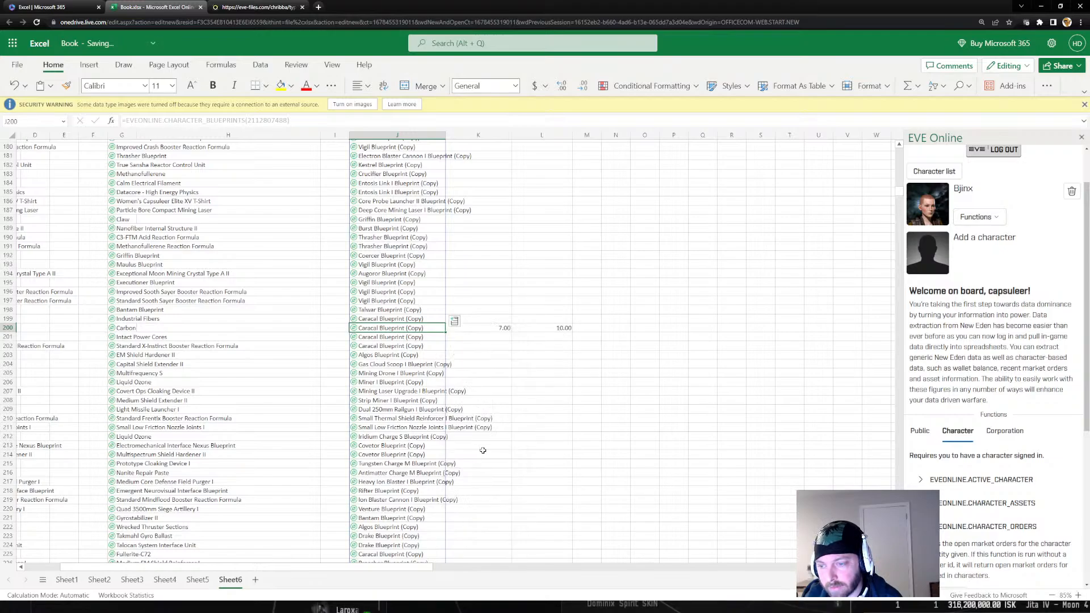
{"action": "left_click", "coordinate": [455, 322]}
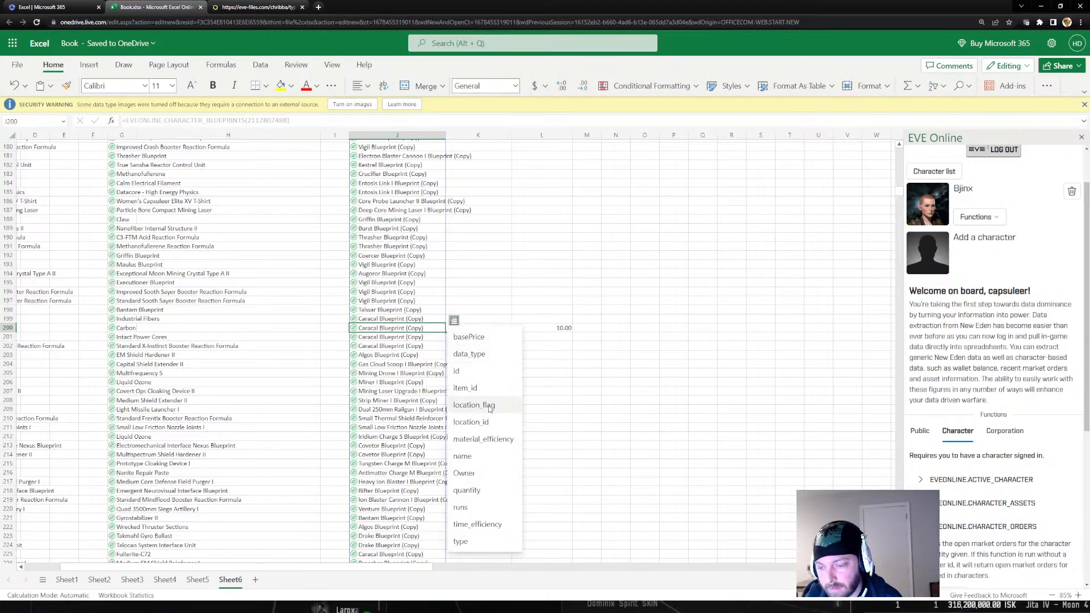
{"action": "left_click", "coordinate": [477, 520]}
Extract the location_id and location_flag fields of the J200 blueprint into N200 and O200, and widen column N to fit
{"action": "left_click", "coordinate": [455, 320]}
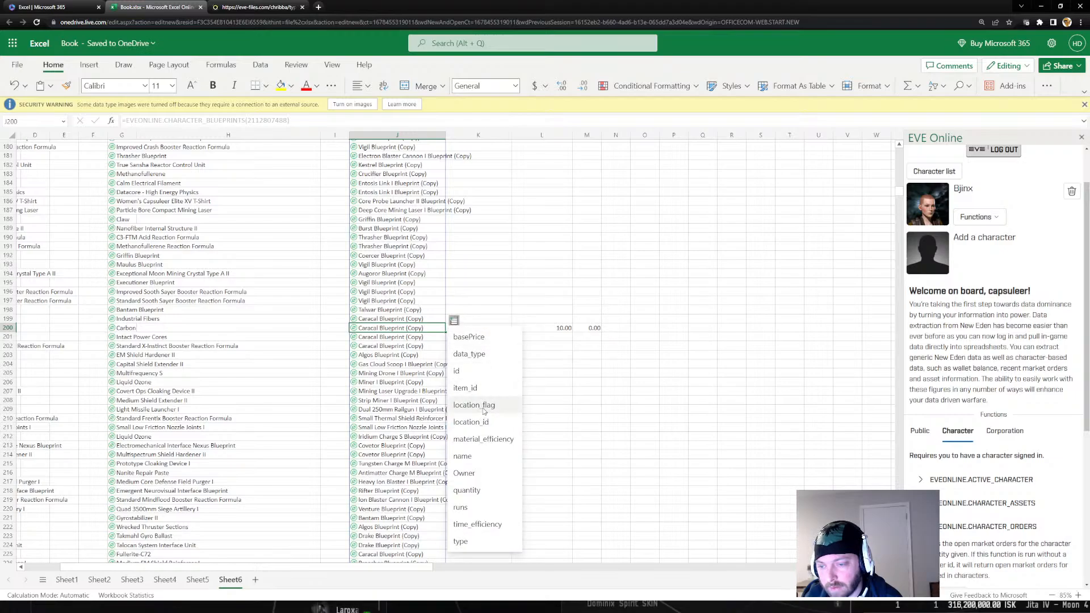
{"action": "left_click", "coordinate": [482, 422]}
{"action": "left_click", "coordinate": [454, 322]}
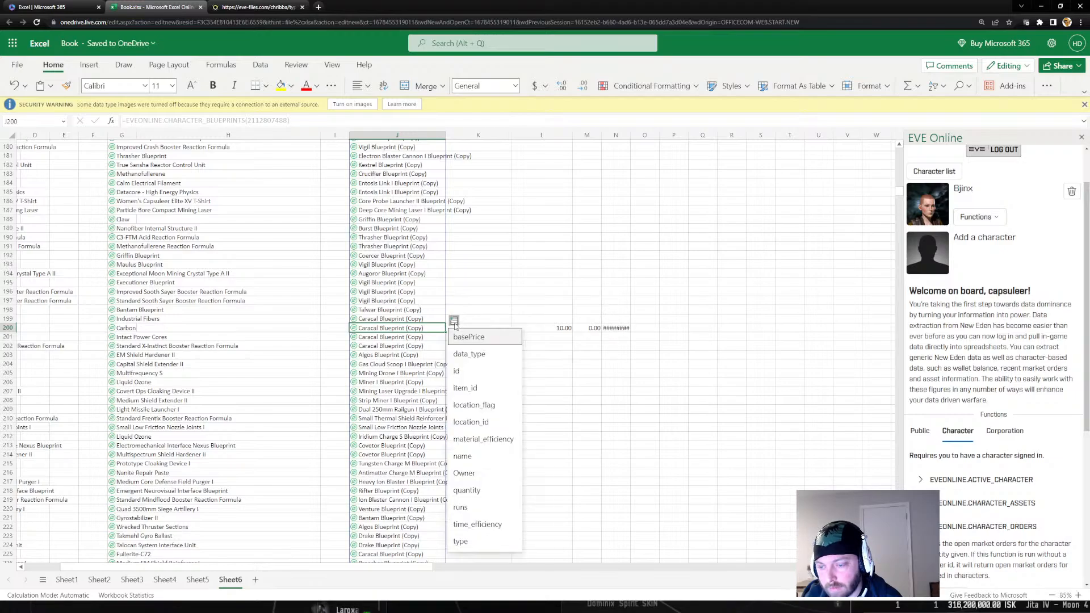
{"action": "scroll", "coordinate": [480, 461], "scroll_direction": "down", "scroll_amount": 1}
{"action": "scroll", "coordinate": [371, 350], "scroll_direction": "up", "scroll_amount": 1}
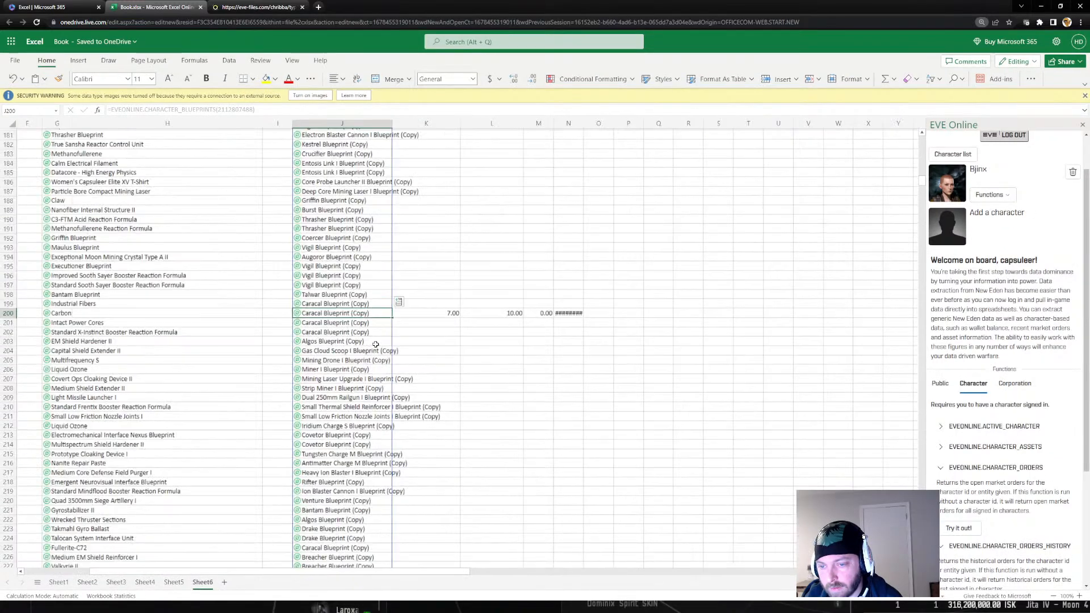
{"action": "left_click", "coordinate": [398, 301]}
{"action": "left_click", "coordinate": [411, 383]}
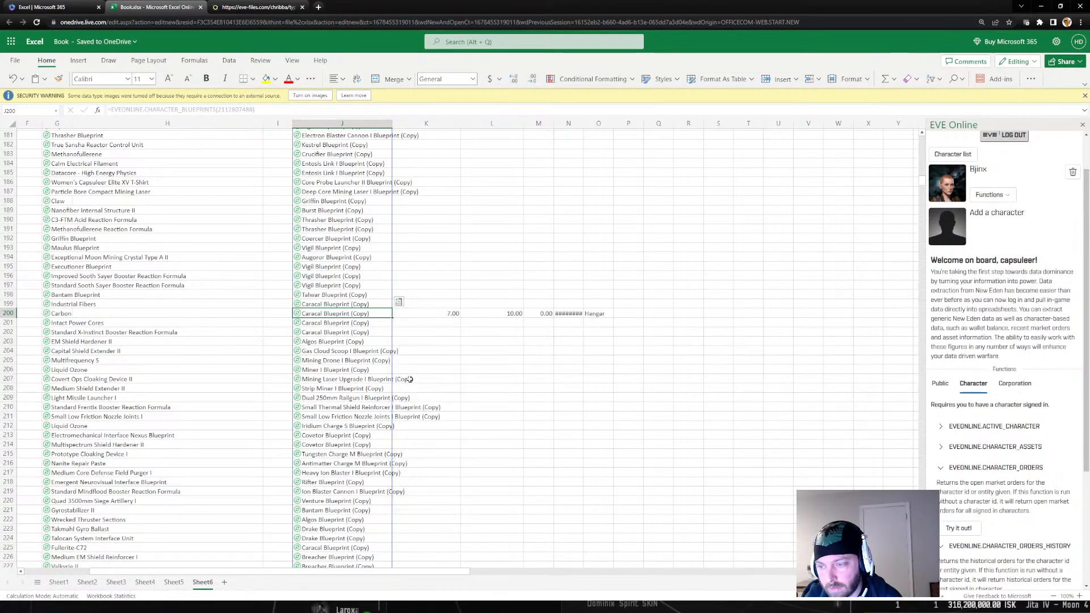
{"action": "left_click", "coordinate": [568, 313]}
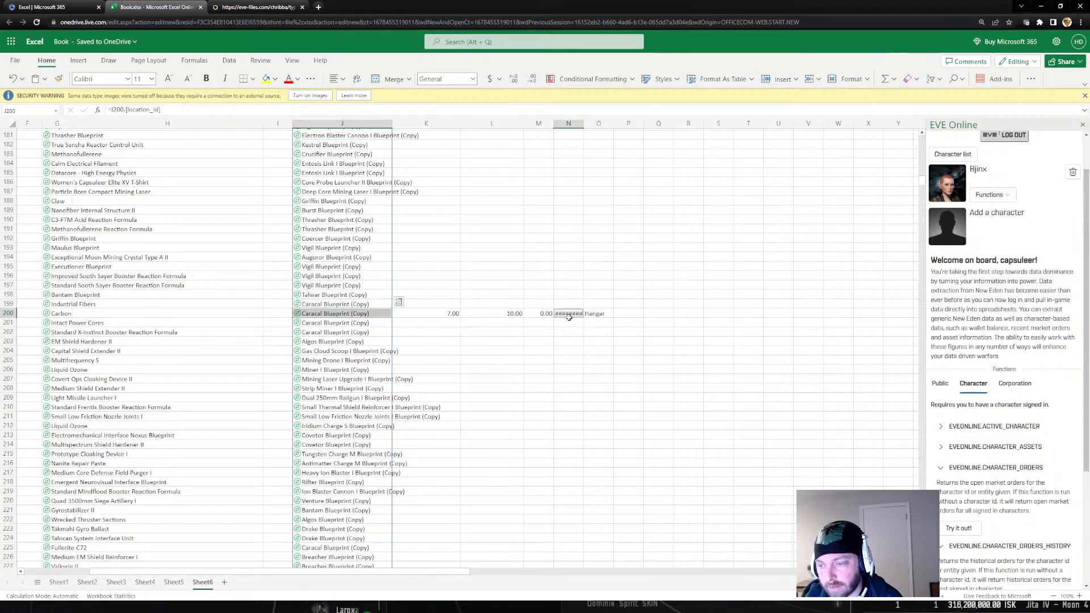
{"action": "left_click_drag", "start_coordinate": [584, 123], "coordinate": [631, 136]}
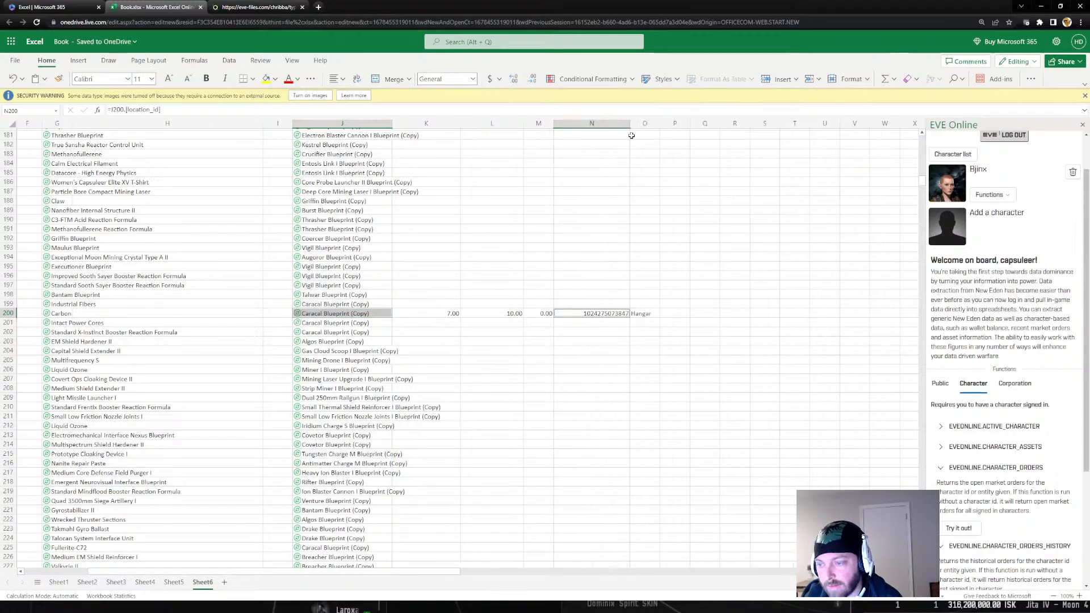
Extract the type field of the J200 Caracal Blueprint copy into P200
{"action": "left_click", "coordinate": [376, 313]}
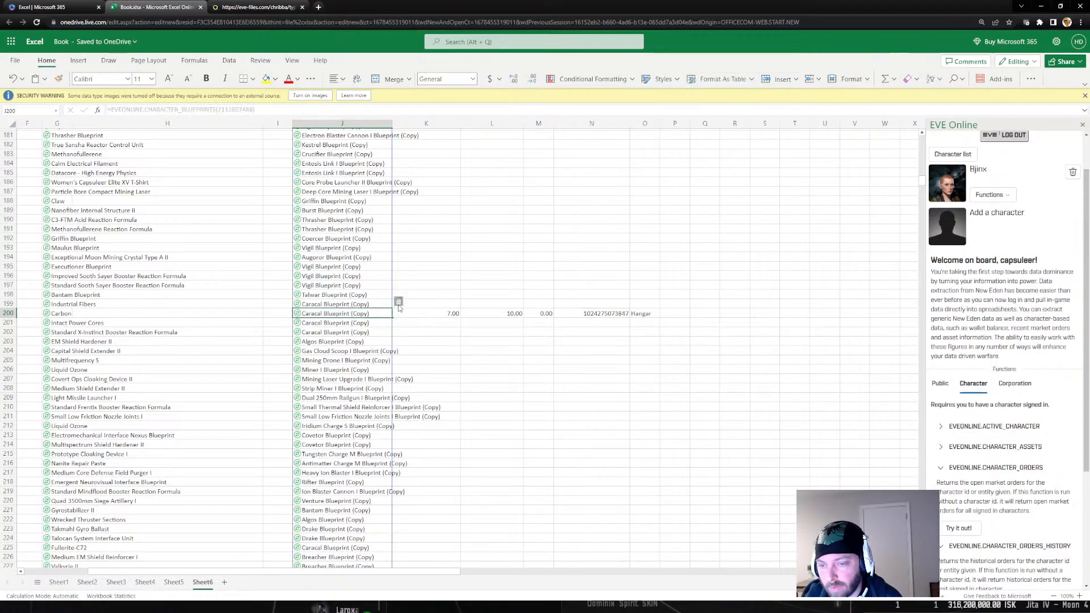
{"action": "left_click", "coordinate": [399, 301]}
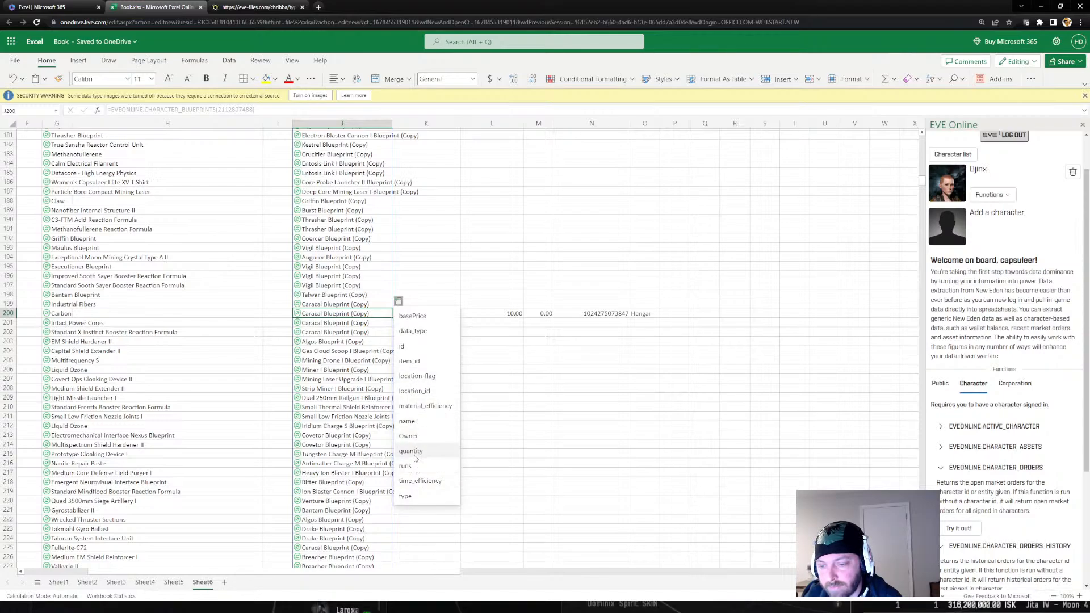
{"action": "left_click", "coordinate": [415, 498]}
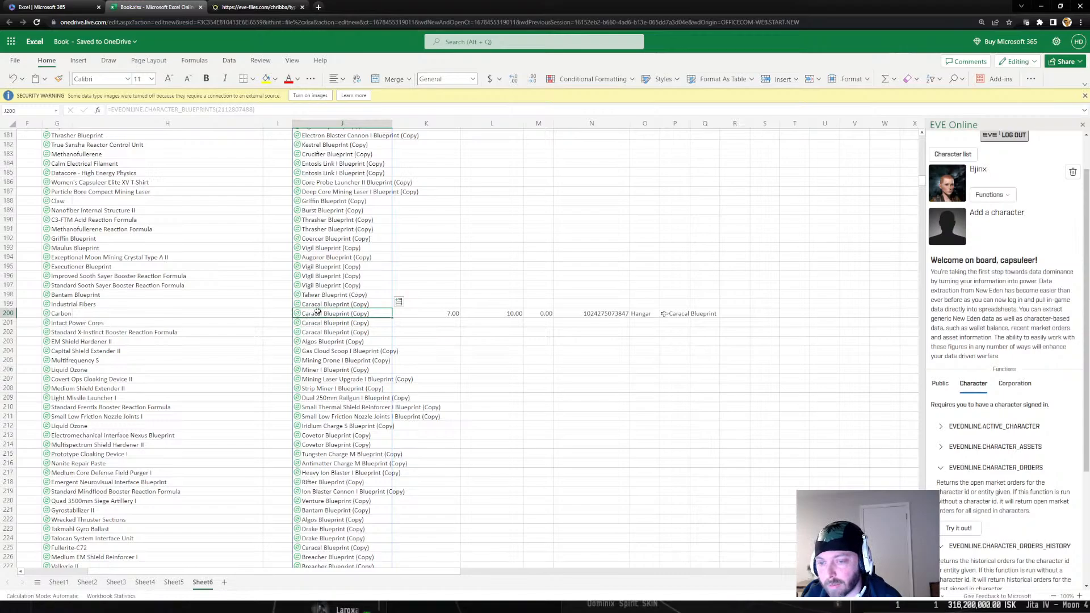
Examine the data card and available fields of the Caracal Blueprint type in P200
{"action": "left_click", "coordinate": [664, 313]}
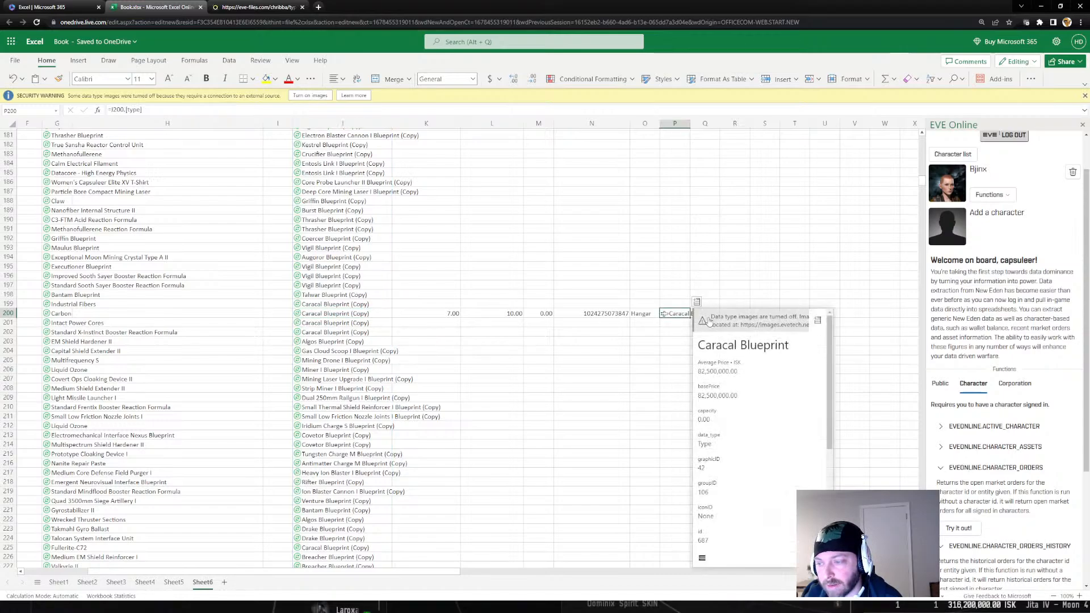
{"action": "left_click", "coordinate": [696, 301]}
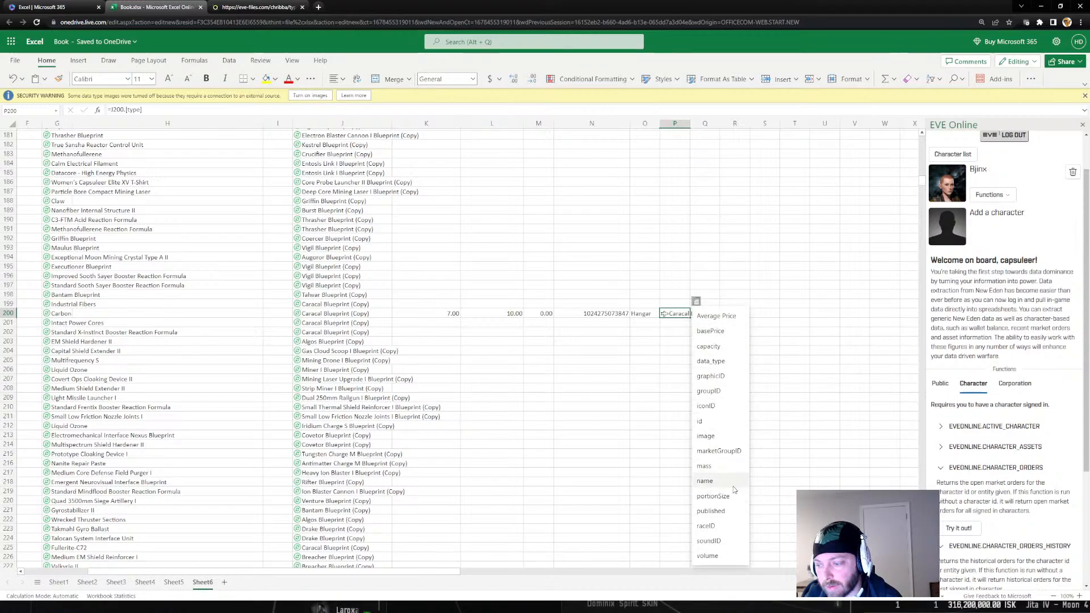
{"action": "left_click", "coordinate": [715, 334]}
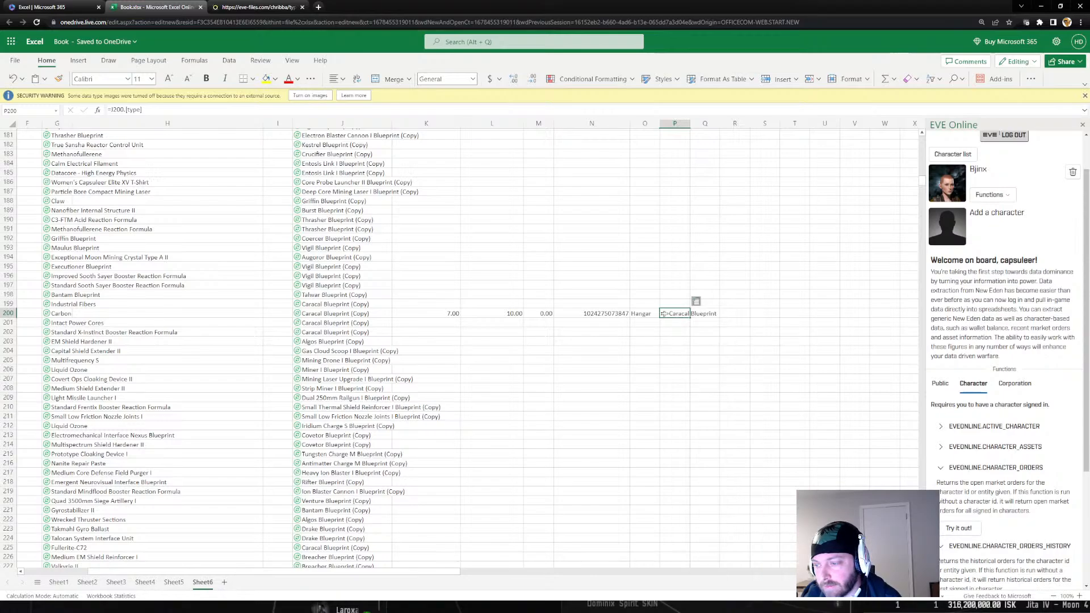
{"action": "left_click", "coordinate": [696, 303]}
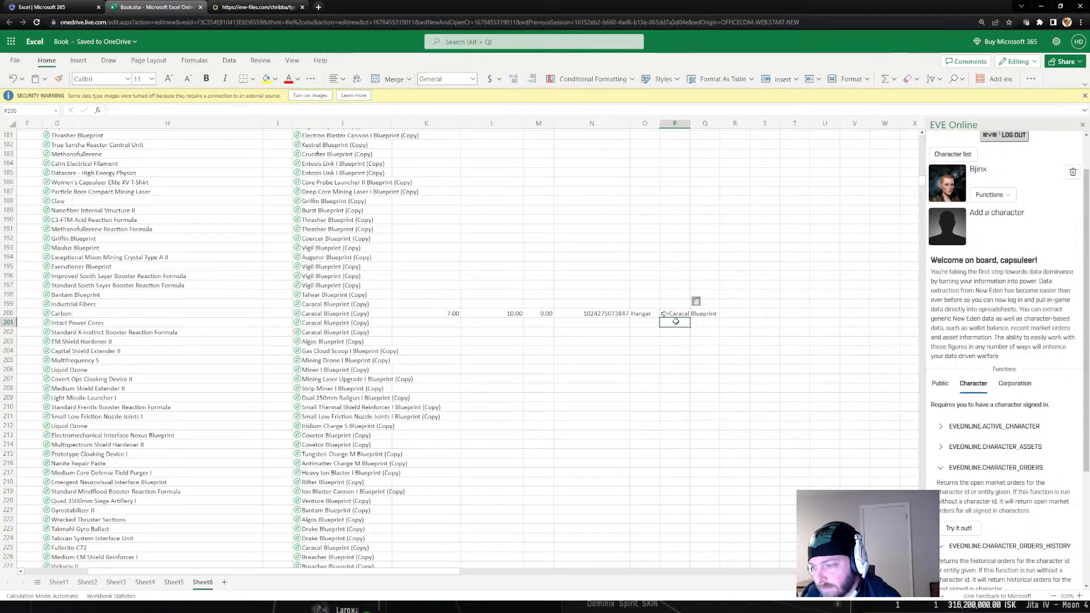
{"action": "left_click", "coordinate": [703, 314]}
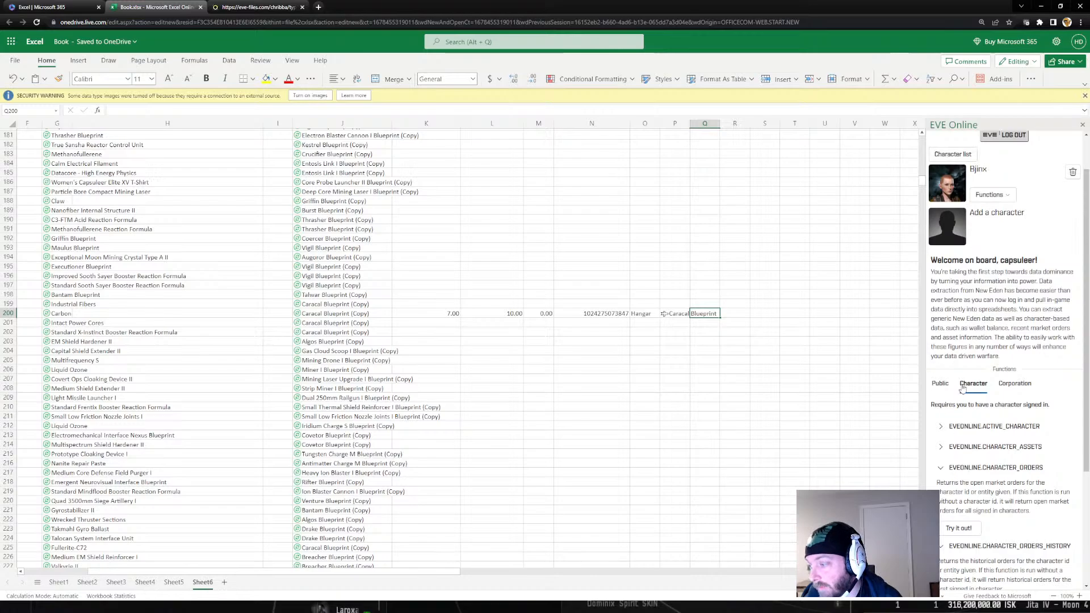
Insert the public EVEONLINE.BLUEPRINT_EXPLOSION example formula into Q200
{"action": "left_click", "coordinate": [940, 383]}
{"action": "left_click", "coordinate": [945, 489]}
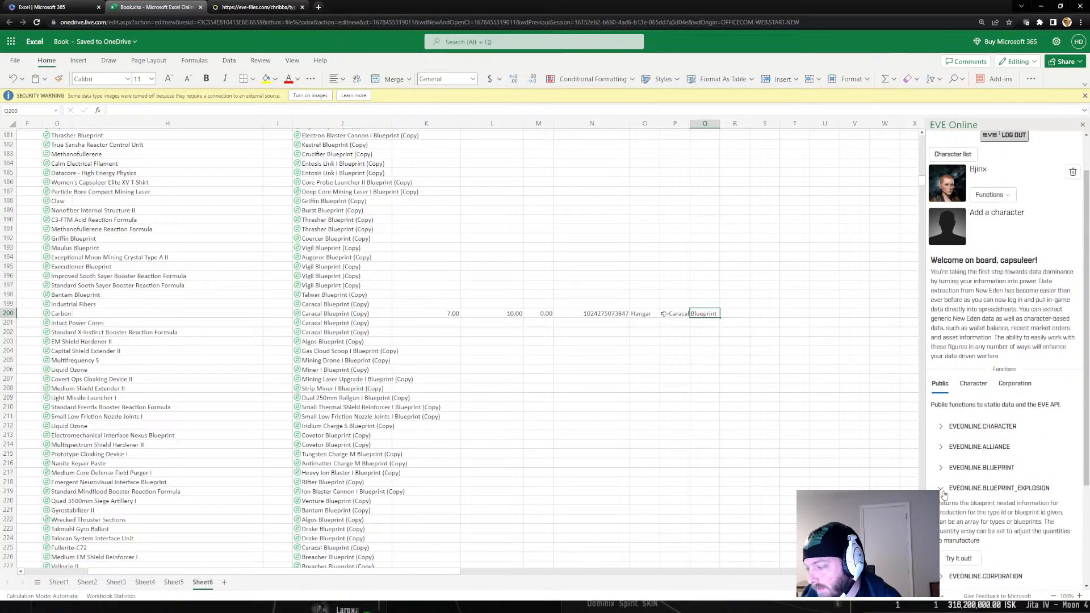
{"action": "left_click", "coordinate": [959, 558]}
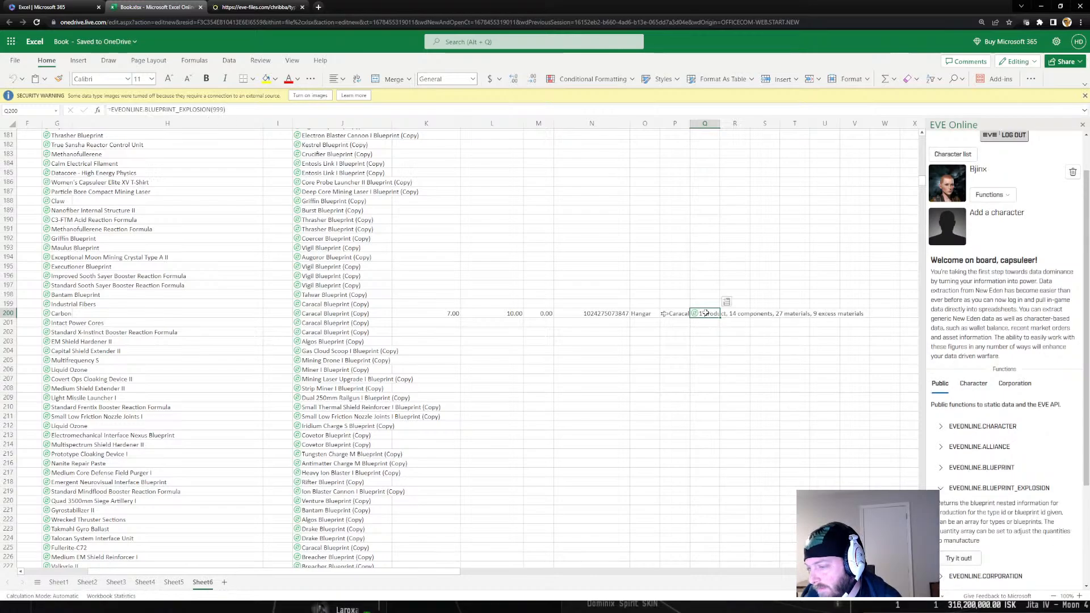
Extract the id field of the Caracal Blueprint type in P200 into R200
{"action": "left_click", "coordinate": [674, 317]}
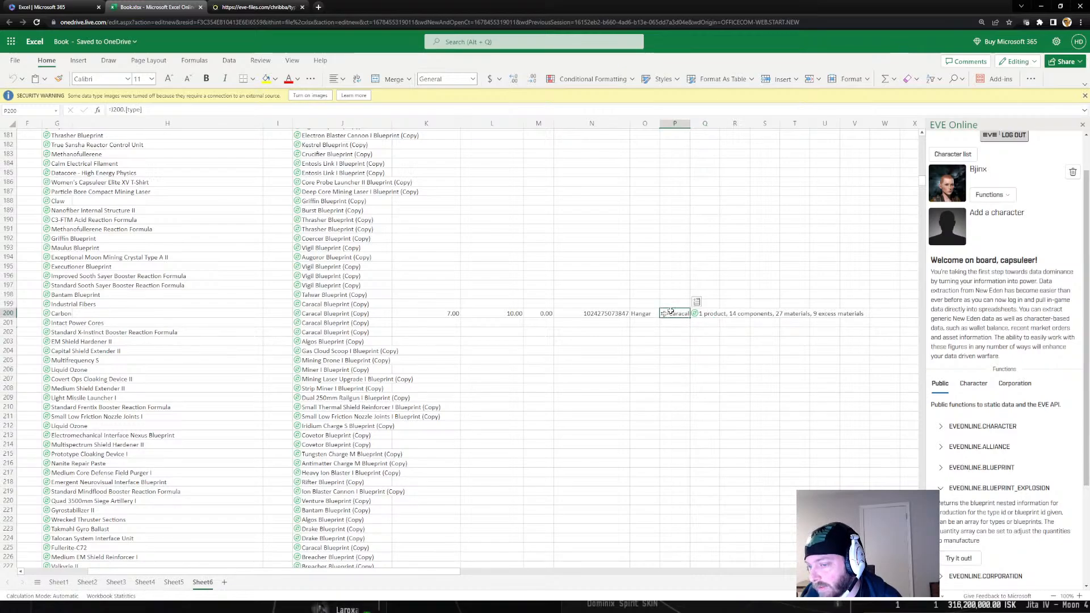
{"action": "left_click", "coordinate": [697, 303]}
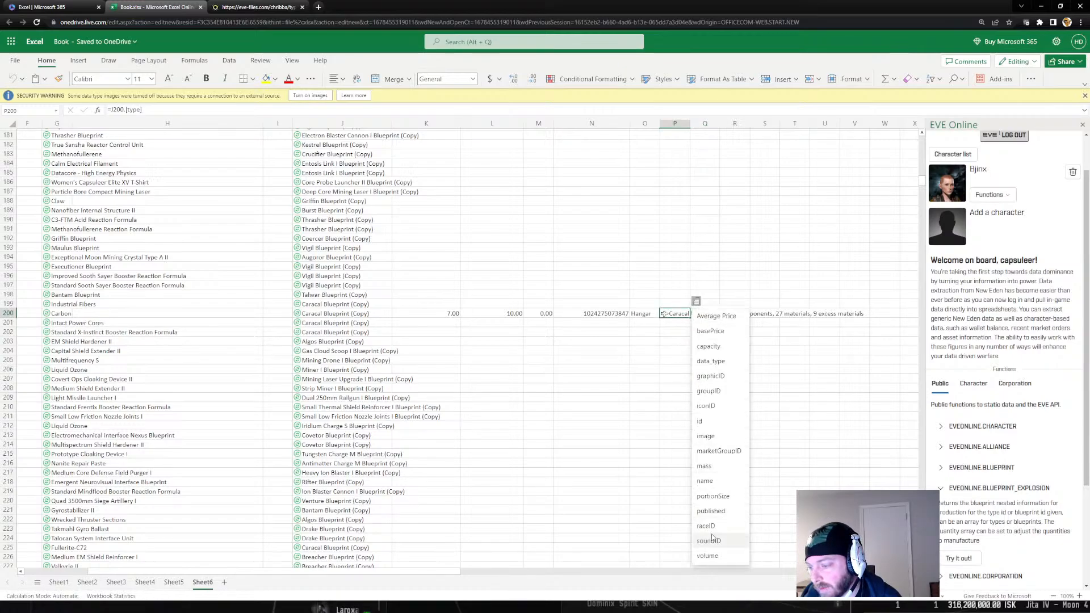
{"action": "left_click", "coordinate": [730, 421]}
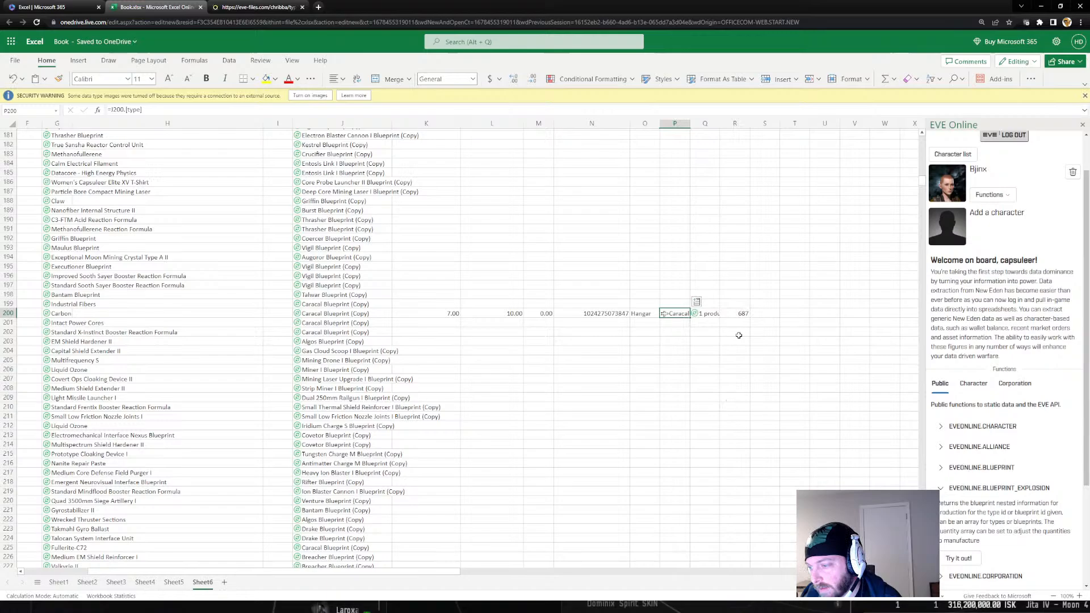
Set the blueprint ID in the BLUEPRINT_EXPLOSION formula in Q200 to 687
{"action": "left_click", "coordinate": [706, 315]}
{"action": "double_click", "coordinate": [221, 109]}
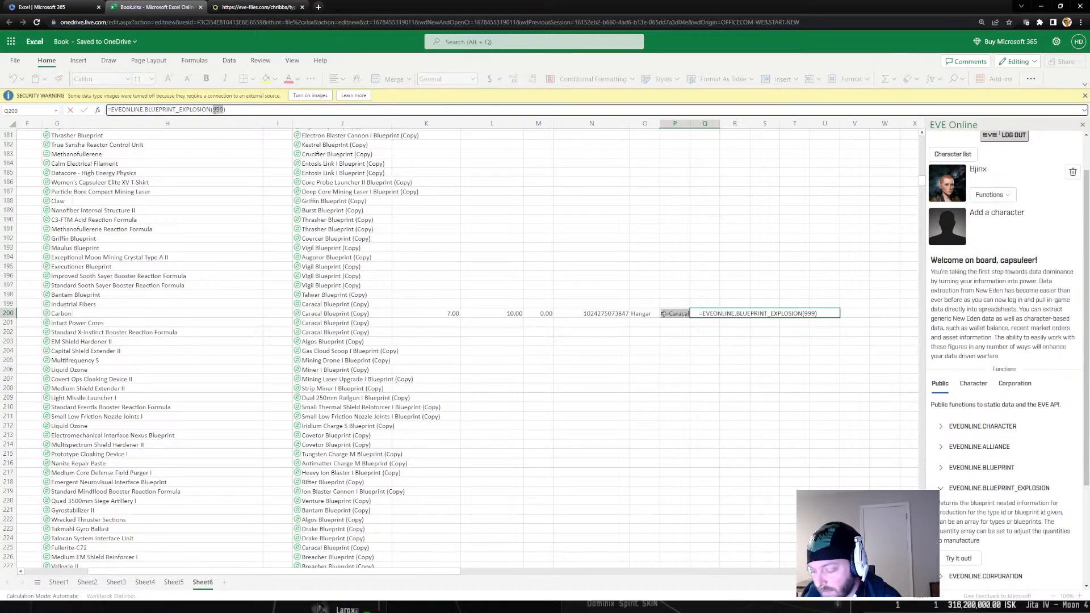
{"action": "type", "text": "687"}
{"action": "key", "text": "Return"}
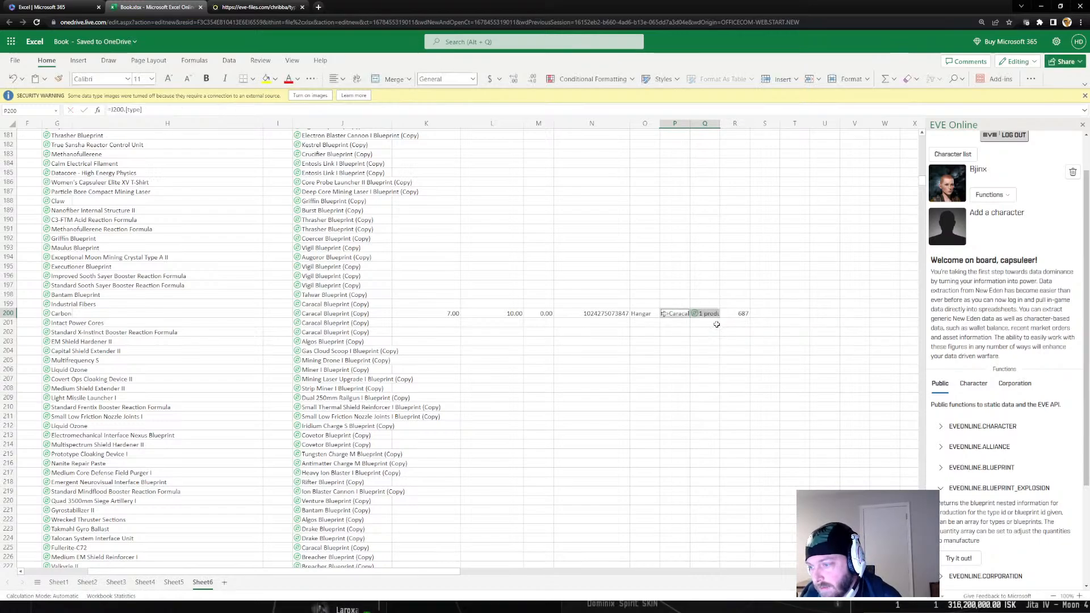
Extract the materials field of the blueprint explosion in Q200 into the cells from S200 down
{"action": "left_click", "coordinate": [713, 314]}
{"action": "left_click", "coordinate": [726, 300]}
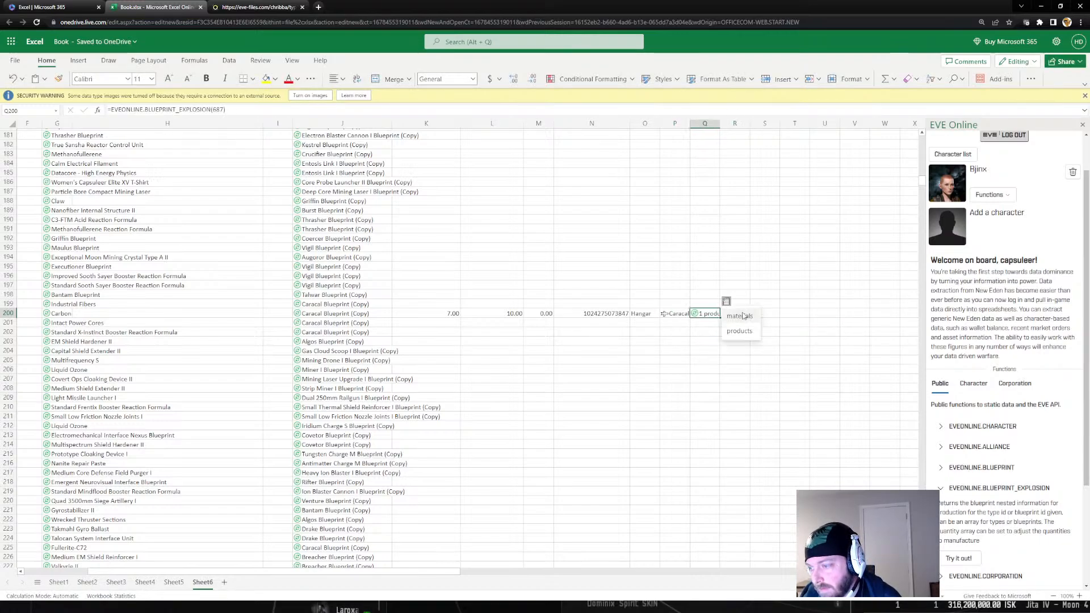
{"action": "left_click", "coordinate": [739, 315]}
{"action": "left_click", "coordinate": [727, 301]}
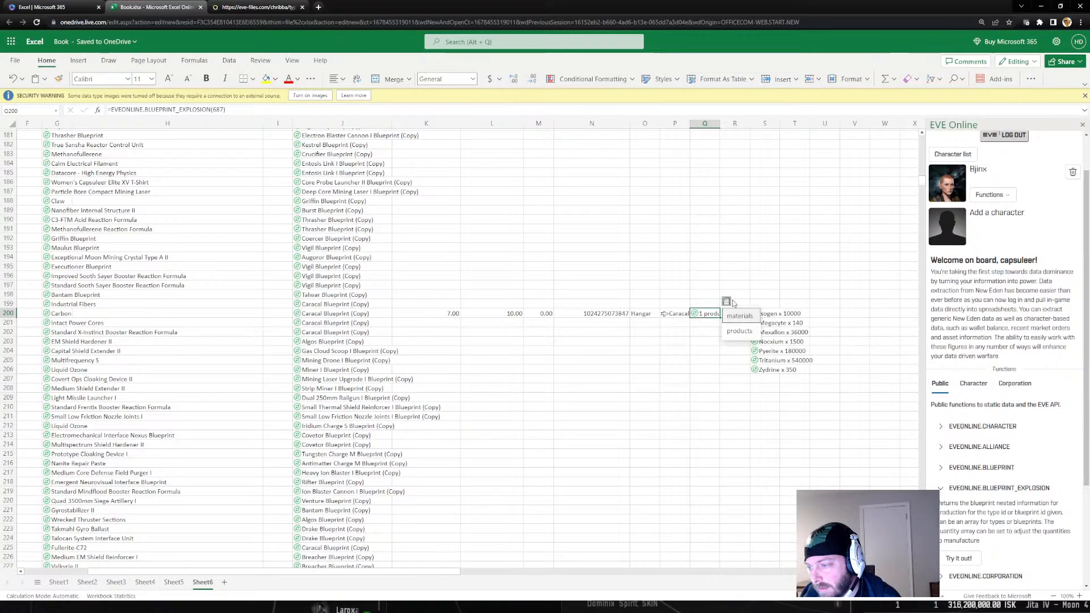
Extract the quantity and type of the Isogen material in S200 into T200 and U200
{"action": "left_click", "coordinate": [767, 314]}
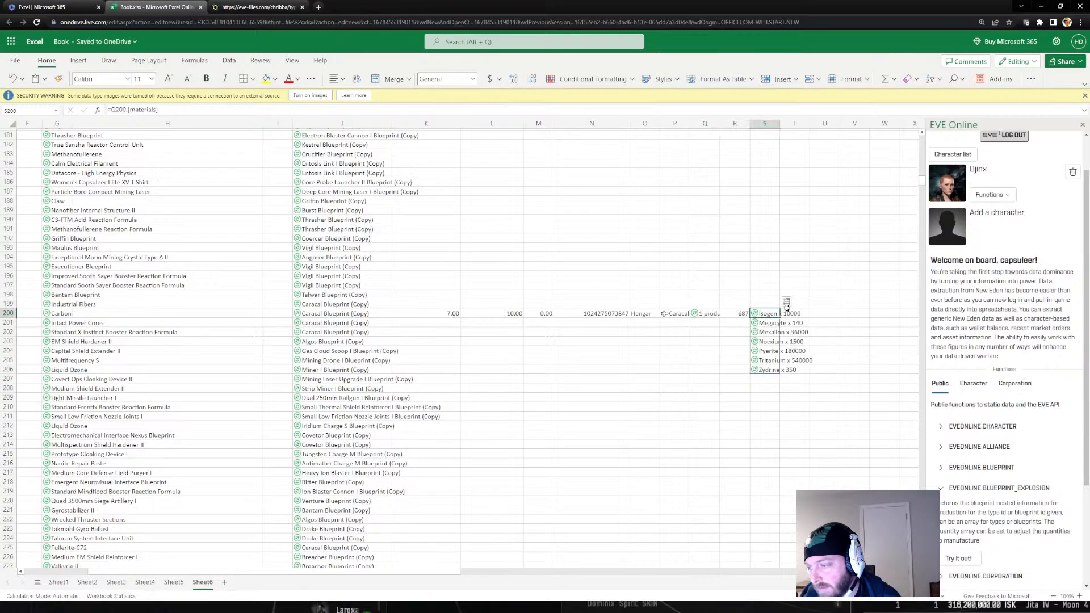
{"action": "left_click", "coordinate": [786, 305]}
{"action": "left_click", "coordinate": [807, 322]}
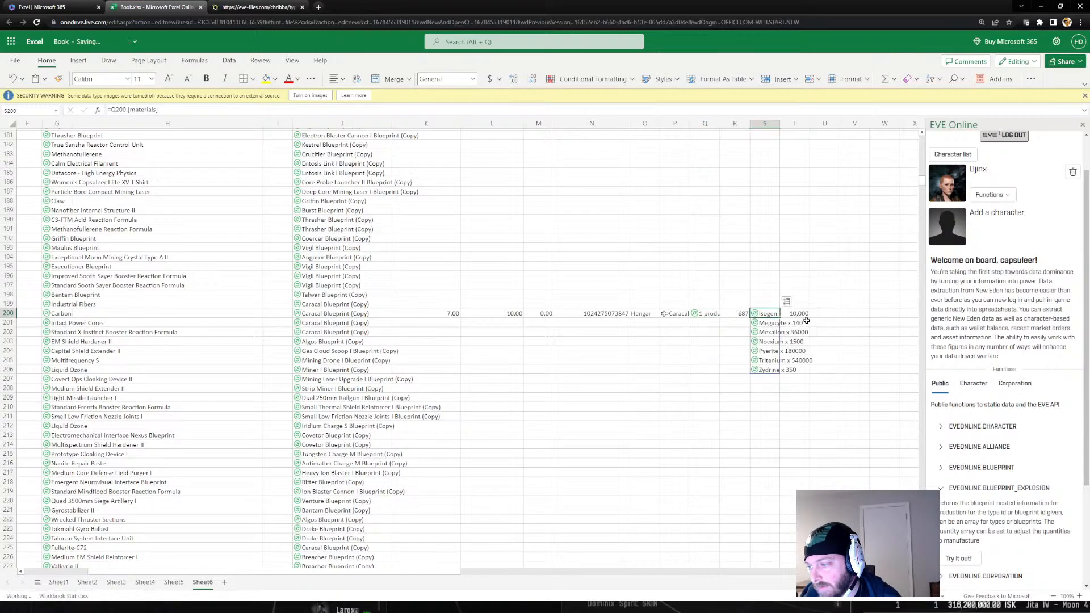
{"action": "left_click", "coordinate": [786, 302]}
{"action": "left_click", "coordinate": [799, 331]}
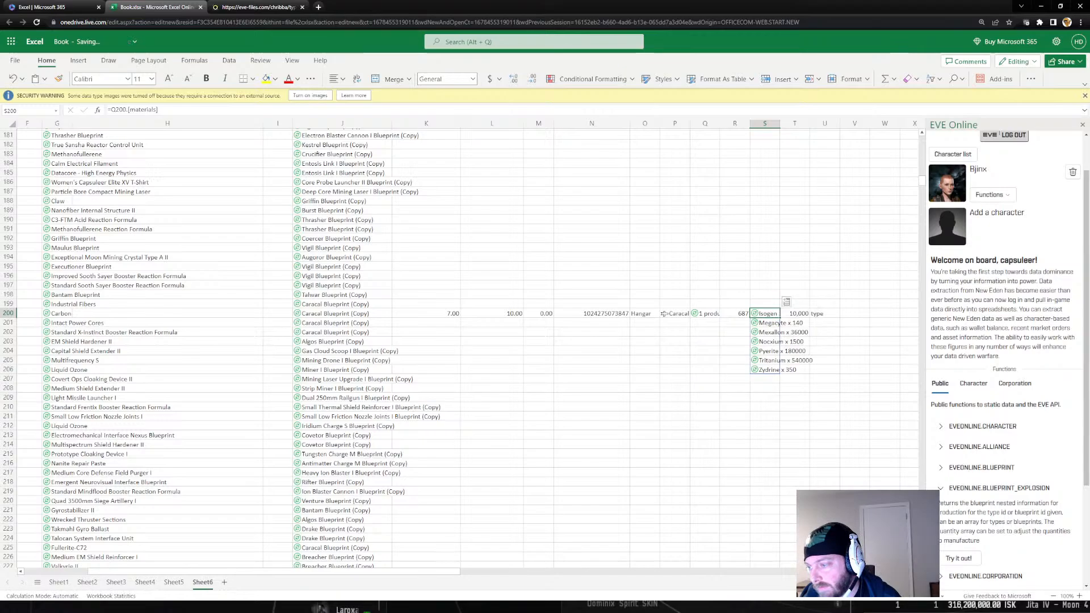
Examine the available fields of the Isogen type in U200
{"action": "left_click", "coordinate": [828, 314]}
{"action": "left_click", "coordinate": [846, 302]}
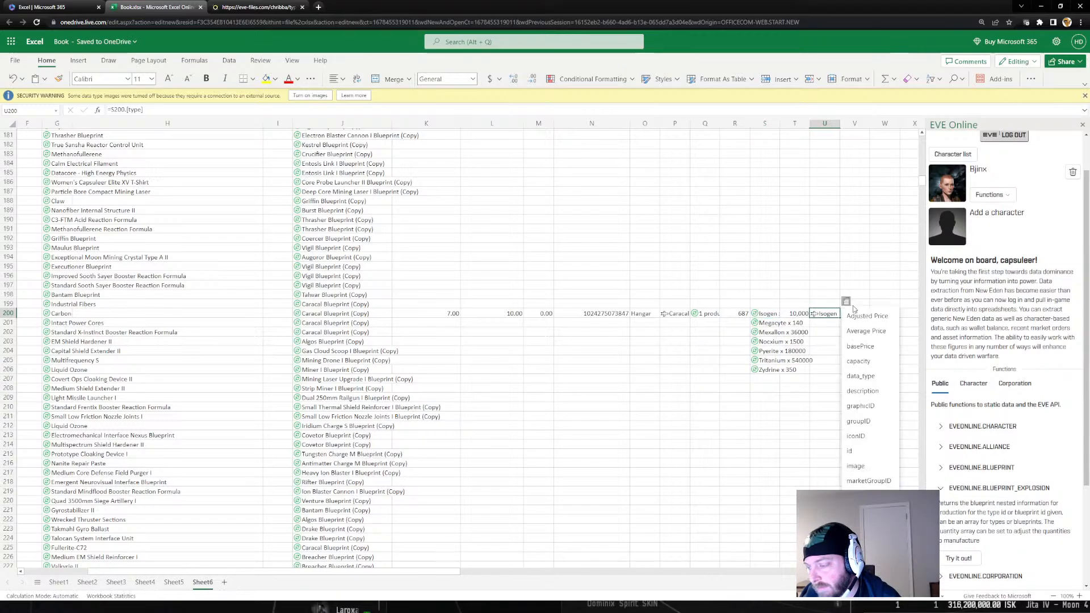
{"action": "left_click", "coordinate": [725, 384]}
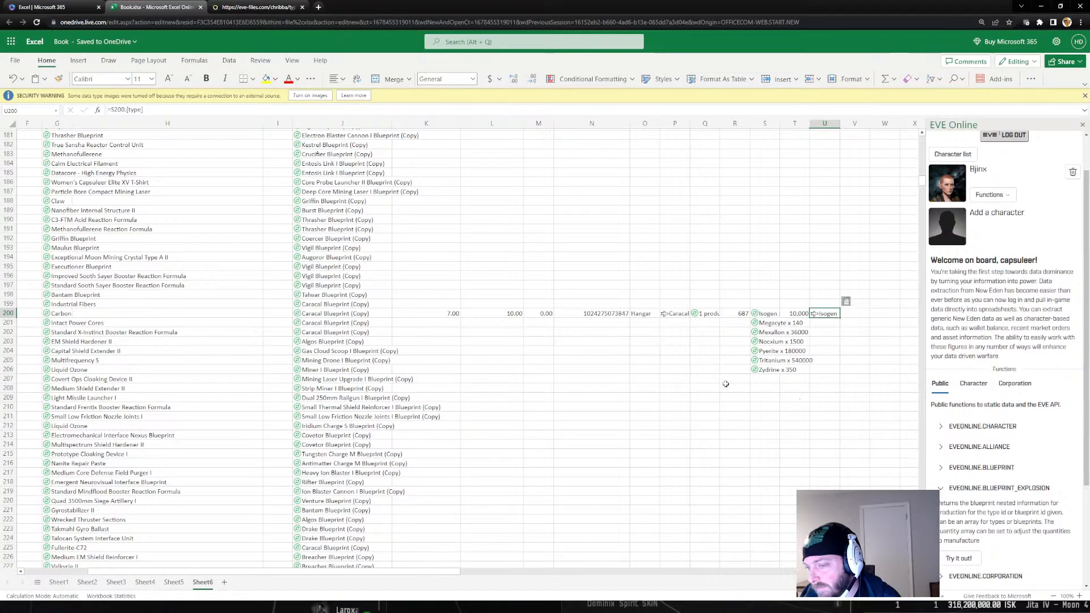
Examine the add-in's corporation functions, reading the descriptions and role requirements for wallets, orders and orders history
{"action": "scroll", "coordinate": [375, 340], "scroll_direction": "down", "scroll_amount": 3}
{"action": "key", "text": "ctrl+minus"}
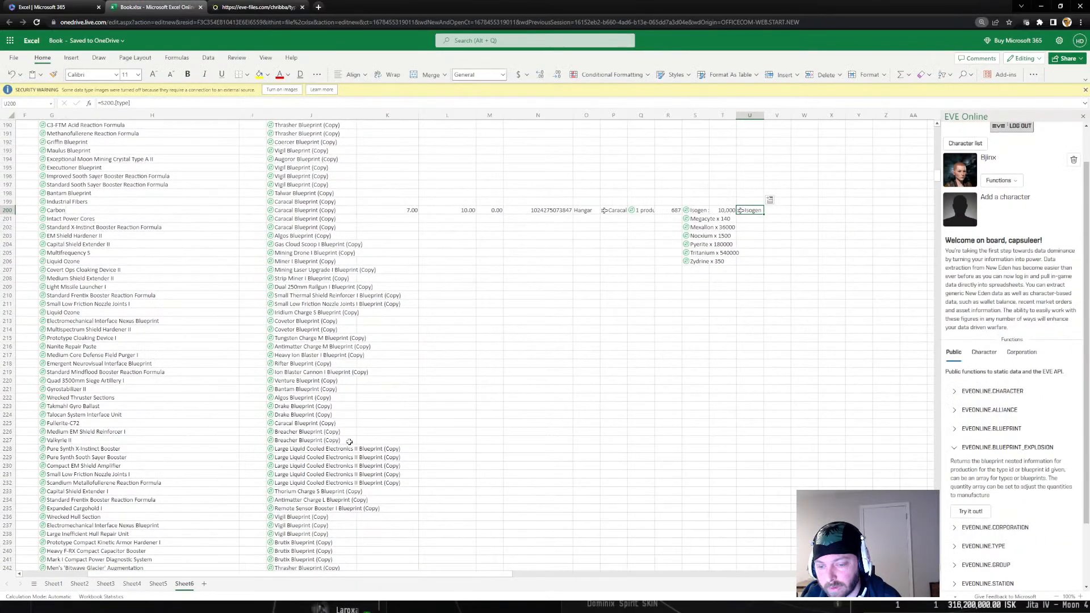
{"action": "scroll", "coordinate": [349, 441], "scroll_direction": "up", "scroll_amount": 1}
{"action": "scroll", "coordinate": [997, 368], "scroll_direction": "down", "scroll_amount": 2}
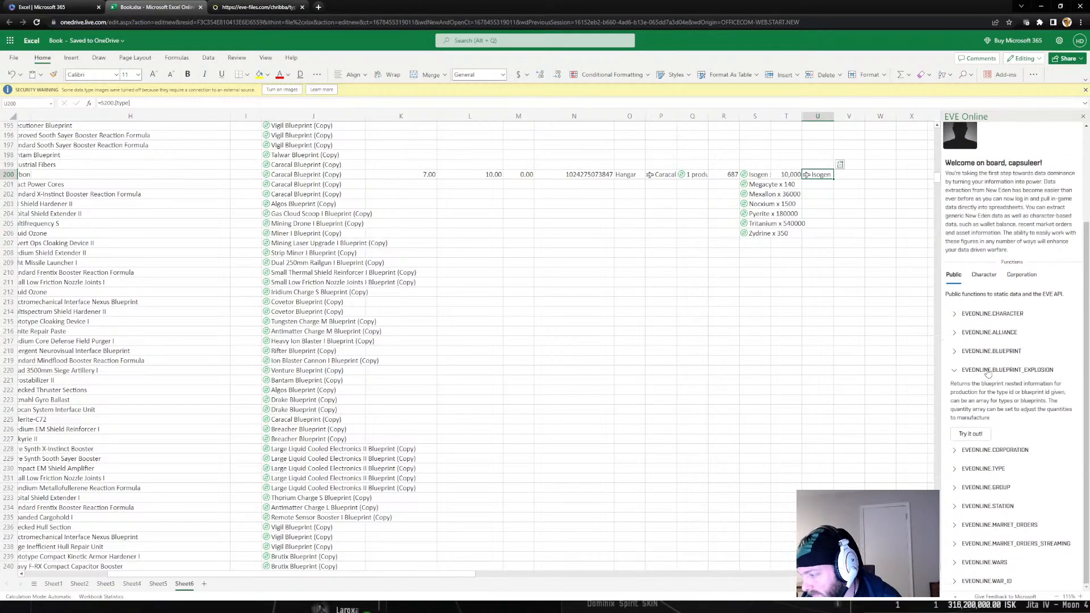
{"action": "scroll", "coordinate": [988, 284], "scroll_direction": "up", "scroll_amount": 3}
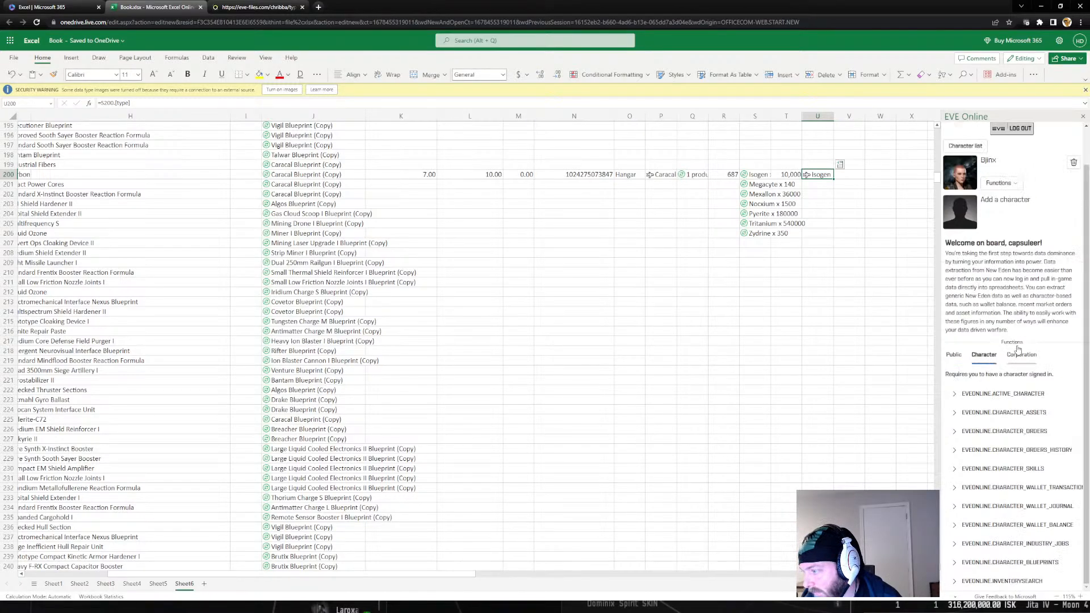
{"action": "left_click", "coordinate": [1020, 386]}
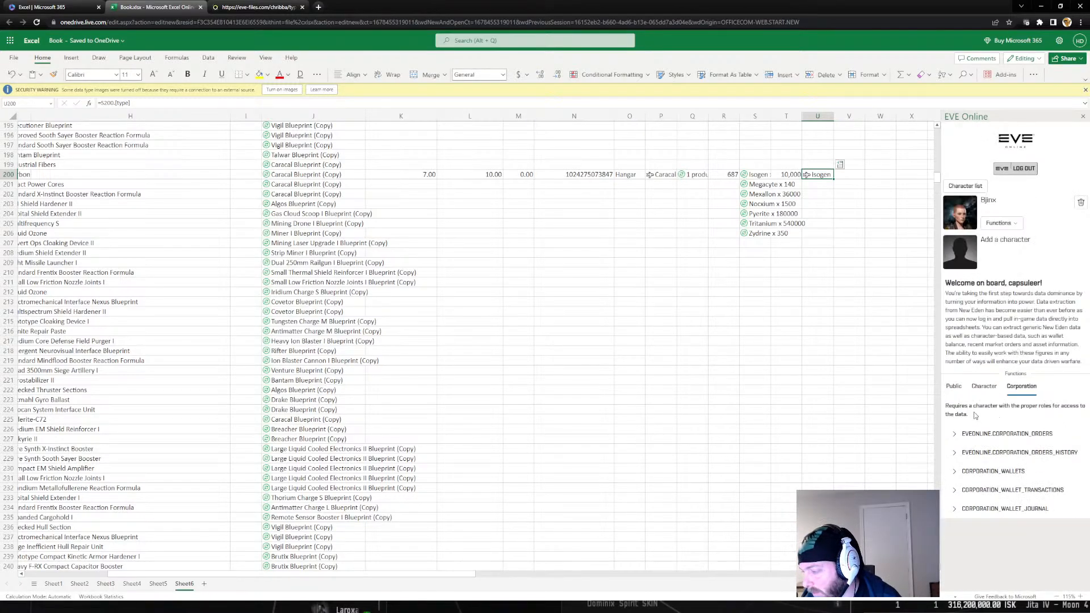
{"action": "left_click", "coordinate": [954, 471]}
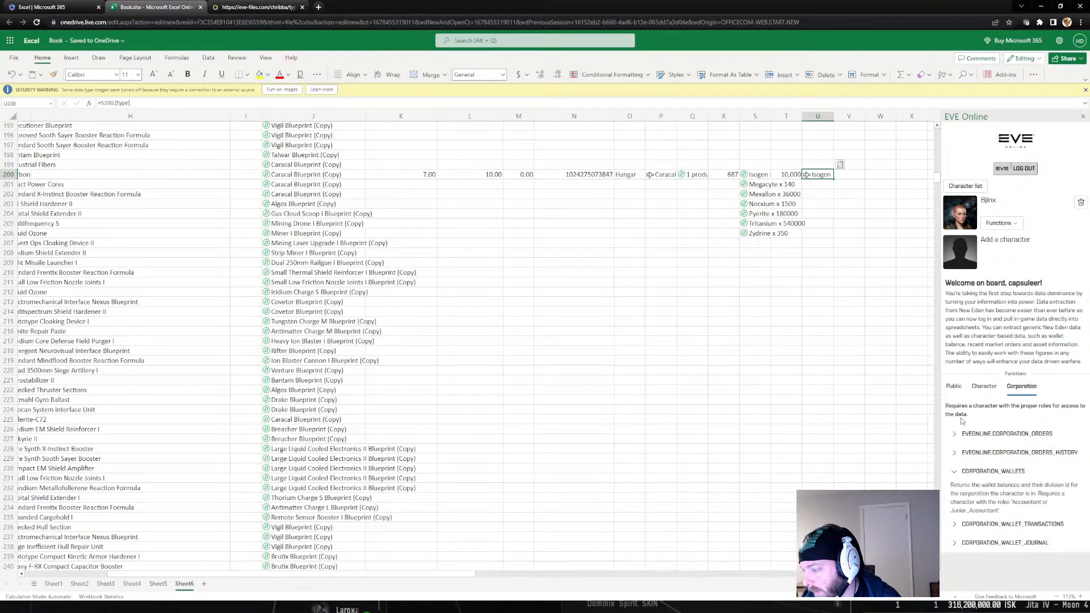
{"action": "left_click", "coordinate": [1003, 223]}
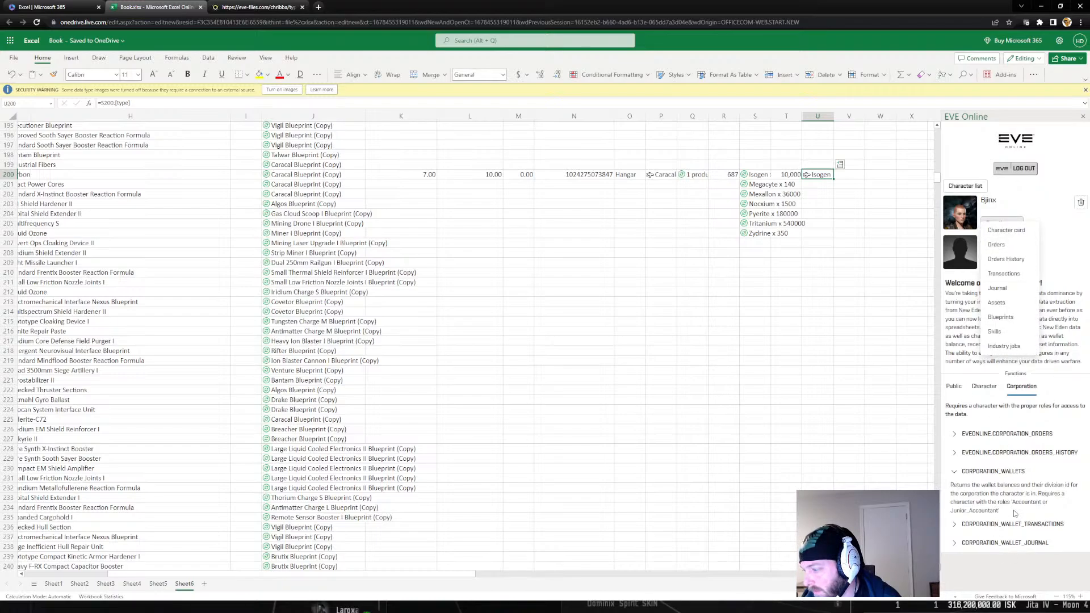
{"action": "left_click", "coordinate": [995, 486]}
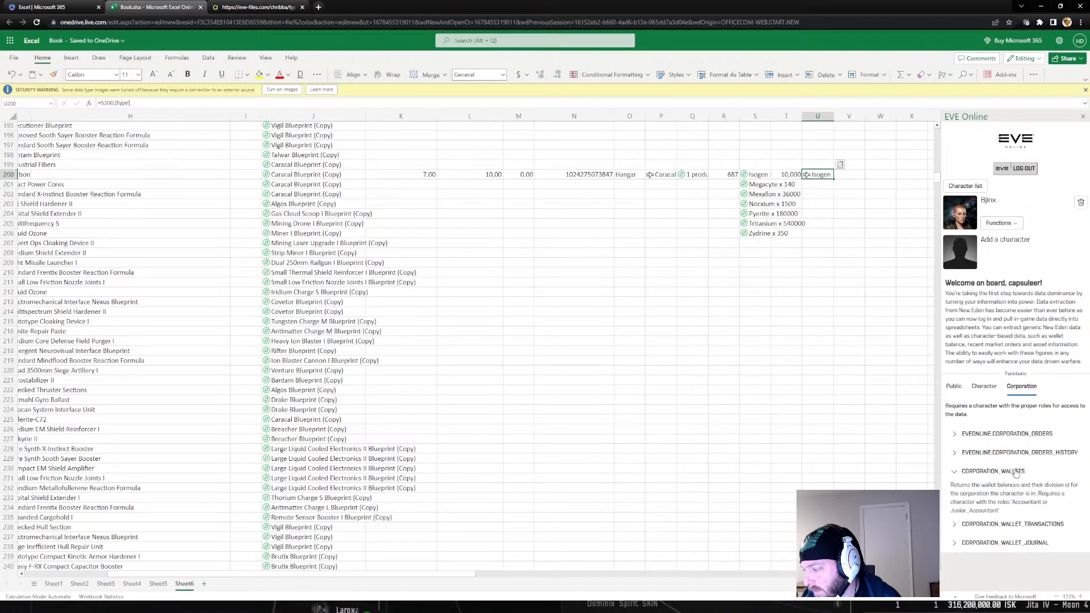
{"action": "left_click", "coordinate": [976, 439]}
{"action": "left_click", "coordinate": [974, 478]}
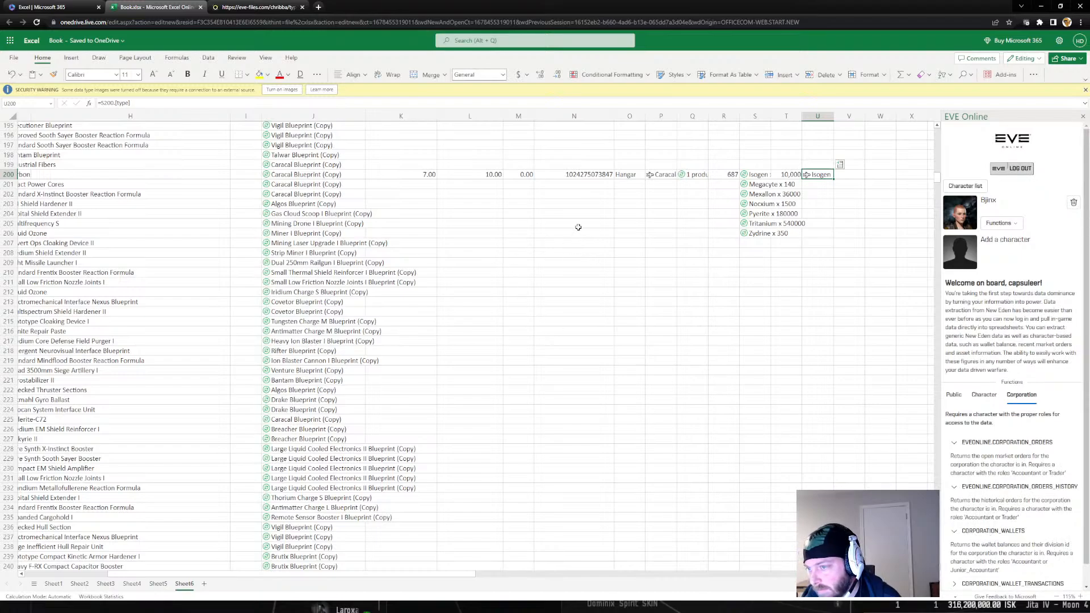
{"action": "left_click", "coordinate": [580, 203]}
{"action": "left_click_drag", "start_coordinate": [609, 175], "coordinate": [630, 176]}
{"action": "left_click", "coordinate": [583, 231]}
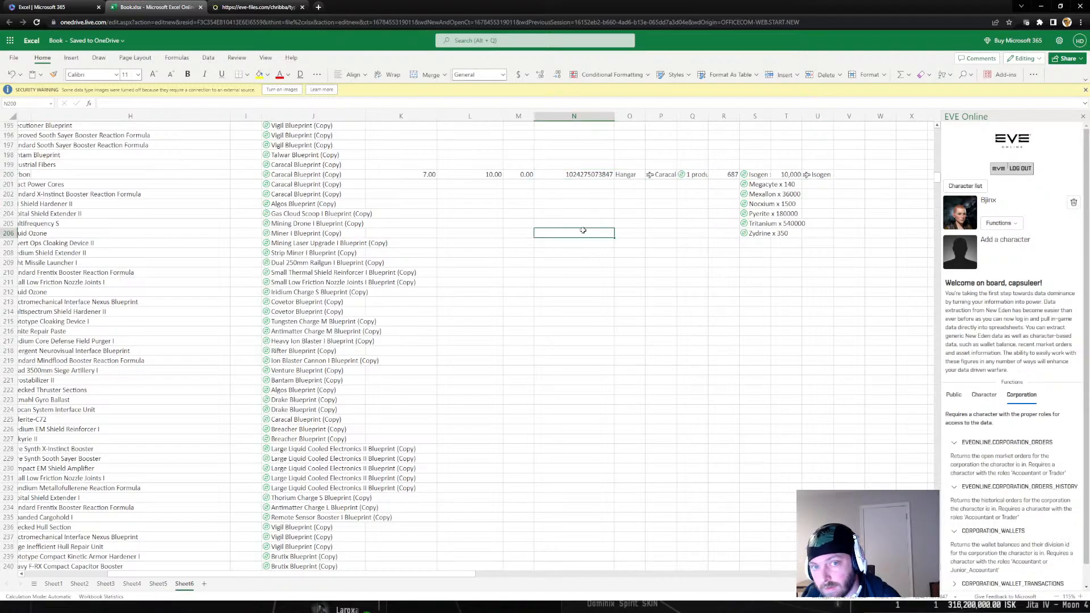
{"action": "left_click", "coordinate": [278, 175]}
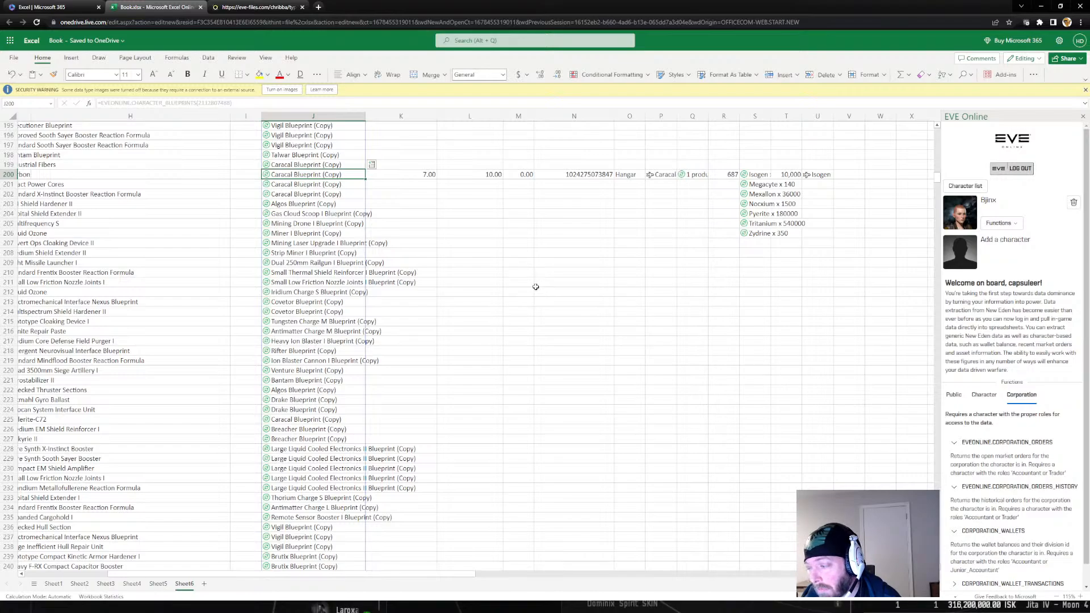
Examine the add-in's character functions, reading the descriptions of CHARACTER_ORDERS, CHARACTER_ASSETS and ACTIVE_CHARACTER
{"action": "left_click", "coordinate": [983, 395]}
{"action": "left_click", "coordinate": [1021, 471]}
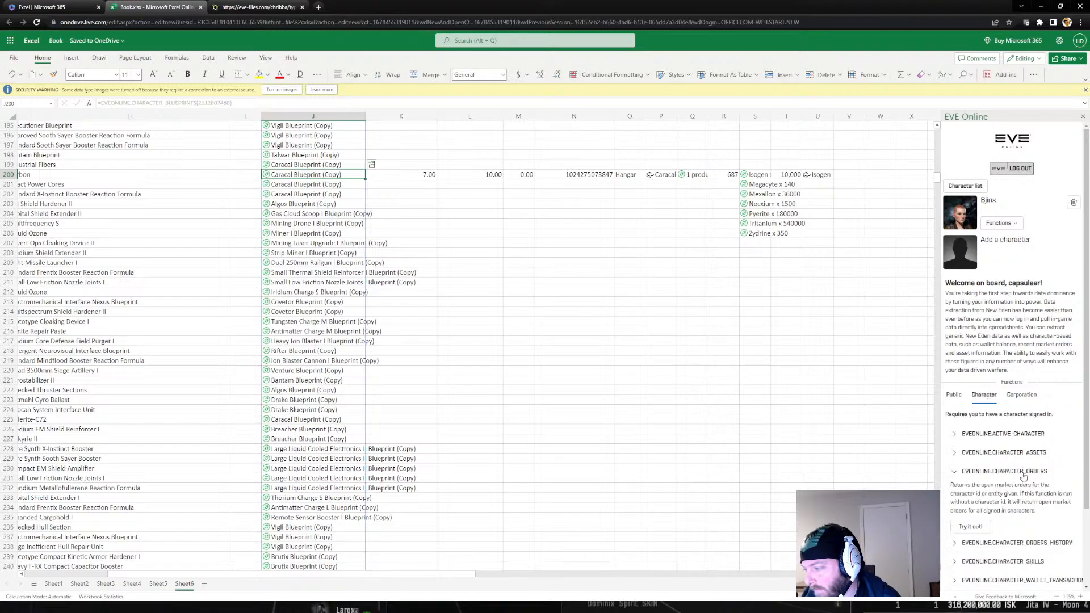
{"action": "scroll", "coordinate": [1012, 516], "scroll_direction": "down", "scroll_amount": 1}
{"action": "left_click", "coordinate": [998, 409]}
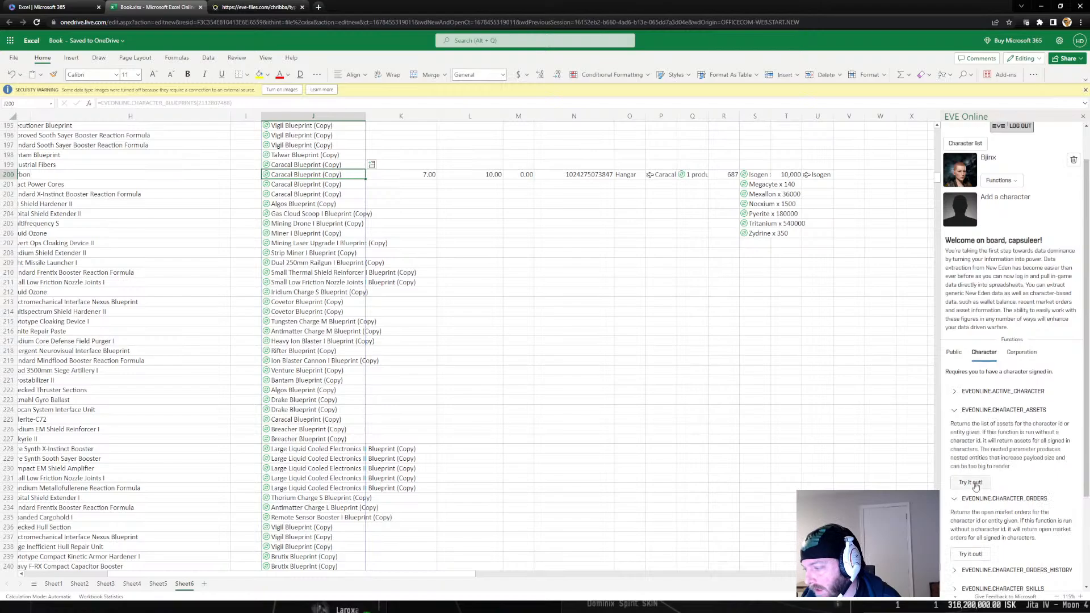
{"action": "left_click", "coordinate": [1002, 392]}
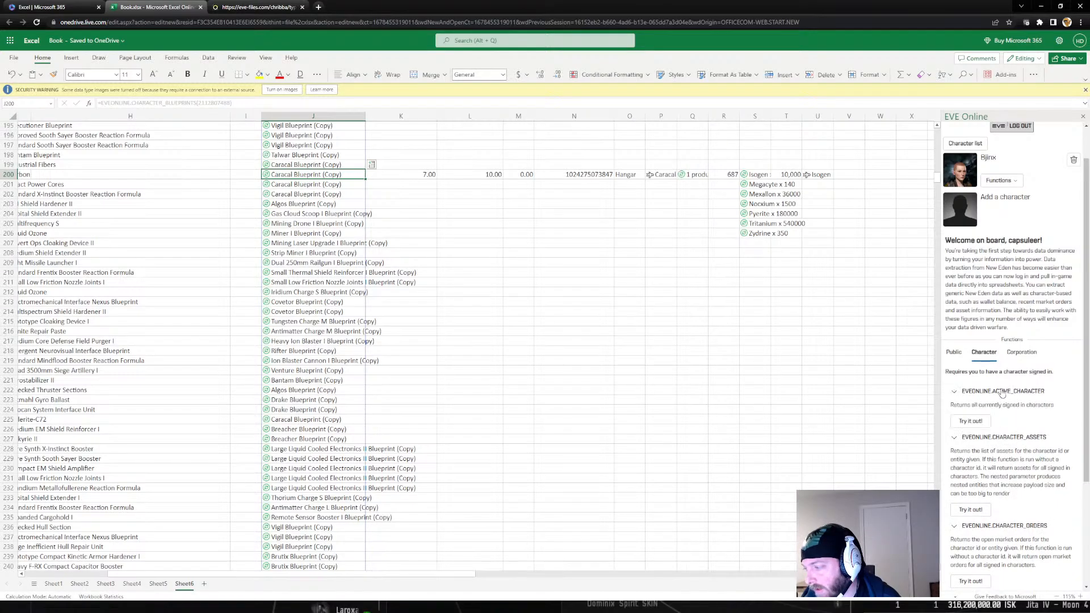
{"action": "scroll", "coordinate": [1018, 505], "scroll_direction": "down", "scroll_amount": 3}
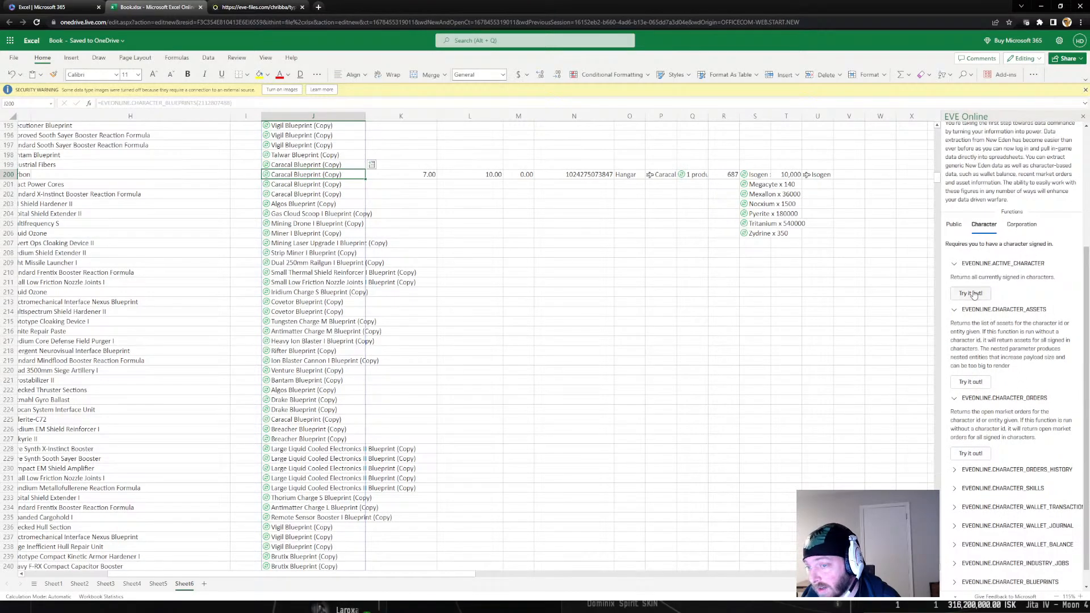
{"action": "scroll", "coordinate": [1015, 438], "scroll_direction": "down", "scroll_amount": 1}
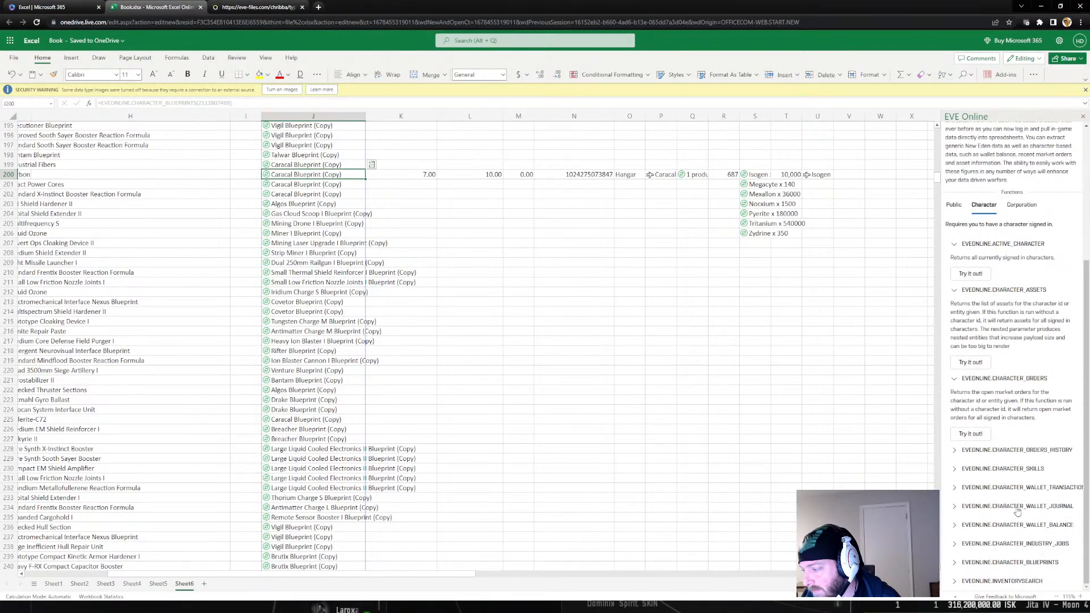
Add a new worksheet and insert the EVEONLINE.CHARACTER_SKILLS example formula into its cell A2
{"action": "left_click", "coordinate": [1034, 470]}
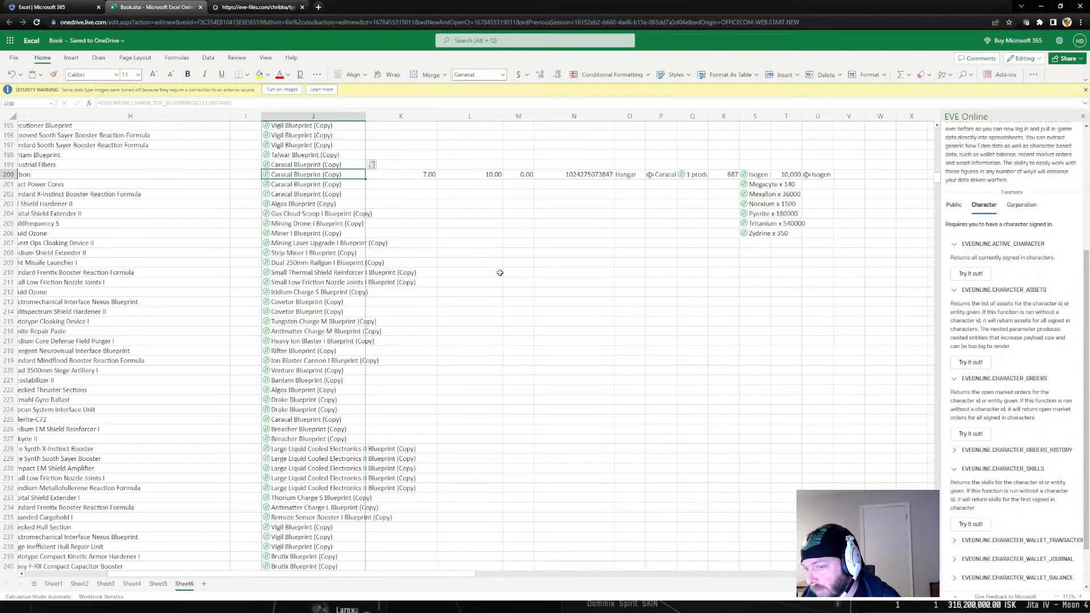
{"action": "left_click", "coordinate": [205, 585]}
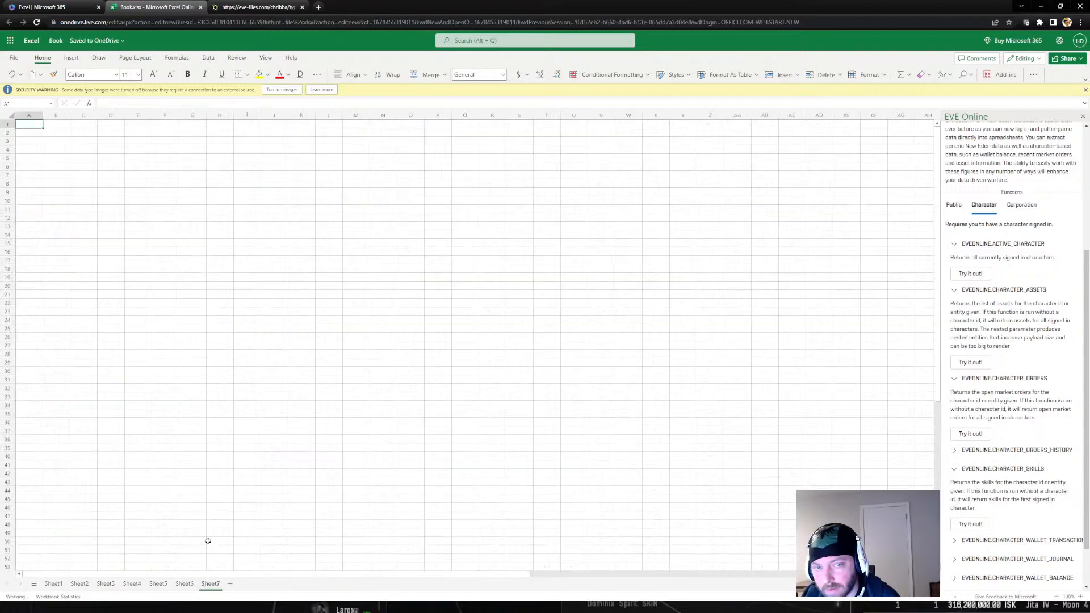
{"action": "left_click", "coordinate": [29, 132]}
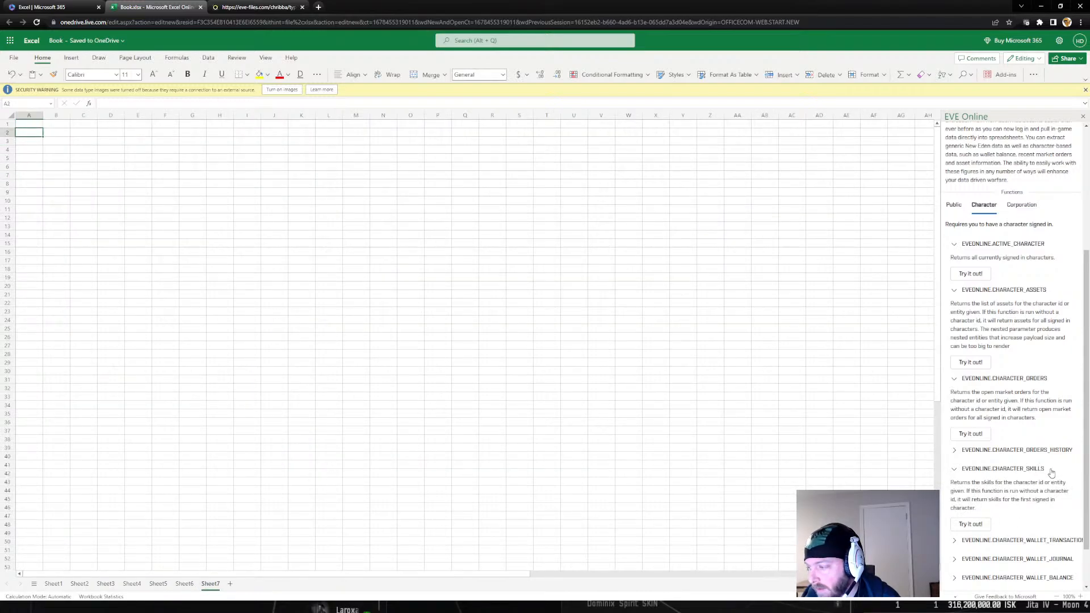
{"action": "left_click", "coordinate": [986, 521]}
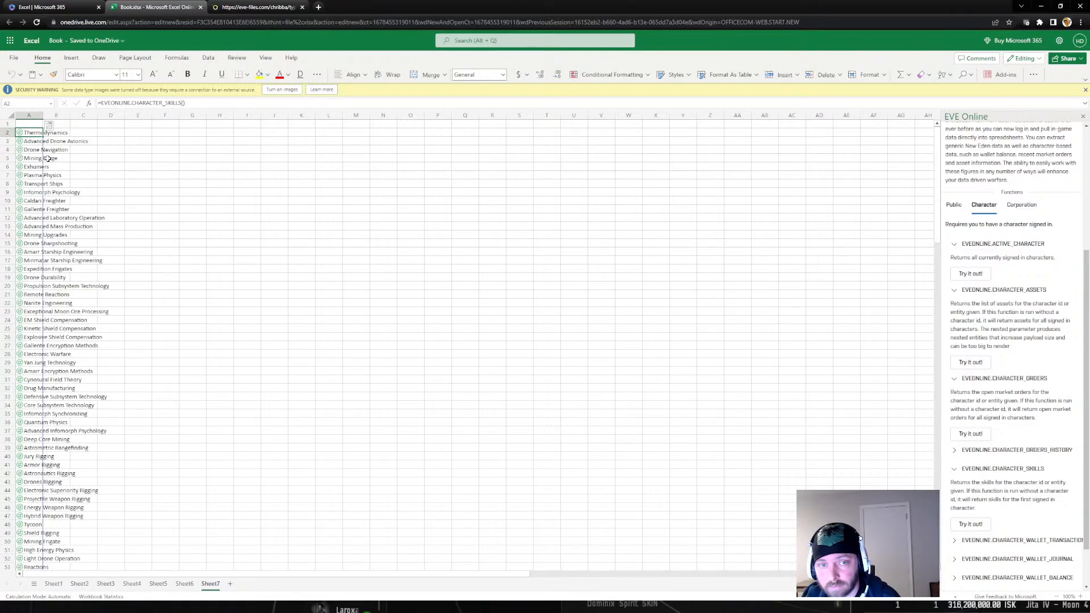
Extract the skillpoints_in_skill field of the Thermodynamics skill in A2 into B2
{"action": "left_click", "coordinate": [49, 126]}
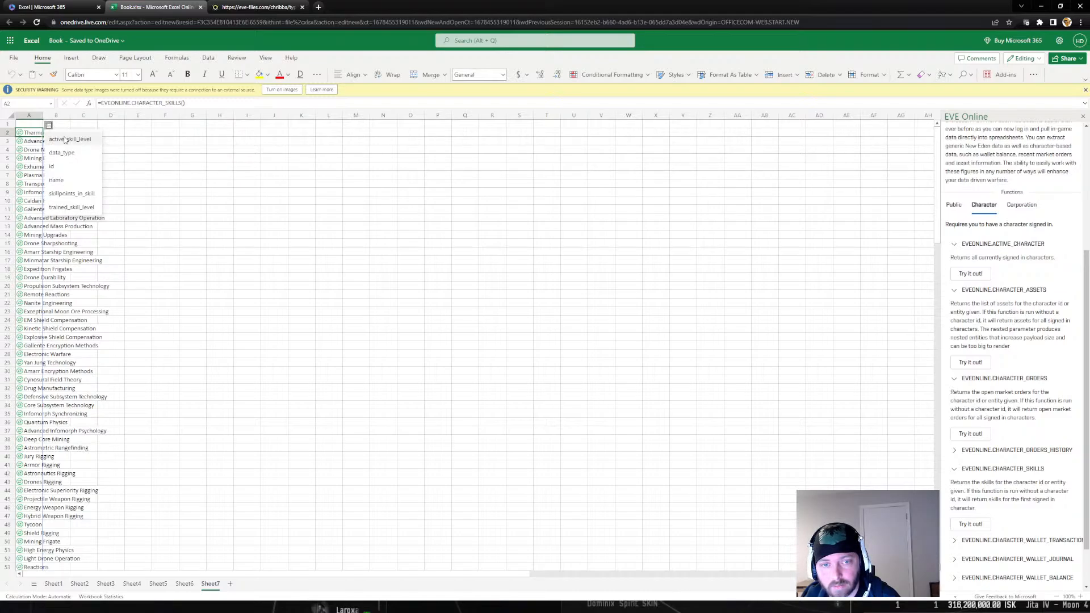
{"action": "left_click", "coordinate": [78, 193]}
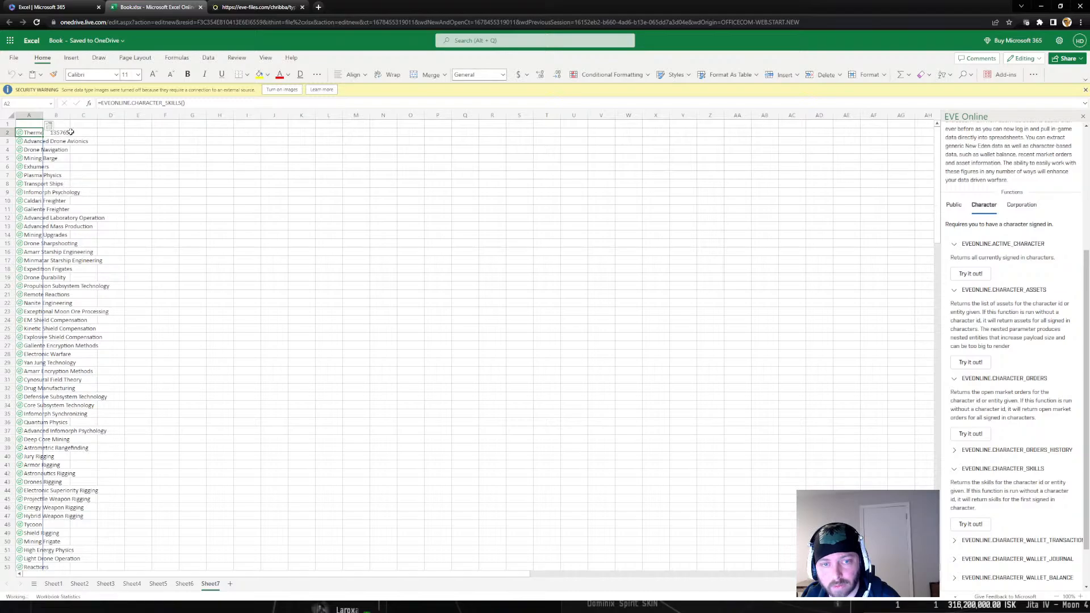
Extract the trained_skill_level field of the Thermodynamics skill in A2 into C2
{"action": "left_click", "coordinate": [53, 134]}
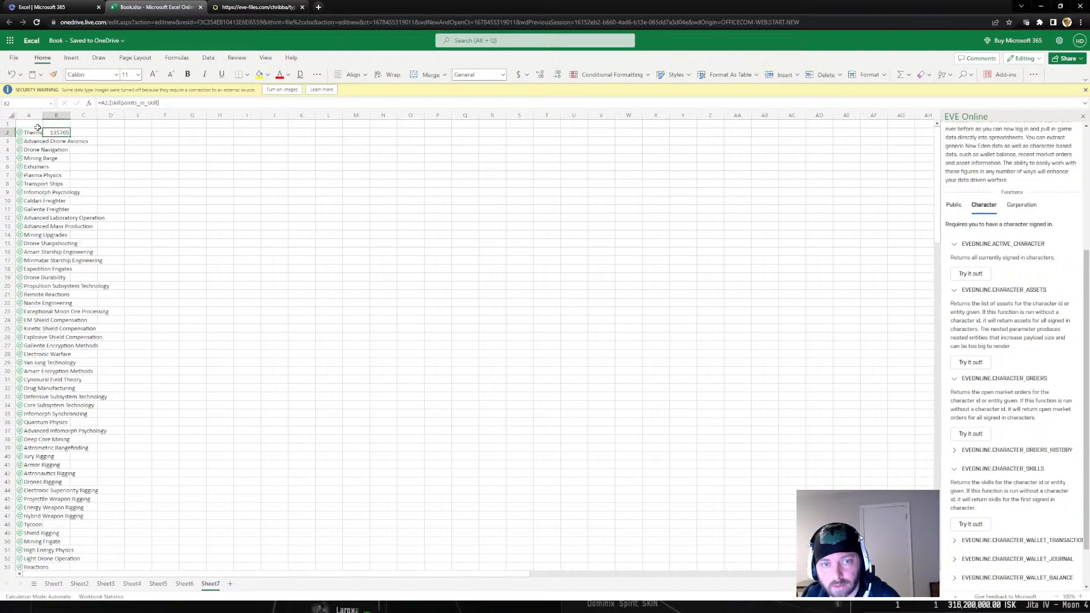
{"action": "left_click", "coordinate": [34, 130]}
{"action": "left_click", "coordinate": [49, 125]}
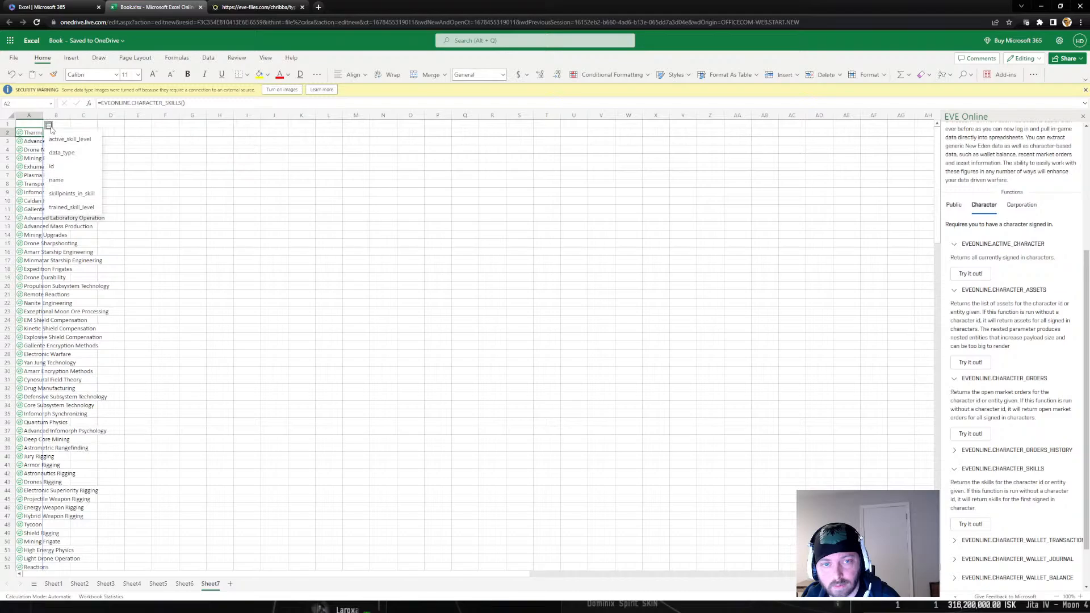
{"action": "left_click", "coordinate": [91, 208]}
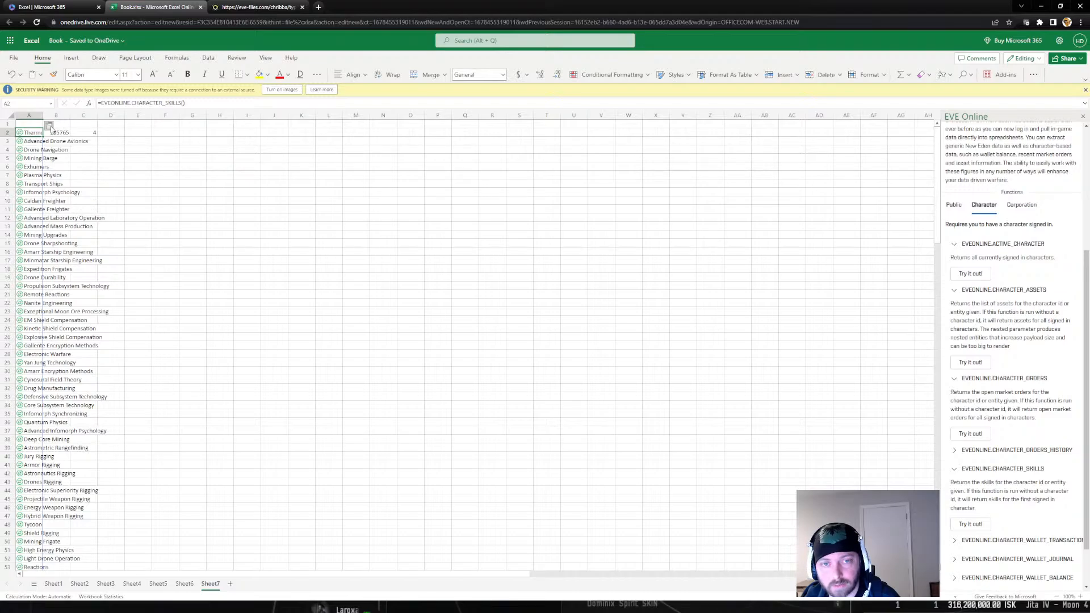
Enter the headers SKILLPOINTS IN LEVEL in B1 and LEVEL in C1, and widen the columns to fit their contents
{"action": "left_click", "coordinate": [62, 124]}
{"action": "type", "text": "SKILLP"}
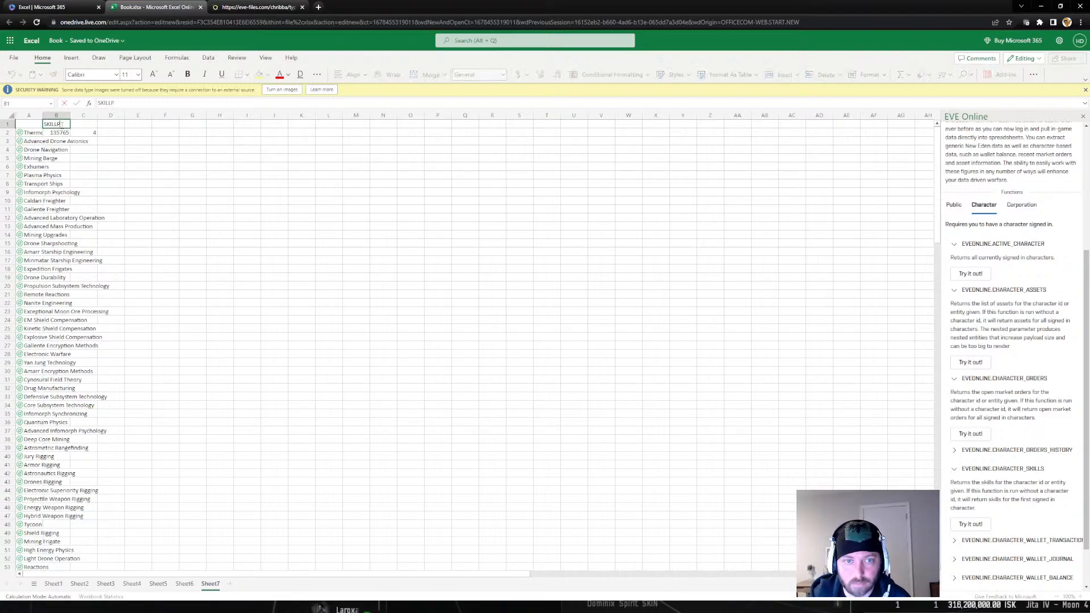
{"action": "type", "text": "OINTS IN LEVEL"}
{"action": "key", "text": "Tab"}
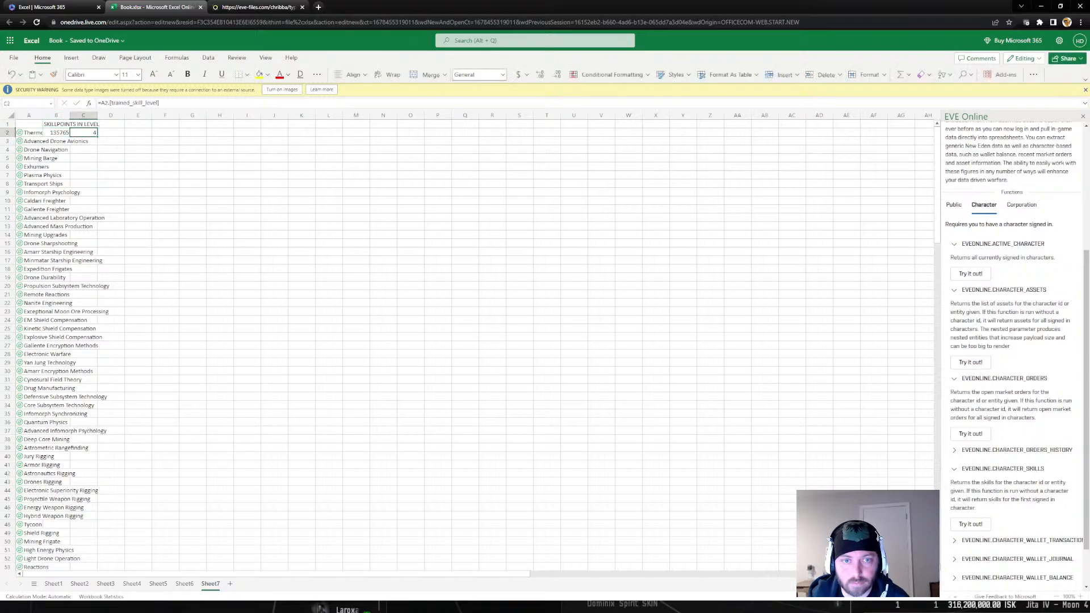
{"action": "type", "text": "LEVEL"}
{"action": "key", "text": "Return"}
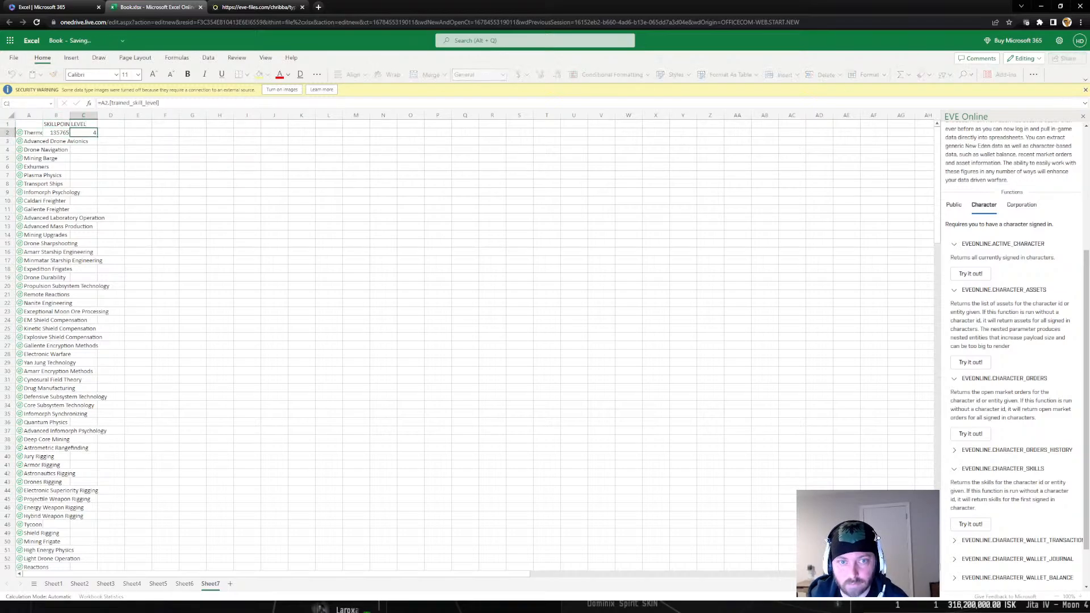
{"action": "mouse_move", "coordinate": [71, 113]}
{"action": "left_mouse_down"}
{"action": "mouse_move", "coordinate": [102, 118]}
{"action": "mouse_move", "coordinate": [72, 120]}
{"action": "left_mouse_up"}
Extract the name field of the Thermodynamics skill in A2 into D2
{"action": "left_click", "coordinate": [45, 132]}
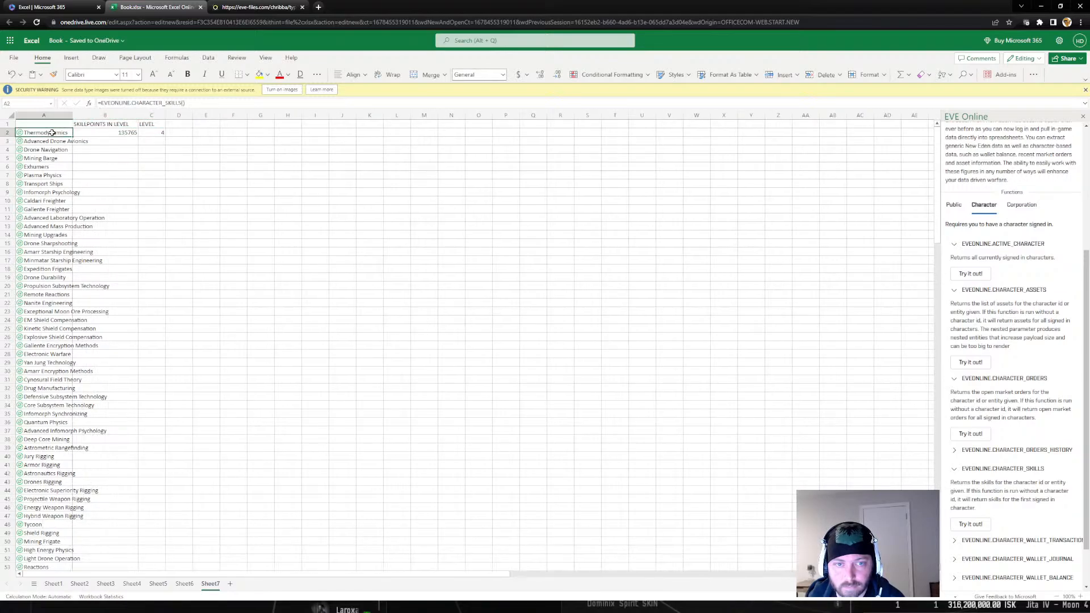
{"action": "left_click", "coordinate": [79, 124]}
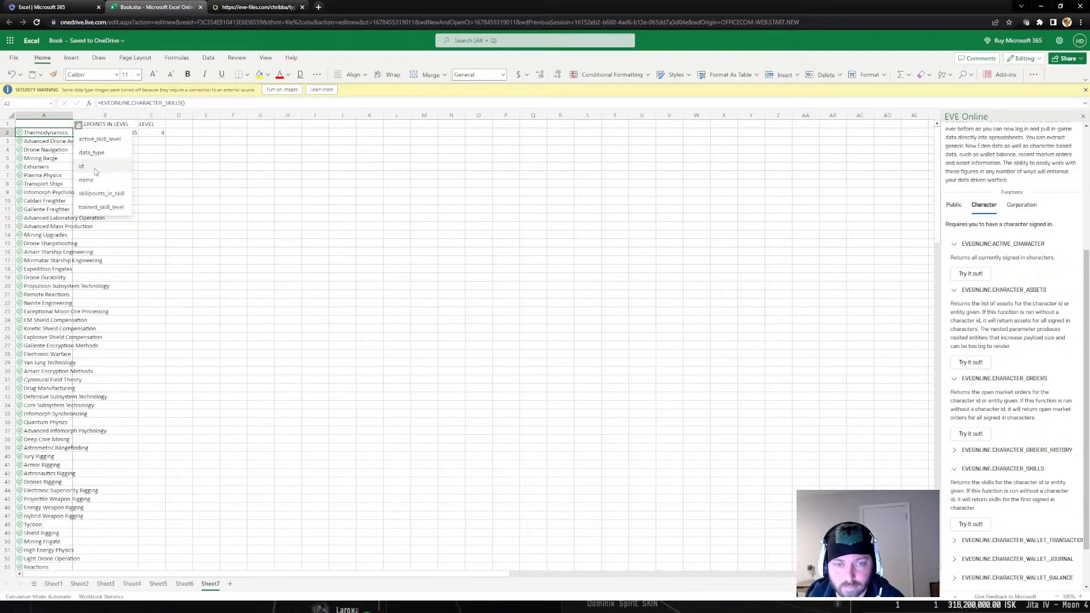
{"action": "left_click", "coordinate": [87, 179]}
{"action": "left_click", "coordinate": [95, 132]}
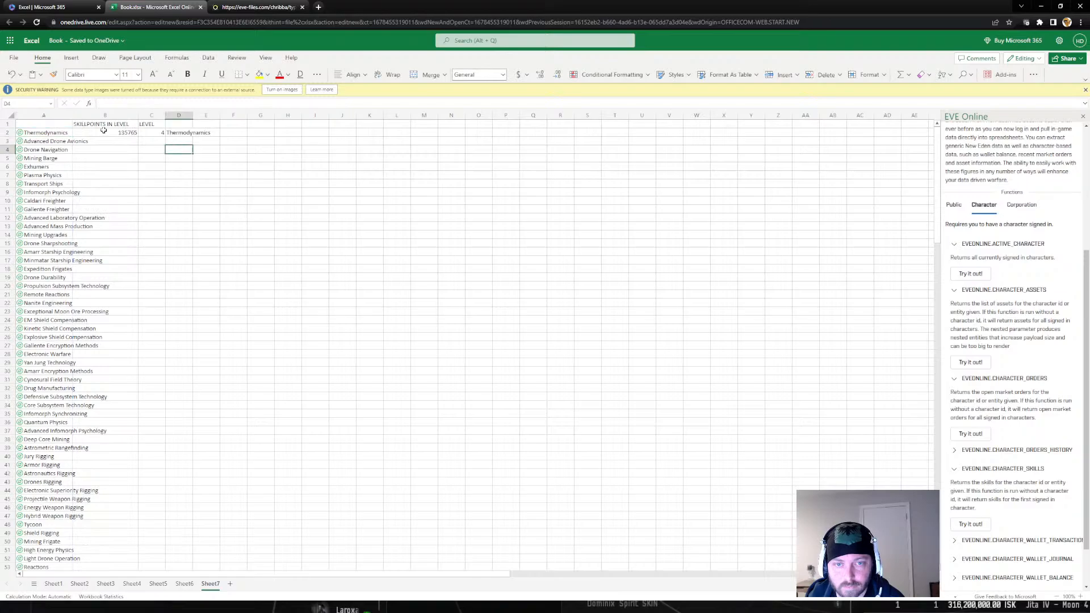
Fill the B1:C2 headers and skill formulas down alongside the skill list to row 198
{"action": "left_click_drag", "start_coordinate": [91, 125], "coordinate": [129, 314]}
{"action": "left_click", "coordinate": [116, 125]}
{"action": "left_click", "coordinate": [105, 345]}
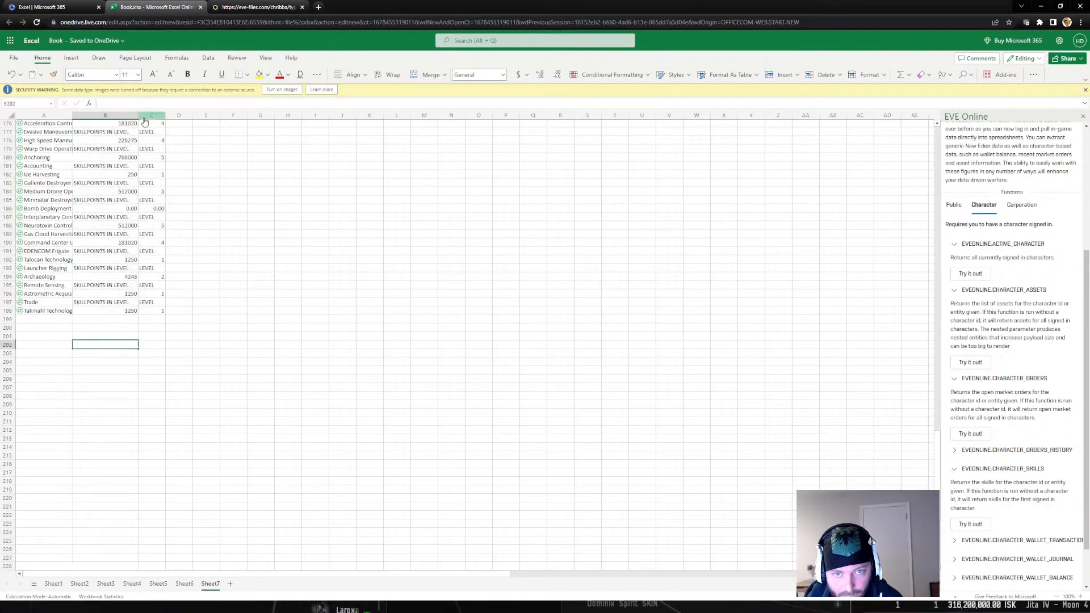
Widen columns B and C, and widen column A to show the skill names
{"action": "left_click_drag", "start_coordinate": [139, 115], "coordinate": [229, 116]}
{"action": "left_click", "coordinate": [85, 227]}
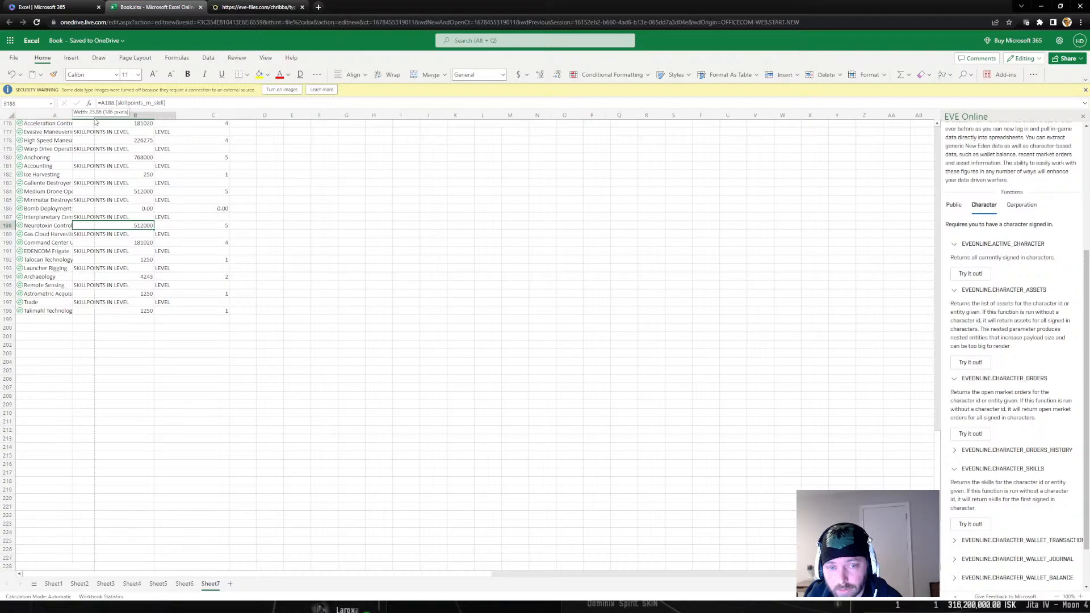
{"action": "double_click", "coordinate": [72, 115]}
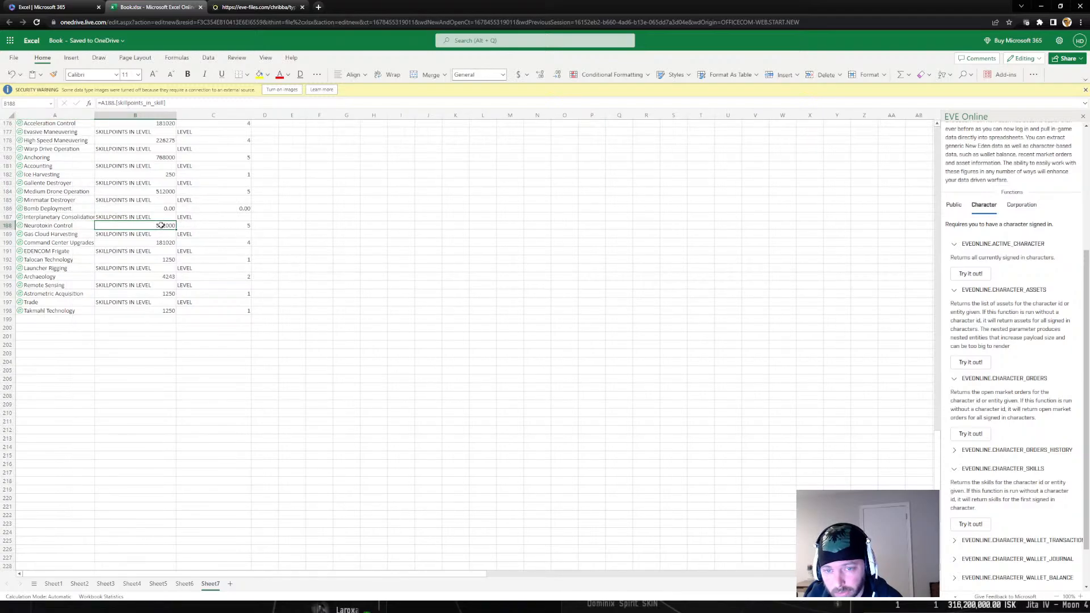
Examine the filled skill list, comparing the skillpoints and levels given for each skill
{"action": "scroll", "coordinate": [191, 254], "scroll_direction": "up", "scroll_amount": 20}
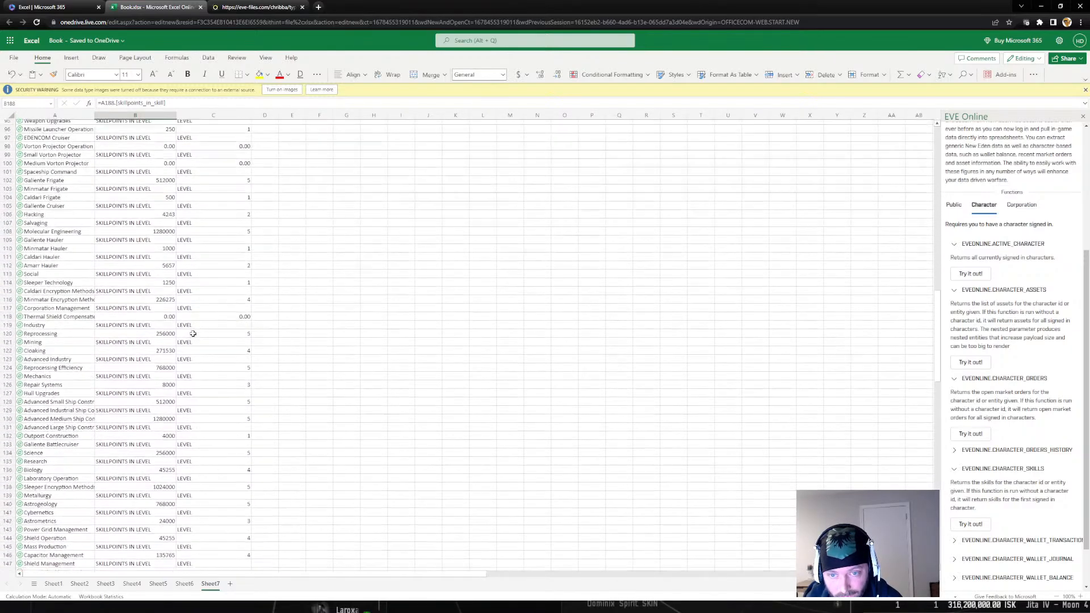
{"action": "scroll", "coordinate": [191, 333], "scroll_direction": "up", "scroll_amount": 10}
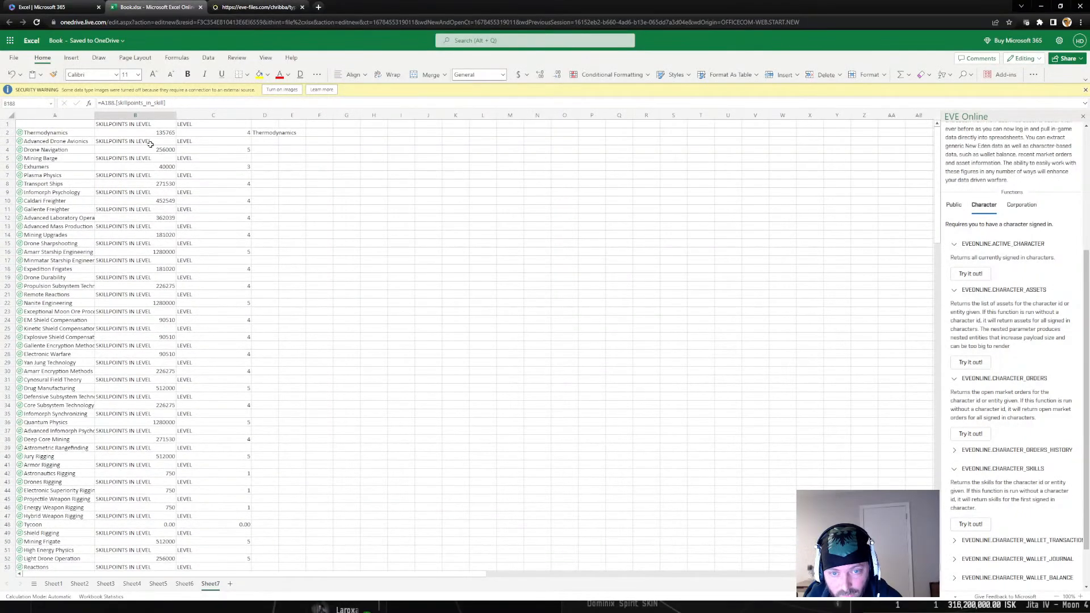
{"action": "scroll", "coordinate": [146, 437], "scroll_direction": "down", "scroll_amount": 1}
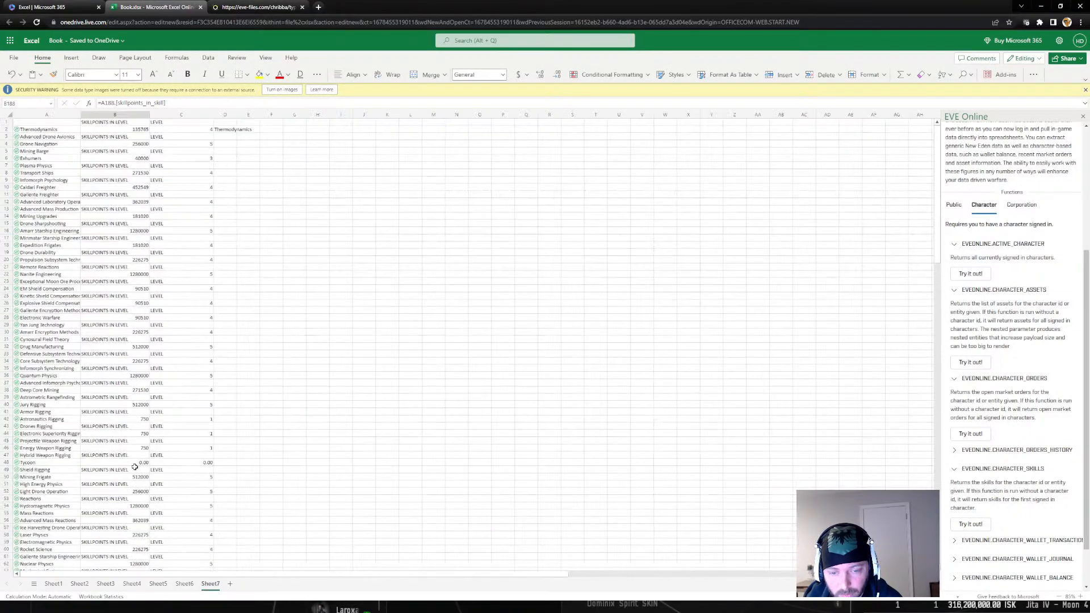
{"action": "scroll", "coordinate": [134, 466], "scroll_direction": "up", "scroll_amount": 2}
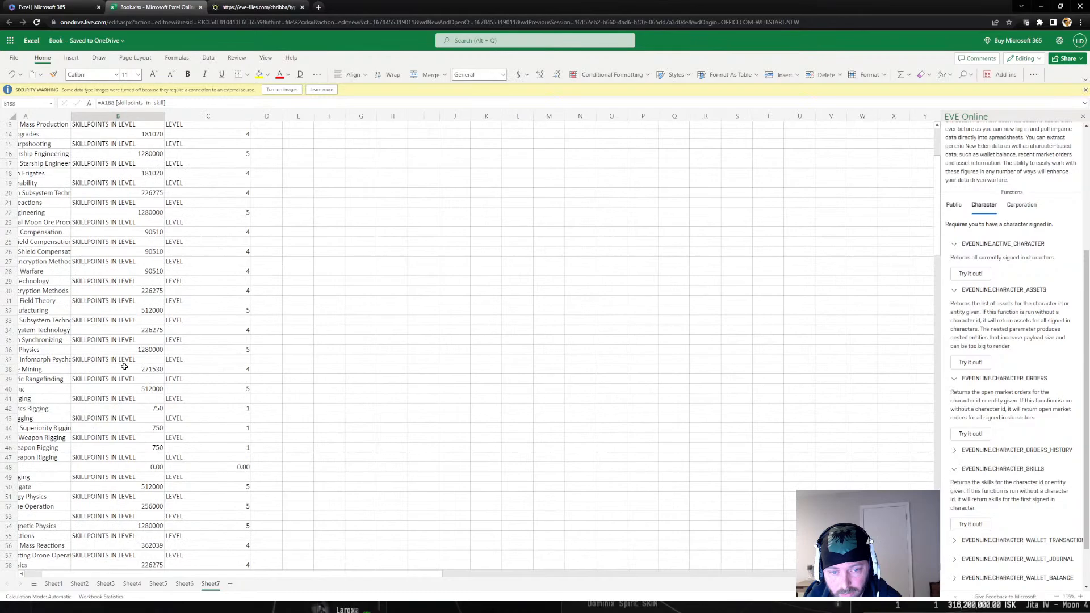
{"action": "left_click_drag", "start_coordinate": [341, 575], "coordinate": [175, 576]}
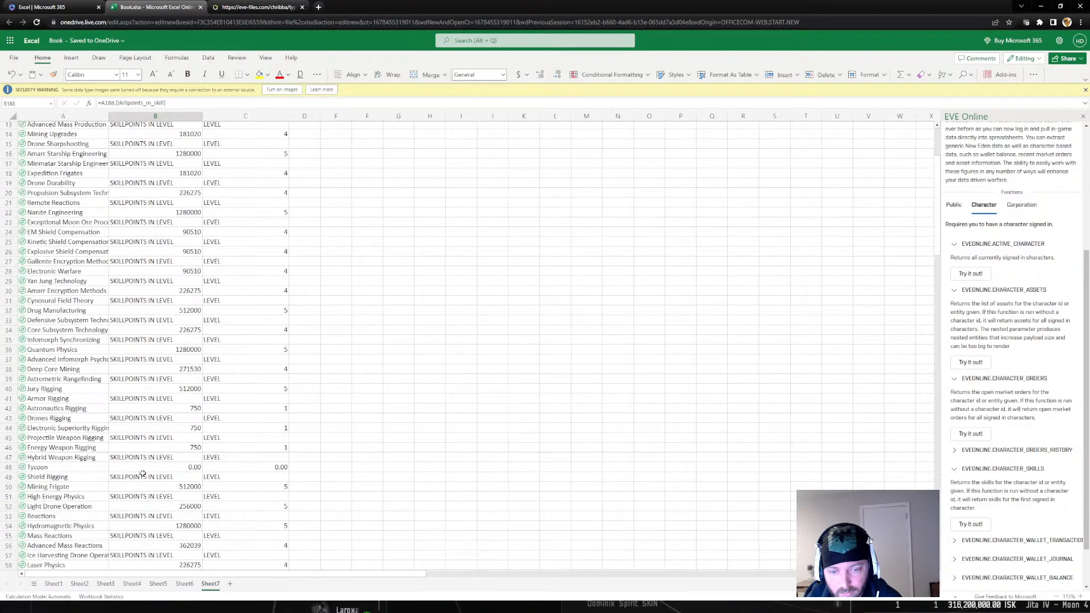
{"action": "scroll", "coordinate": [142, 473], "scroll_direction": "down", "scroll_amount": 1}
{"action": "left_click", "coordinate": [352, 320]}
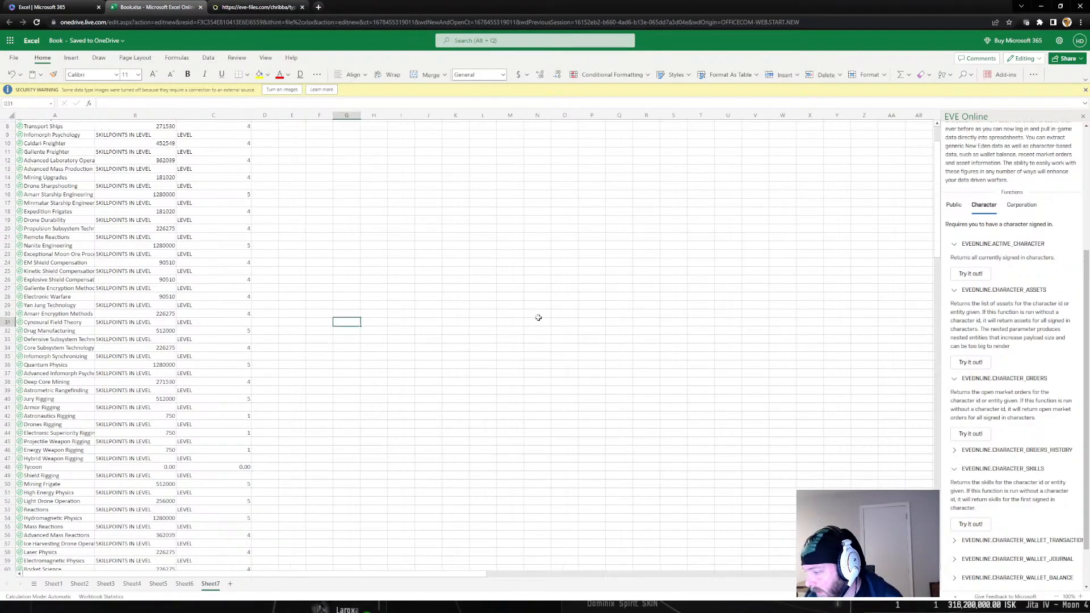
{"action": "scroll", "coordinate": [521, 341], "scroll_direction": "up", "scroll_amount": 2}
Read the descriptions of the CHARACTER_BLUEPRINTS and CHARACTER_INDUSTRY_JOBS functions
{"action": "scroll", "coordinate": [1049, 361], "scroll_direction": "down", "scroll_amount": 1}
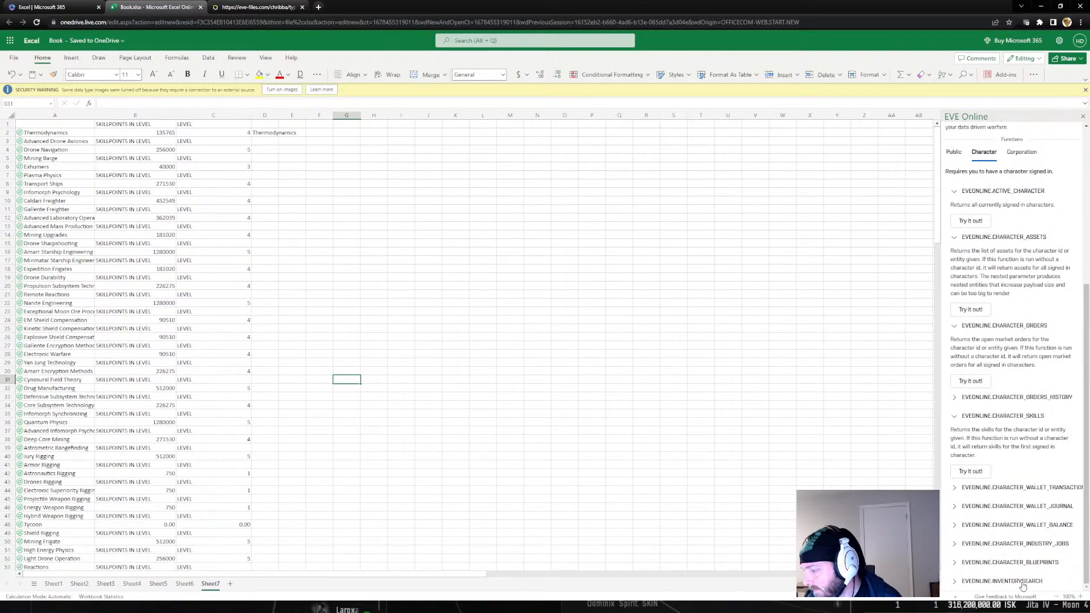
{"action": "scroll", "coordinate": [1022, 571], "scroll_direction": "down", "scroll_amount": 1}
{"action": "left_click", "coordinate": [1005, 538]}
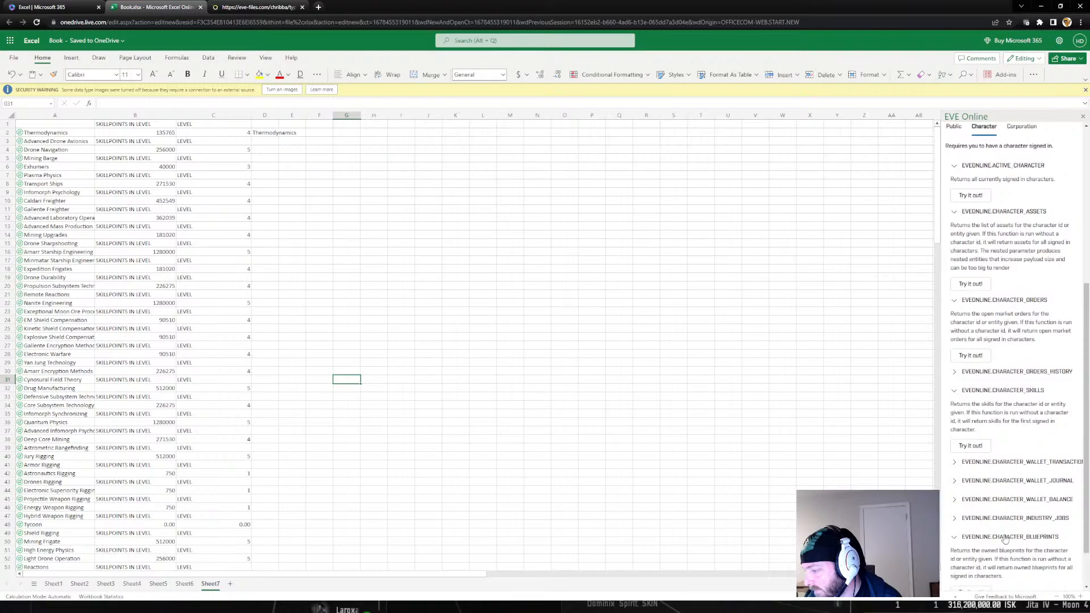
{"action": "scroll", "coordinate": [1005, 539], "scroll_direction": "down", "scroll_amount": 1}
{"action": "left_click", "coordinate": [998, 477]}
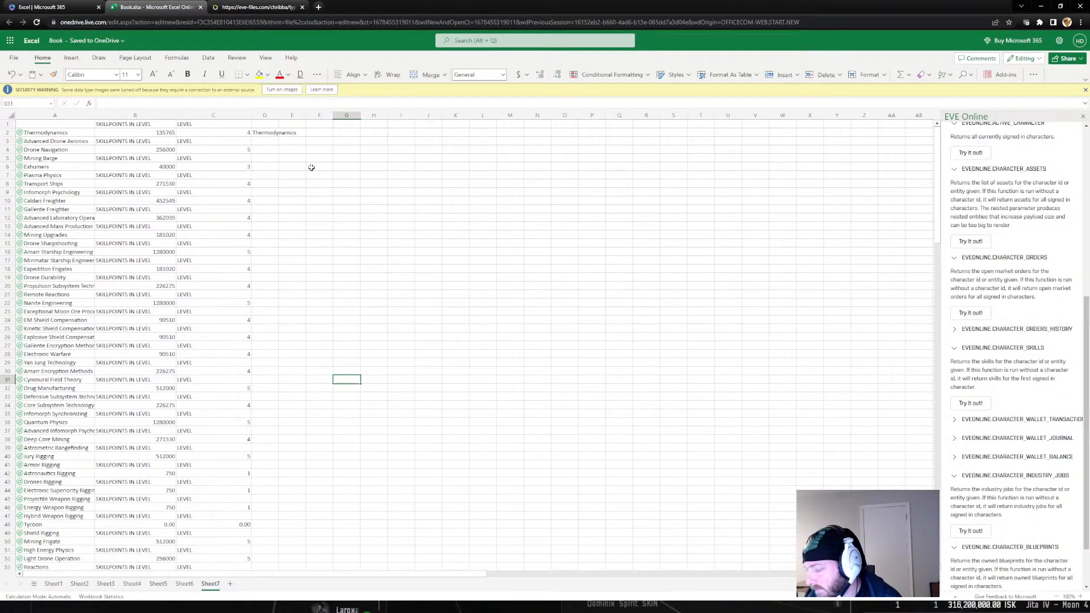
Insert the EVEONLINE.CHARACTER_INDUSTRY_JOBS example formula into cell J3
{"action": "left_click", "coordinate": [286, 150]}
{"action": "left_click", "coordinate": [421, 141]}
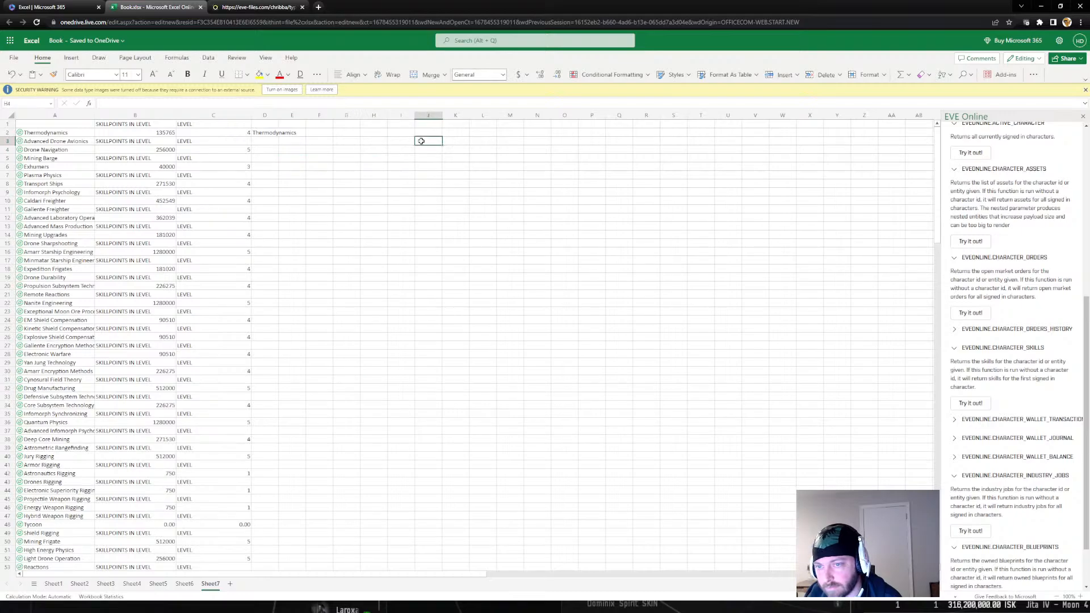
{"action": "left_click", "coordinate": [976, 532]}
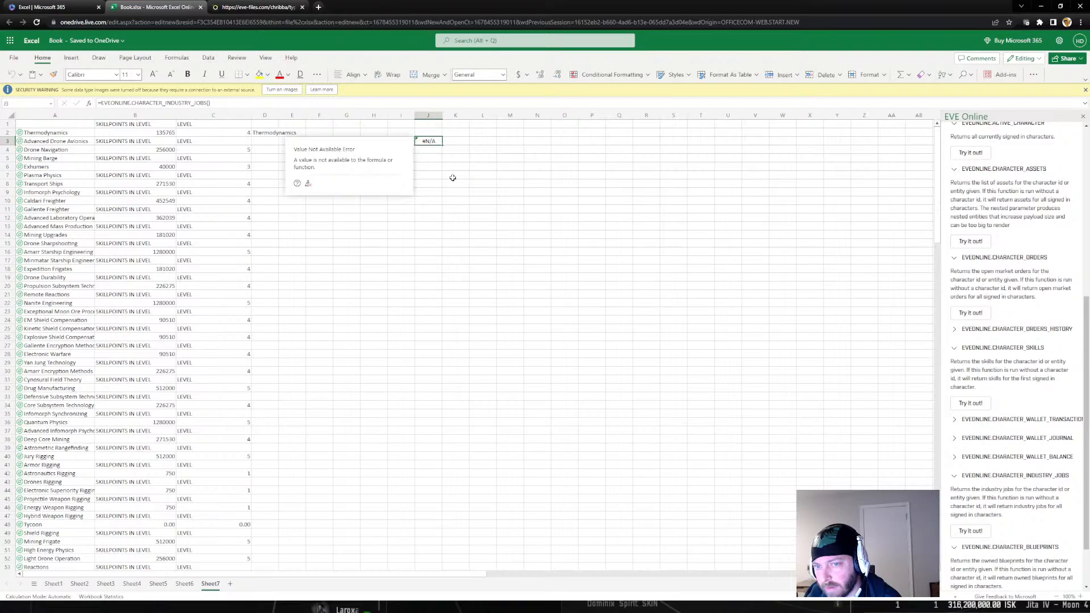
{"action": "left_click", "coordinate": [455, 225]}
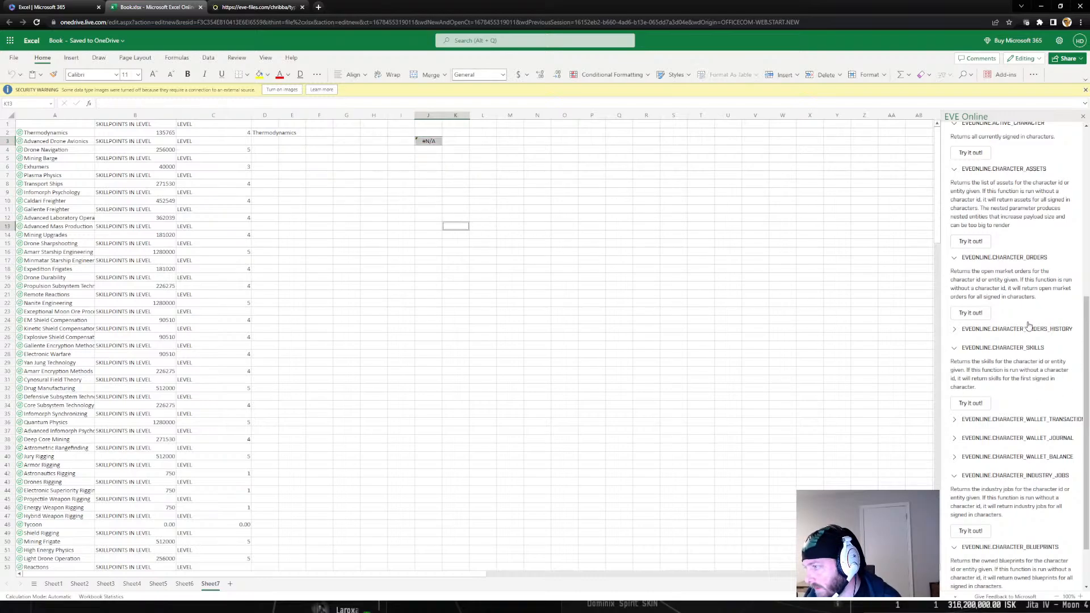
Examine the add-in's public functions, reading the descriptions of EVEONLINE.WARS and EVEONLINE.WAR_ID
{"action": "scroll", "coordinate": [1025, 318], "scroll_direction": "up", "scroll_amount": 2}
{"action": "scroll", "coordinate": [1025, 318], "scroll_direction": "up", "scroll_amount": 2}
{"action": "left_click", "coordinate": [954, 211]}
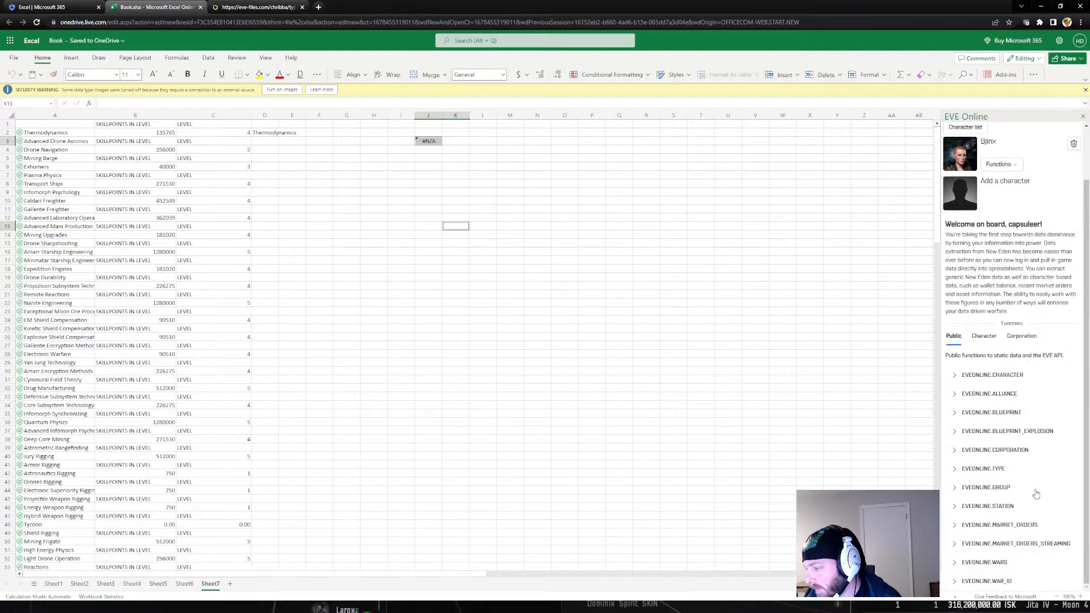
{"action": "left_click", "coordinate": [953, 565]}
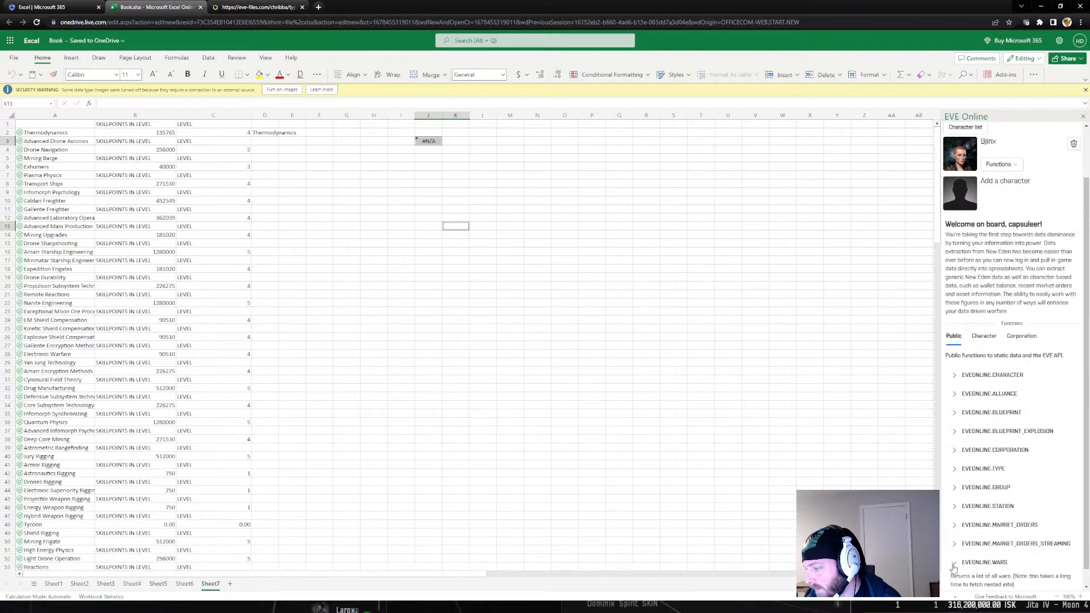
{"action": "key", "text": "ctrl+minus"}
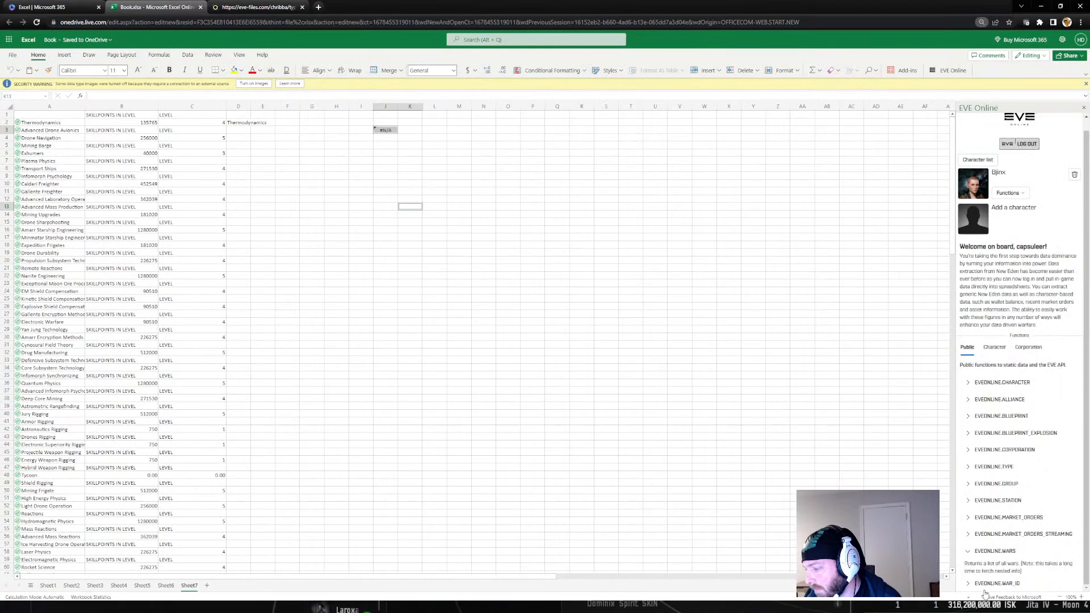
{"action": "left_click", "coordinate": [994, 584]}
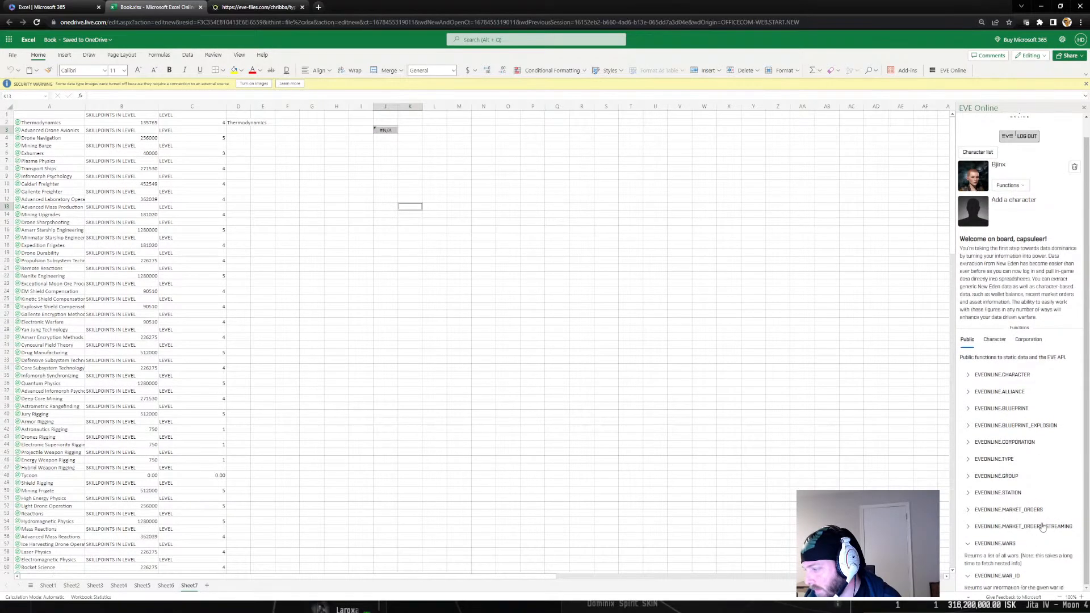
Insert the EVEONLINE.CORPORATION example formula into cell K13
{"action": "left_click", "coordinate": [1000, 442]}
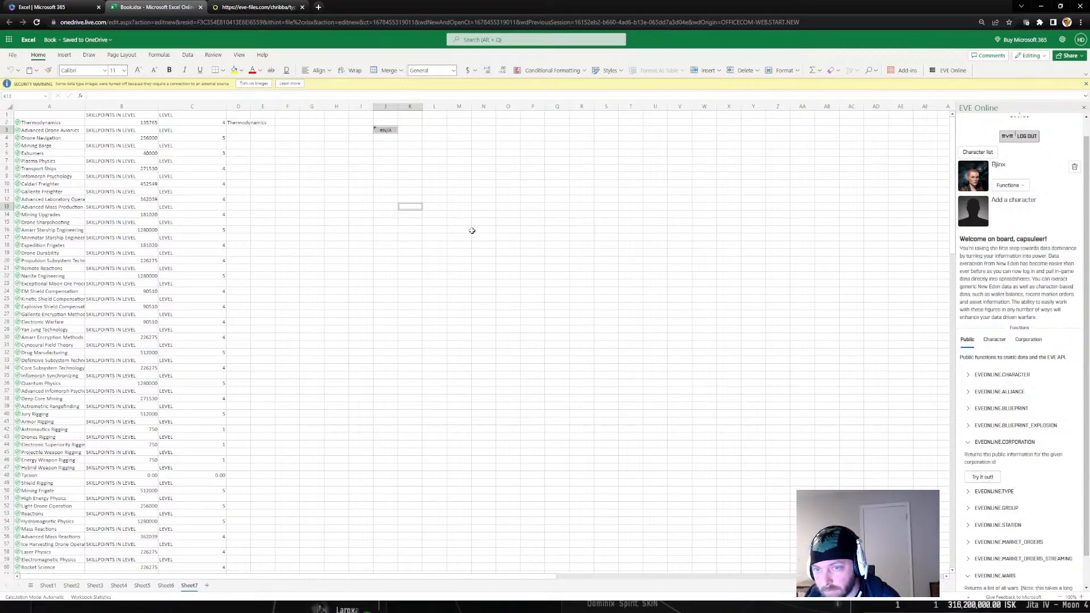
{"action": "left_click", "coordinate": [415, 206]}
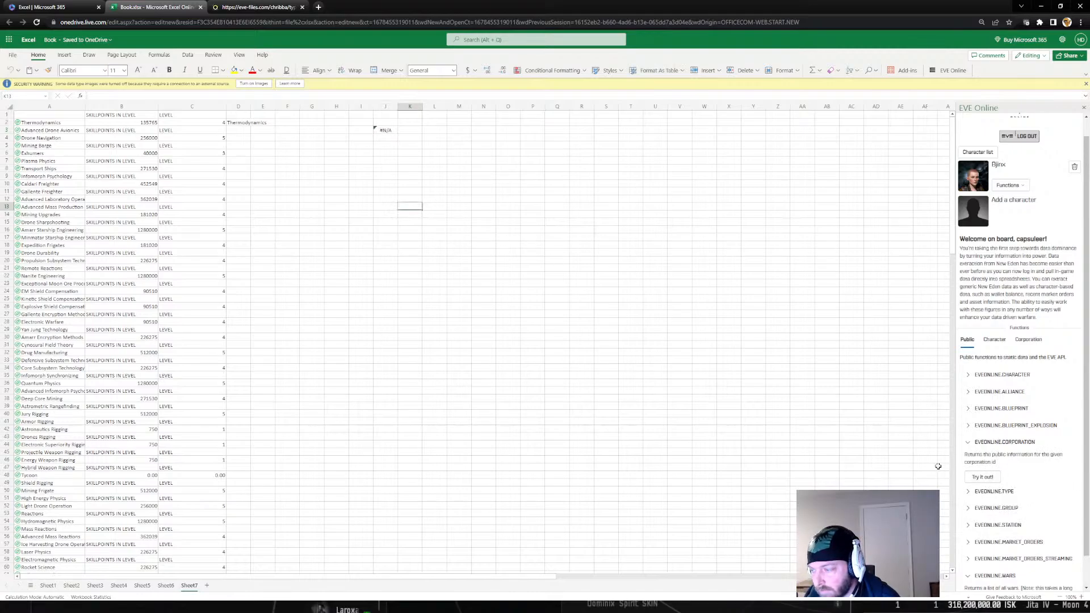
{"action": "left_click", "coordinate": [982, 477]}
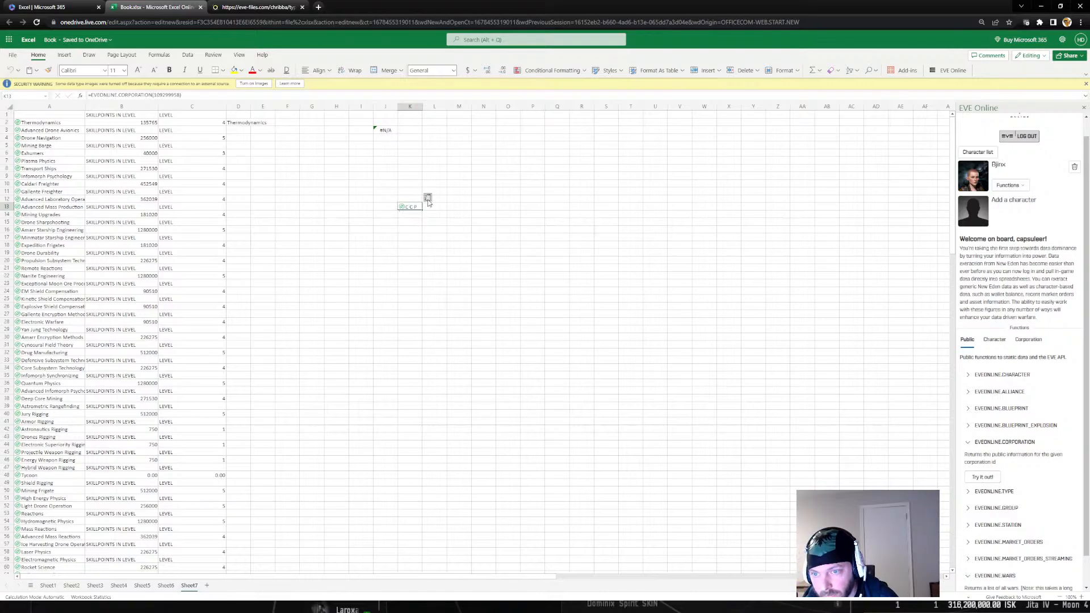
Extract the alliance_id field of the corporation in K13 into L13 and widen column L
{"action": "left_click", "coordinate": [427, 198]}
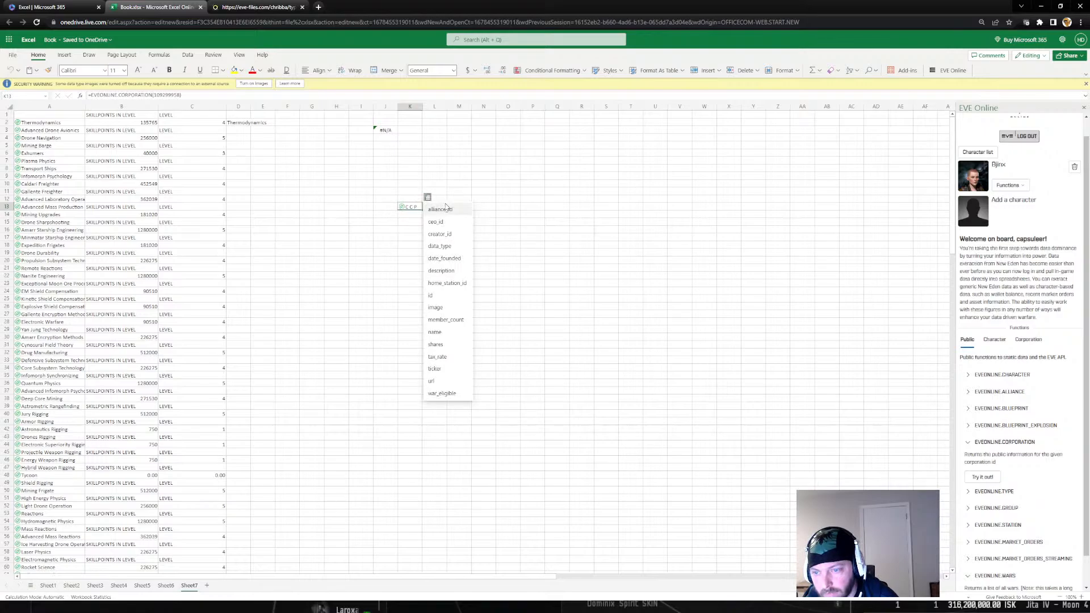
{"action": "left_click", "coordinate": [441, 209]}
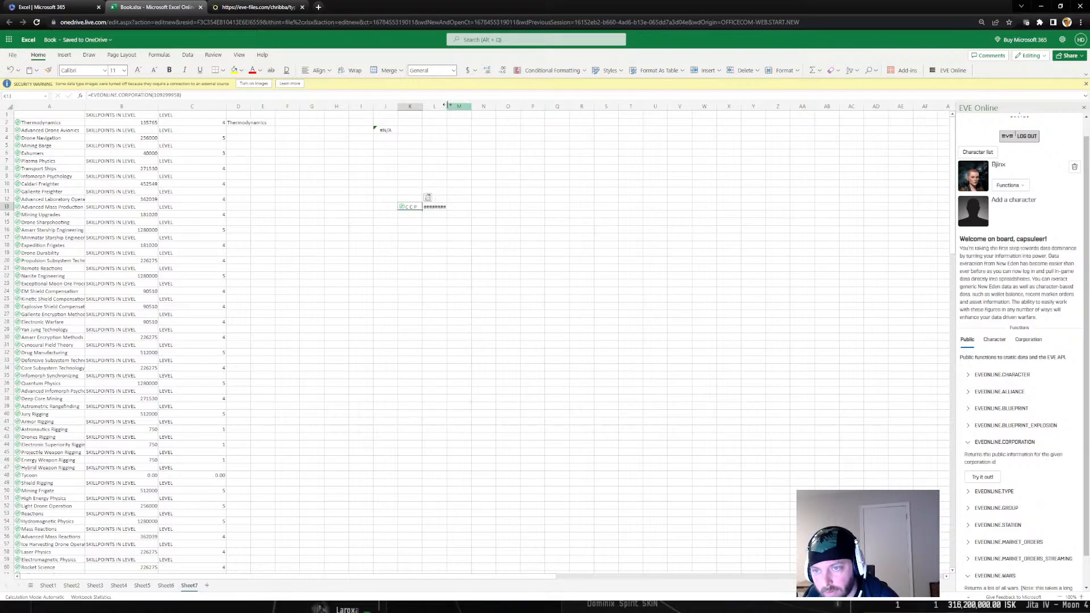
{"action": "left_click_drag", "start_coordinate": [447, 106], "coordinate": [481, 113]}
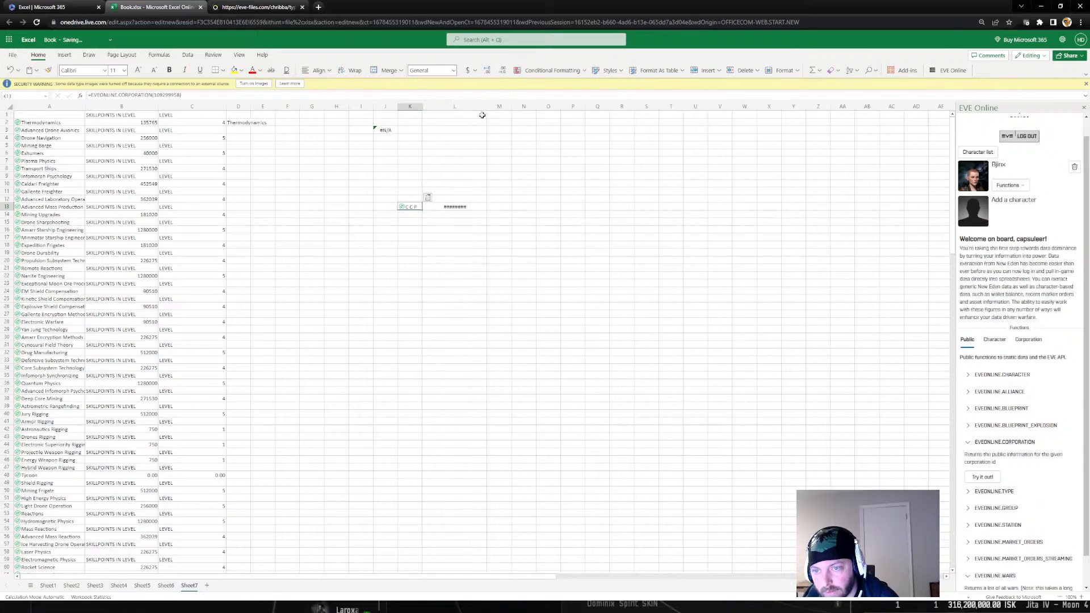
Extract the ceo_id field of the corporation in K13 into M13 and widen column M
{"action": "left_click", "coordinate": [428, 197]}
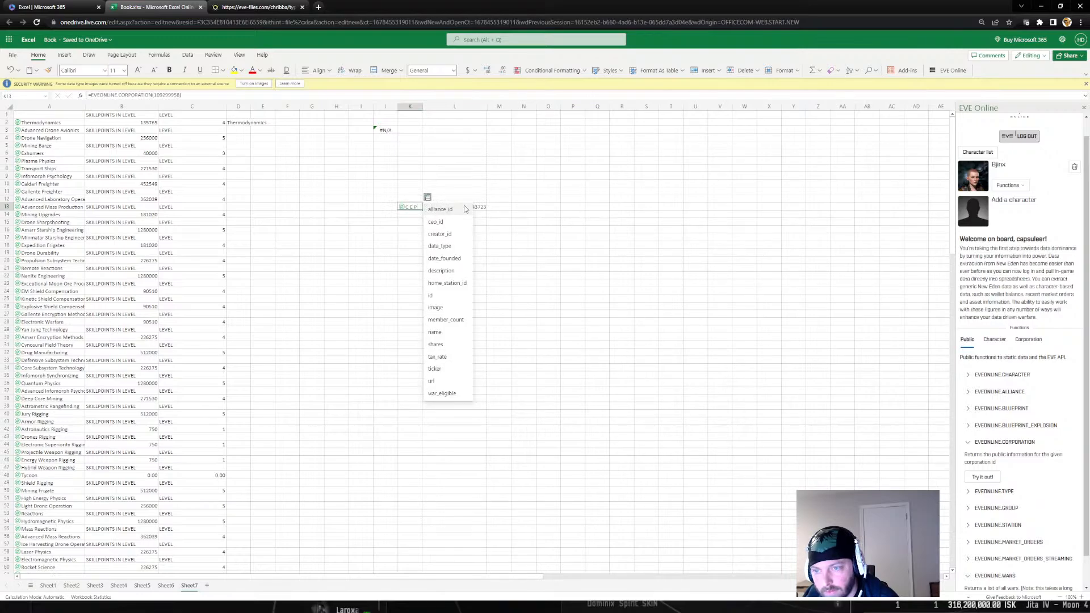
{"action": "left_click", "coordinate": [451, 222]}
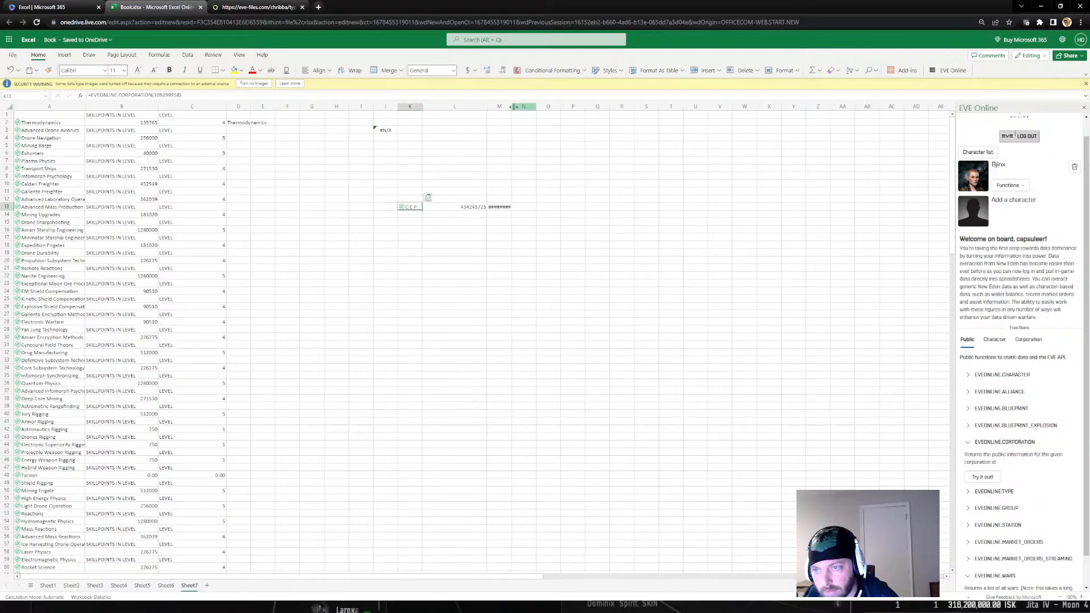
{"action": "left_click_drag", "start_coordinate": [513, 106], "coordinate": [539, 107]}
{"action": "left_click", "coordinate": [510, 206]}
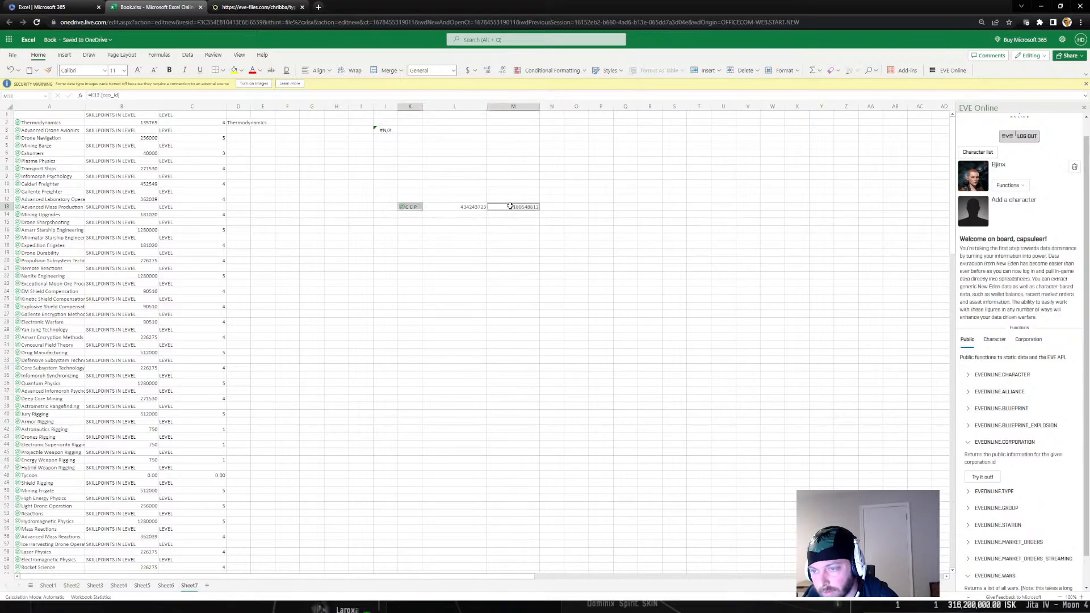
Extract the tax_rate and member_count fields of the corporation in K13 into N13 and O13
{"action": "left_click", "coordinate": [410, 206]}
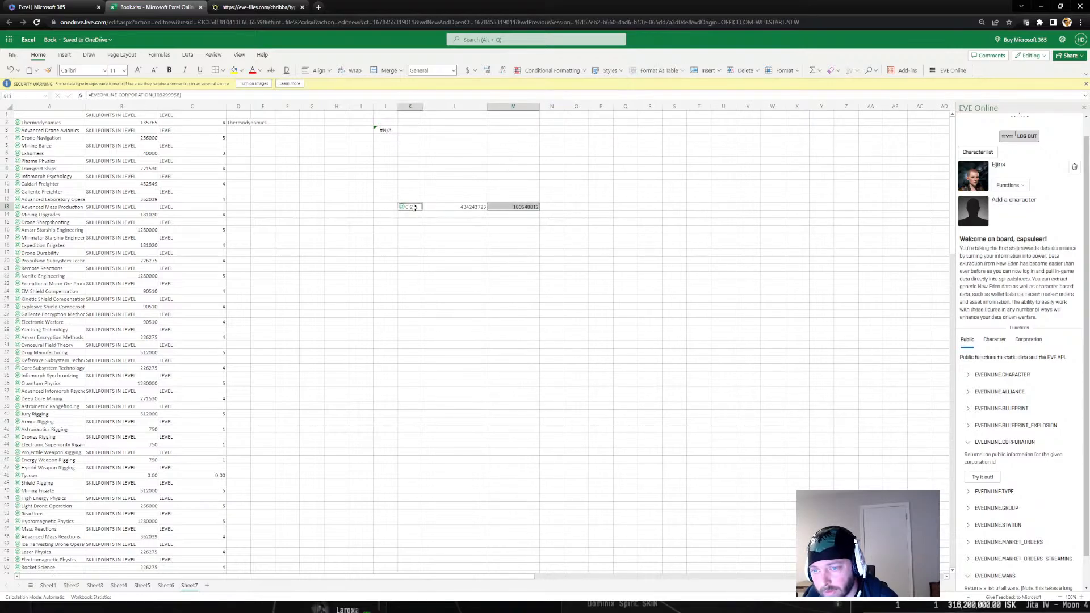
{"action": "left_click", "coordinate": [428, 199]}
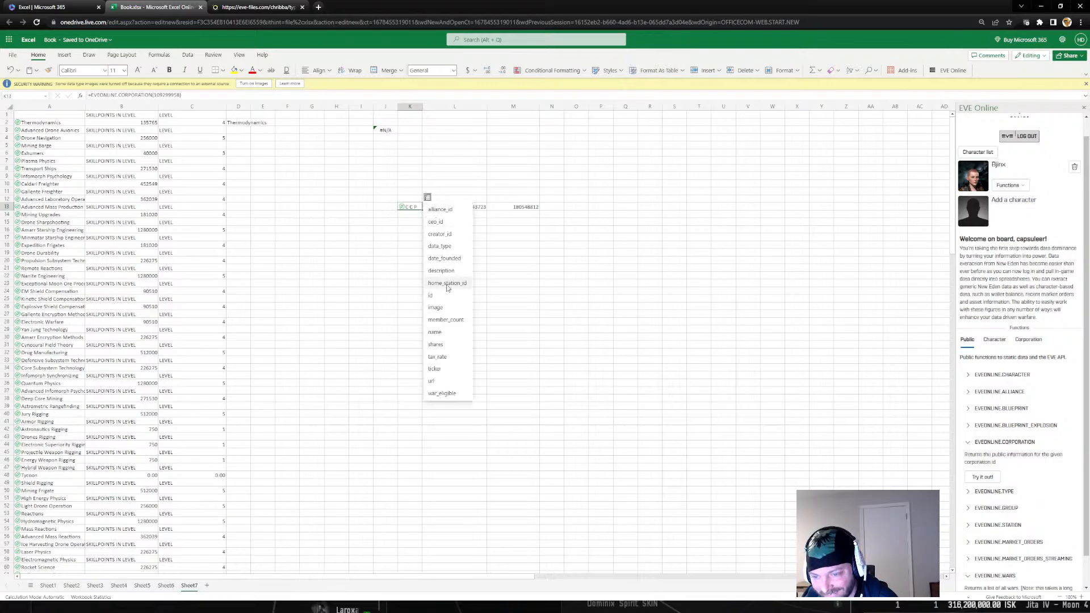
{"action": "left_click", "coordinate": [451, 359]}
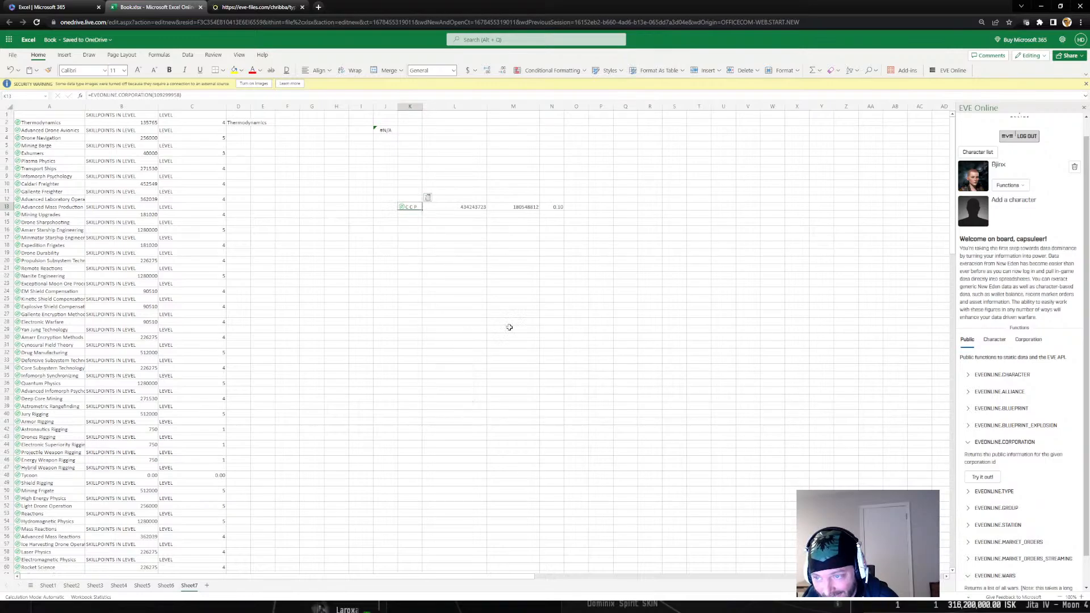
{"action": "left_click", "coordinate": [427, 198]}
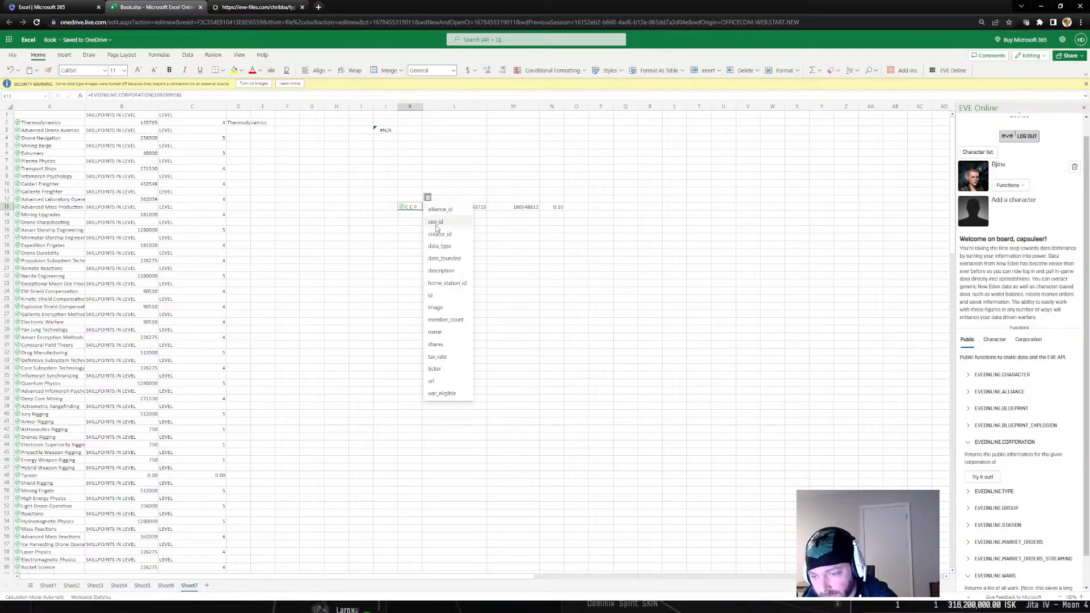
{"action": "left_click", "coordinate": [446, 320]}
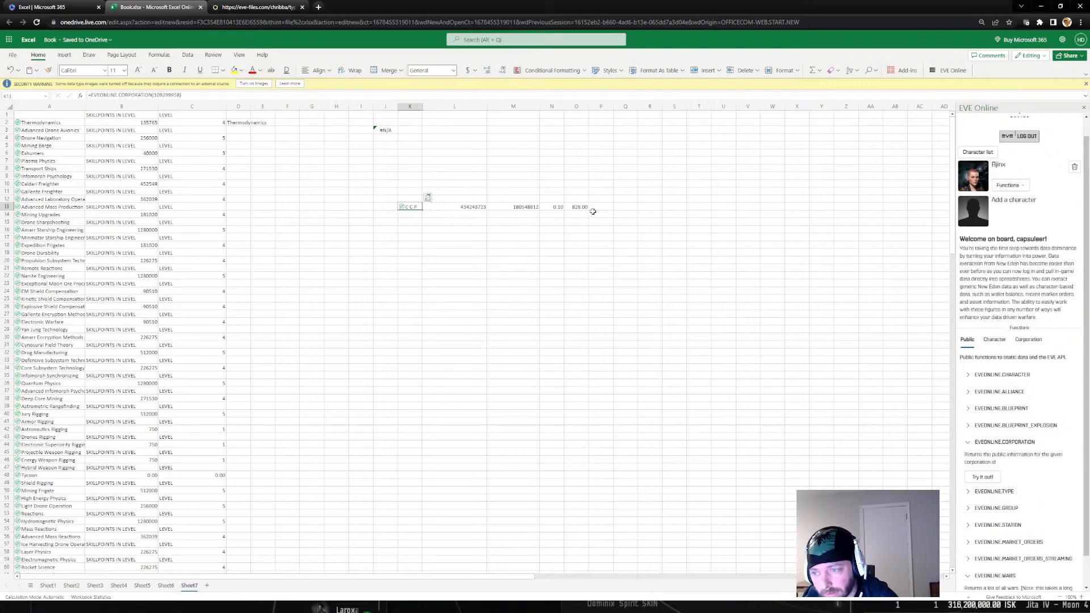
Extract the ticker and url fields of the corporation in K13 into P13 and Q13
{"action": "left_click", "coordinate": [428, 199]}
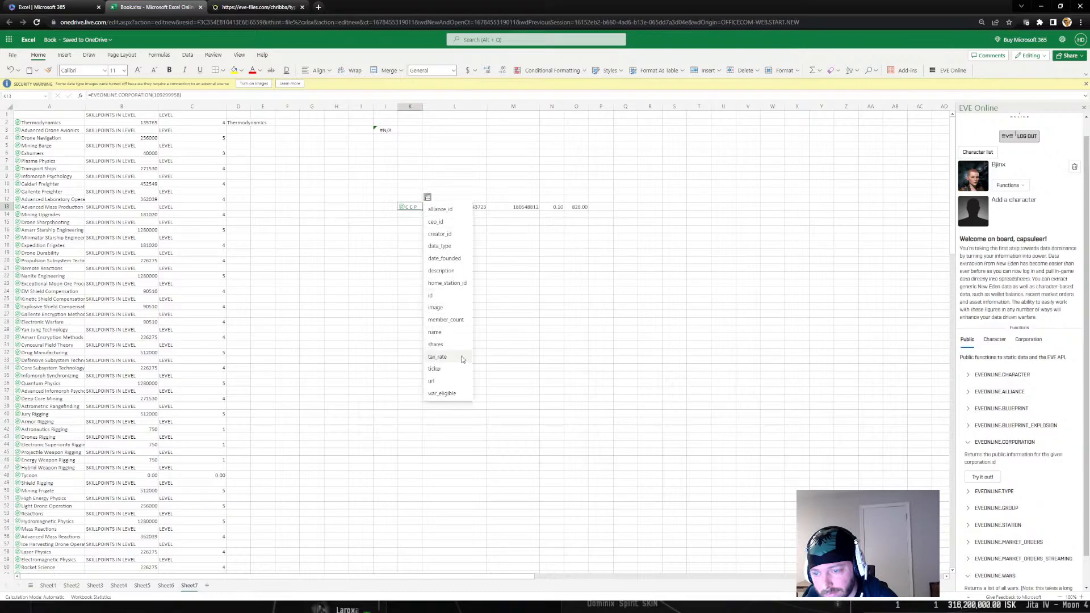
{"action": "left_click", "coordinate": [434, 369]}
{"action": "left_click", "coordinate": [428, 198]}
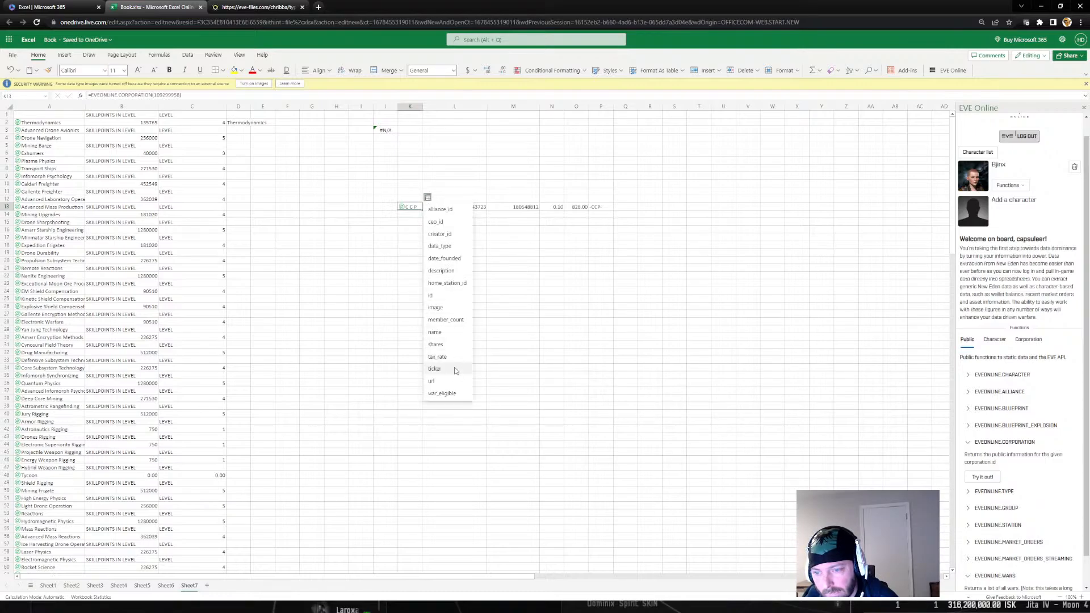
{"action": "left_click", "coordinate": [433, 381]}
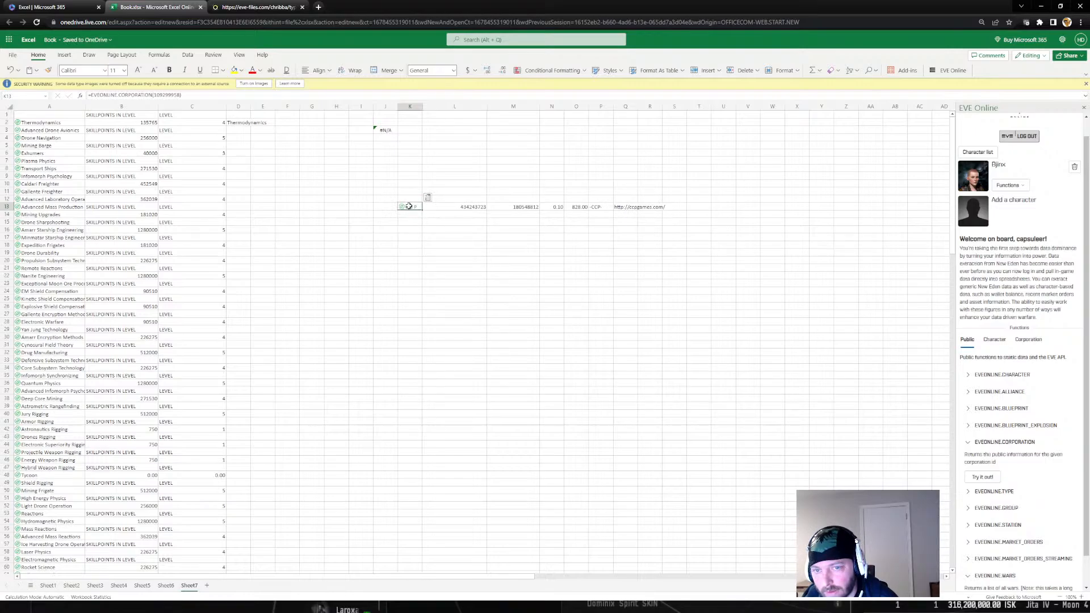
On Sheet6, extract the id field of the Brave Industries corporation in K15 into Q15
{"action": "left_click", "coordinate": [166, 586]}
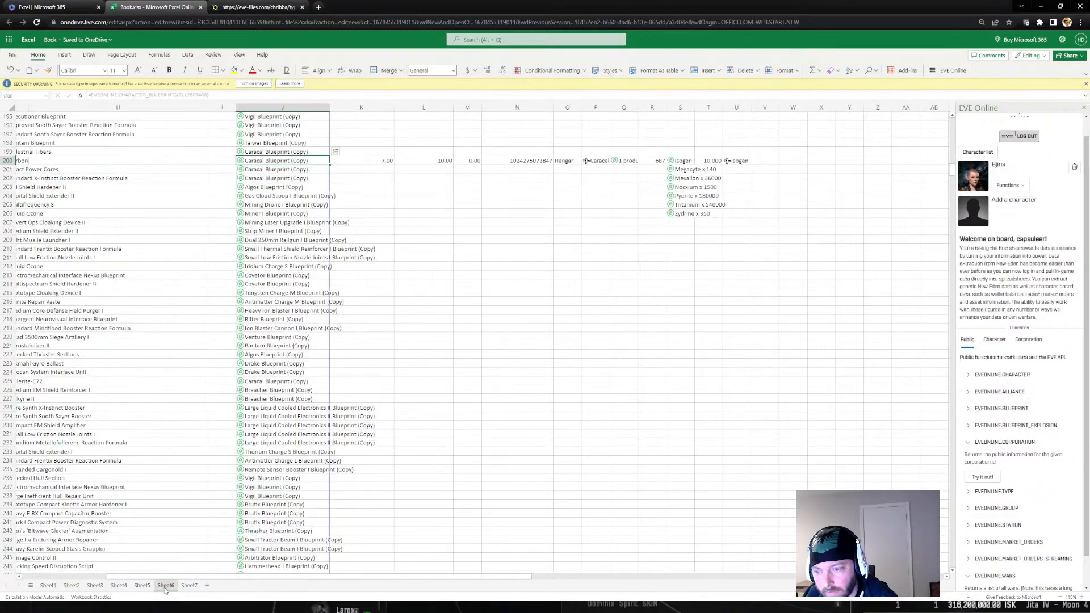
{"action": "scroll", "coordinate": [469, 443], "scroll_direction": "up", "scroll_amount": 20}
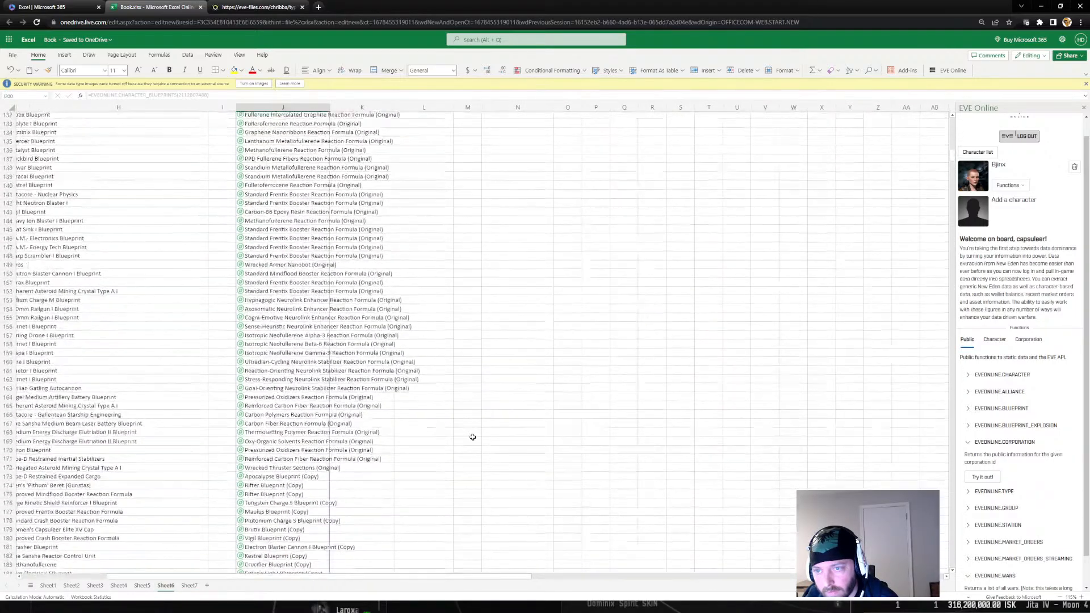
{"action": "scroll", "coordinate": [463, 442], "scroll_direction": "up", "scroll_amount": 20}
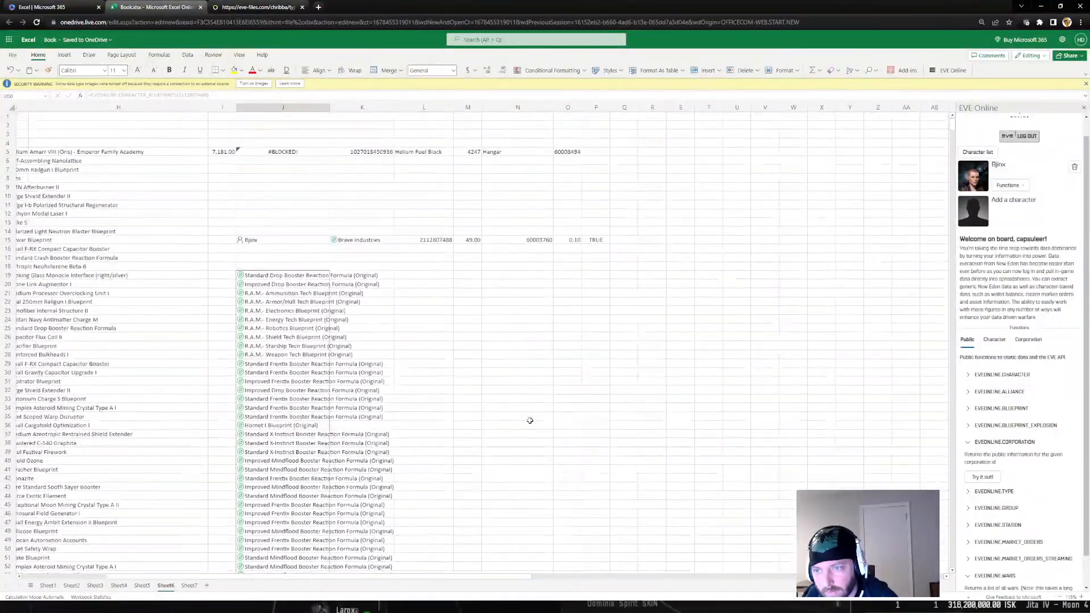
{"action": "left_click", "coordinate": [349, 240]}
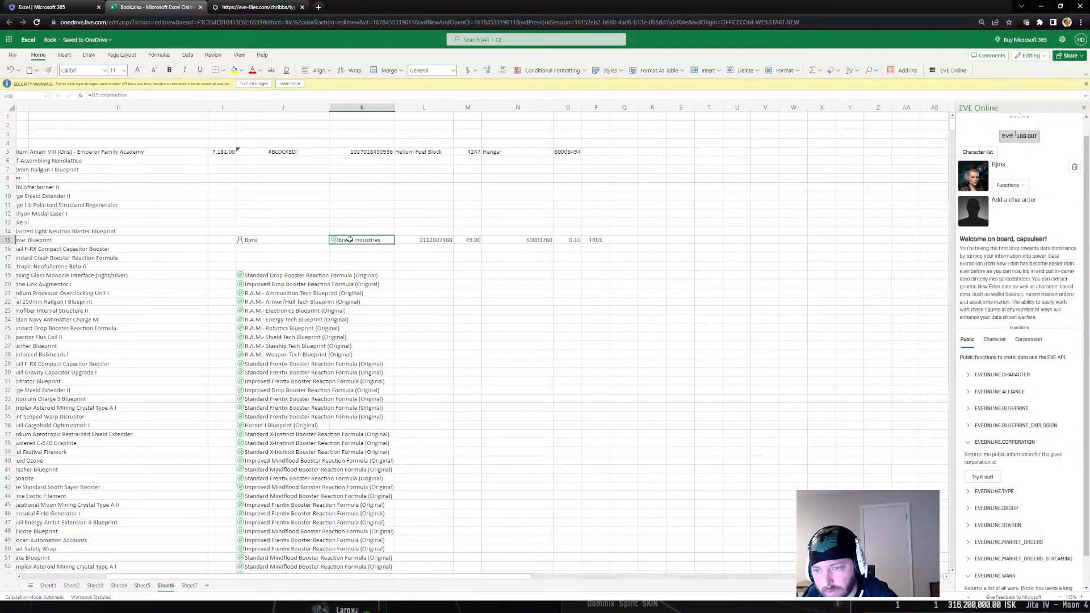
{"action": "left_click", "coordinate": [400, 231]}
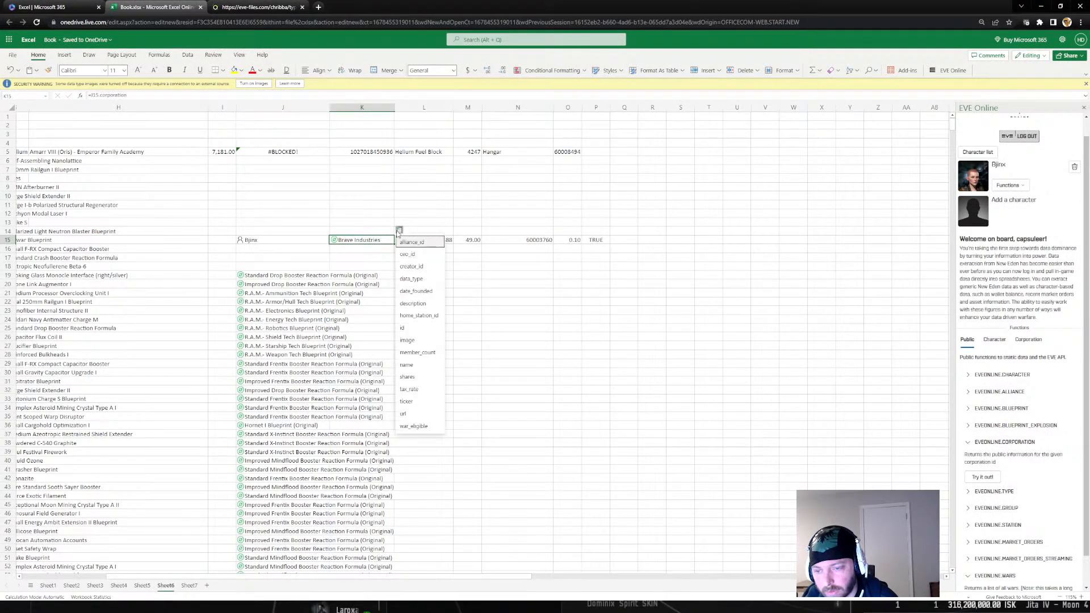
{"action": "left_click", "coordinate": [404, 328]}
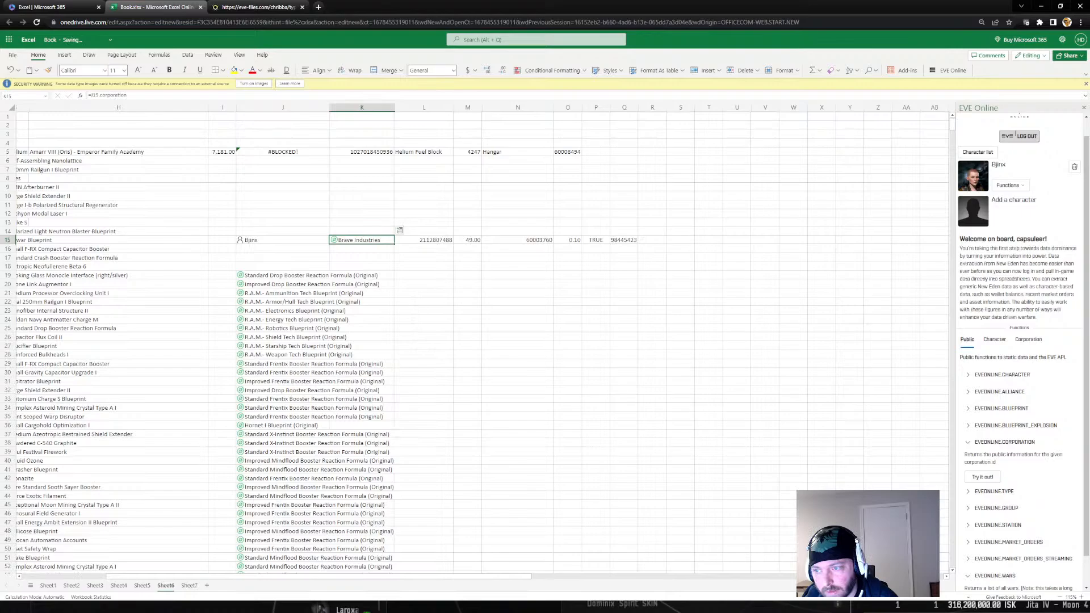
Copy the corporation id from Q15 and use it to replace the id in the EVEONLINE.CORPORATION formula in Sheet7's K13
{"action": "left_click", "coordinate": [625, 241]}
{"action": "key", "text": "ctrl+c"}
{"action": "left_click", "coordinate": [189, 585]}
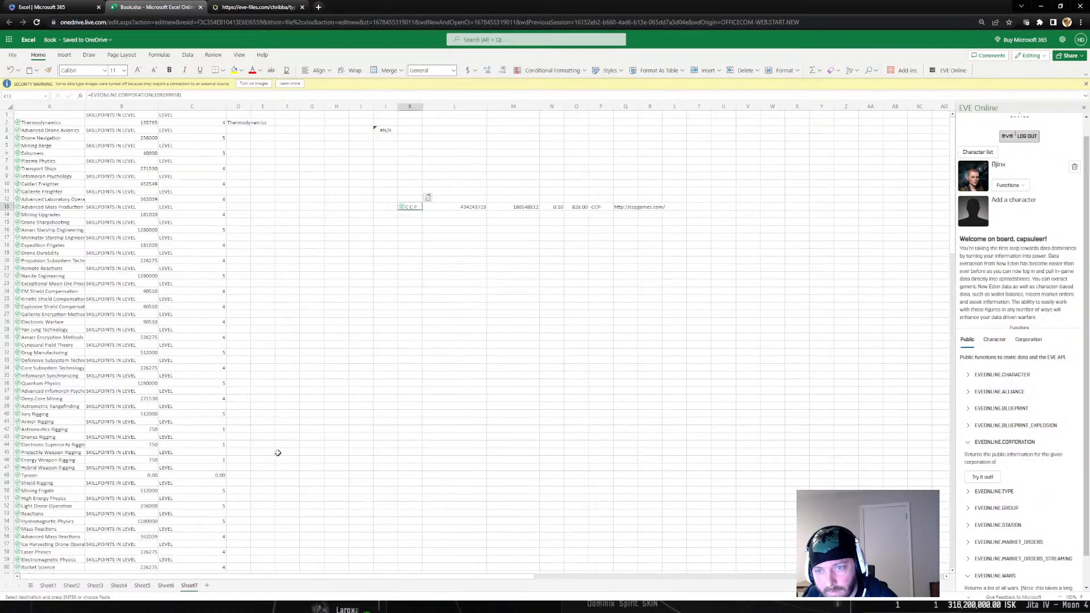
{"action": "left_click", "coordinate": [427, 197]}
{"action": "left_click", "coordinate": [405, 211]}
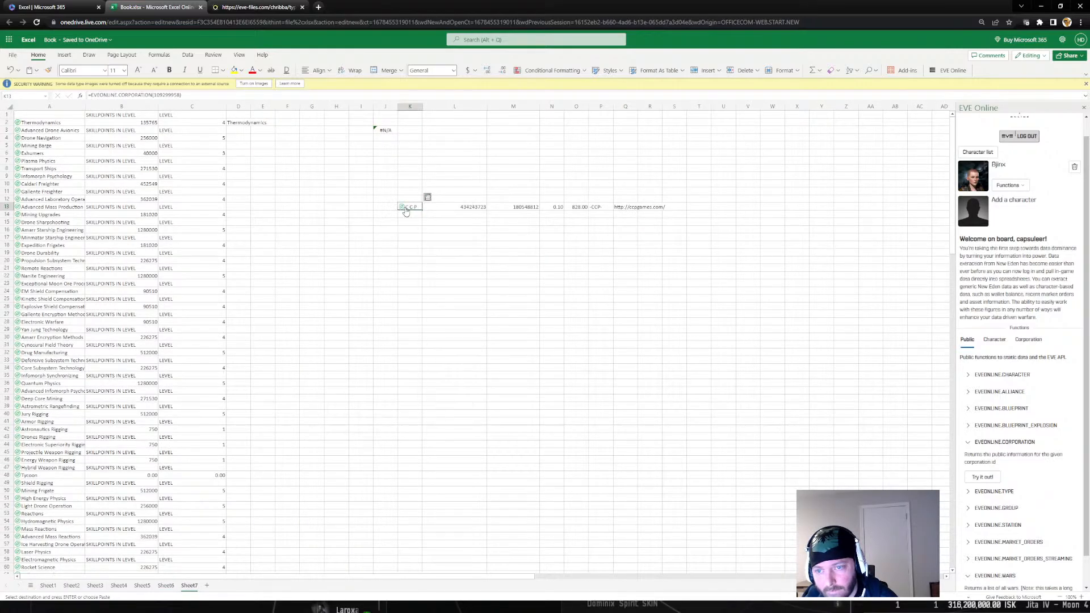
{"action": "left_click", "coordinate": [182, 95]}
{"action": "left_click_drag", "start_coordinate": [181, 95], "coordinate": [155, 97]}
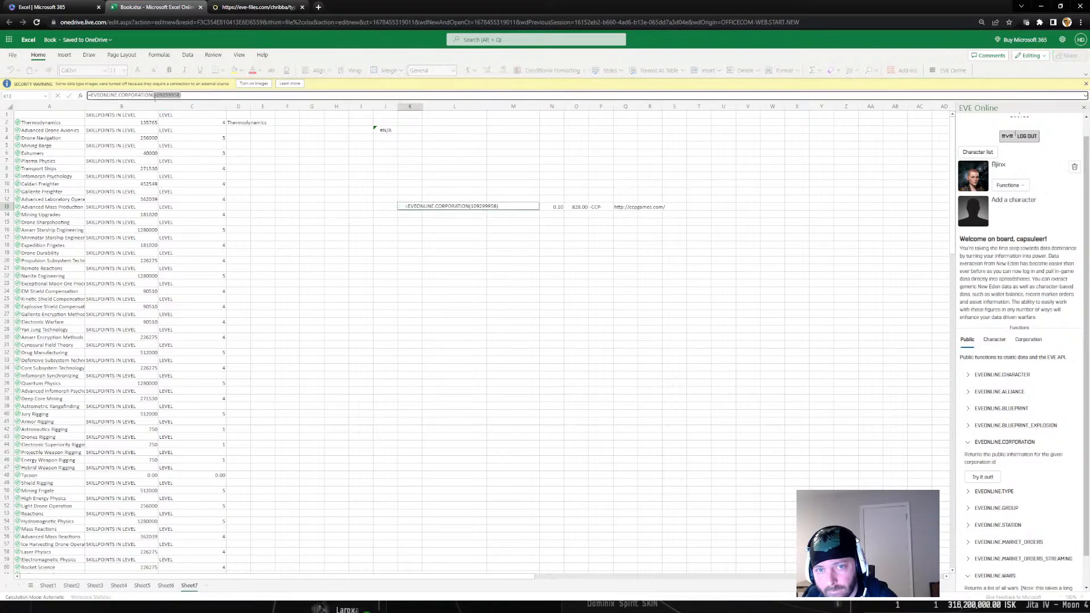
{"action": "key", "text": "ctrl+v"}
{"action": "key", "text": "Return"}
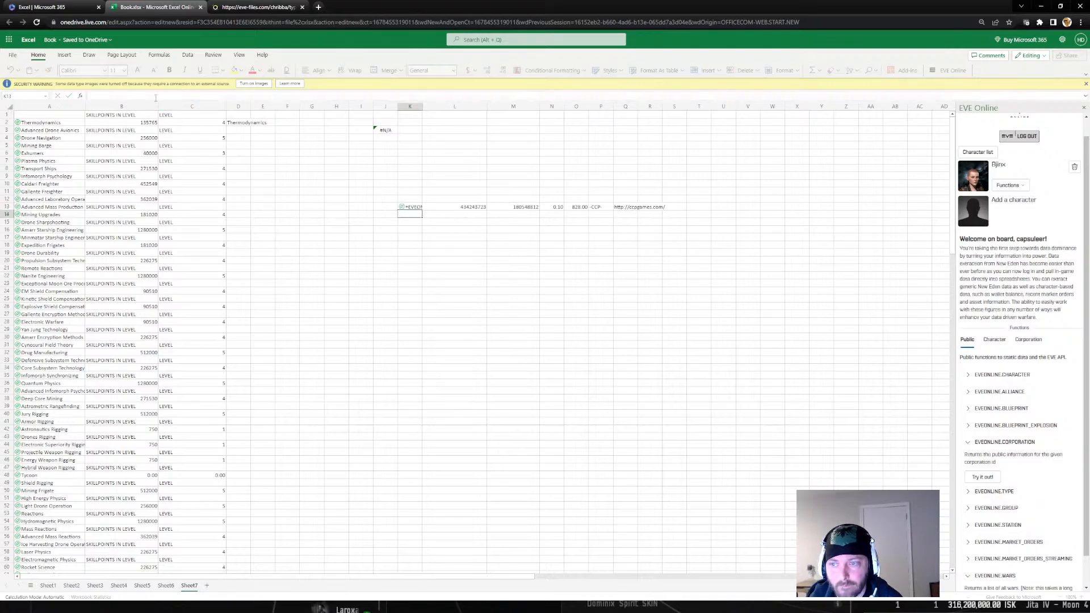
{"action": "left_click", "coordinate": [412, 216]}
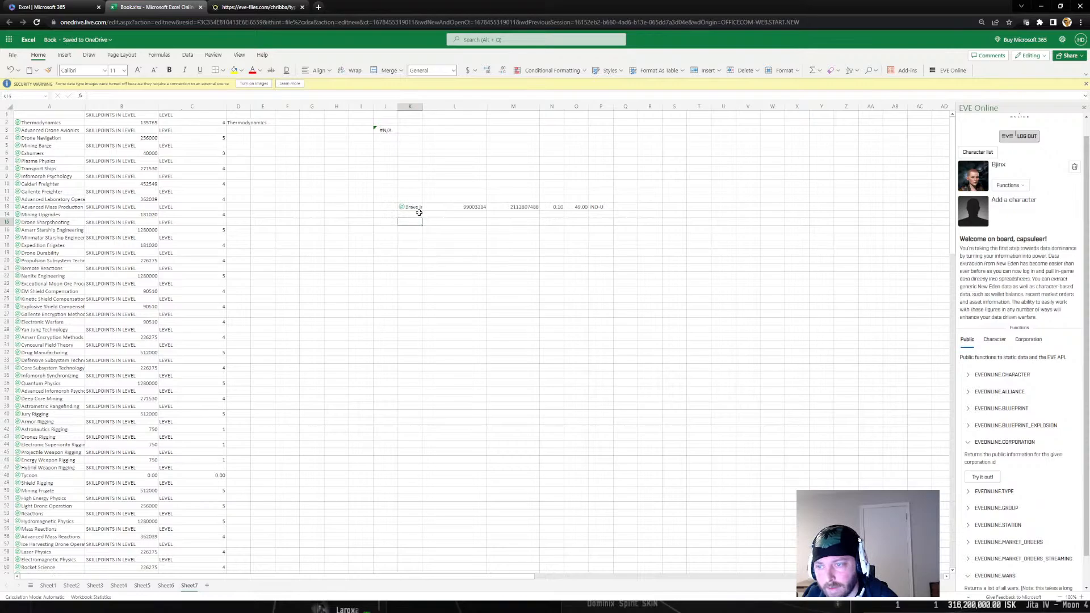
{"action": "left_click", "coordinate": [413, 206]}
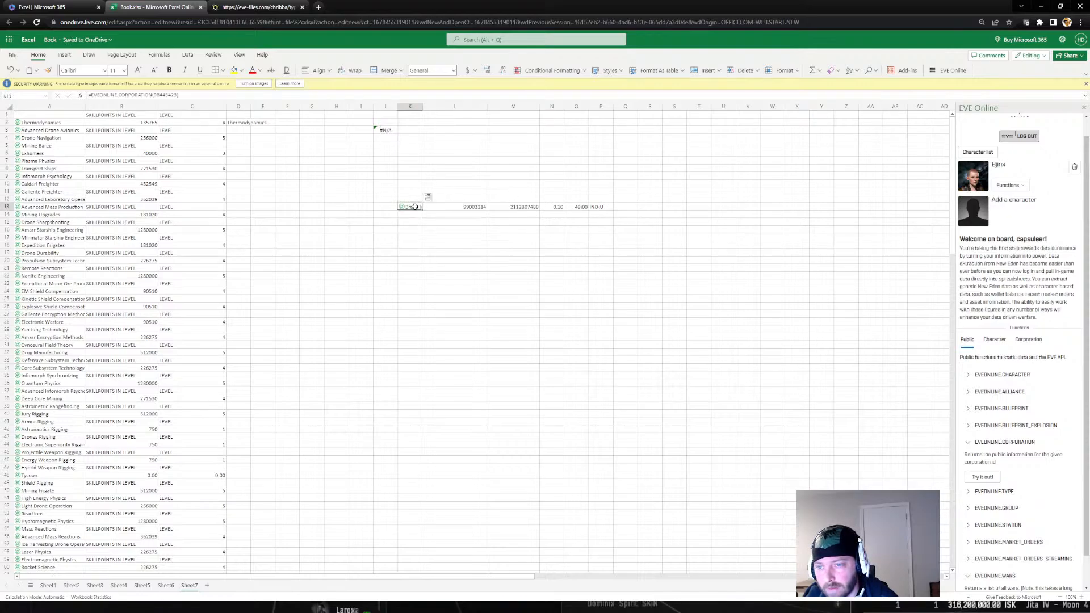
{"action": "left_click", "coordinate": [430, 197], "text": "ctrl"}
{"action": "left_click", "coordinate": [414, 206], "text": "ctrl"}
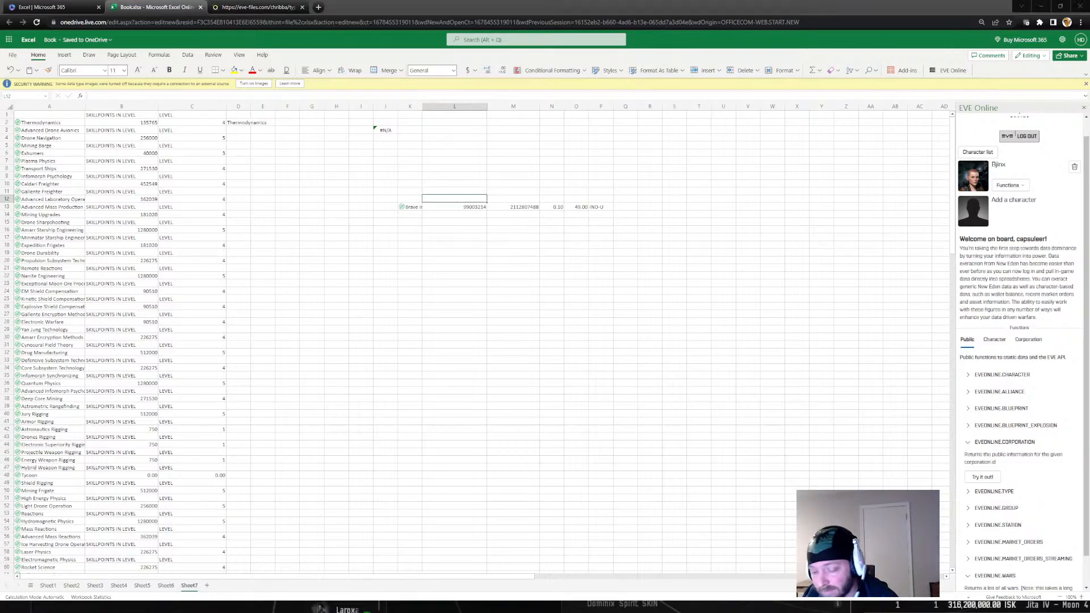
{"action": "key", "text": "alt+Tab"}
{"action": "key", "text": "alt+Tab"}
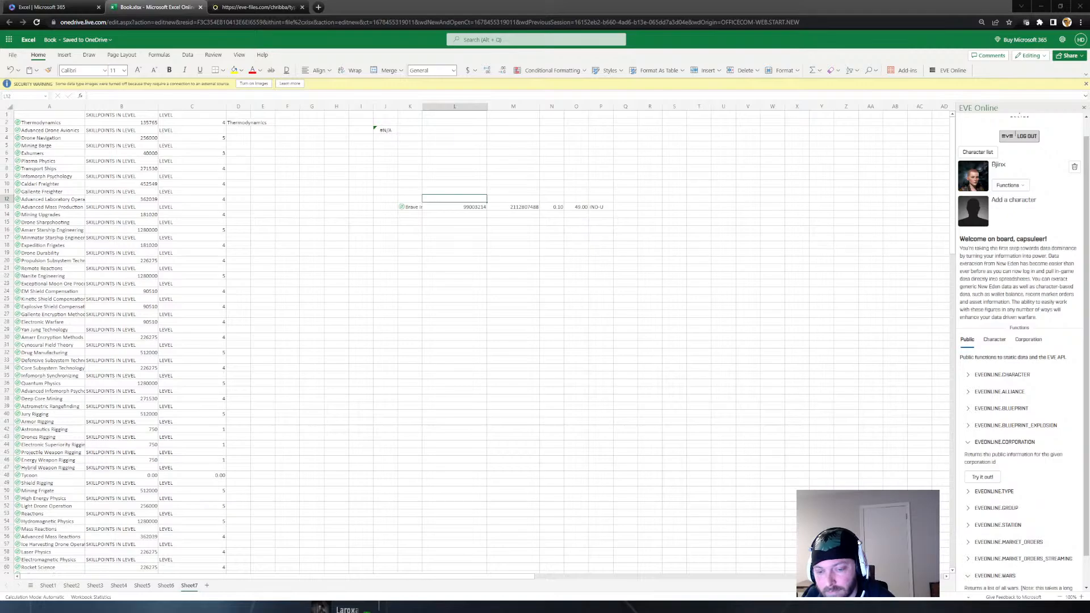
Switch to the EVE Online game, select the Jita stargate in the overview, and move the overview window toward the middle of the space view
{"action": "key", "text": "alt+Tab"}
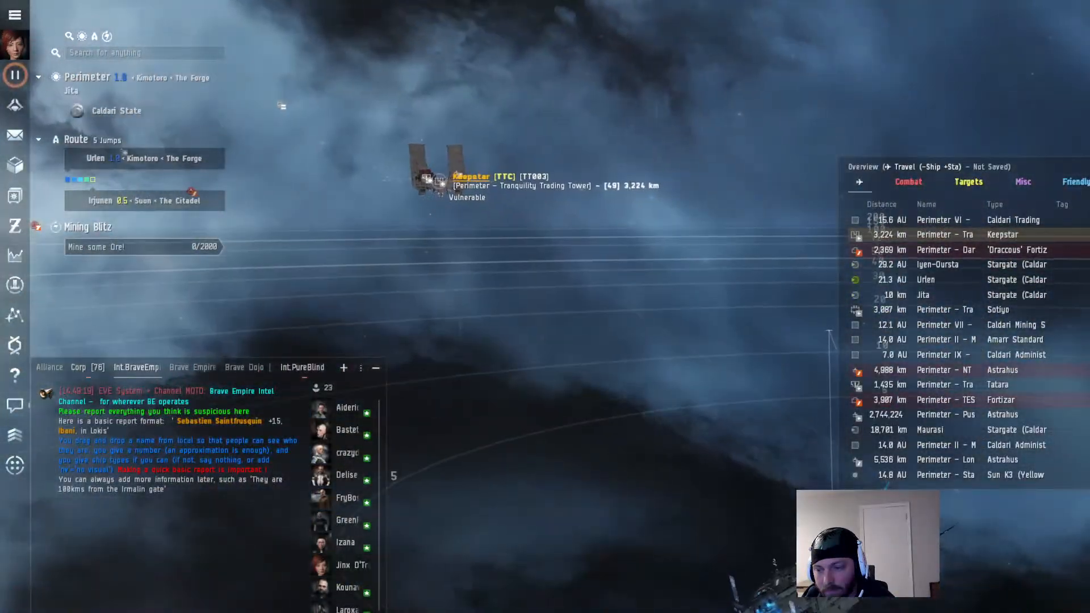
{"action": "left_click", "coordinate": [923, 295]}
{"action": "left_click", "coordinate": [839, 581]}
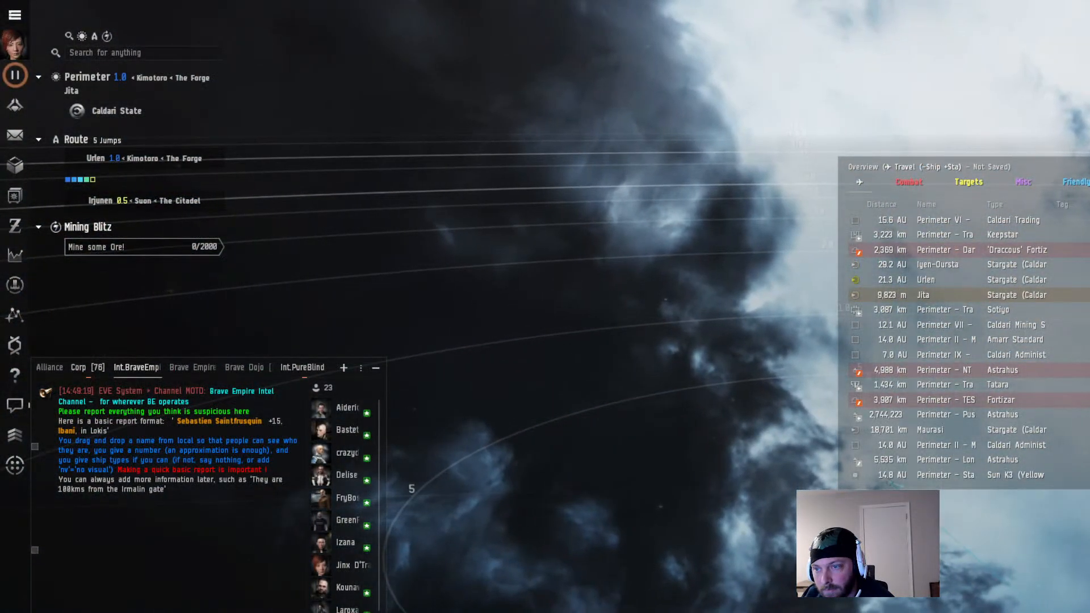
{"action": "left_click_drag", "start_coordinate": [1050, 167], "coordinate": [525, 96]}
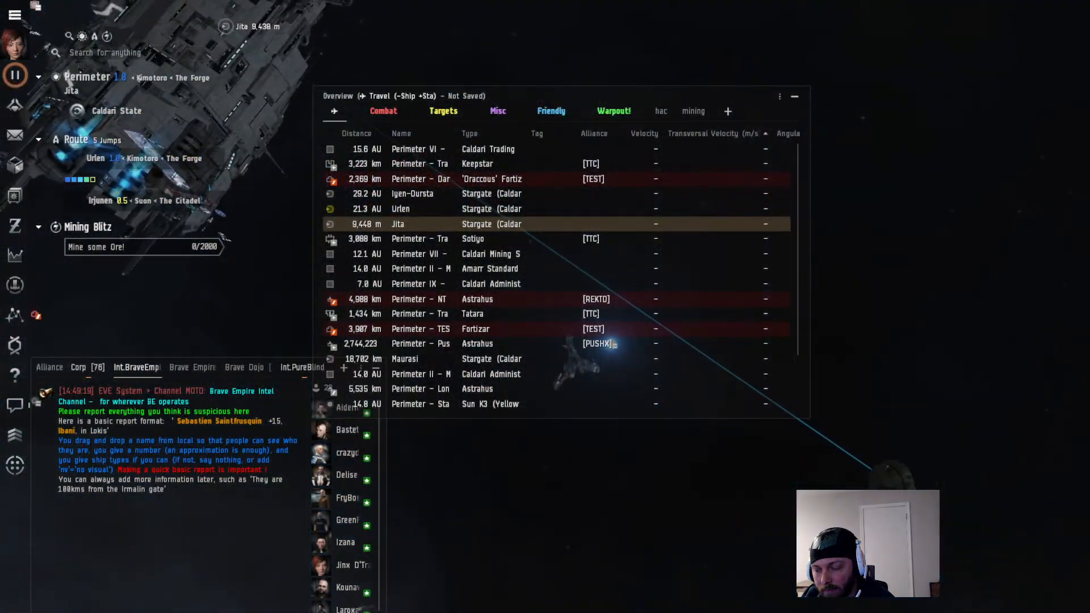
{"action": "left_click_drag", "start_coordinate": [947, 597], "coordinate": [950, 582]}
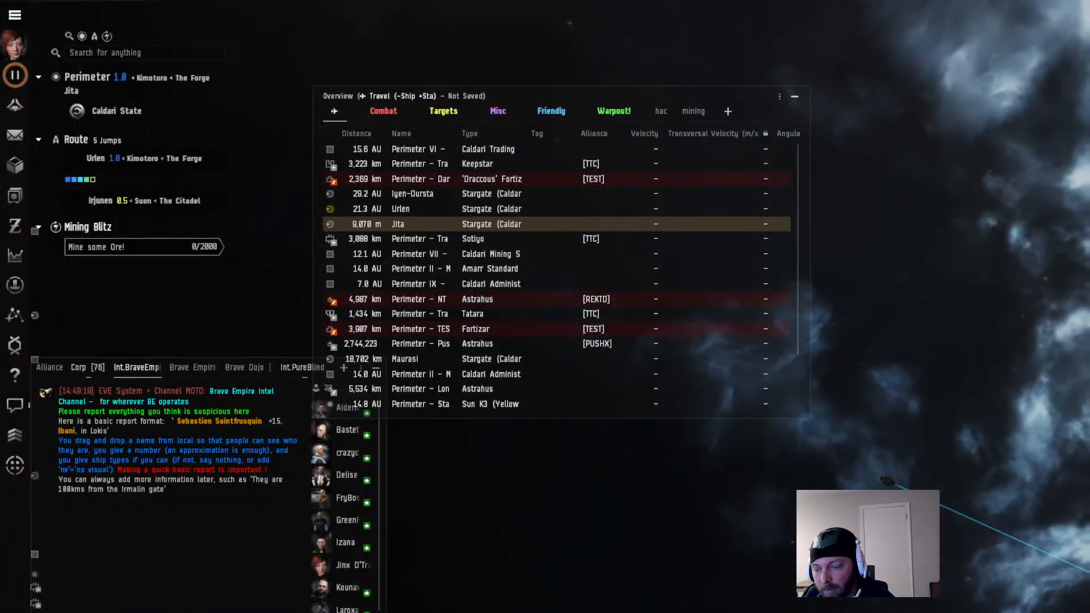
{"action": "scroll", "coordinate": [944, 611], "scroll_direction": "down", "scroll_amount": 5}
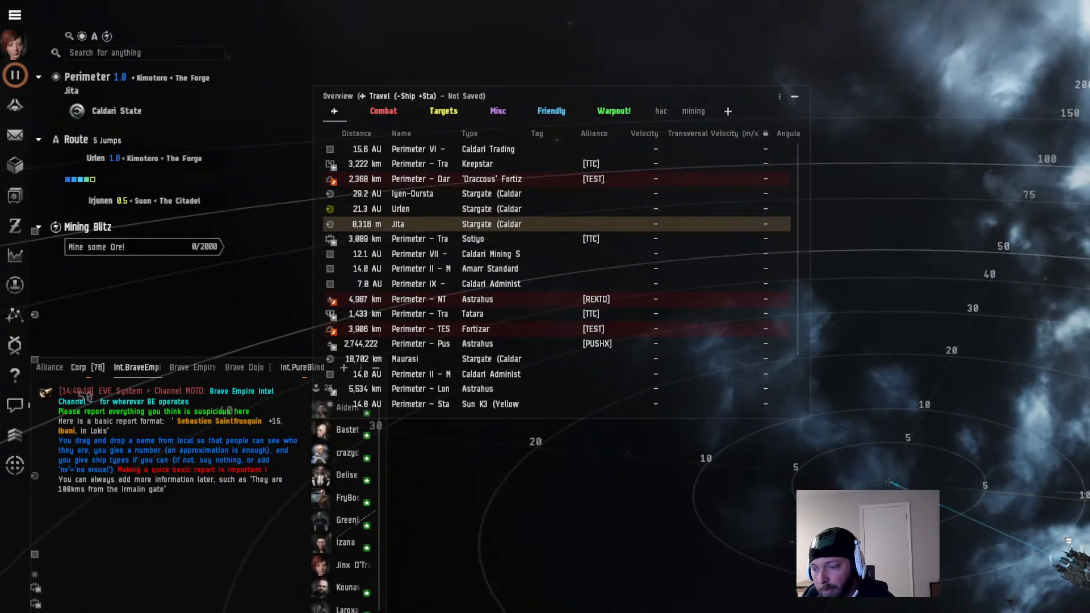
{"action": "left_click_drag", "start_coordinate": [944, 607], "coordinate": [1050, 605]}
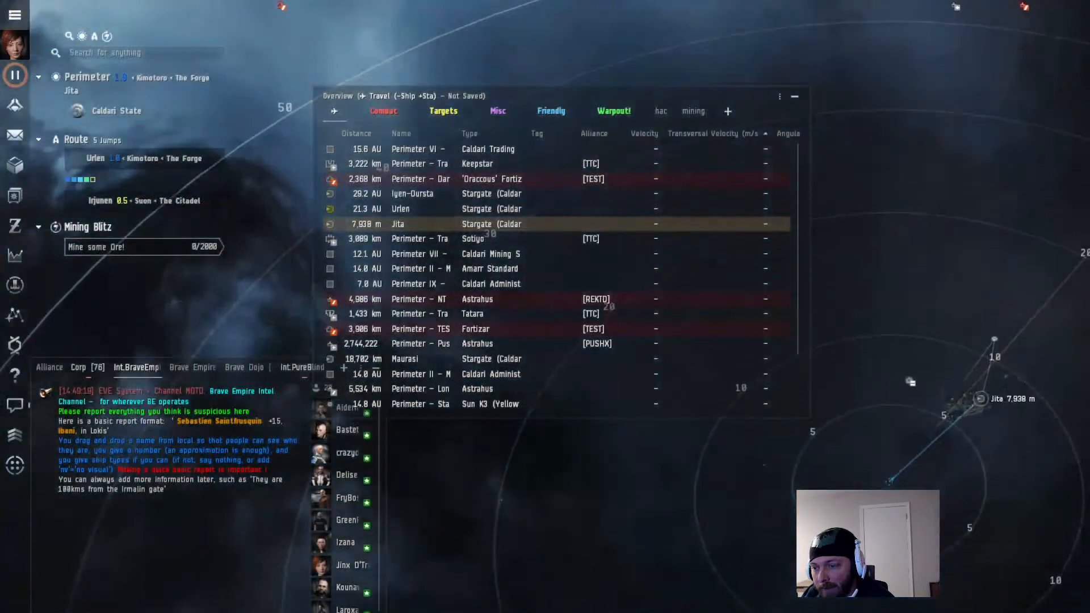